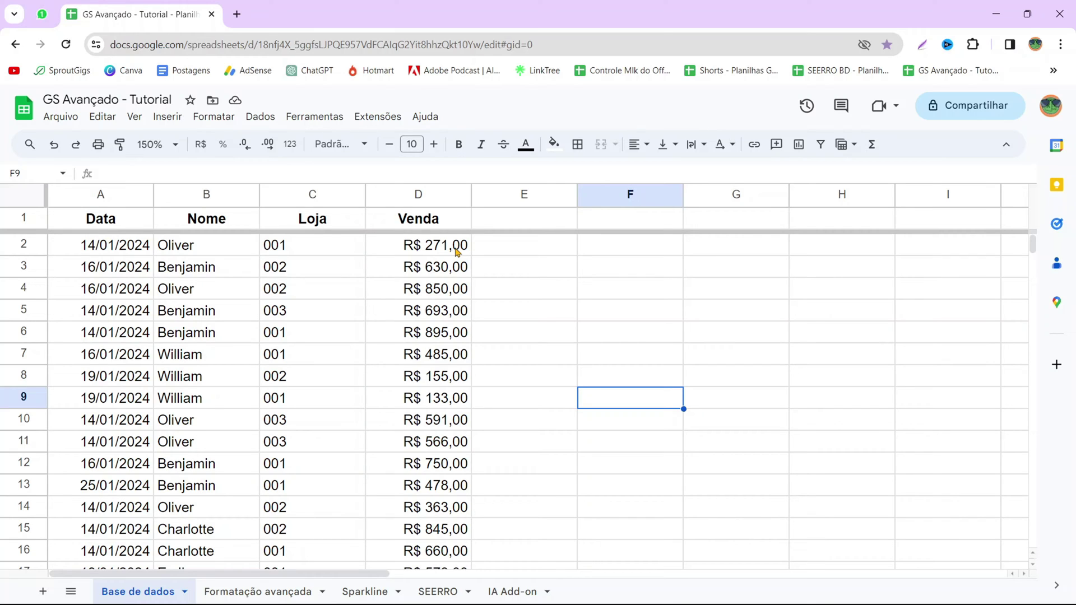
pyautogui.click(733, 317)
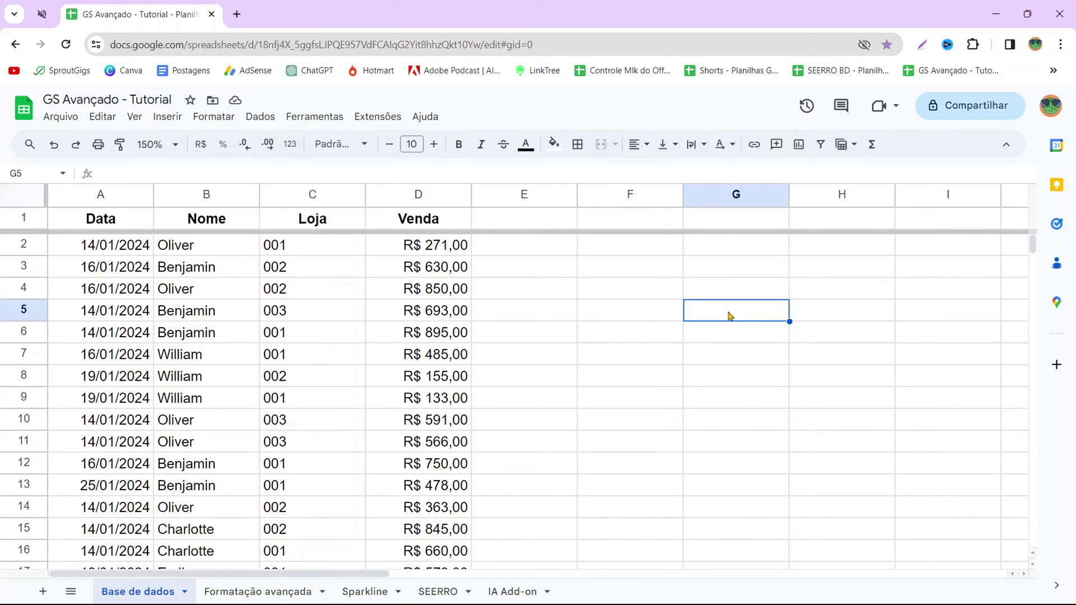
pyautogui.click(730, 359)
pyautogui.click(738, 473)
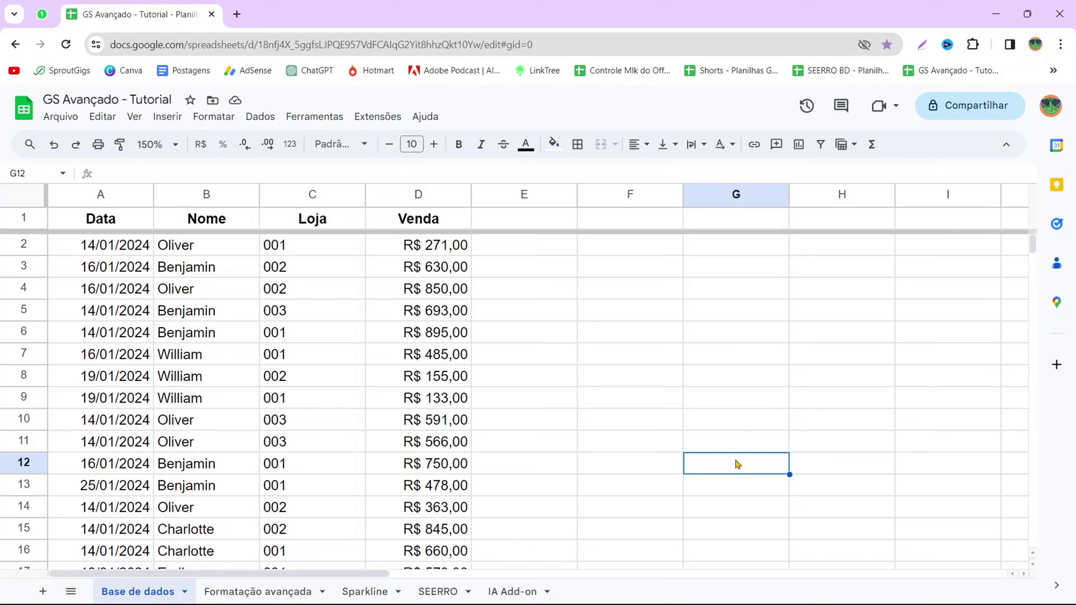
pyautogui.click(178, 383)
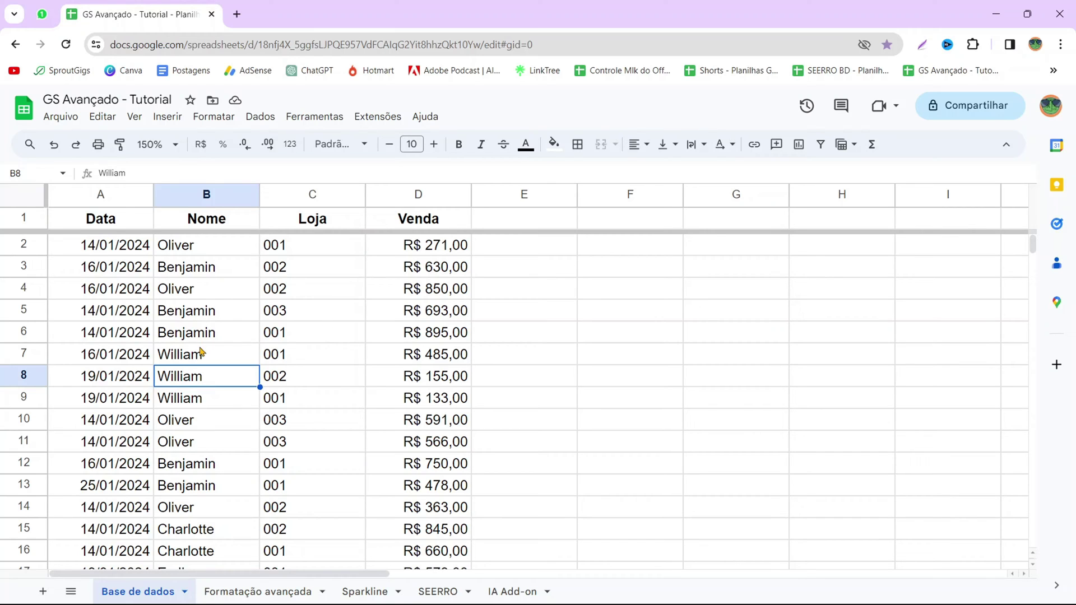
pyautogui.moveTo(103, 220); pyautogui.dragTo(383, 218)
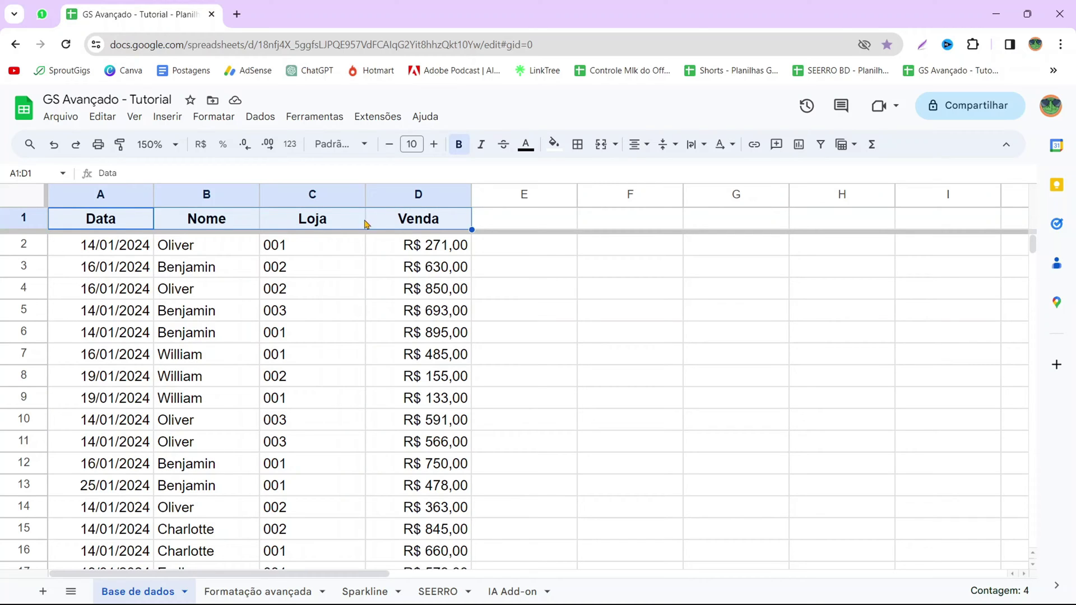
pyautogui.click(539, 353)
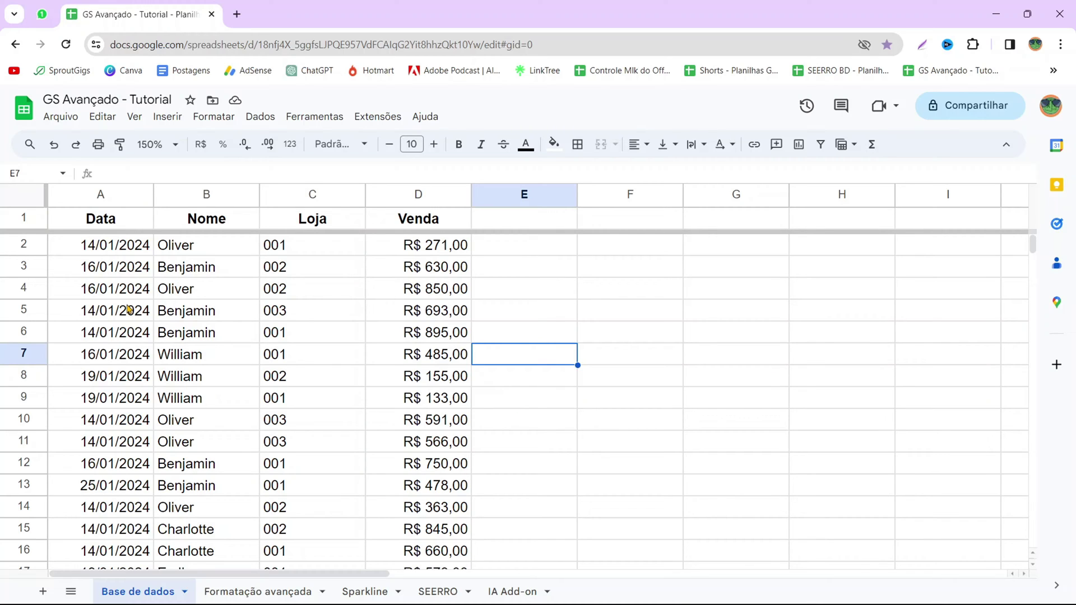
pyautogui.scroll(-5, 224, 309)
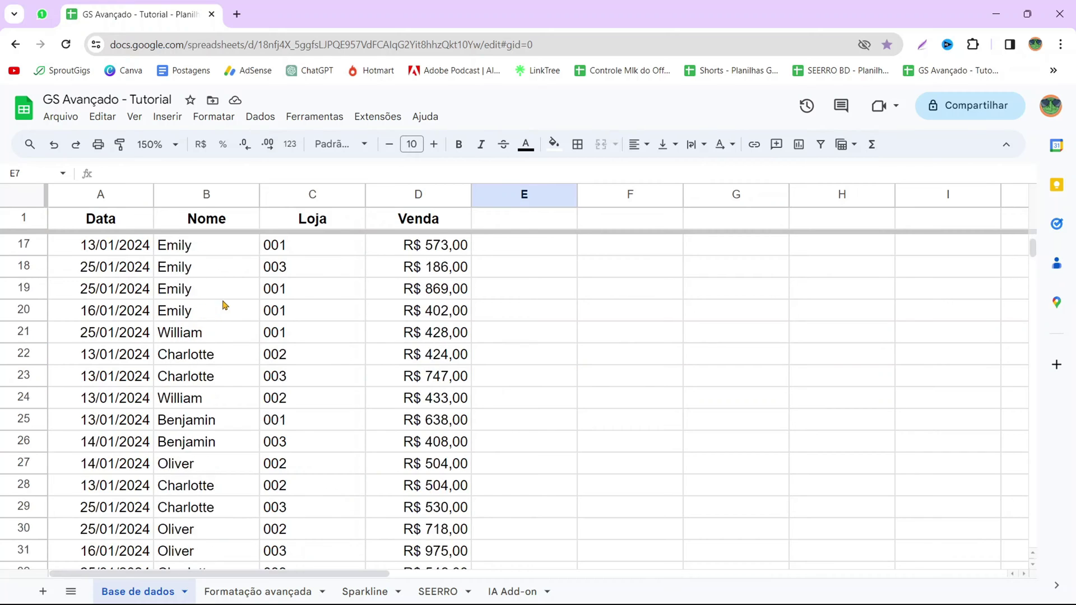
pyautogui.scroll(5, 227, 302)
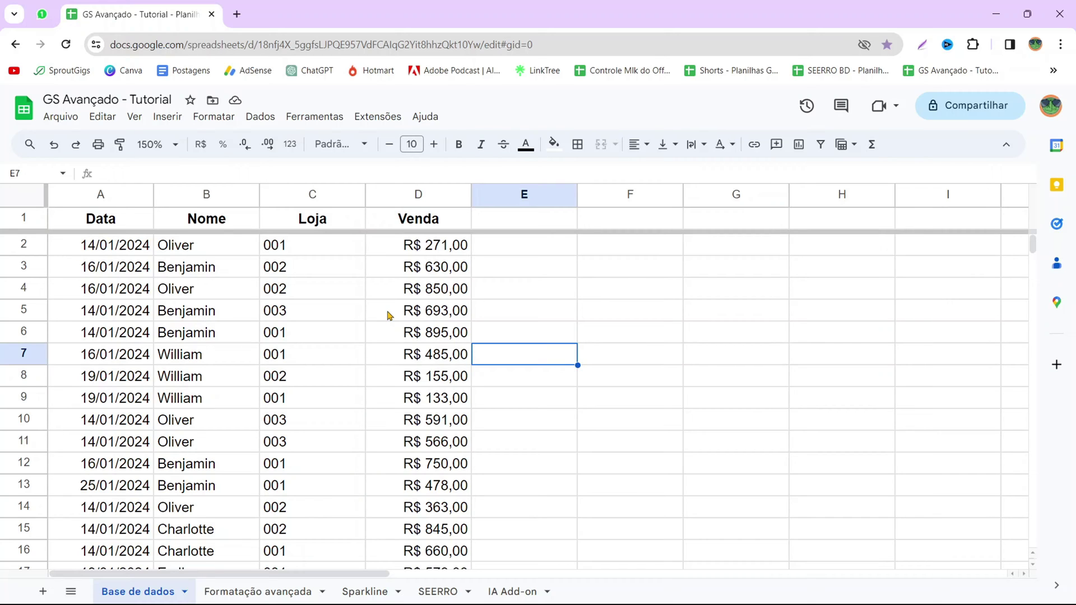
pyautogui.click(61, 117)
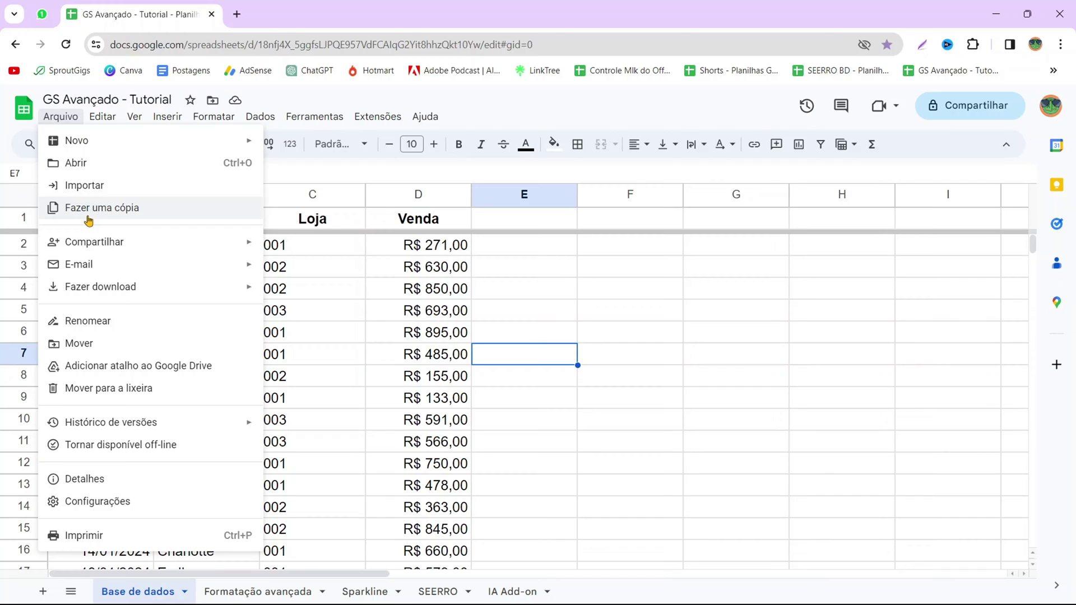
pyautogui.click(635, 362)
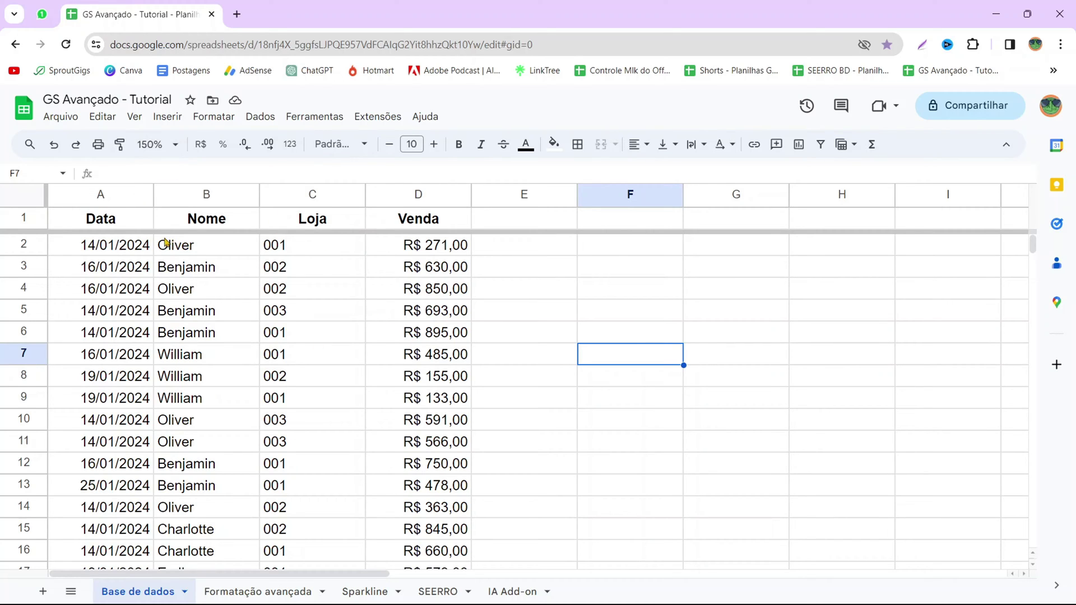
pyautogui.click(559, 294)
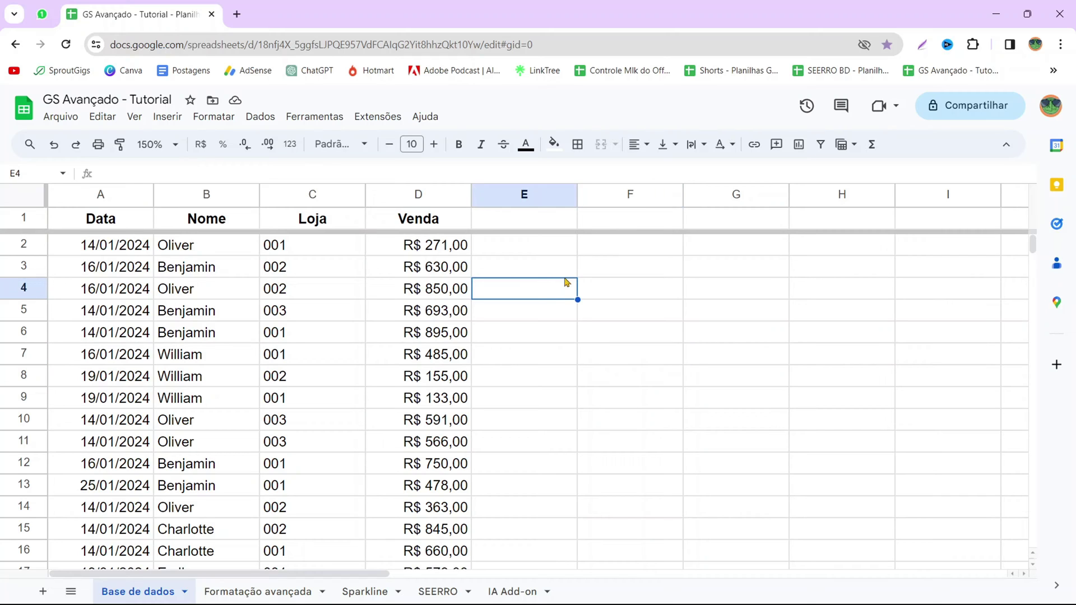
pyautogui.click(609, 254)
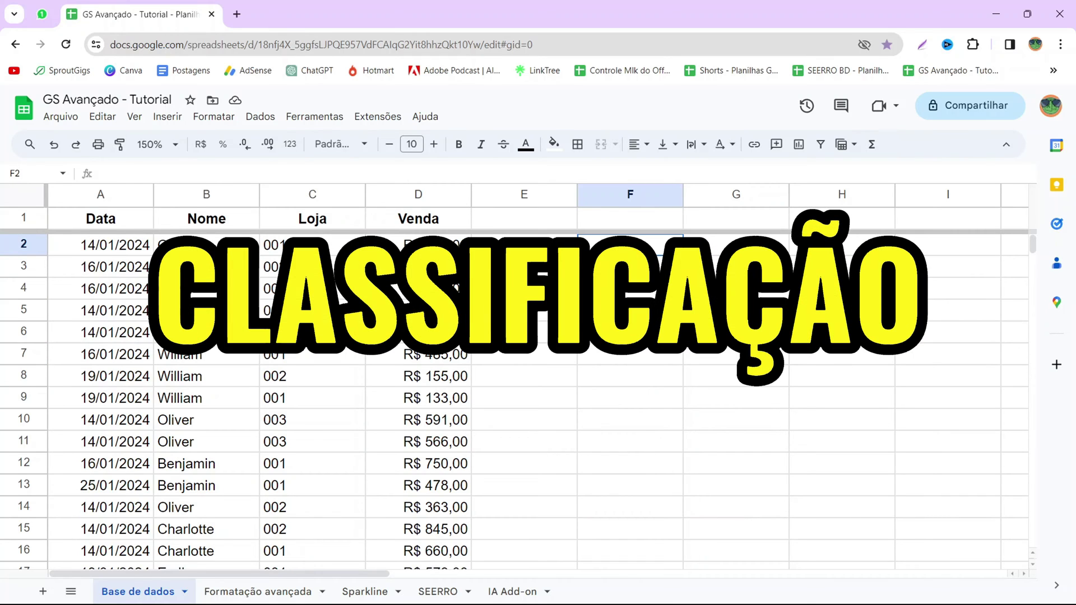
pyautogui.click(523, 267)
pyautogui.click(535, 246)
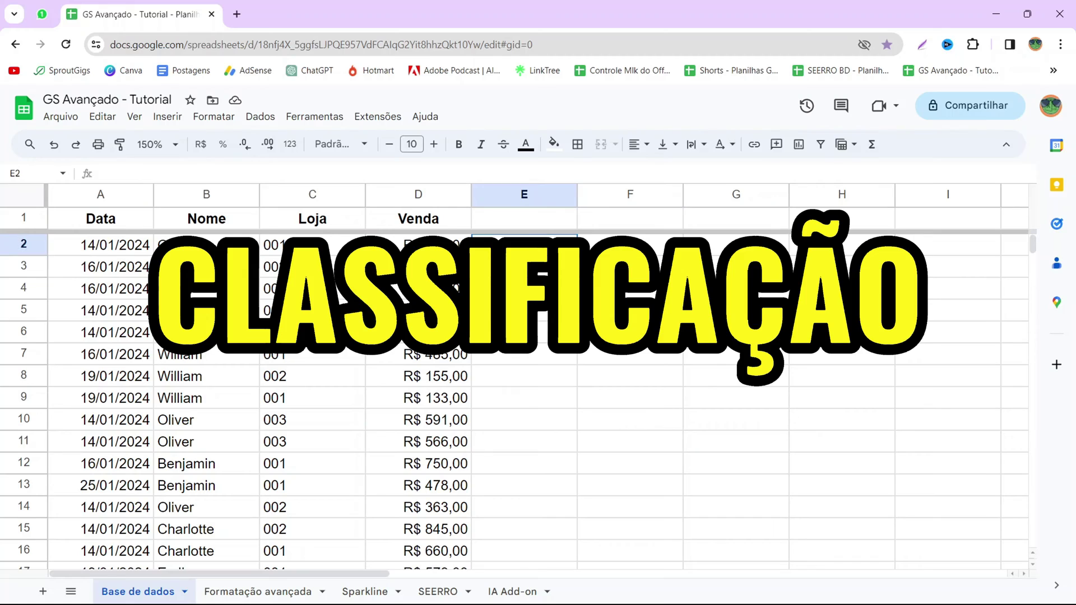
pyautogui.click(510, 227)
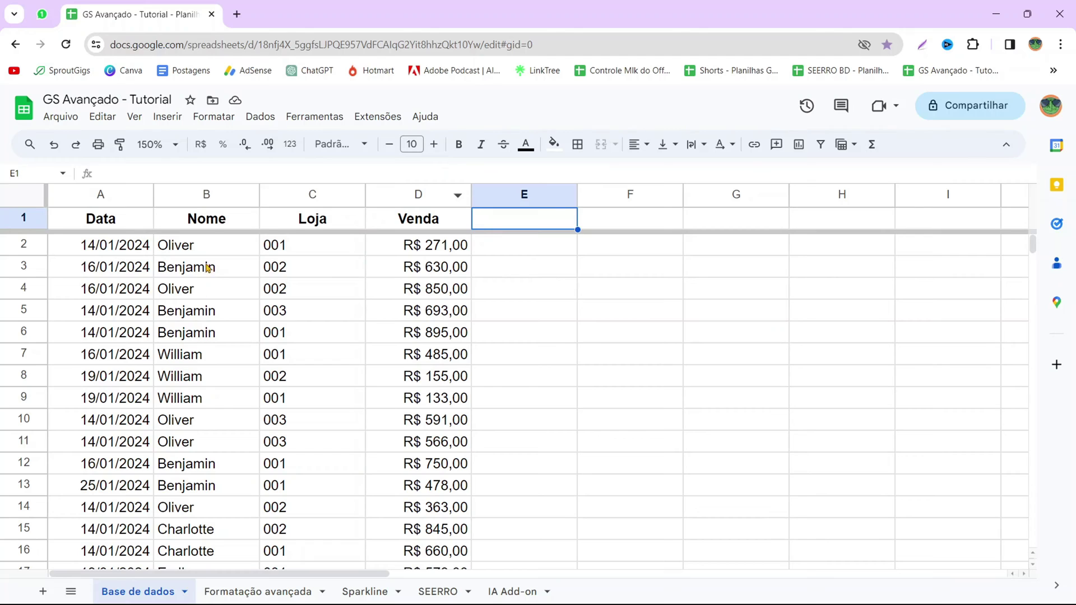
# Sort only the Nome column's range from A to Z, check the reordered names down the list, and undo the sort
pyautogui.click(213, 220)
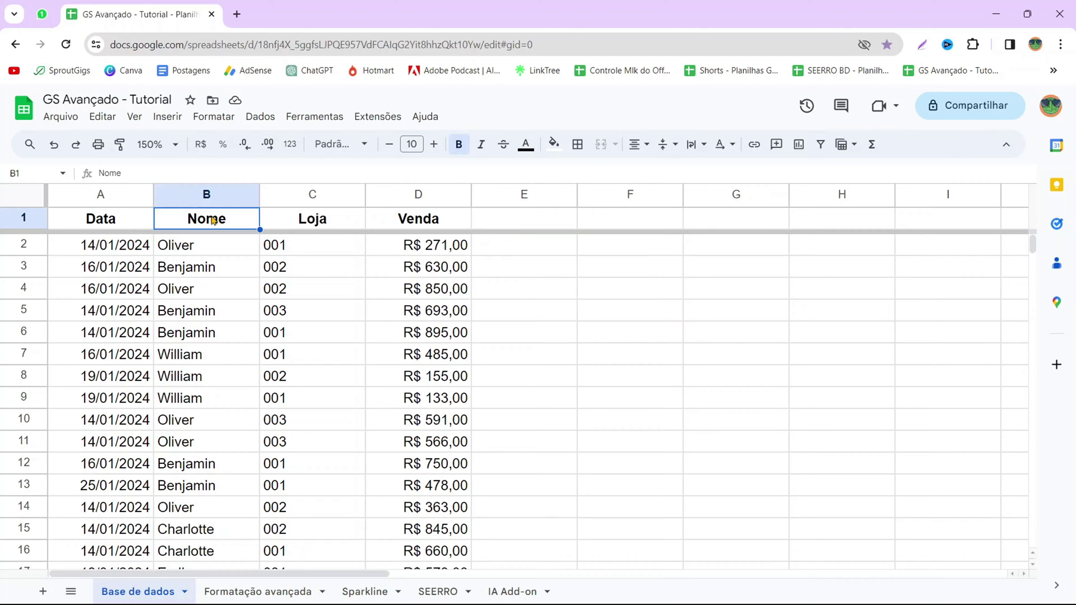
pyautogui.click(214, 196)
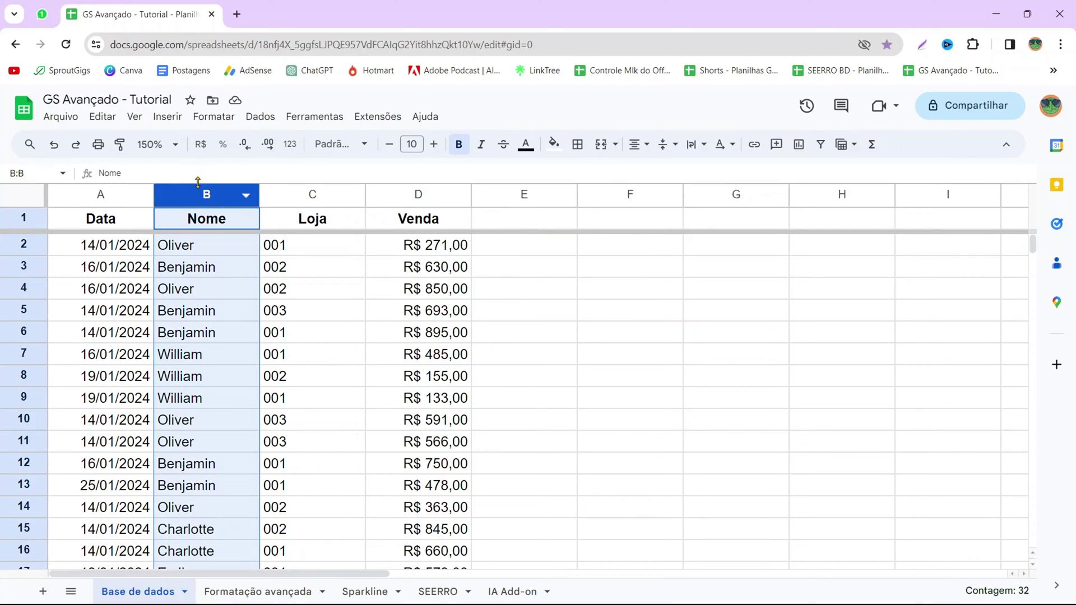
pyautogui.click(261, 117)
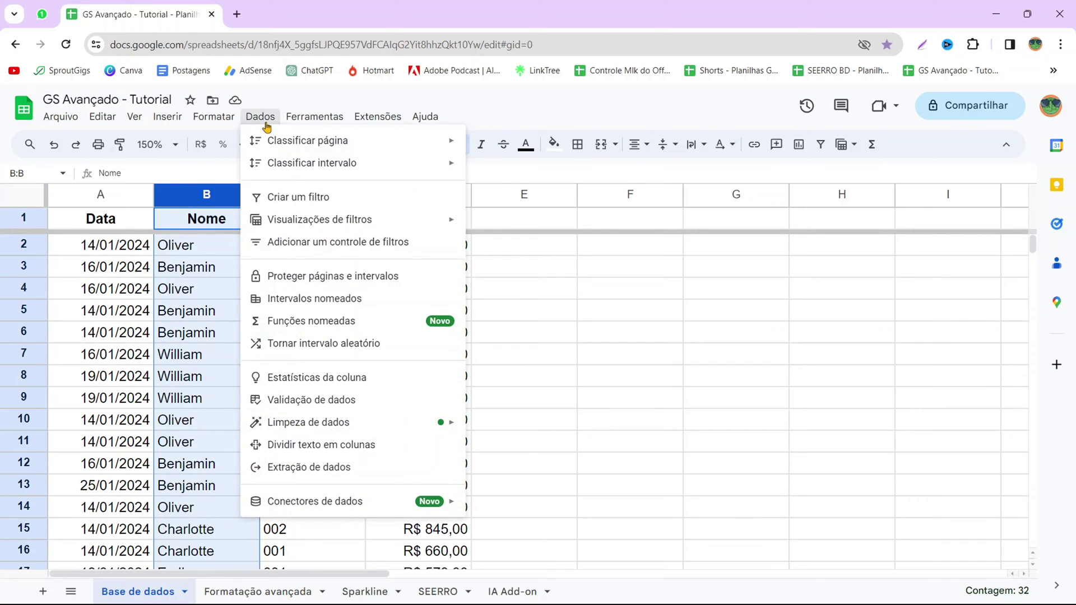
pyautogui.moveTo(318, 151)
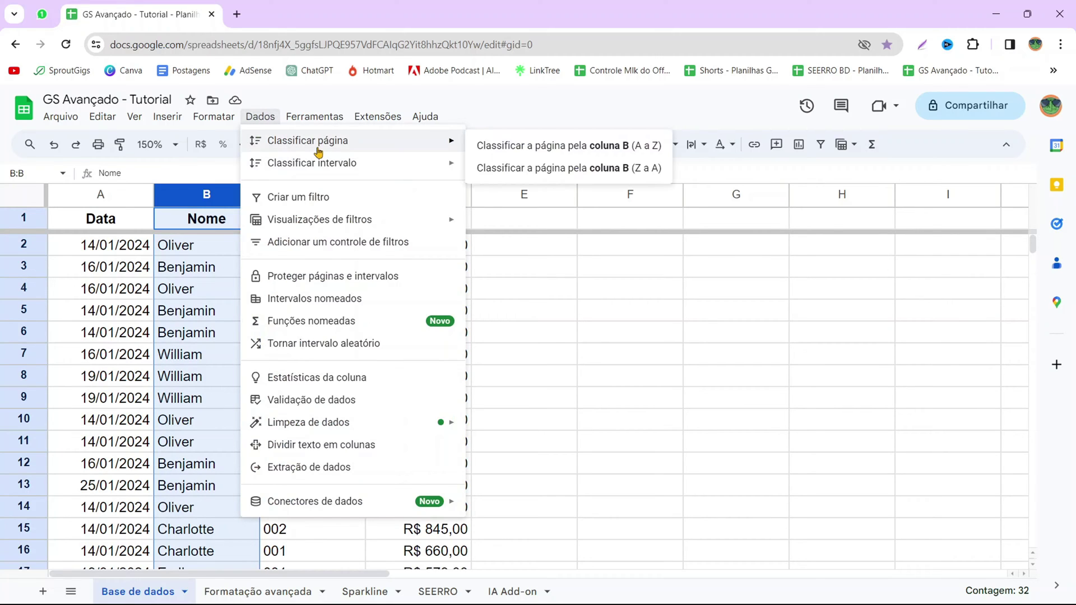
pyautogui.moveTo(354, 167)
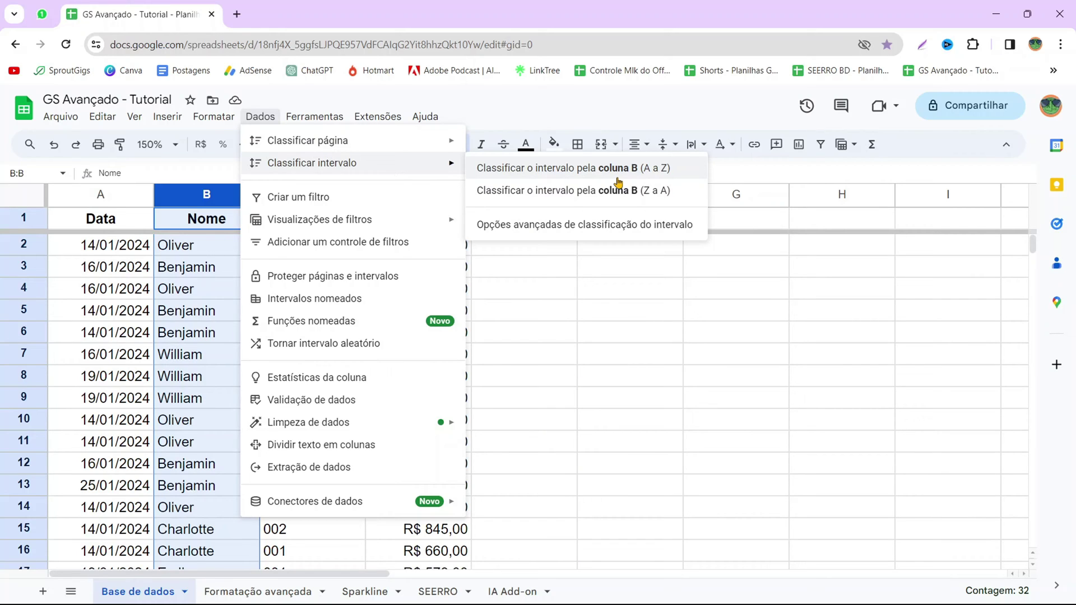
pyautogui.click(592, 168)
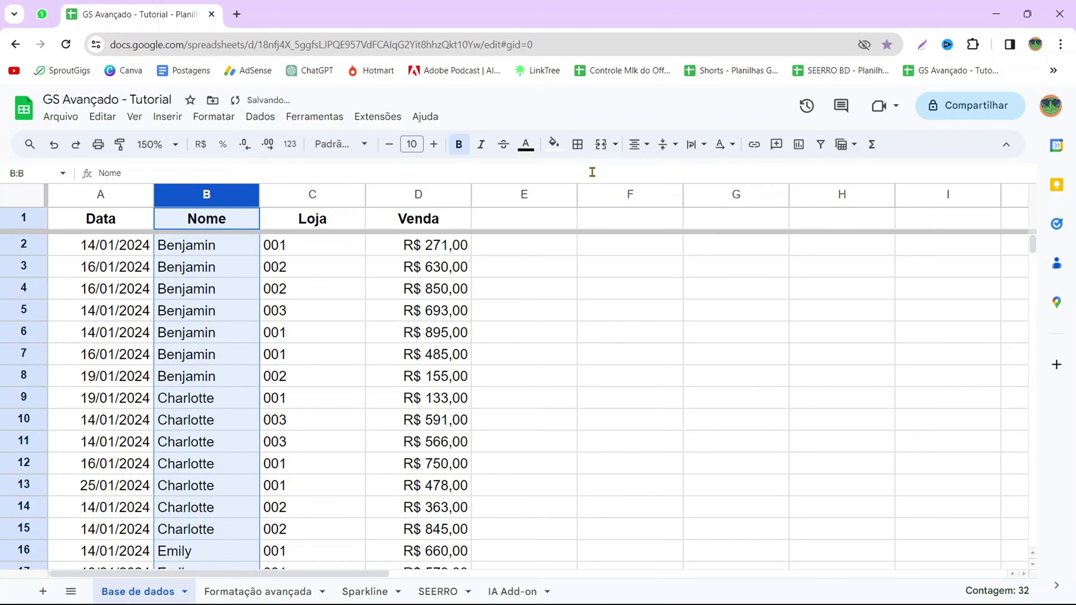
pyautogui.scroll(-10, 230, 335)
pyautogui.scroll(10, 234, 331)
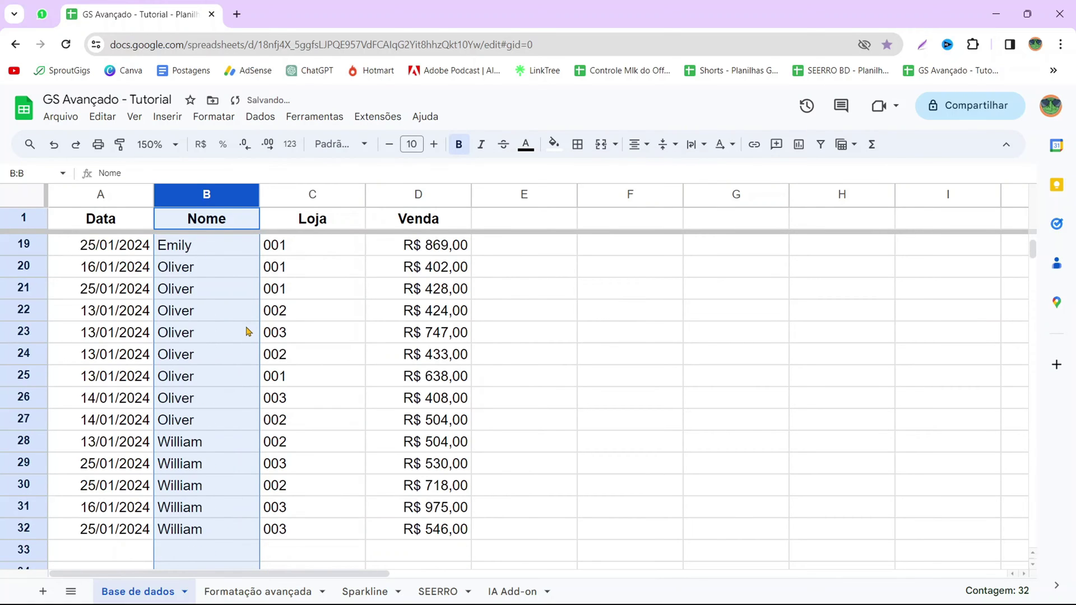
pyautogui.hotkey('ctrl', 'z')
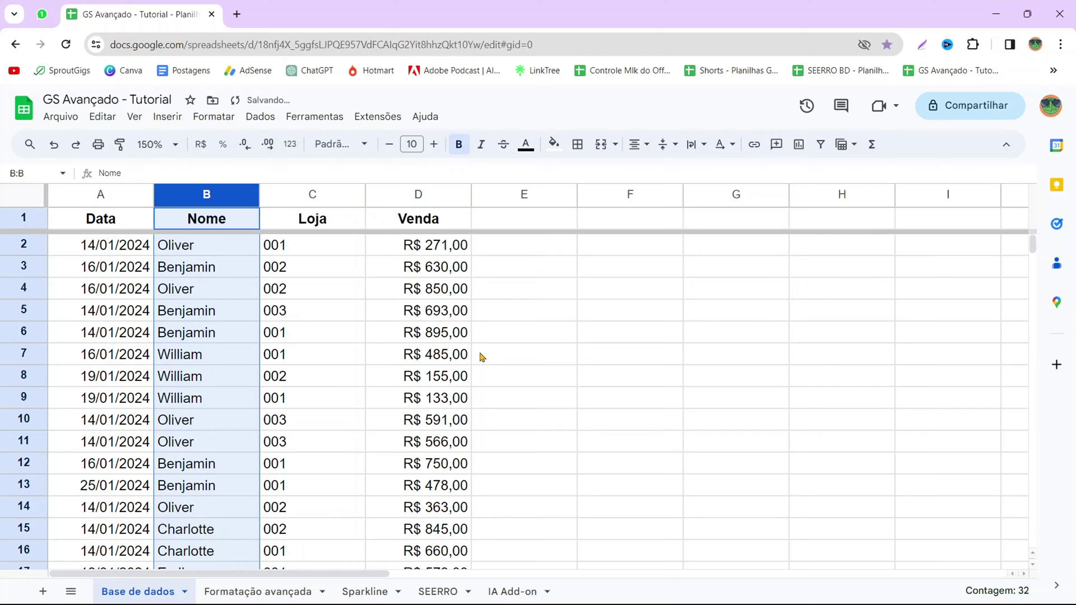
# Sort only the Venda column's range from A to Z, review it down to the last sale, and undo the sort
pyautogui.click(426, 201)
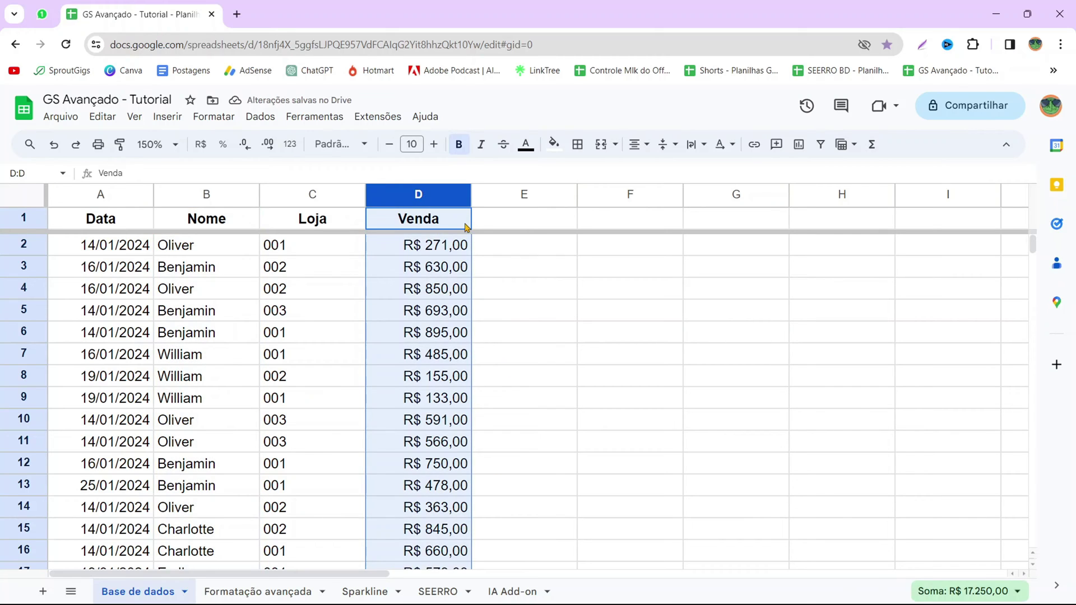
pyautogui.click(255, 116)
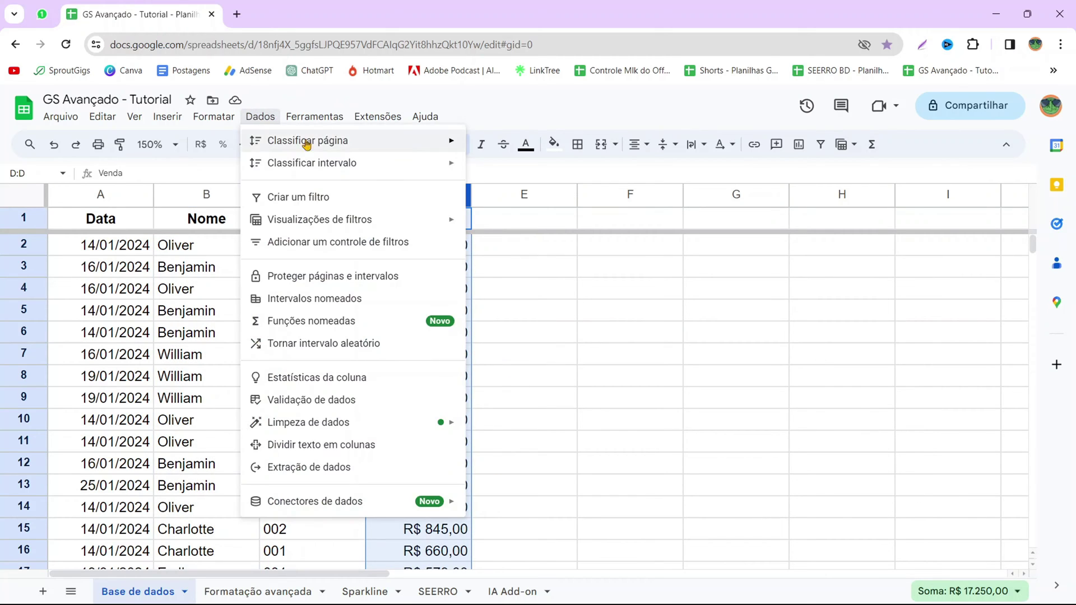
pyautogui.click(489, 176)
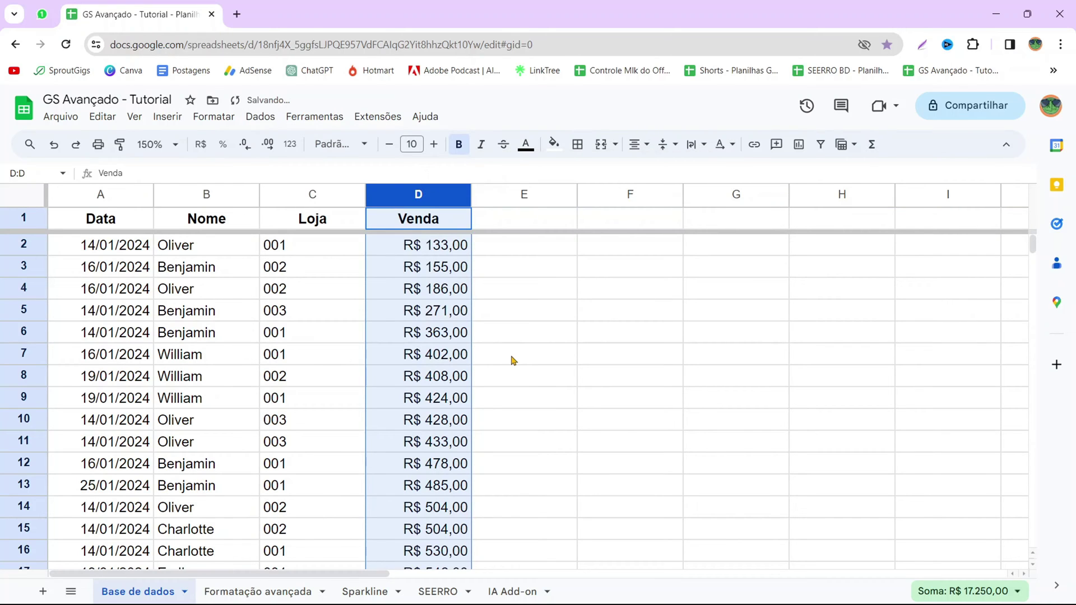
pyautogui.scroll(-12, 507, 360)
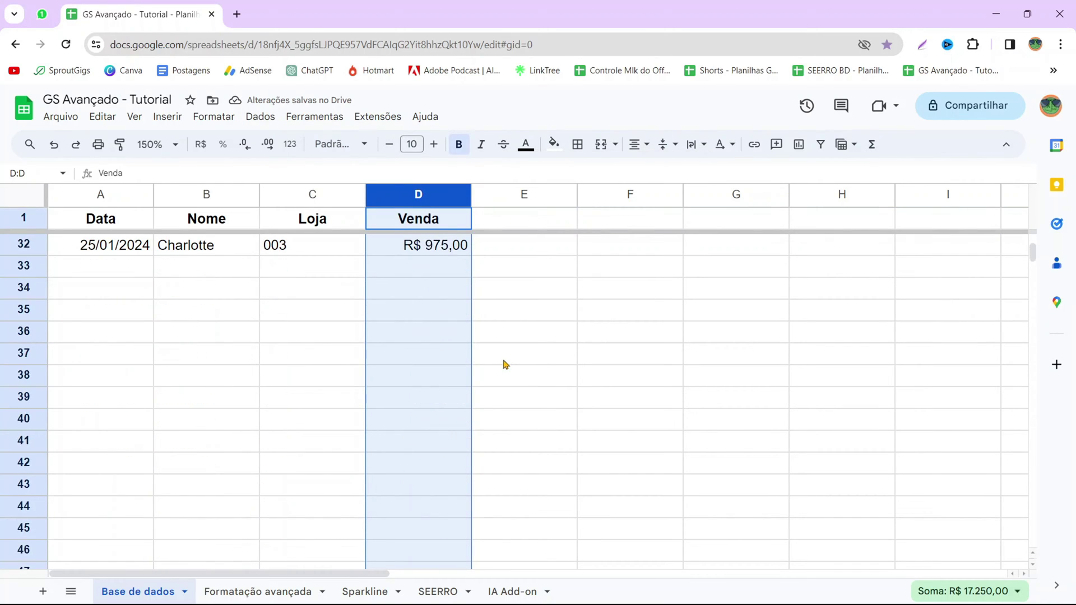
pyautogui.scroll(12, 504, 362)
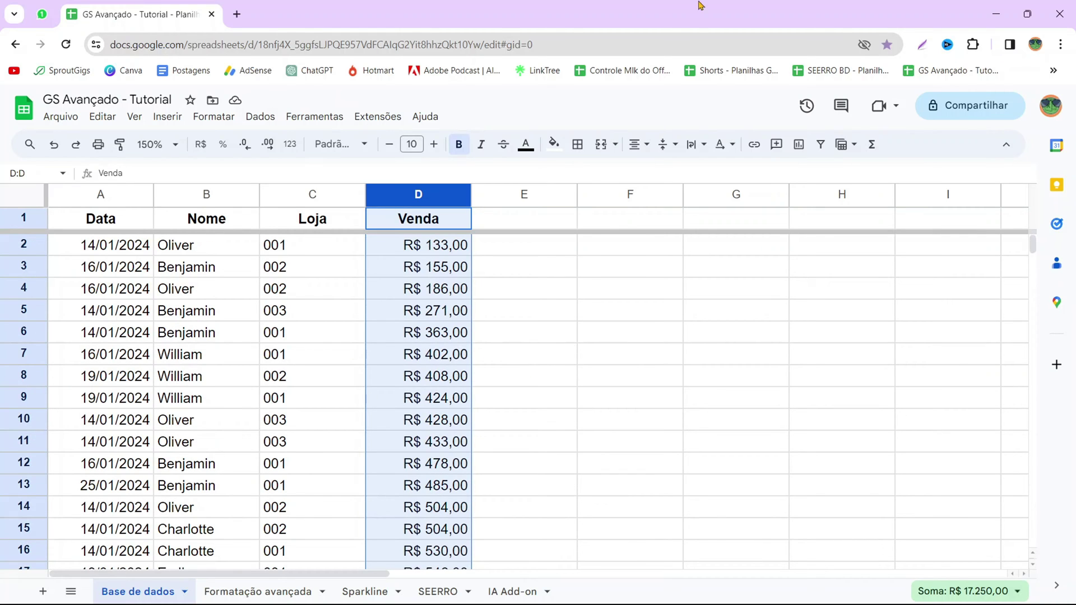
pyautogui.hotkey('ctrl', 'z')
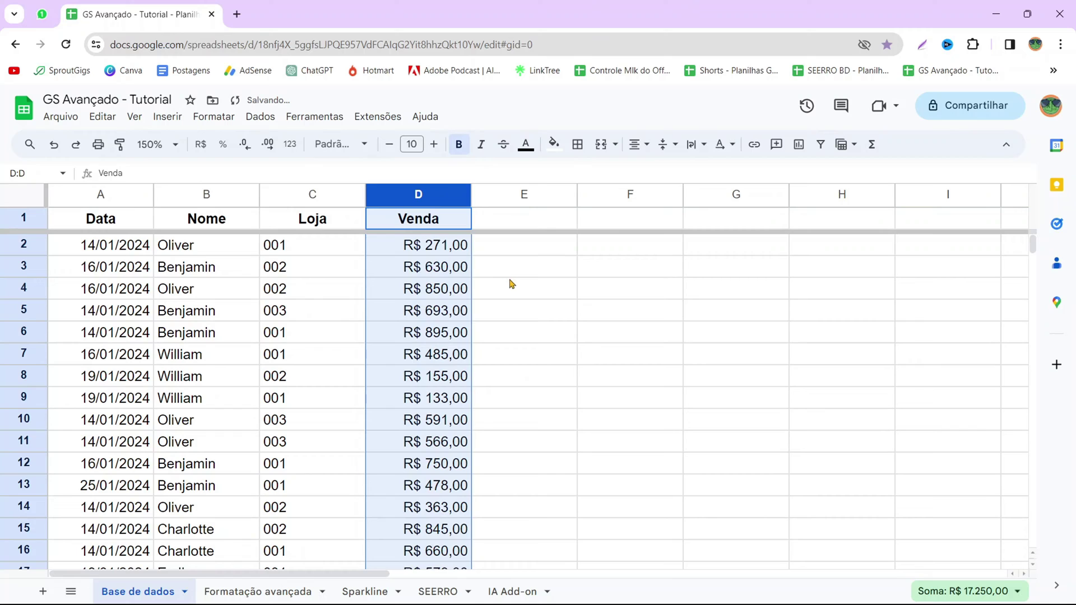
# Redo the Venda column sort, select the Data, Nome and Loja headers for comparison, and undo the sort again
pyautogui.hotkey('ctrl', 'y')
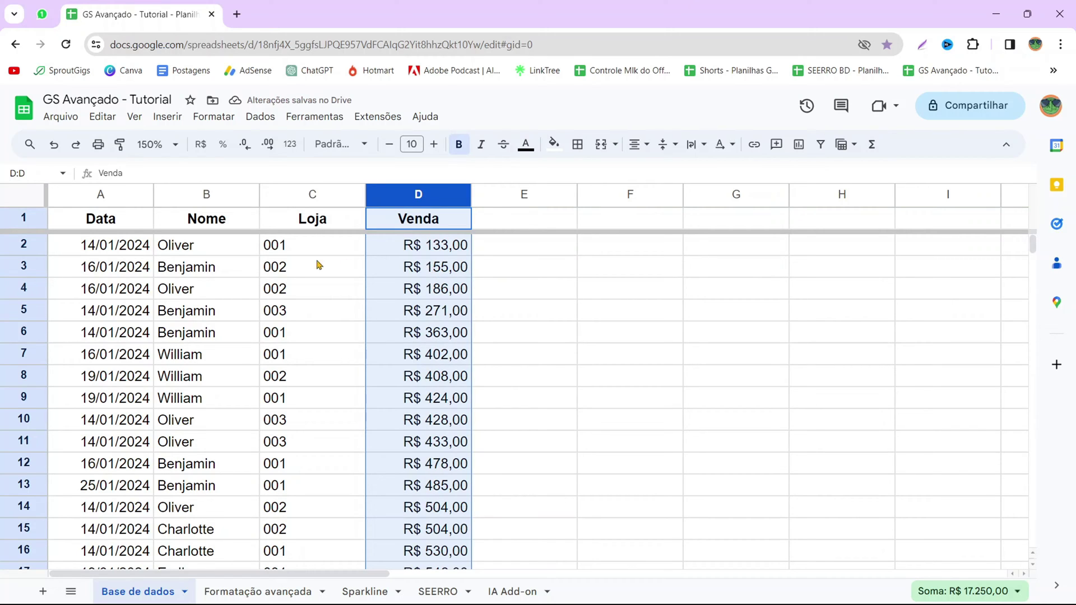
pyautogui.moveTo(311, 227); pyautogui.dragTo(207, 220)
pyautogui.moveTo(98, 211); pyautogui.dragTo(98, 216)
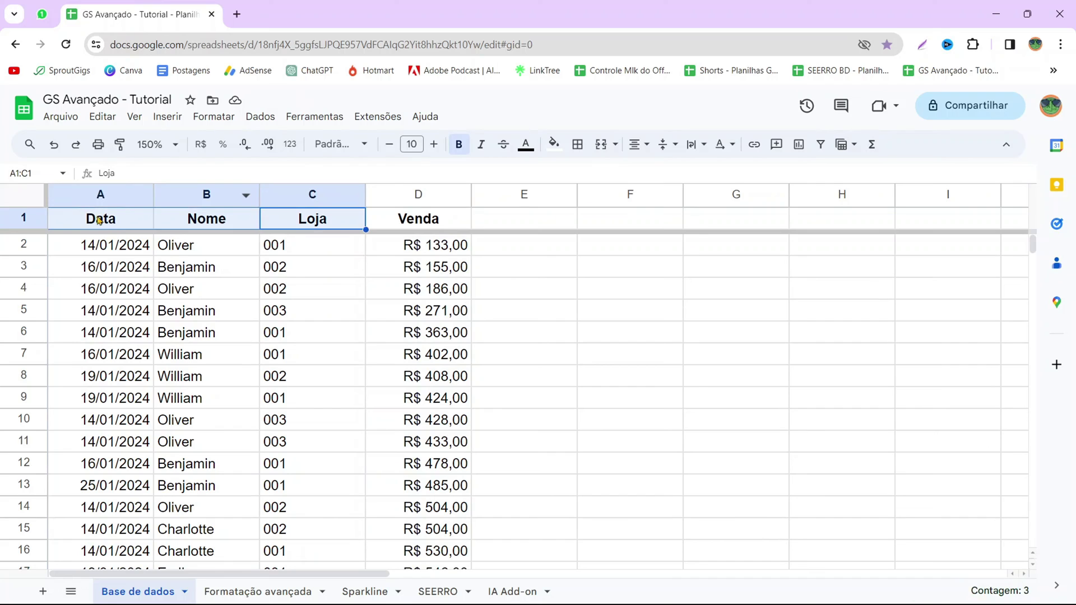
pyautogui.hotkey('ctrl', 'z')
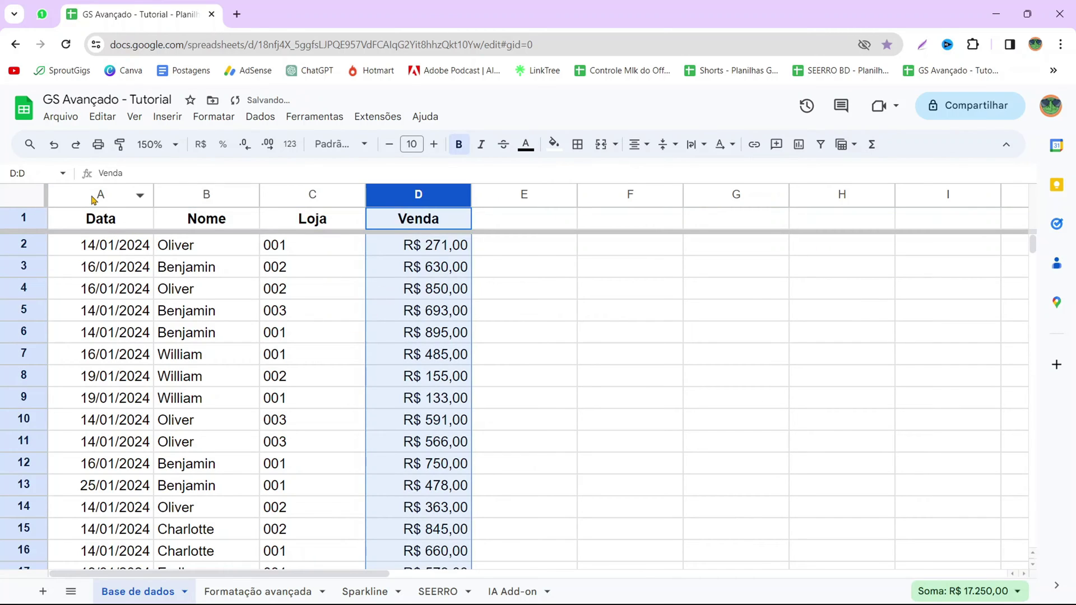
# Sort the whole A:D range by Venda from Z to A using the advanced range sorting options, with the first row treated as a header
pyautogui.moveTo(95, 199); pyautogui.dragTo(407, 194)
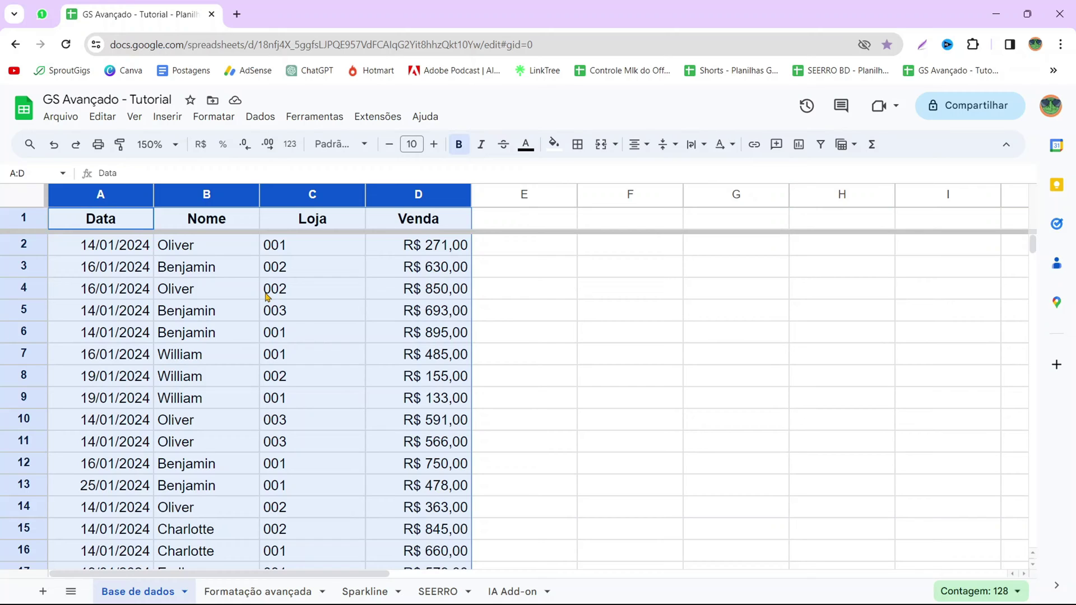
pyautogui.click(261, 116)
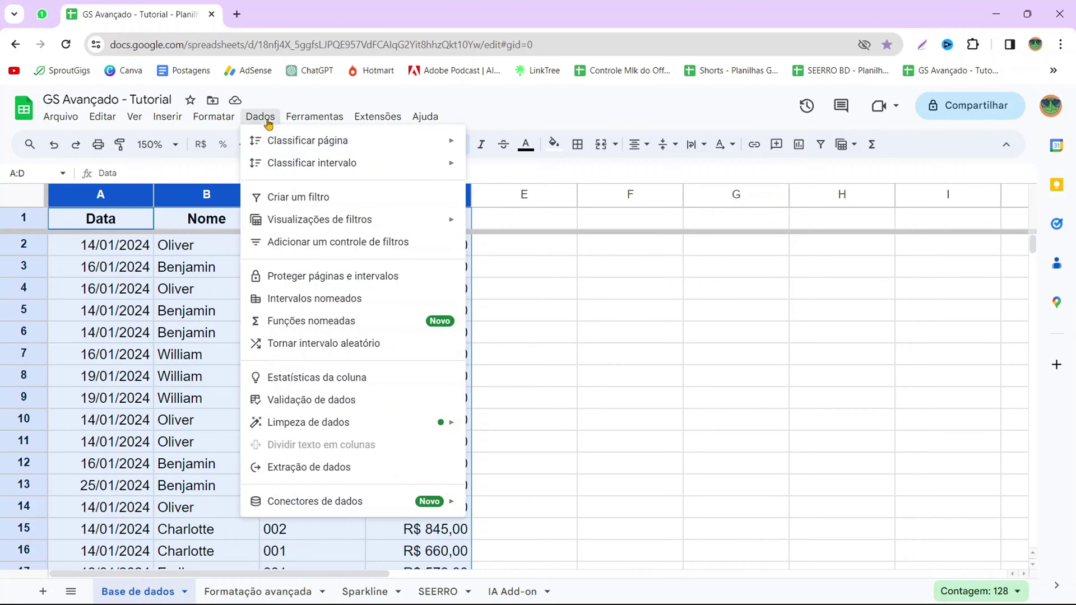
pyautogui.moveTo(336, 164)
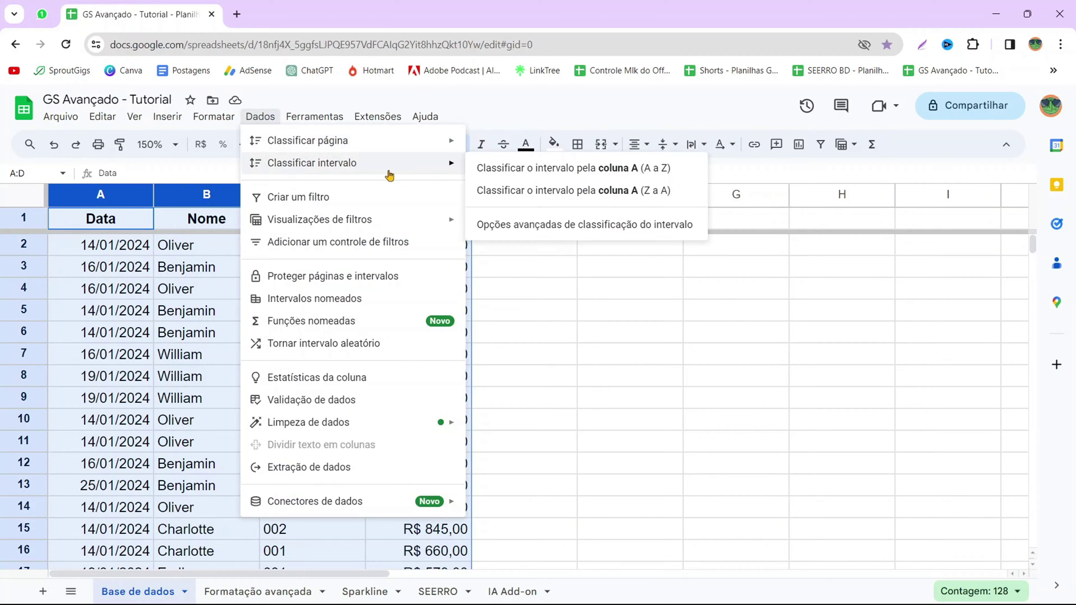
pyautogui.click(551, 229)
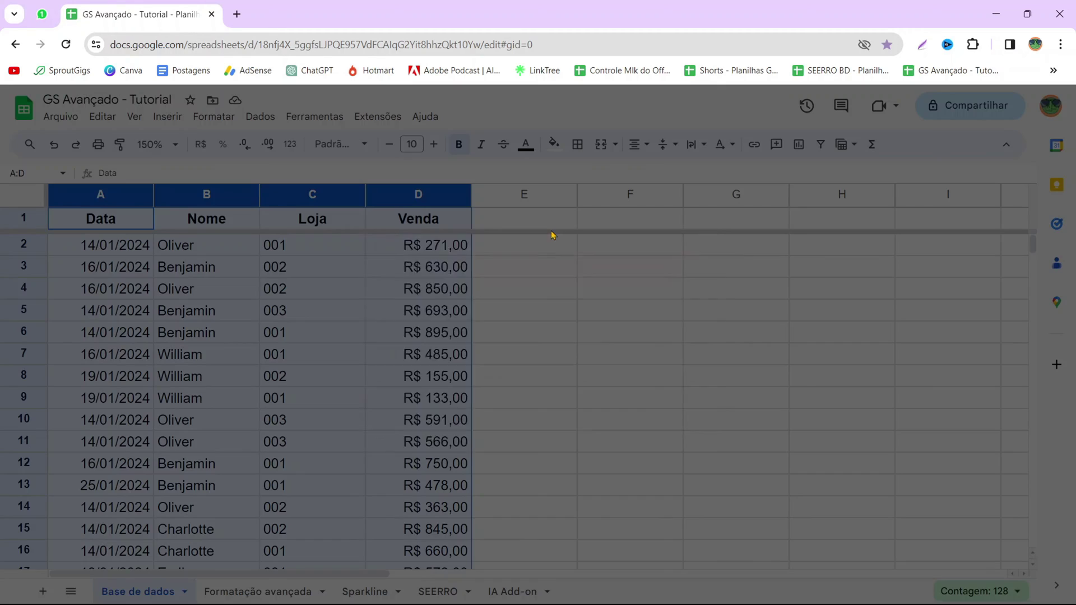
pyautogui.moveTo(593, 257); pyautogui.dragTo(683, 219)
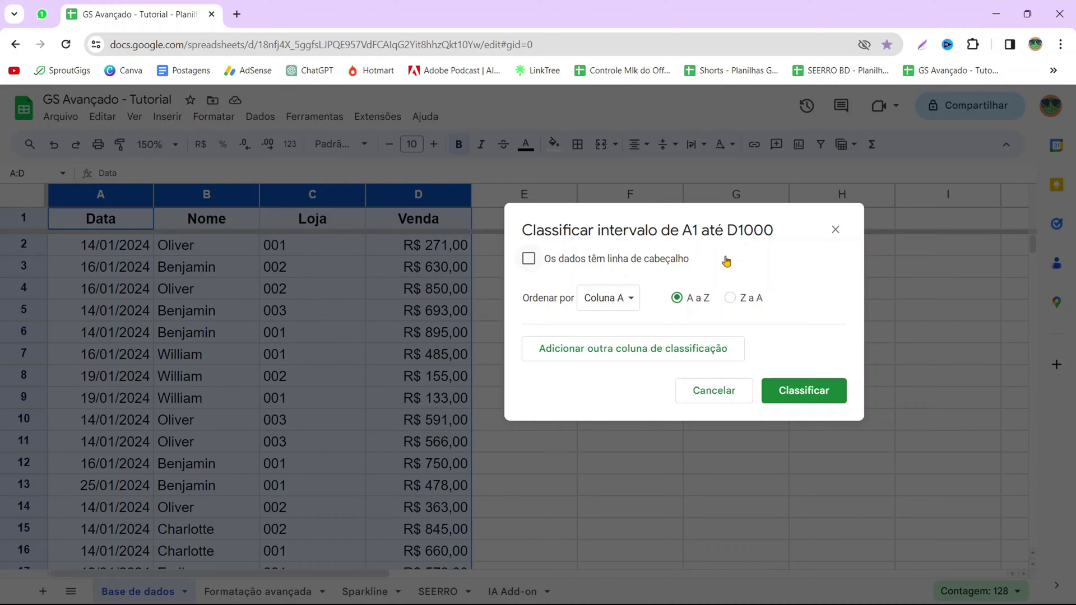
pyautogui.click(600, 257)
pyautogui.click(601, 298)
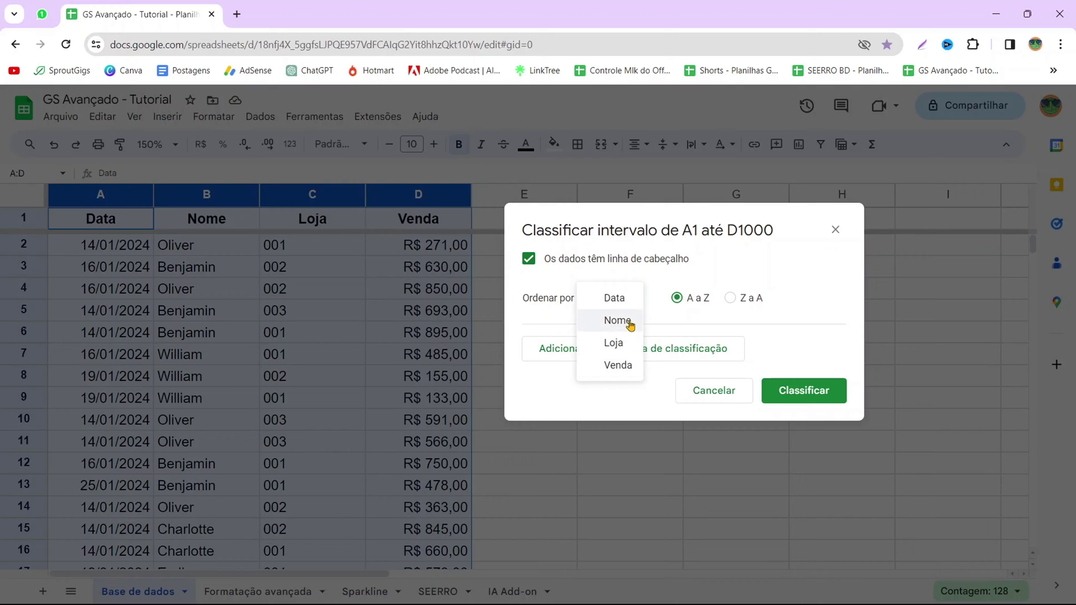
pyautogui.click(616, 366)
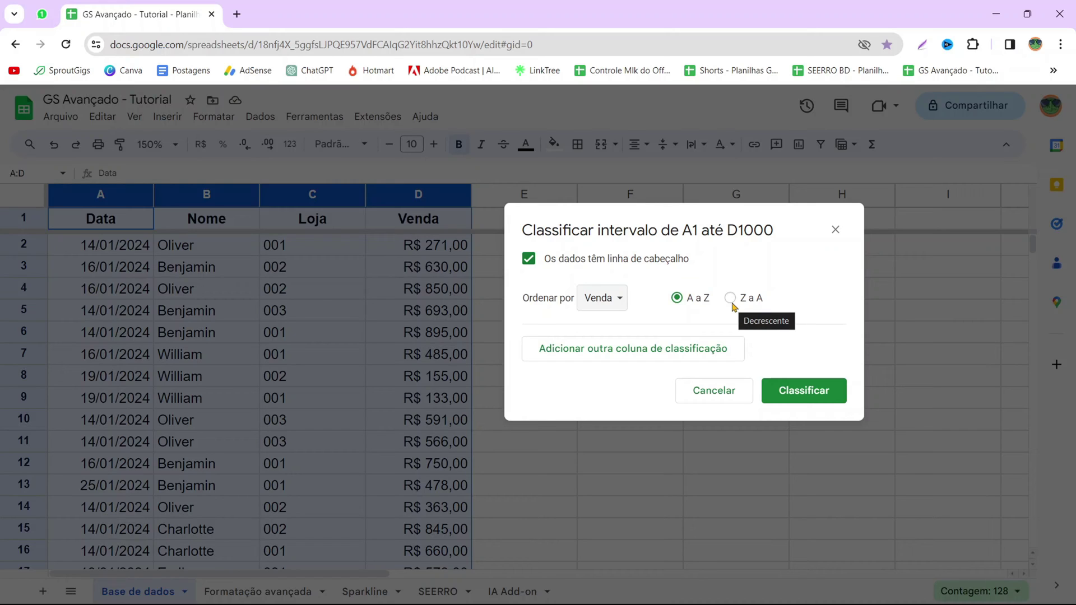
pyautogui.click(730, 299)
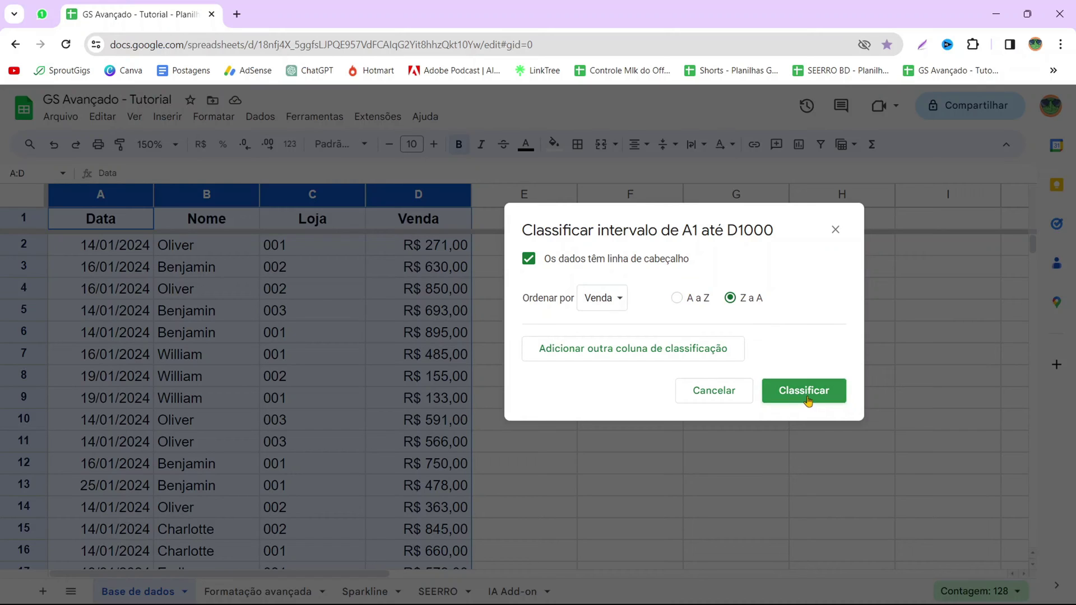
pyautogui.click(804, 395)
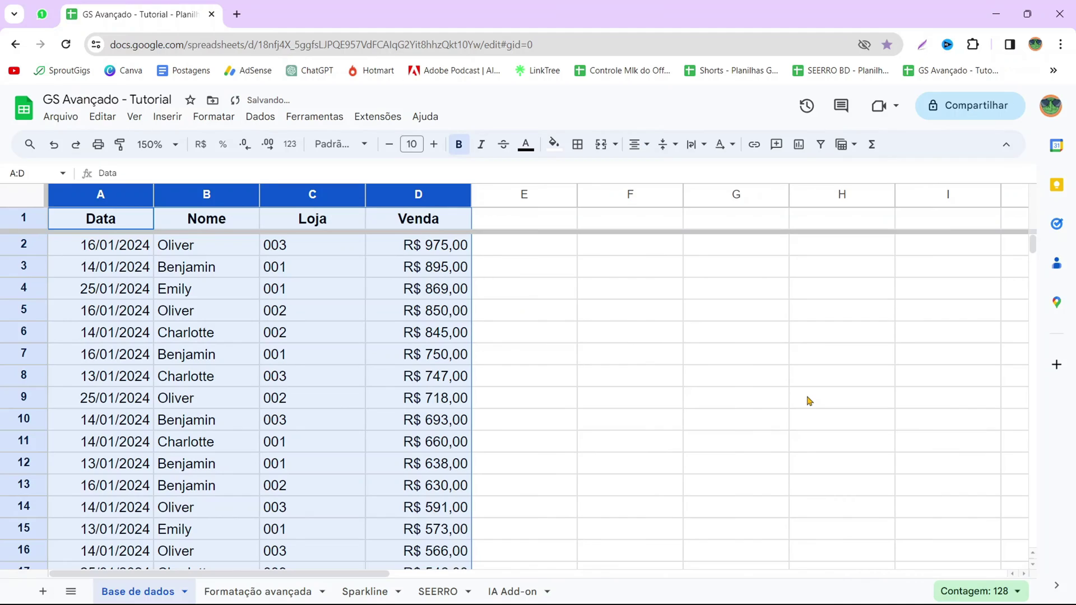
pyautogui.click(677, 338)
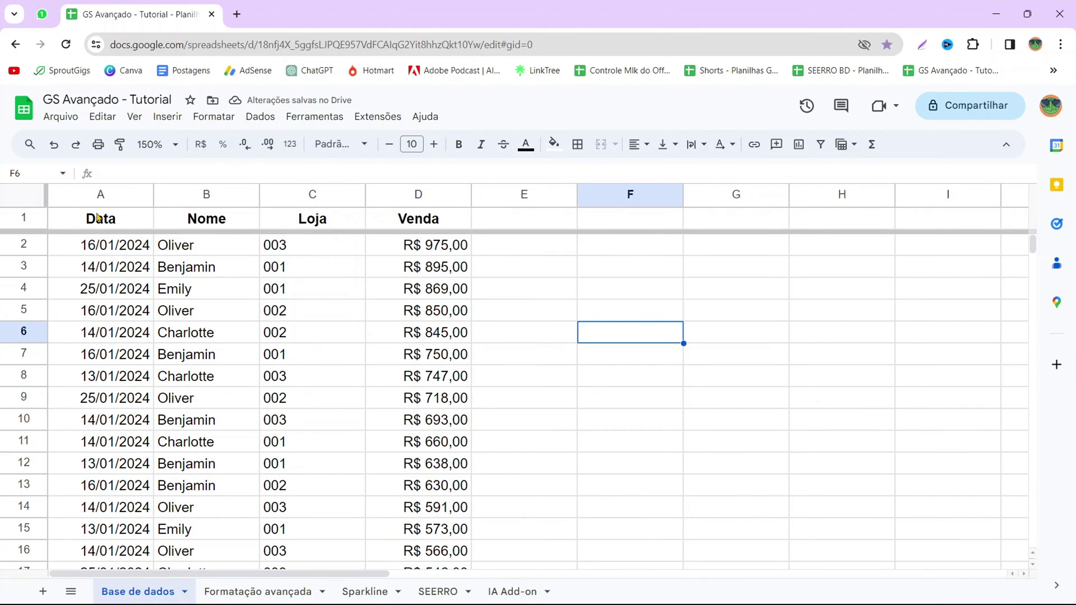
# Highlight A1:C11 to review the Data, Nome and Loja rows of the sorted table, and undo the A:D range sort
pyautogui.moveTo(126, 224); pyautogui.dragTo(303, 449)
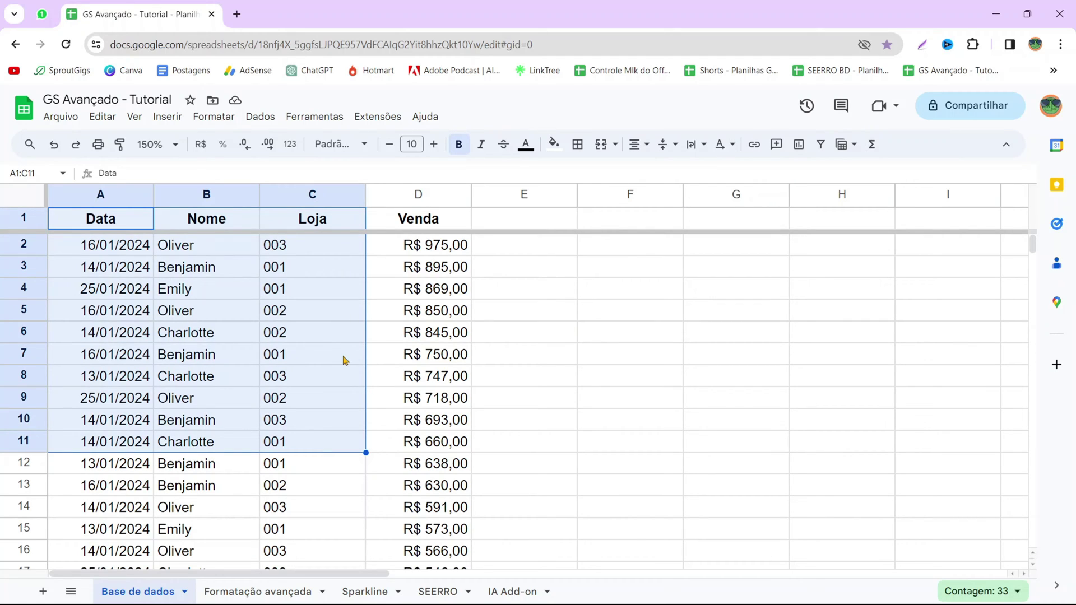
pyautogui.click(522, 297)
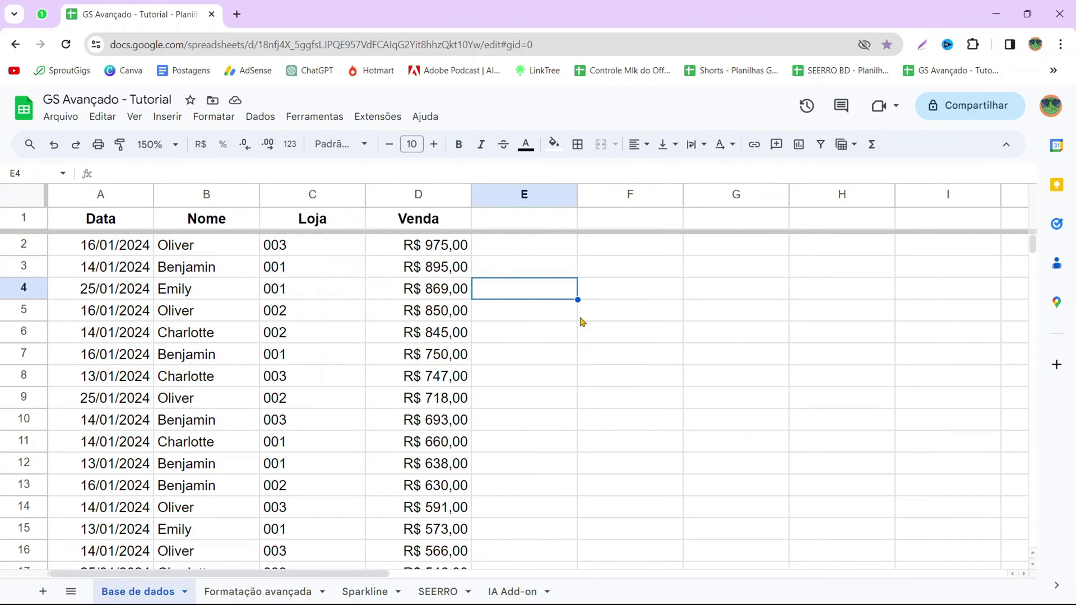
pyautogui.click(258, 117)
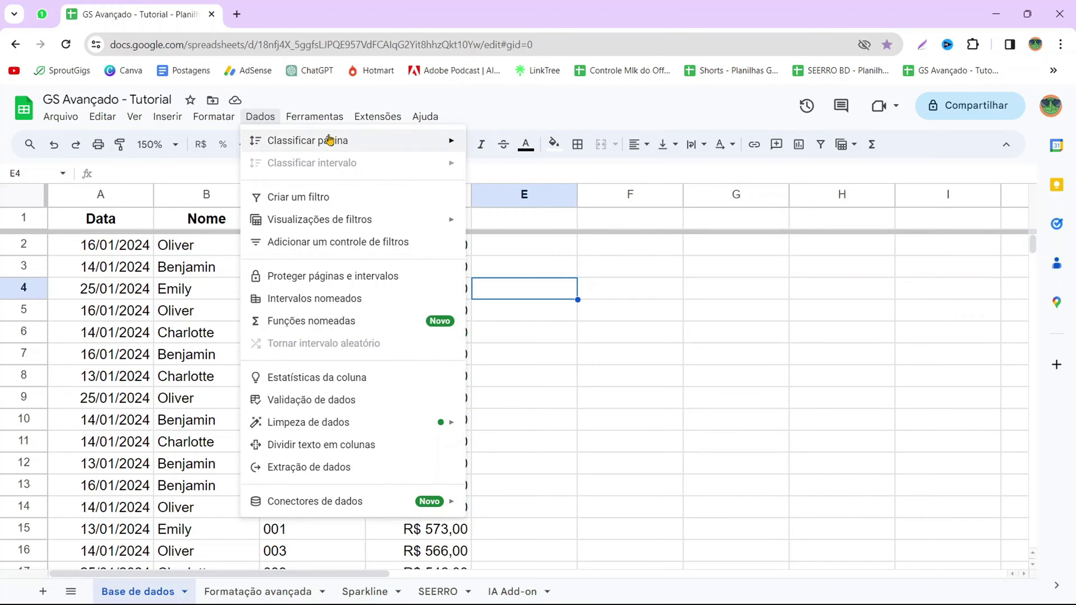
pyautogui.moveTo(330, 139)
pyautogui.click(633, 358)
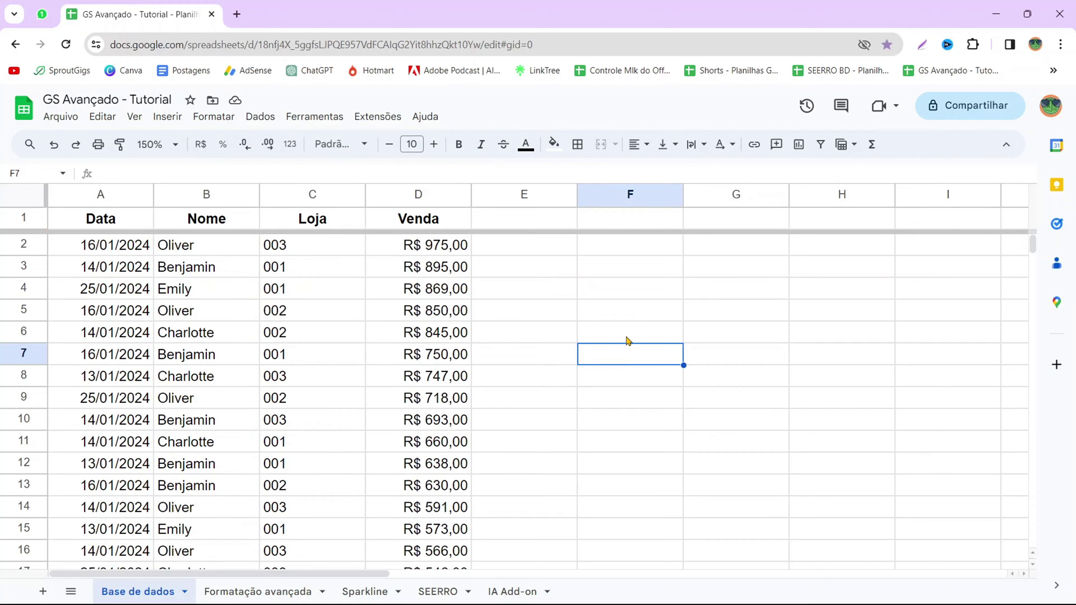
pyautogui.click(752, 336)
pyautogui.hotkey('ctrl', 'z')
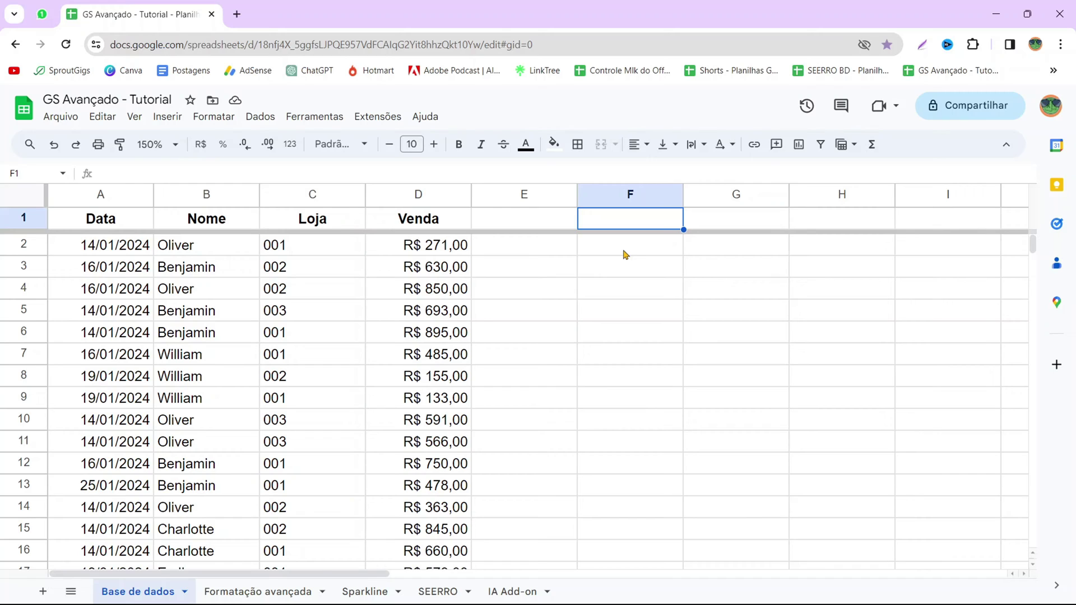
# Enter the header SORT in cell F1 and format it as bold and centered
pyautogui.write('SO')
pyautogui.press('BackSpace')
pyautogui.press('BackSpace')
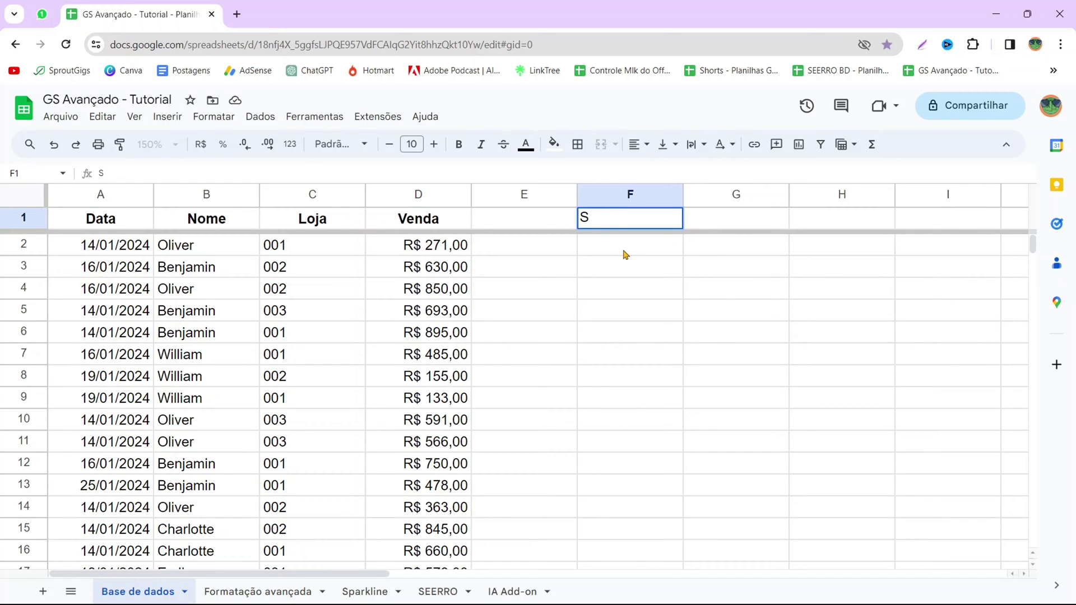
pyautogui.write('SORT')
pyautogui.press('Return')
pyautogui.click(626, 223)
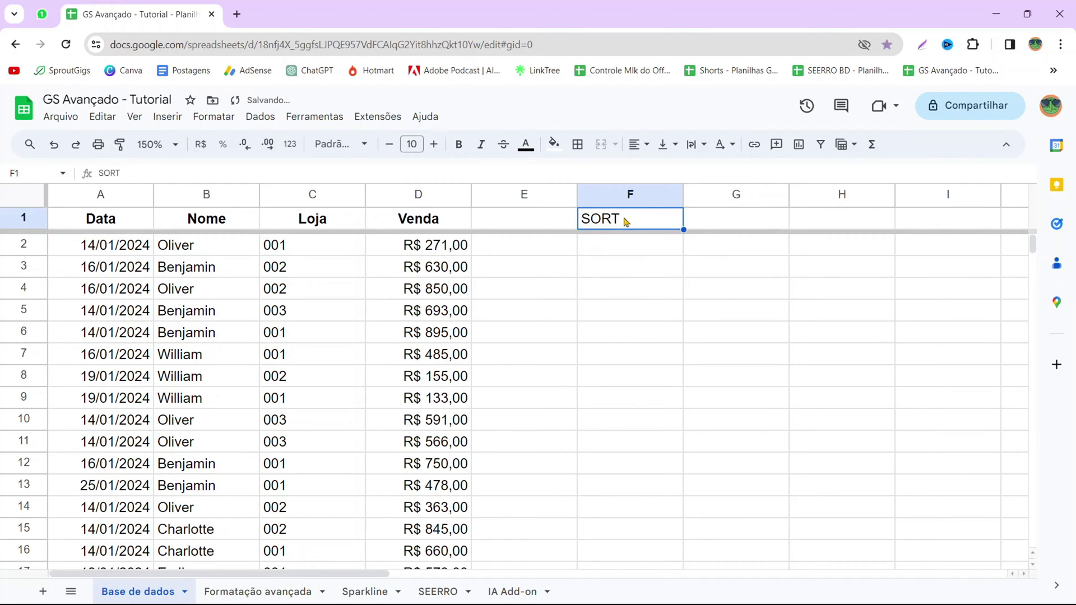
pyautogui.click(458, 144)
pyautogui.click(638, 144)
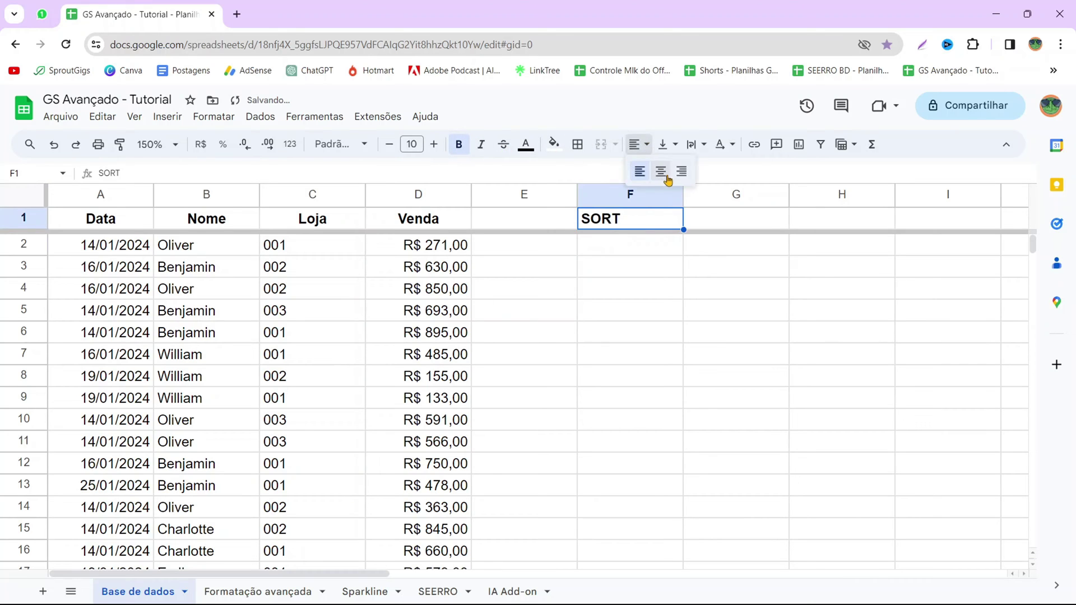
pyautogui.click(666, 176)
pyautogui.click(637, 310)
# Start a SORT formula in F2 with the open-ended Venda range D2:D as its intervalo argument
pyautogui.click(643, 250)
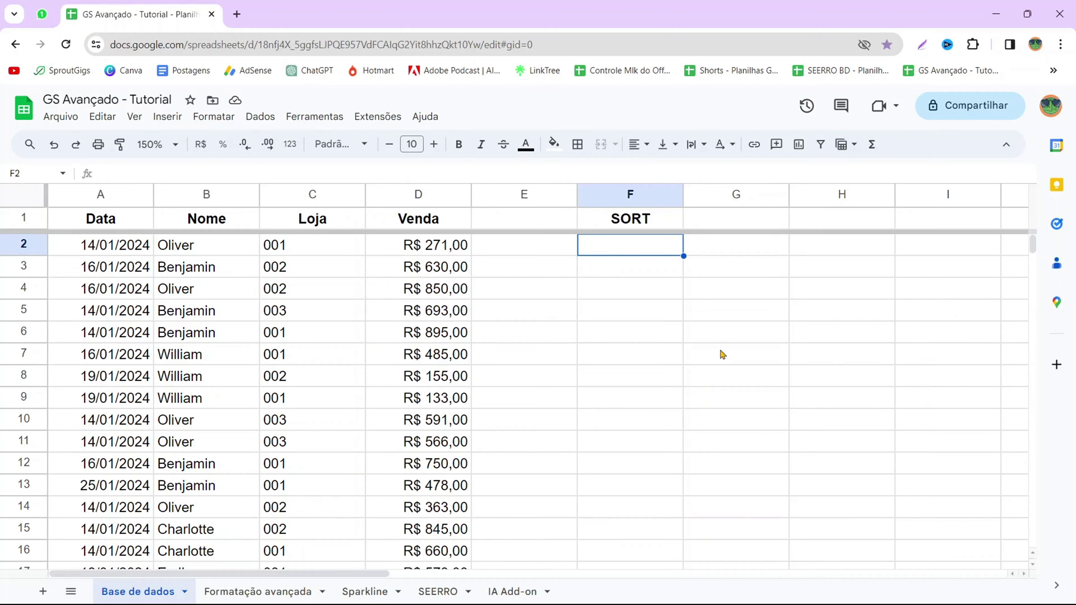
pyautogui.write('=SORT')
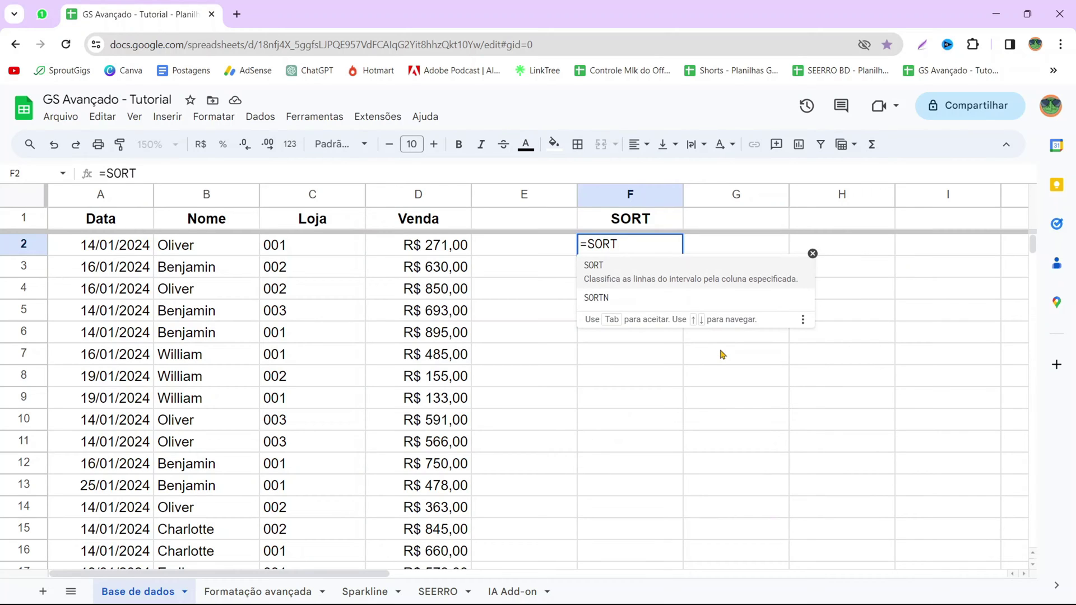
pyautogui.write('(')
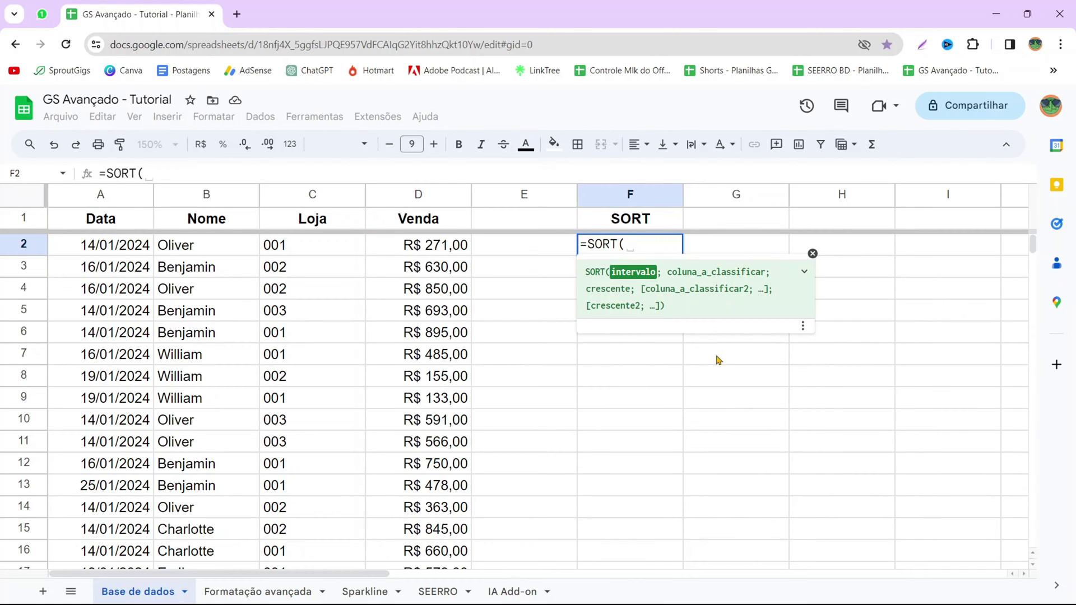
pyautogui.click(431, 248)
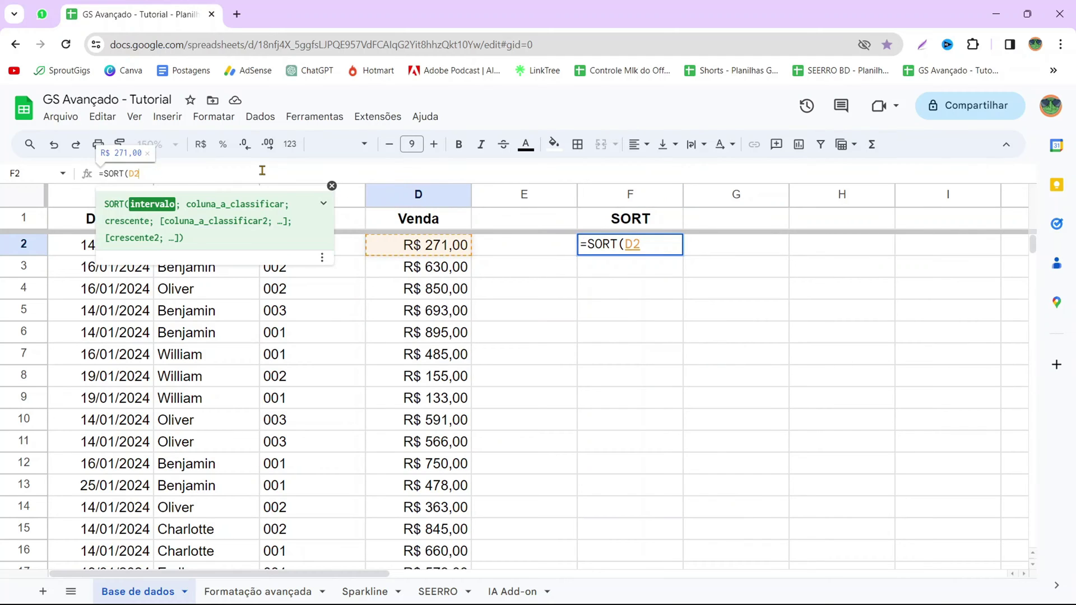
pyautogui.write(':D')
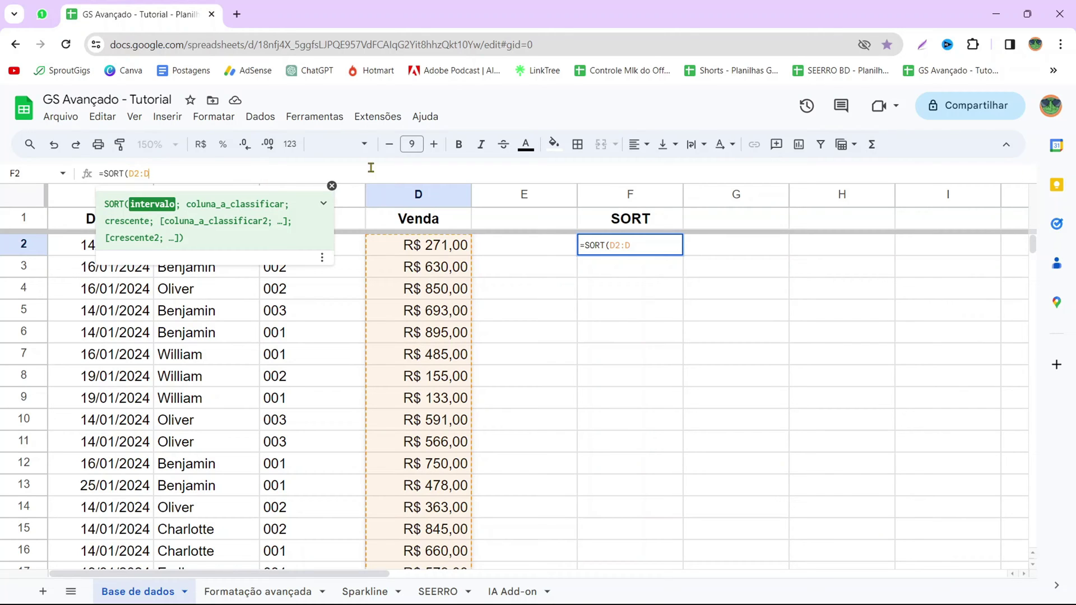
pyautogui.scroll(-10, 691, 439)
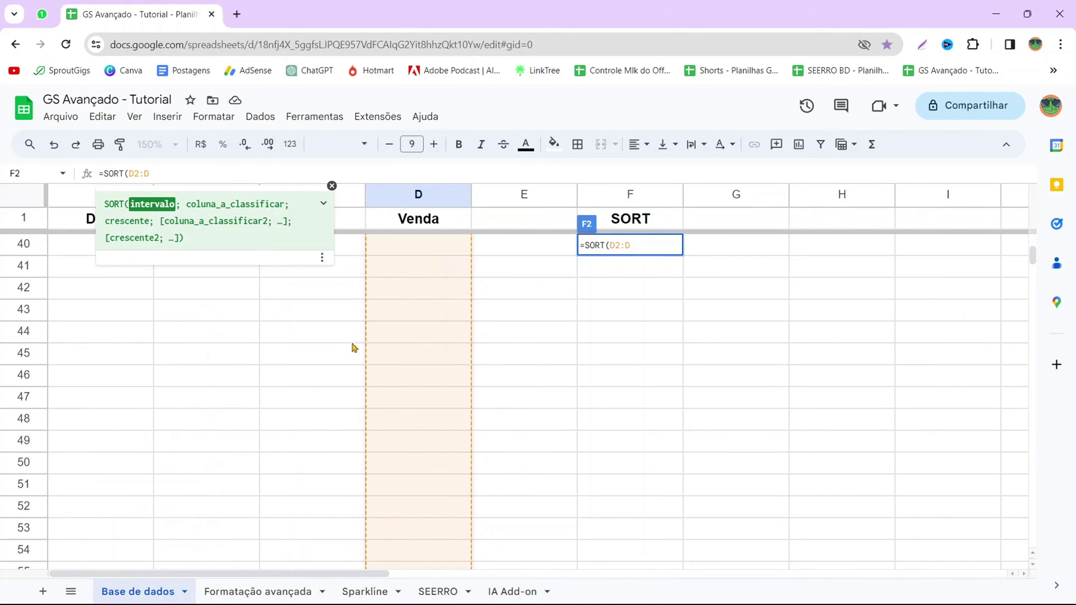
pyautogui.scroll(7, 403, 347)
pyautogui.scroll(4, 438, 342)
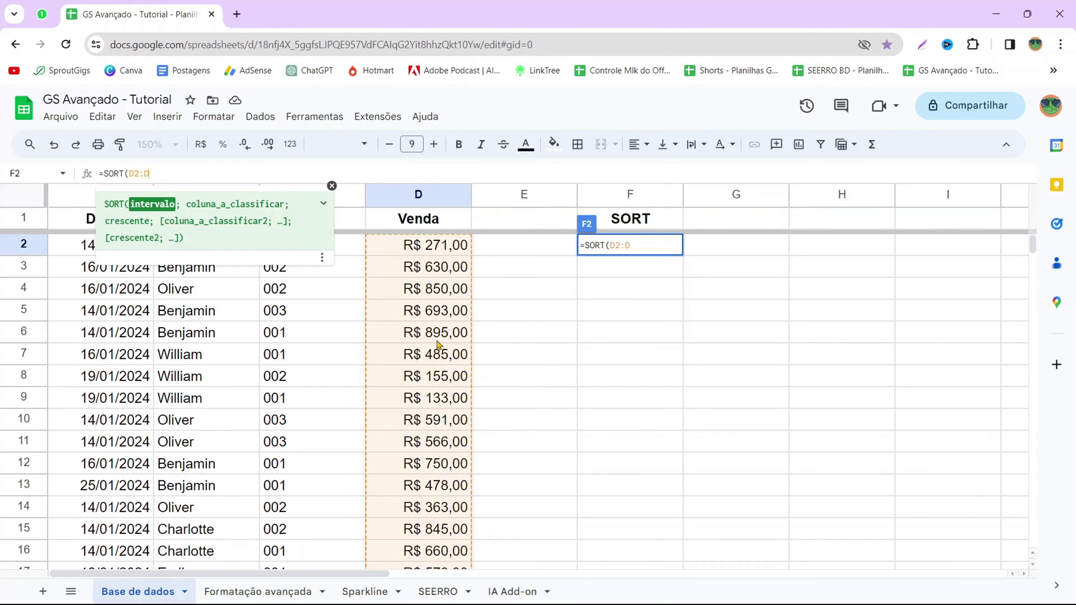
pyautogui.write(';')
# Read the formula help for coluna_a_classificar and set the SORT formula's column index to 1
pyautogui.click(324, 204)
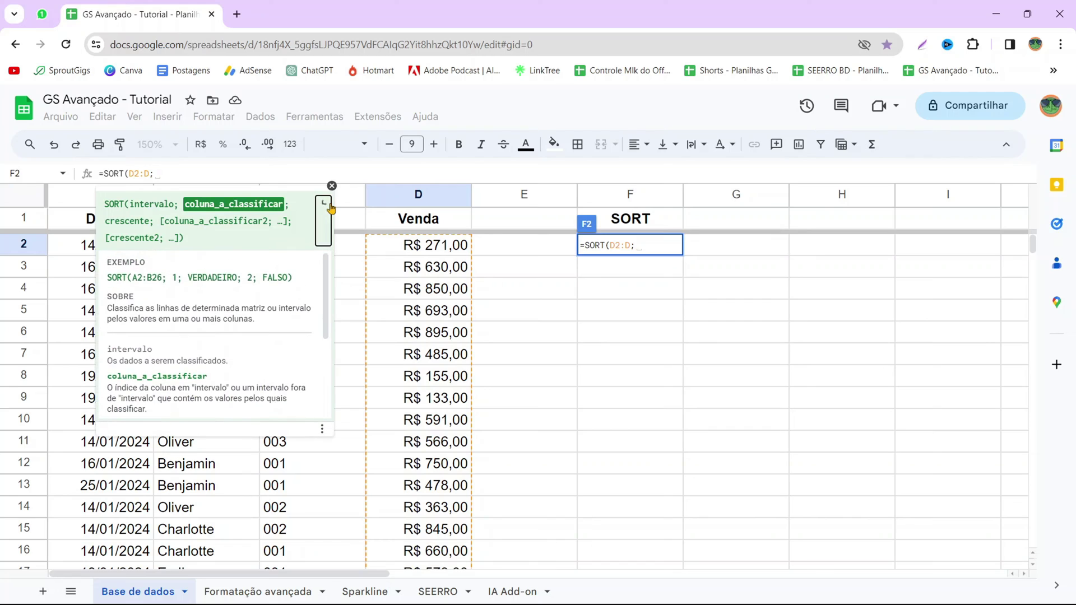
pyautogui.scroll(-2, 263, 311)
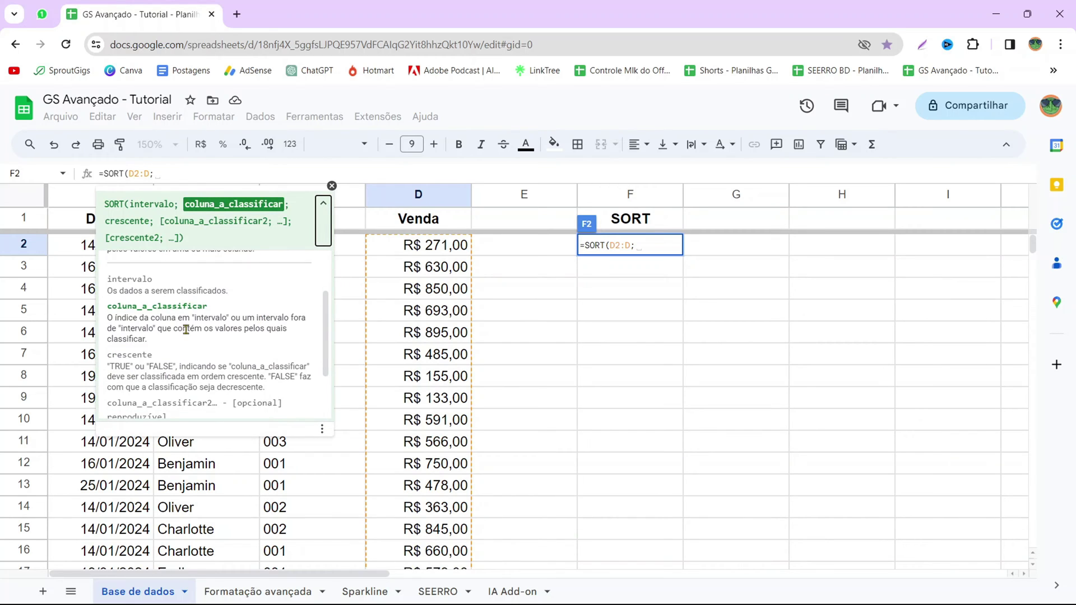
pyautogui.moveTo(114, 317); pyautogui.dragTo(148, 317)
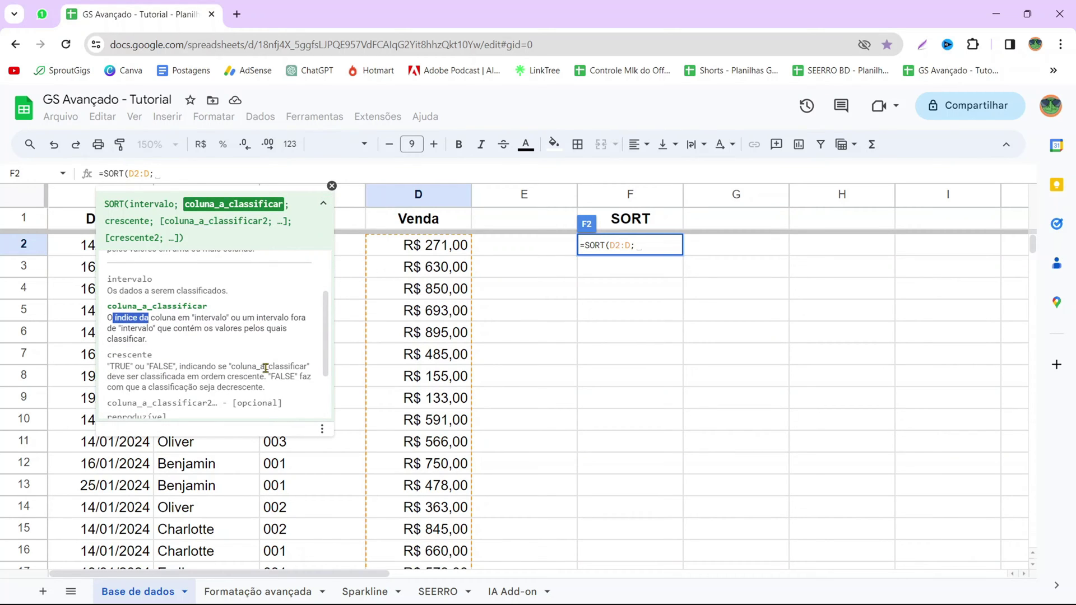
pyautogui.click(323, 203)
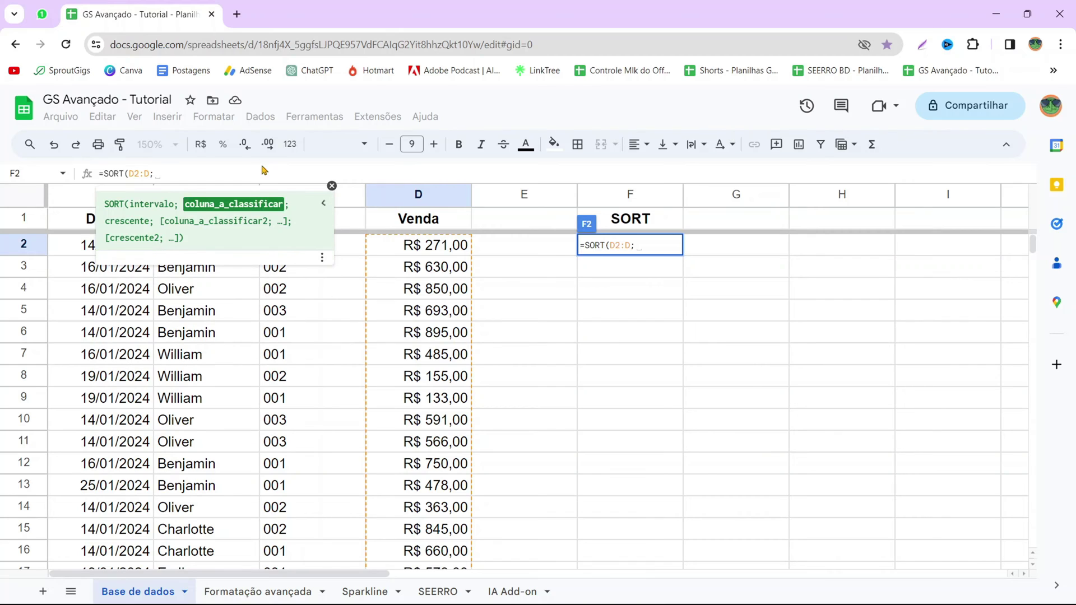
pyautogui.click(231, 175)
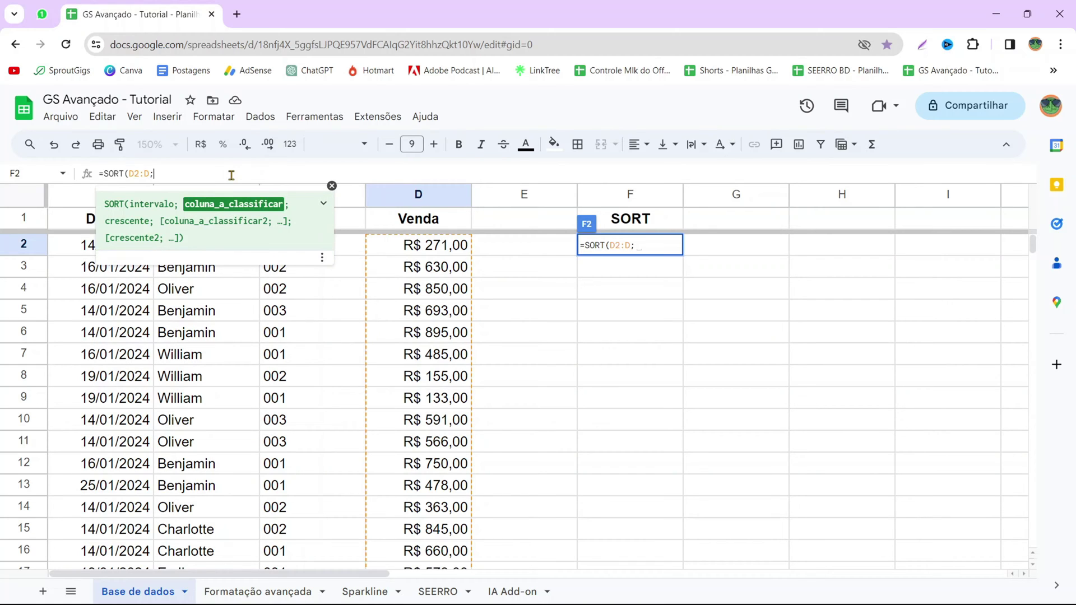
pyautogui.write('1;')
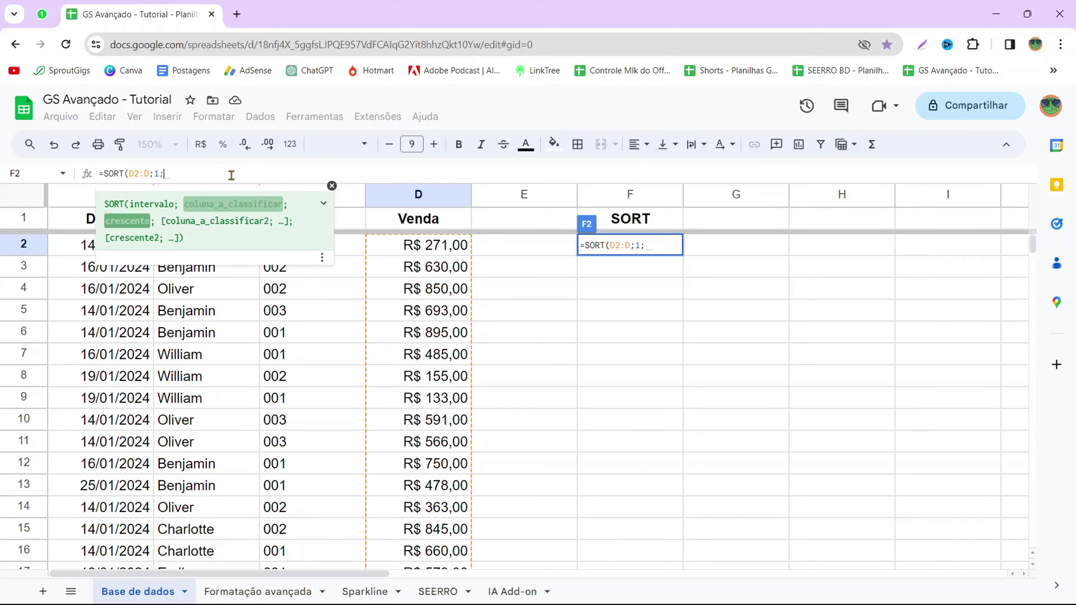
# Read the help for the crescente argument, set it to FALSO for descending order, and complete the formula =SORT(D2:D;1;FALSO) in F2
pyautogui.click(323, 213)
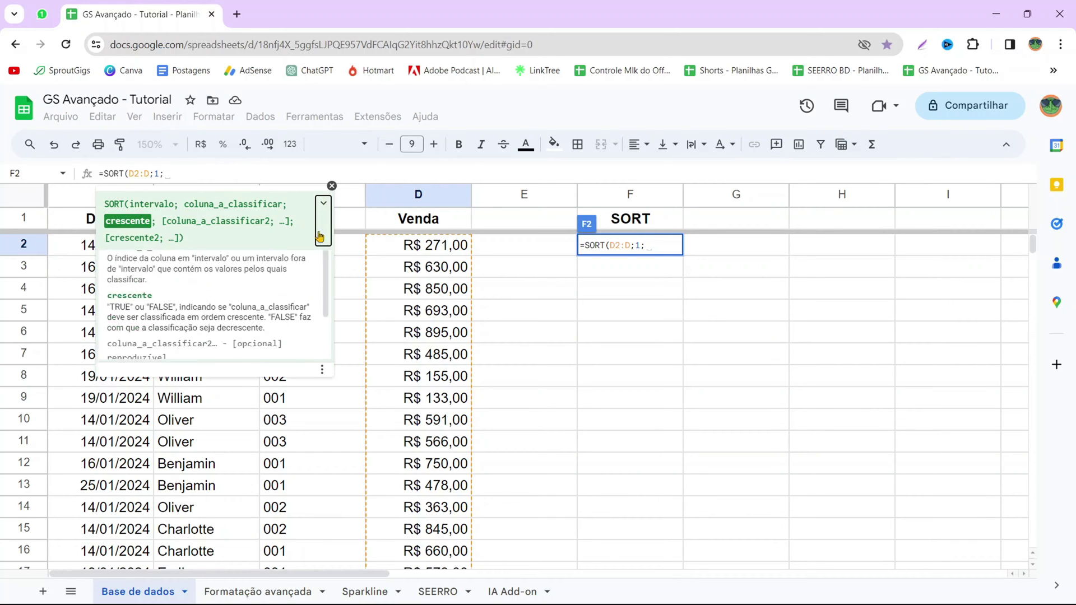
pyautogui.scroll(-4, 170, 331)
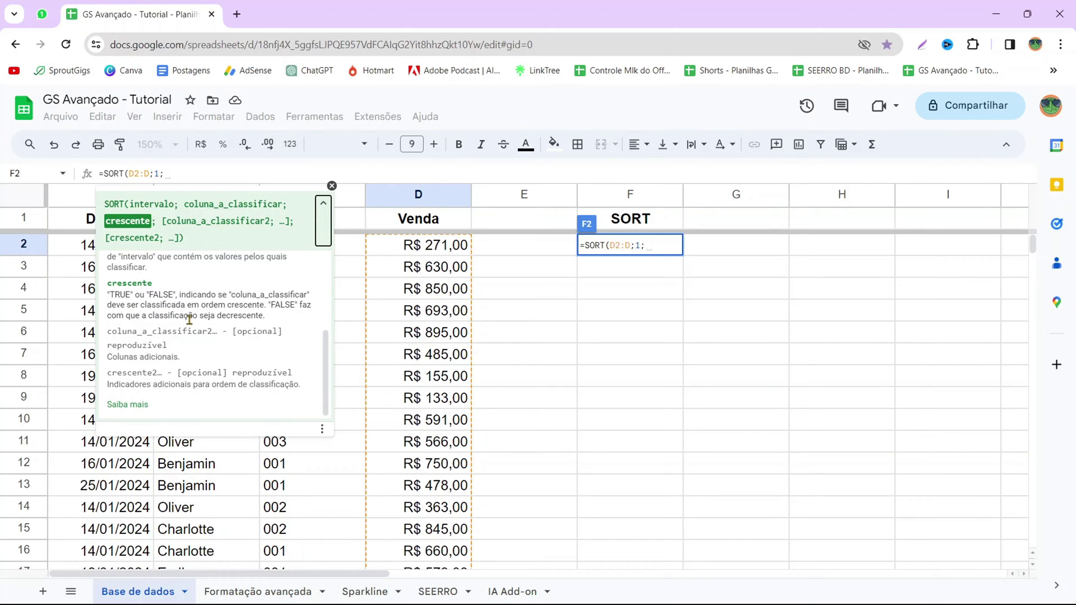
pyautogui.click(200, 174)
pyautogui.write('FALSO')
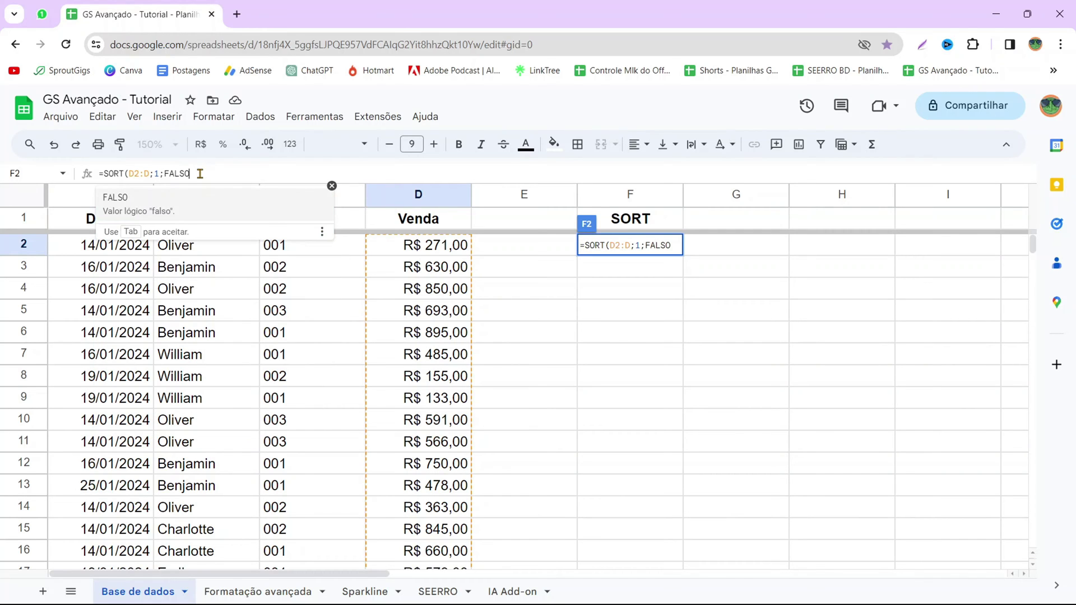
pyautogui.write(')')
pyautogui.press('Return')
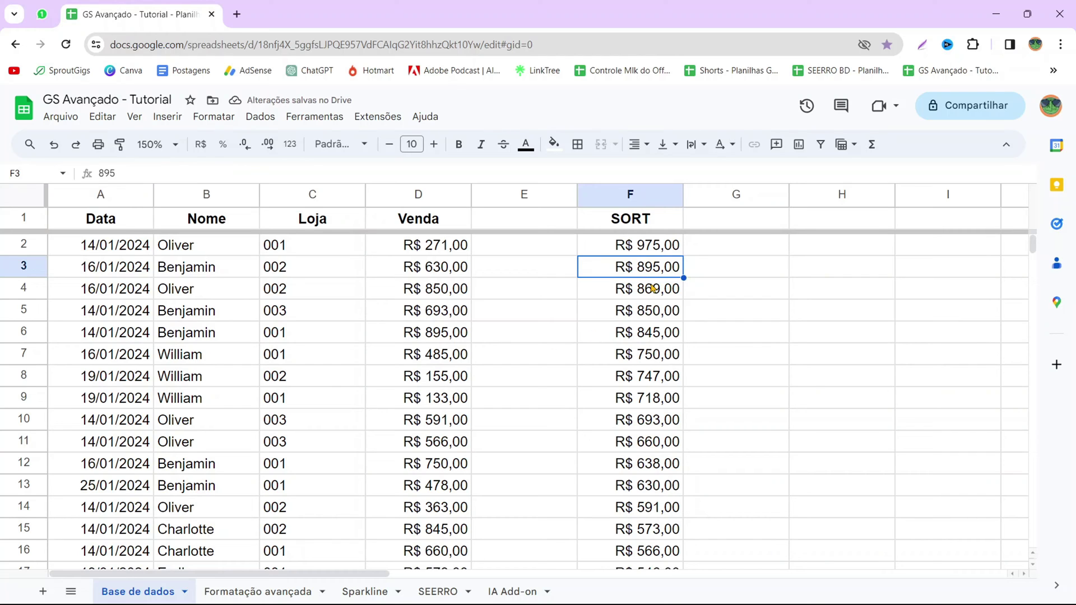
# Review the sorted values in column F and delete the SORT formula from F2
pyautogui.scroll(-7, 653, 288)
pyautogui.scroll(7, 658, 288)
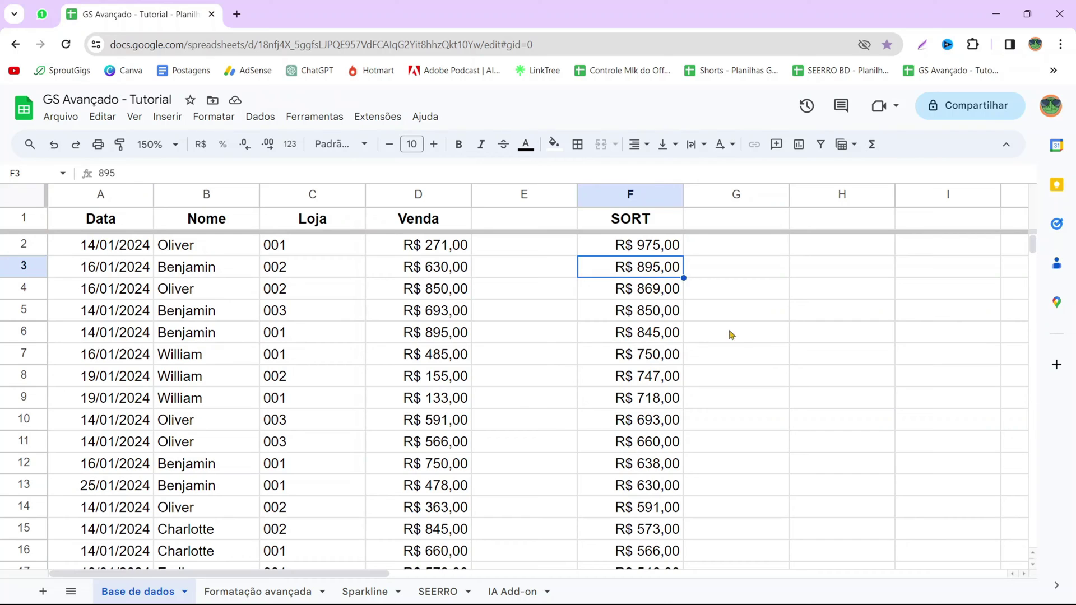
pyautogui.click(670, 246)
pyautogui.press('Delete')
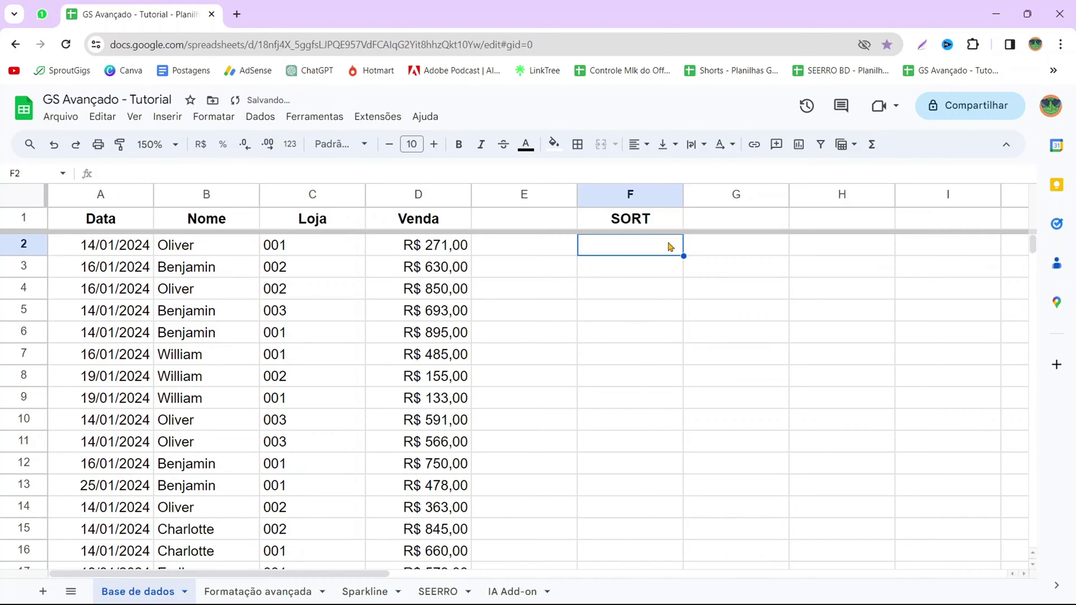
# Start a SORT formula in F2 with the full columns A:D as its intervalo argument
pyautogui.write('=SORT(')
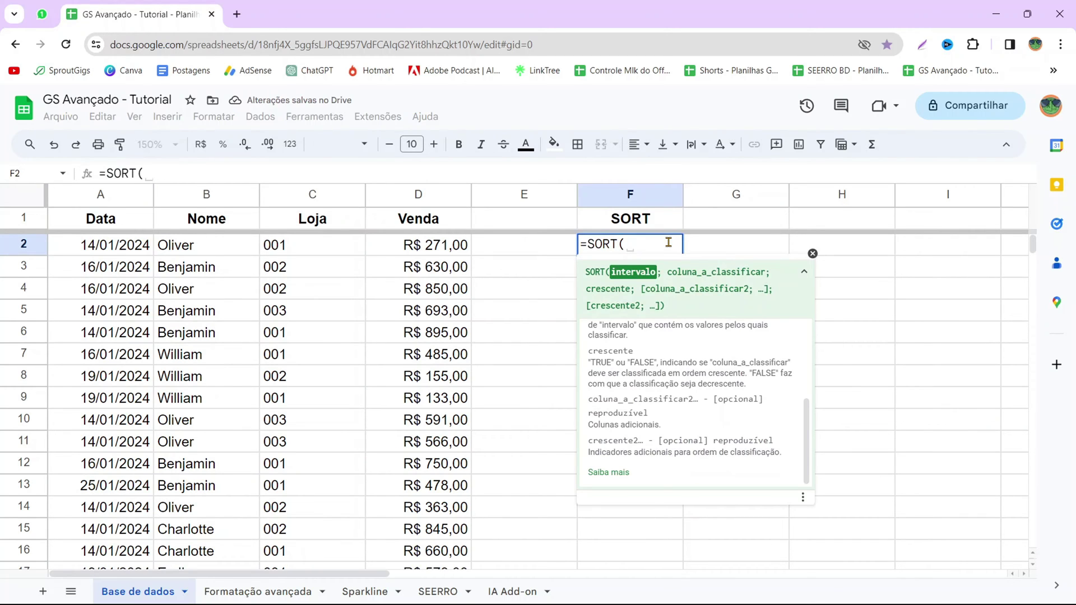
pyautogui.moveTo(111, 196); pyautogui.dragTo(448, 200)
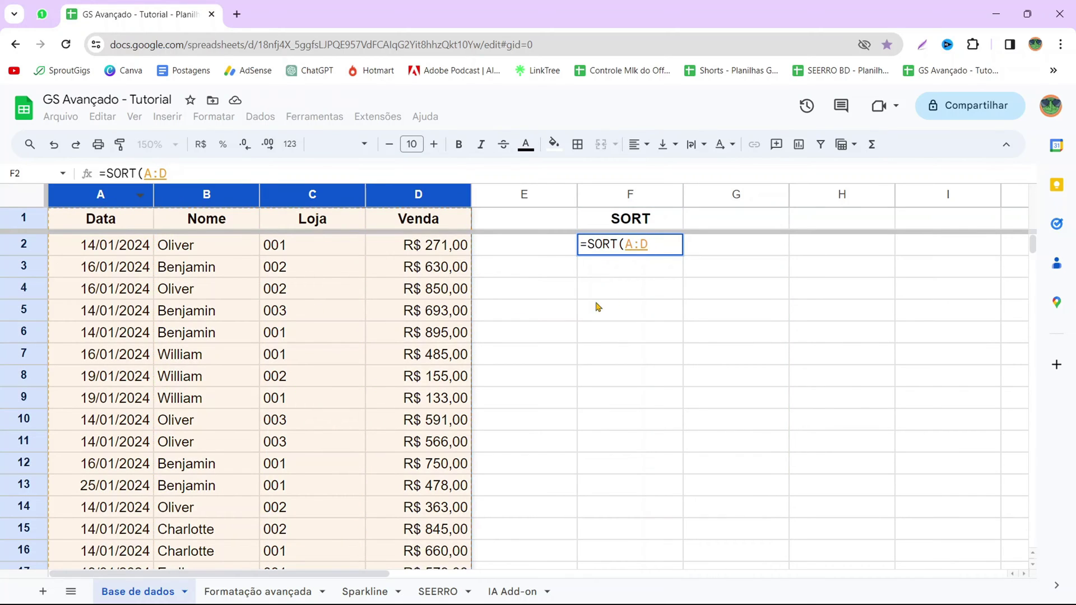
pyautogui.click(664, 245)
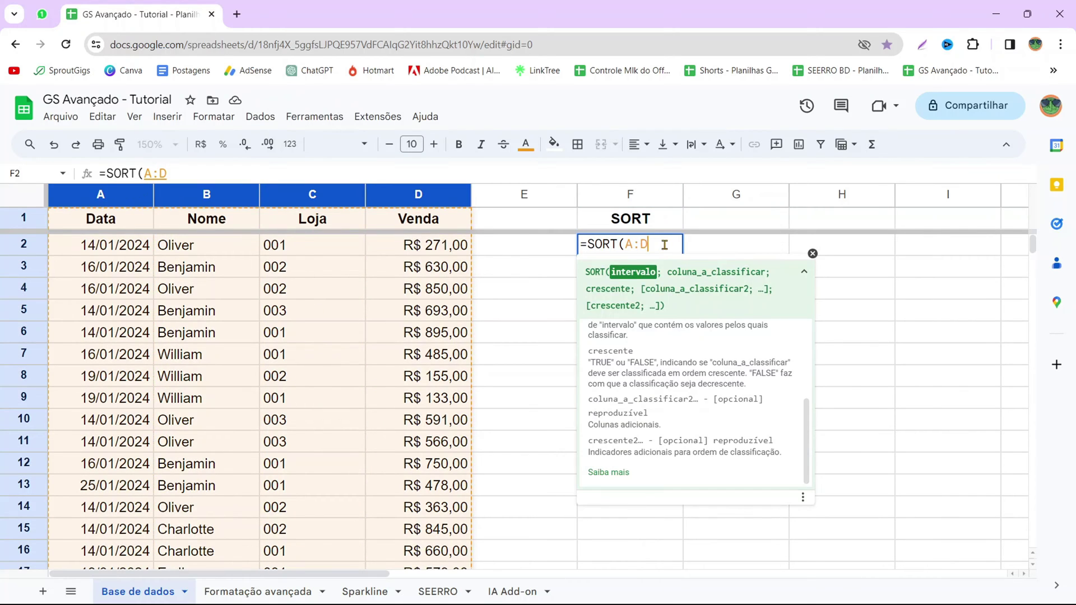
pyautogui.write(';')
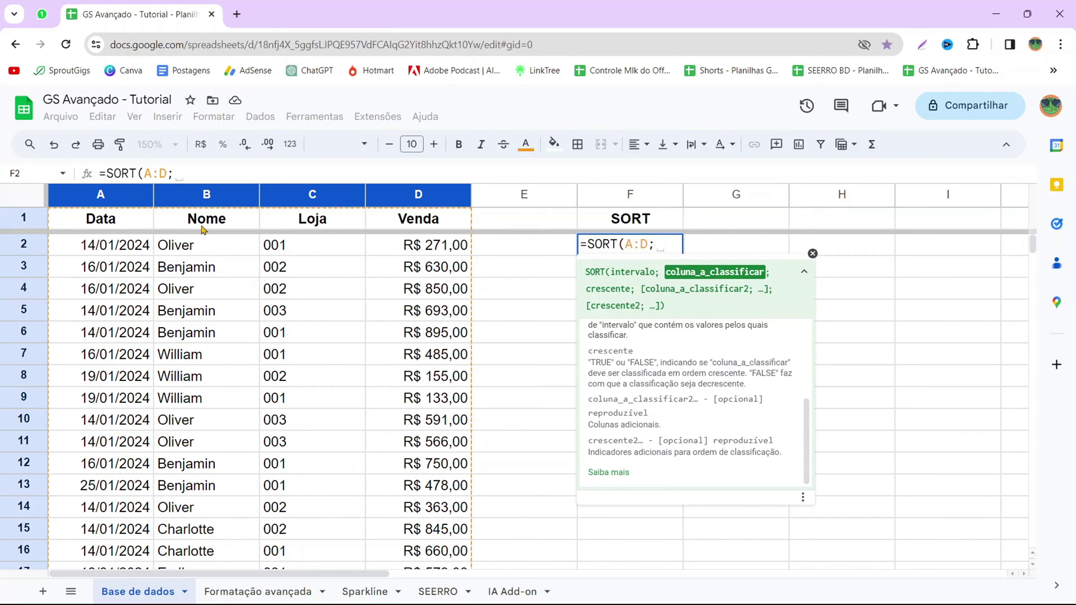
# Set the column index to 4 and the crescente argument to FALSO, completing the formula =SORT(A:D;4;FALSO) in F2
pyautogui.write('4')
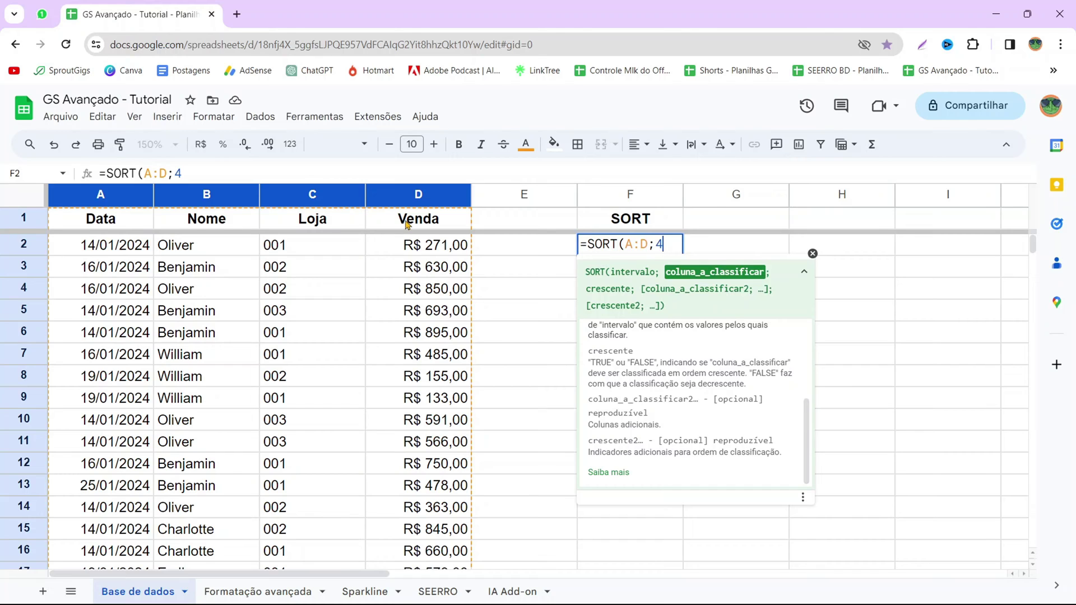
pyautogui.write('/FALS')
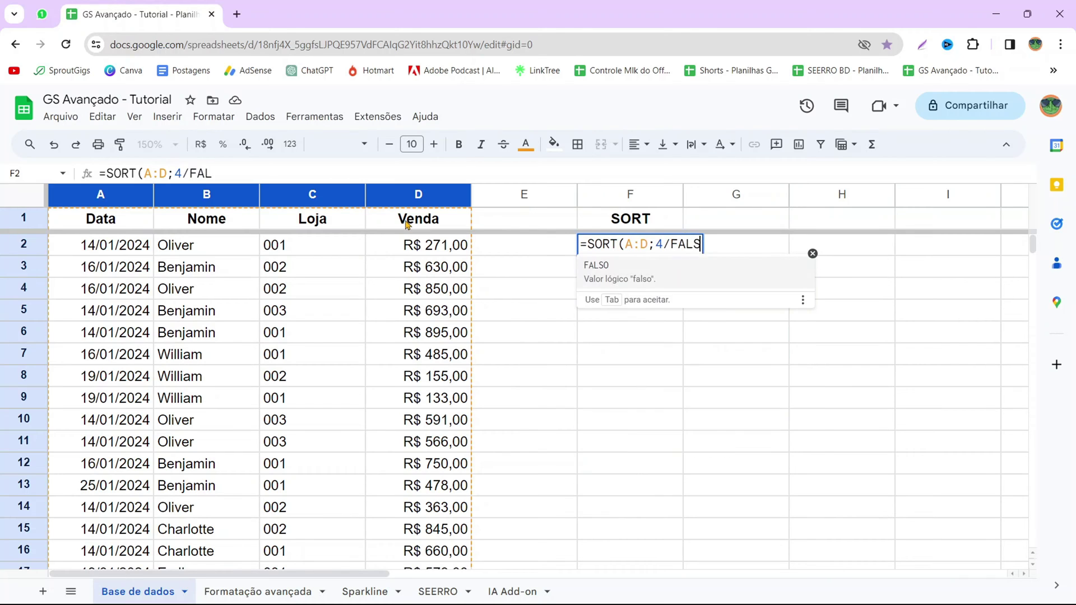
pyautogui.press('BackSpace')
pyautogui.press('BackSpace')
pyautogui.press('BackSpace')
pyautogui.press('BackSpace')
pyautogui.press('BackSpace')
pyautogui.write(';FALSO')
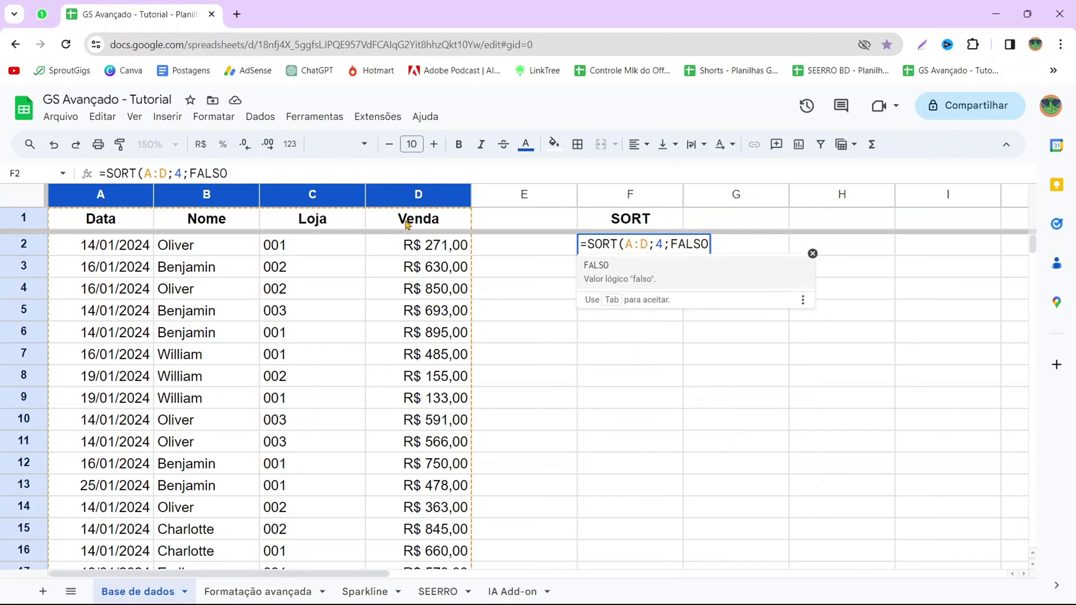
pyautogui.press('Tab')
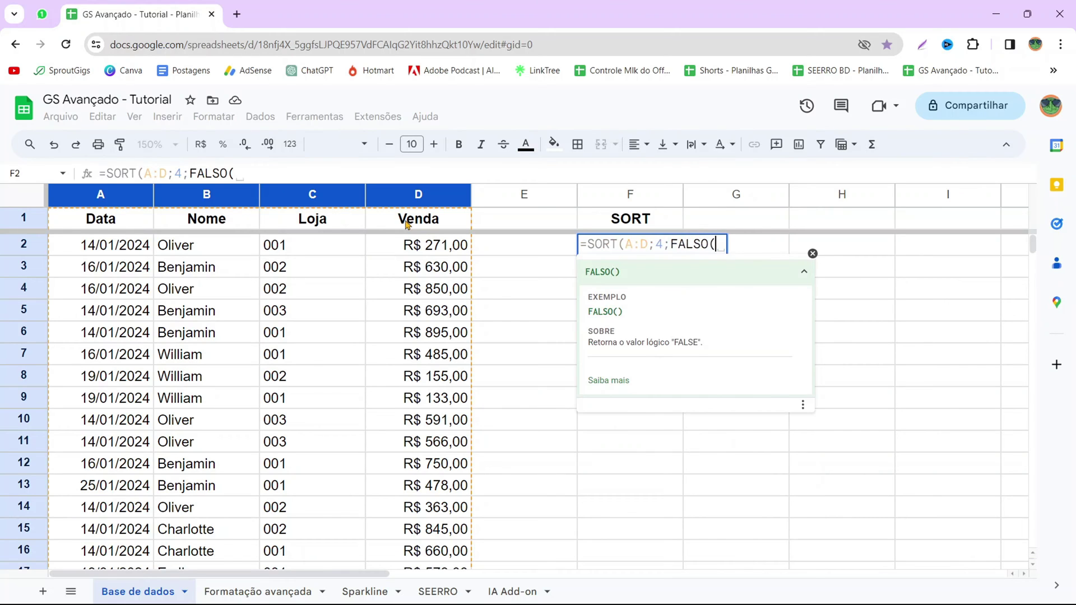
pyautogui.press('BackSpace')
pyautogui.write(')')
pyautogui.press('Return')
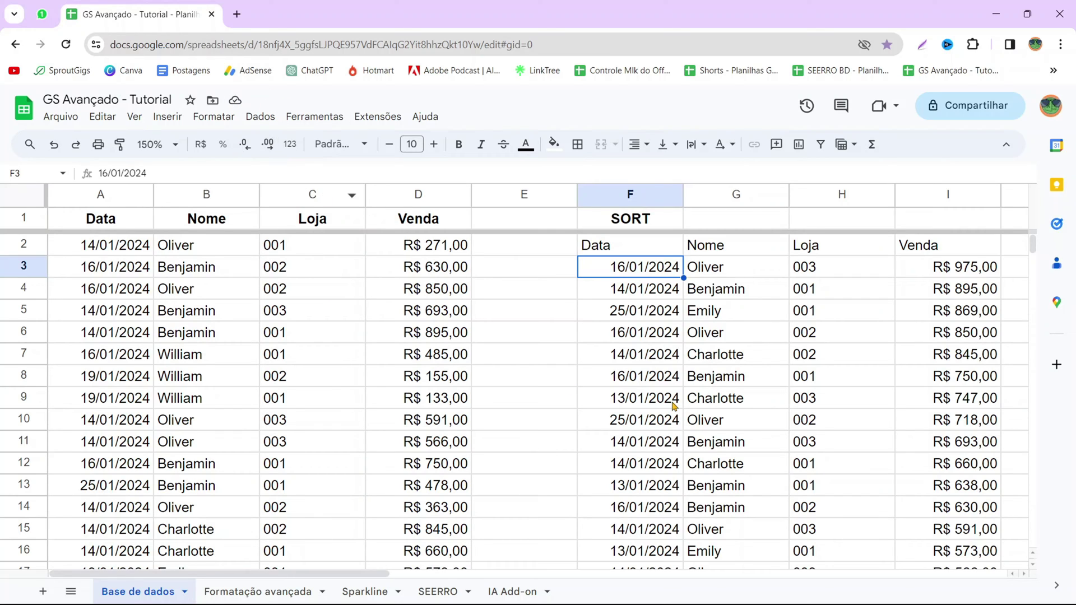
# Delete the SORT formula from F2 and the SORT header from F1
pyautogui.click(644, 252)
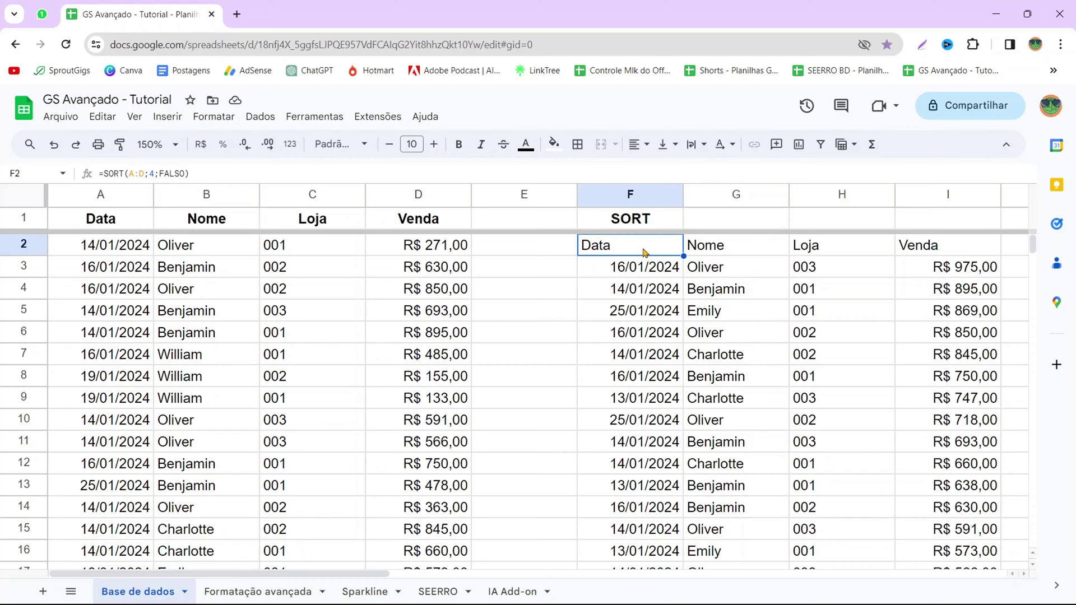
pyautogui.press('Delete')
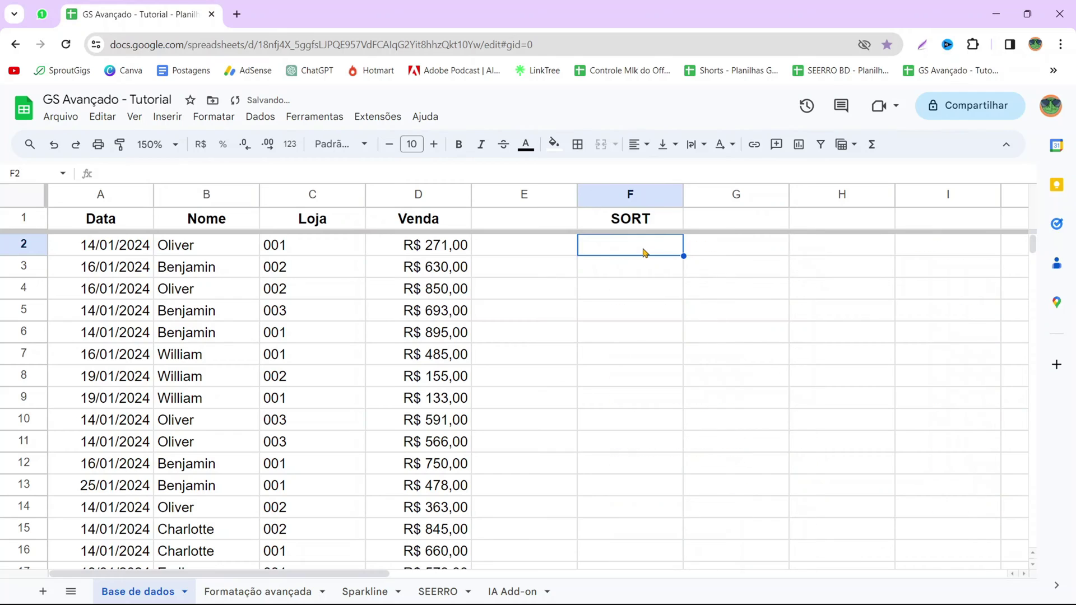
pyautogui.click(641, 220)
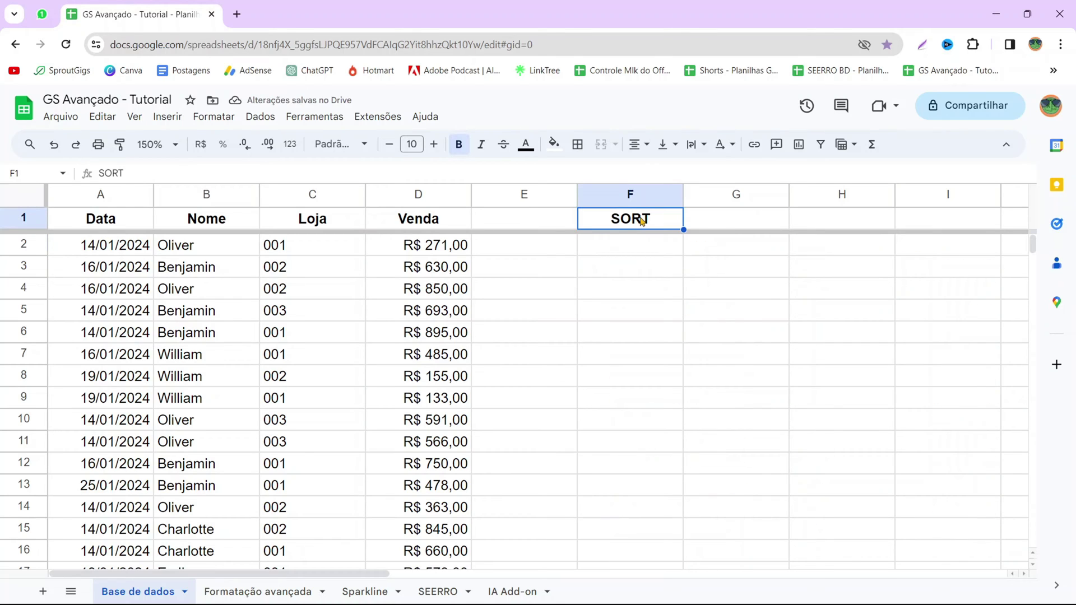
pyautogui.press('Delete')
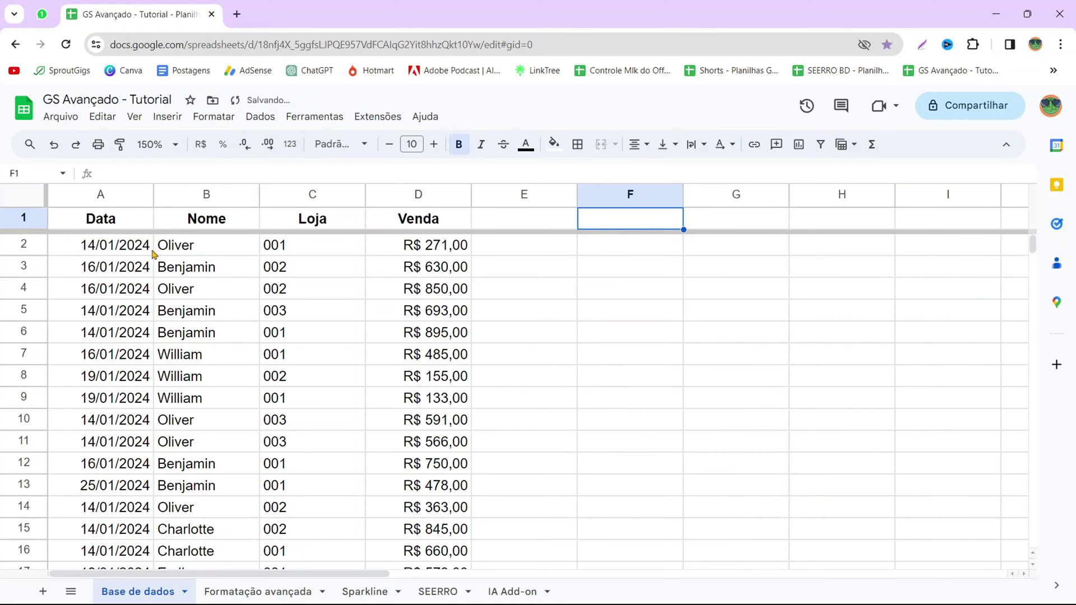
# Create a filter on the header row A1:D1 and check the Data, Nome, Loja and Venda headers
pyautogui.moveTo(72, 226); pyautogui.dragTo(396, 233)
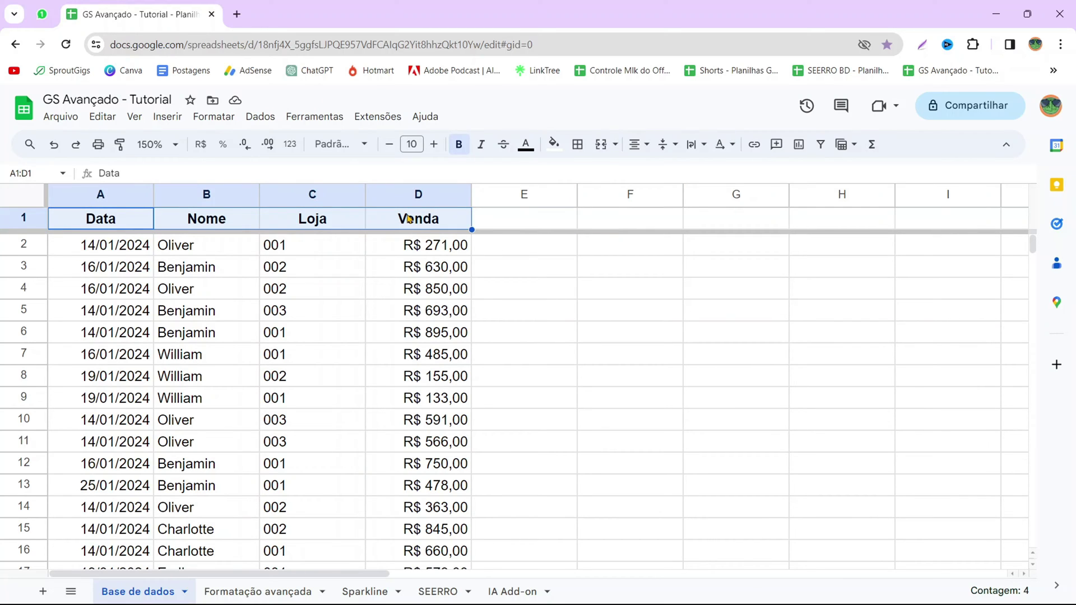
pyautogui.click(821, 144)
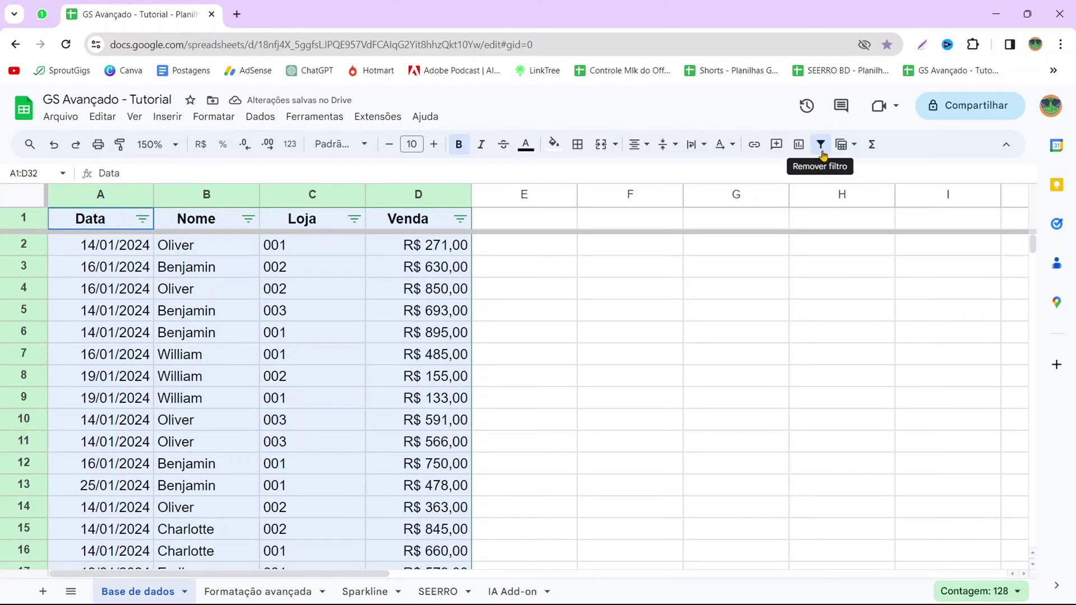
pyautogui.click(308, 287)
pyautogui.click(119, 221)
pyautogui.click(203, 224)
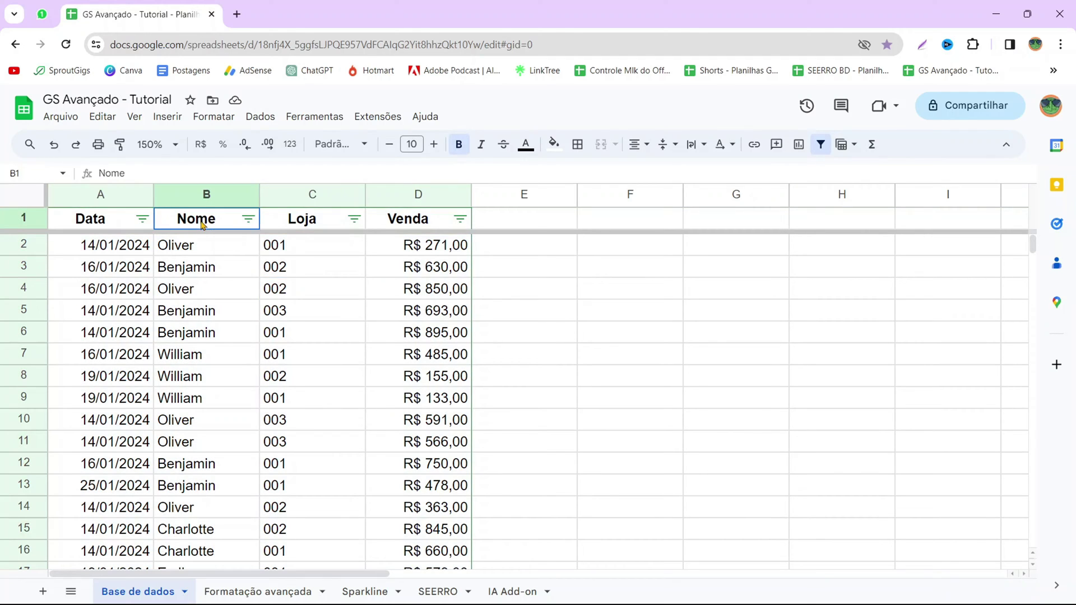
pyautogui.click(301, 216)
pyautogui.click(408, 222)
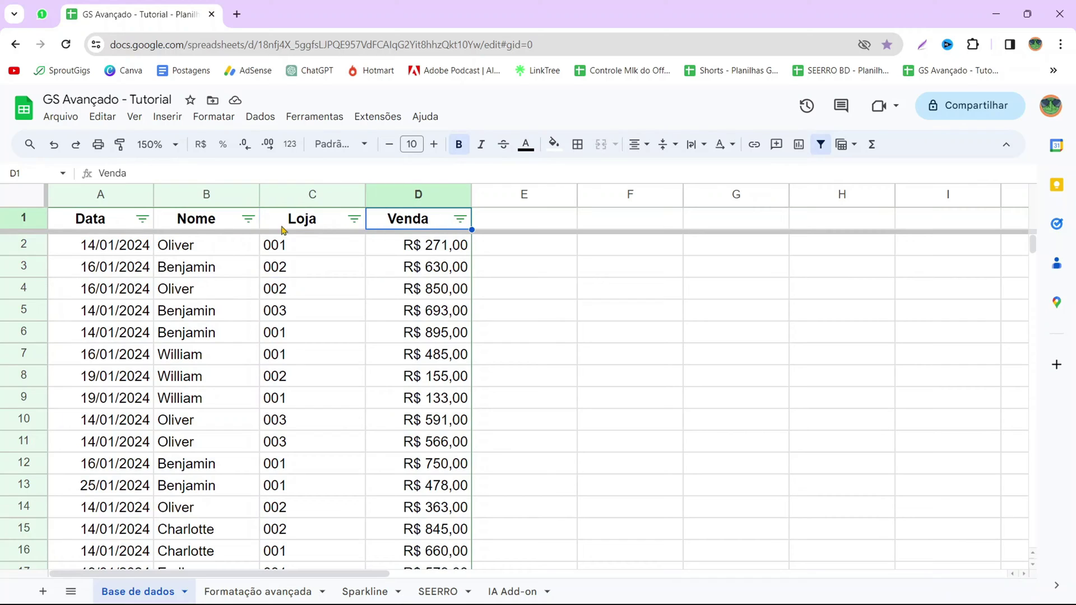
# Filter the Nome column by values to show only the rows with the name in B2, excluding all other names
pyautogui.click(248, 220)
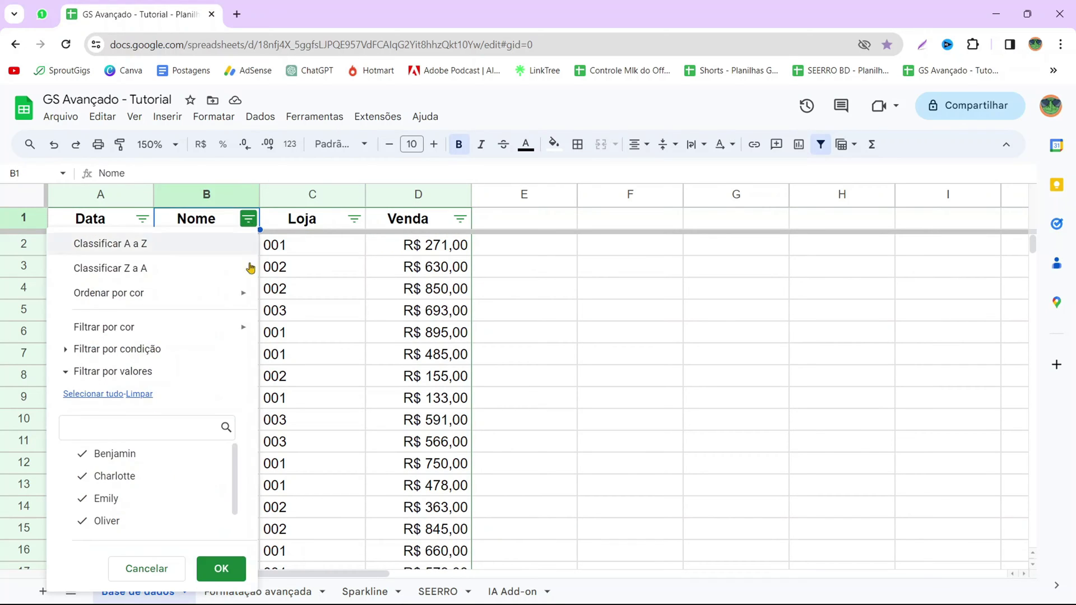
pyautogui.click(150, 499)
pyautogui.click(148, 476)
pyautogui.click(140, 454)
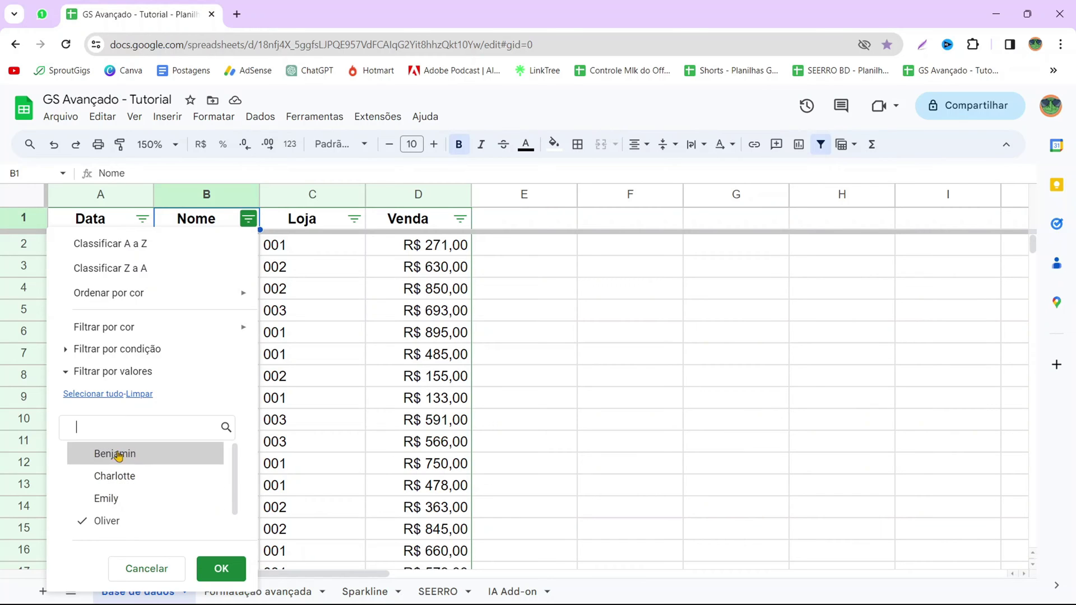
pyautogui.click(219, 569)
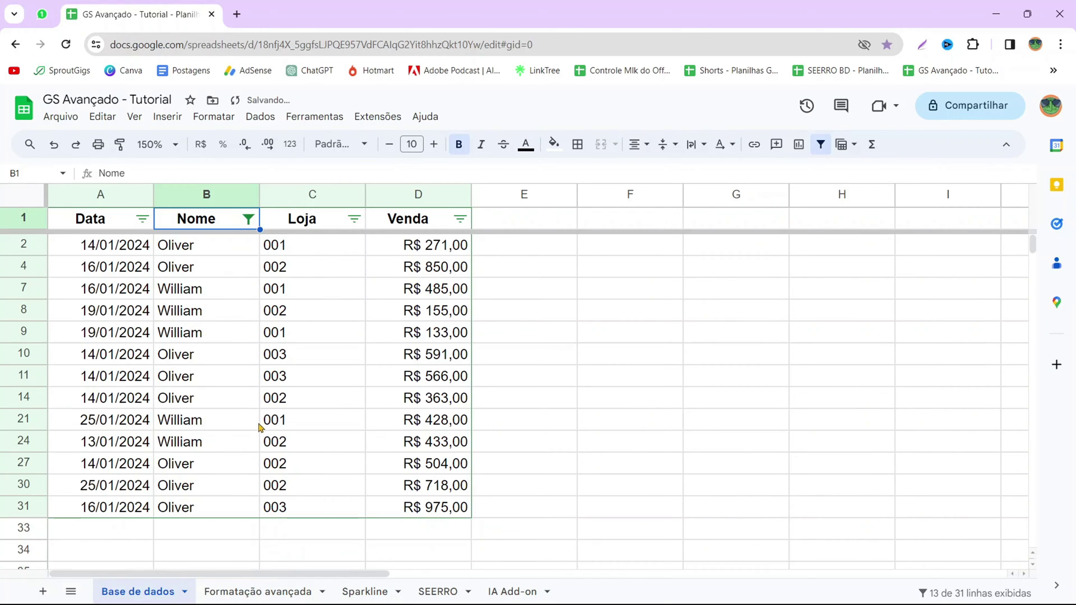
pyautogui.click(248, 219)
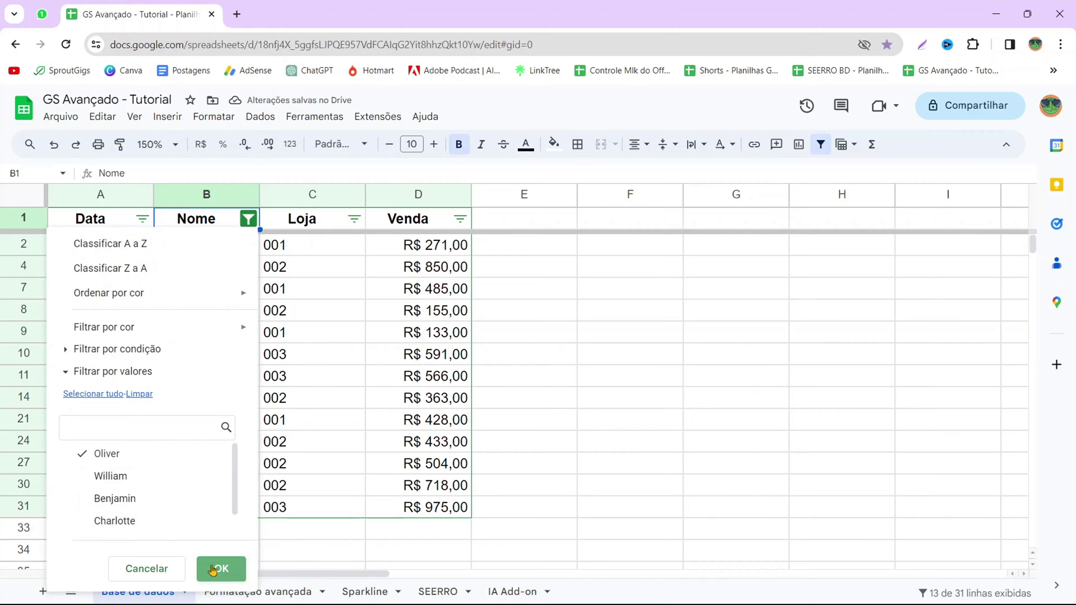
pyautogui.click(213, 569)
pyautogui.moveTo(179, 241); pyautogui.dragTo(204, 420)
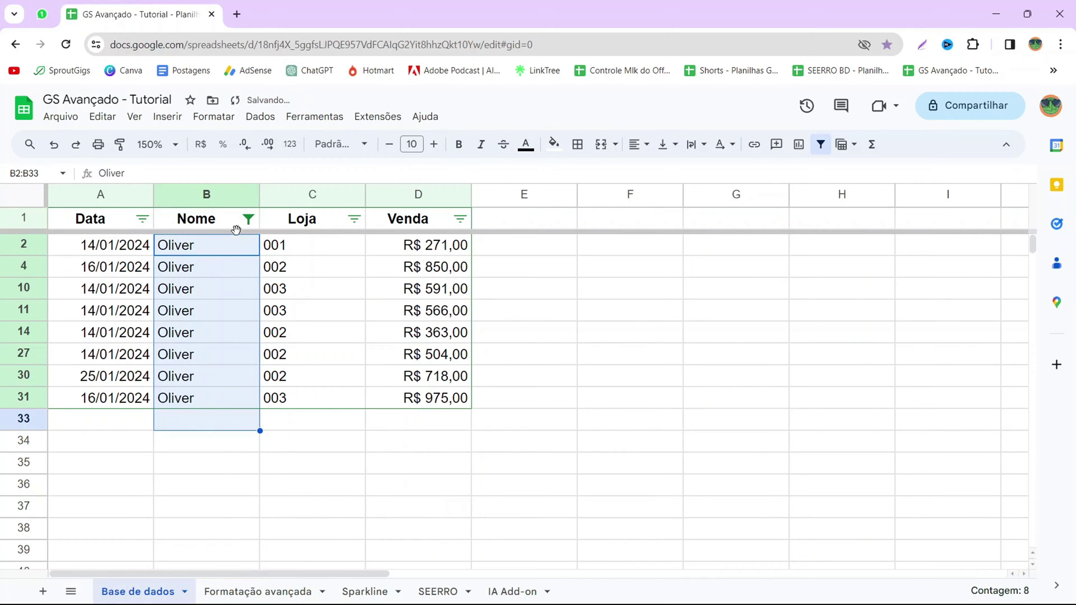
# Clear the Nome column's value filter and select only the name used in row 3 of the table
pyautogui.click(248, 219)
pyautogui.click(99, 394)
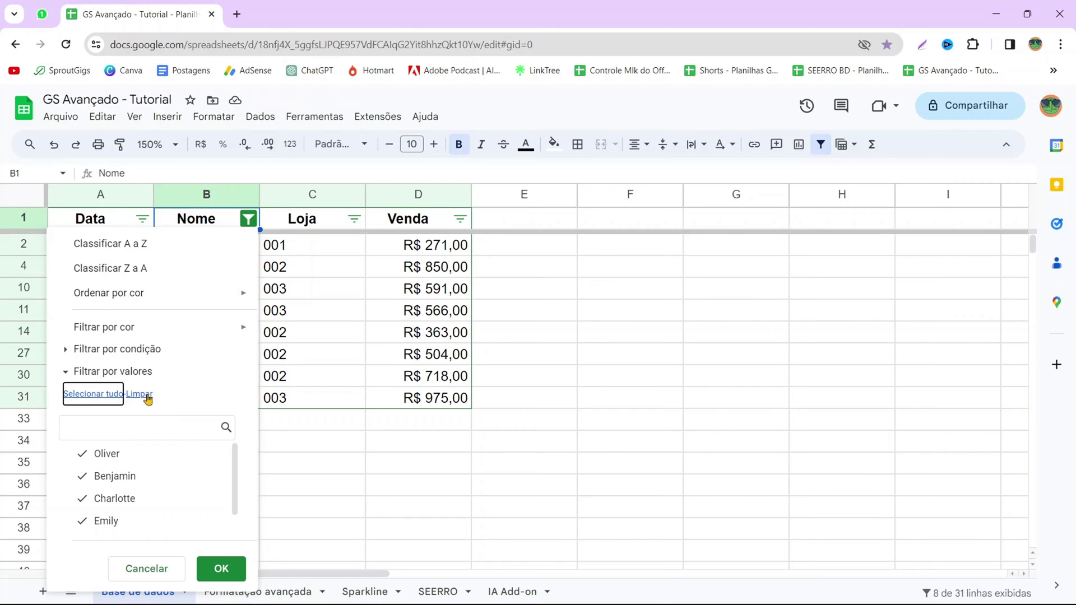
pyautogui.click(147, 394)
pyautogui.click(147, 476)
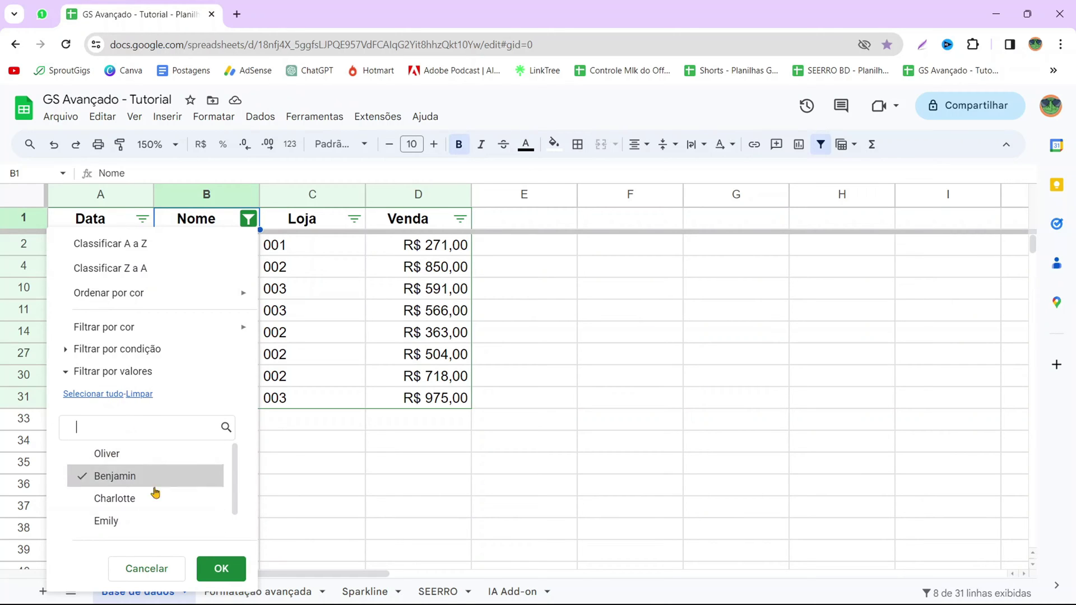
pyautogui.click(220, 569)
pyautogui.click(302, 439)
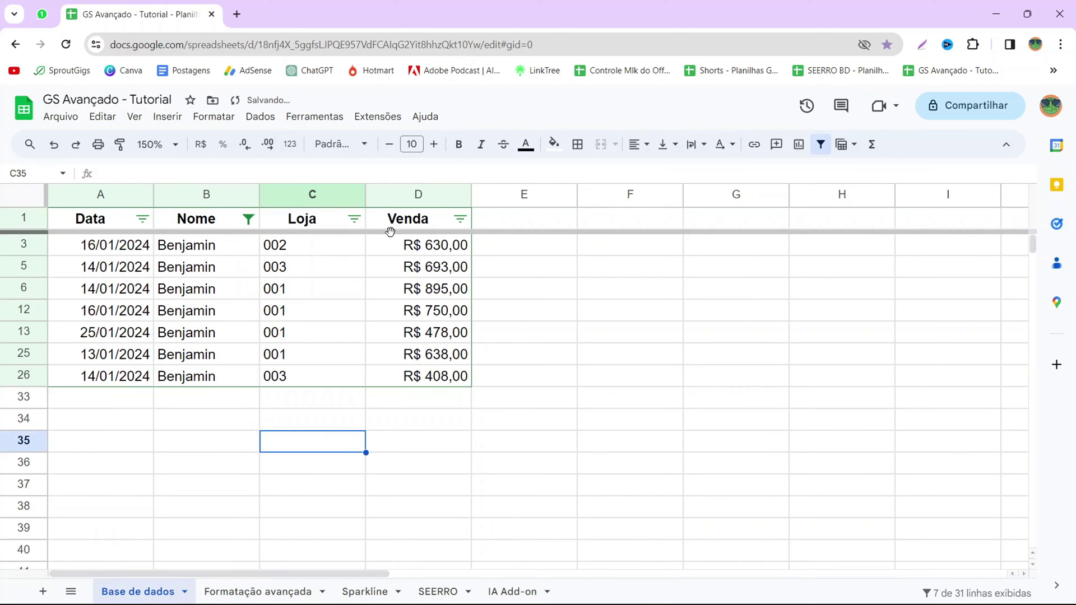
# Select all names again in the Nome column's value filter to show every row
pyautogui.click(248, 219)
pyautogui.click(78, 395)
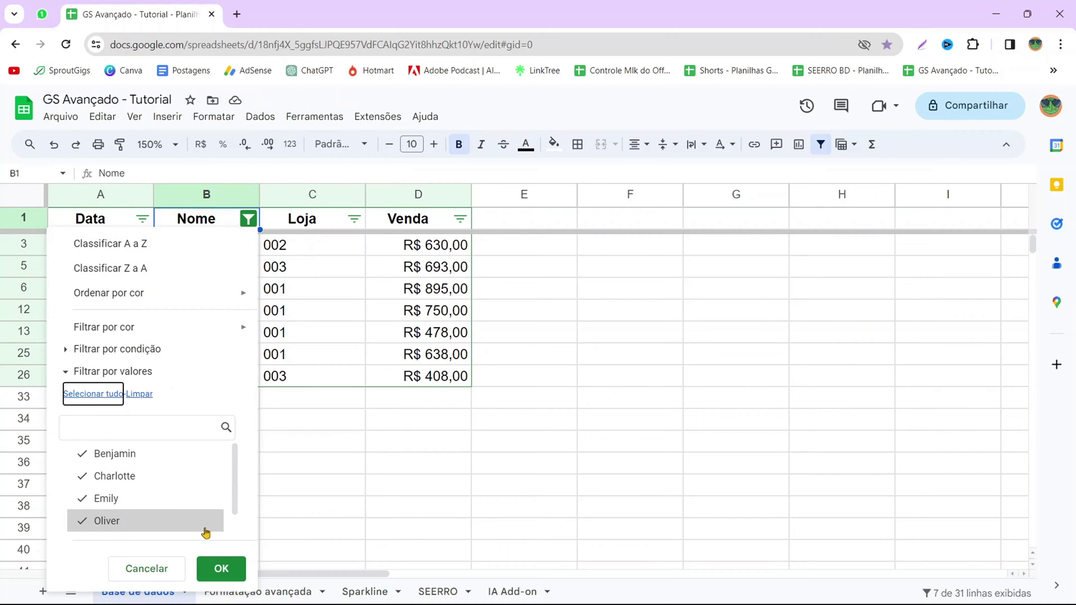
pyautogui.click(221, 569)
pyautogui.click(379, 492)
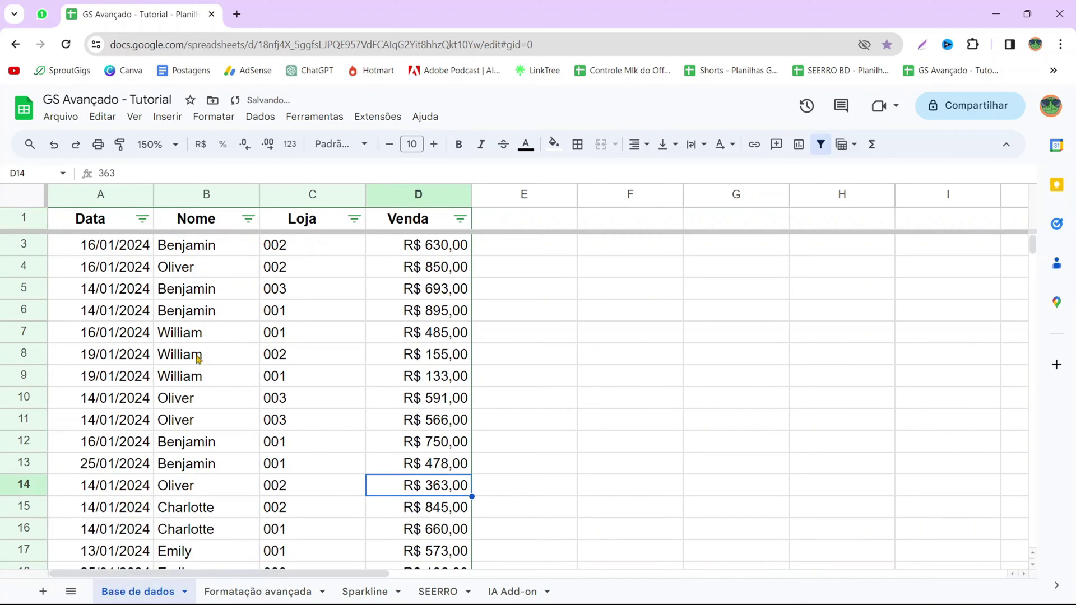
# Set up a condition filter on the Data column for dates before today, using "Data anterior a" with "hoje"
pyautogui.click(143, 219)
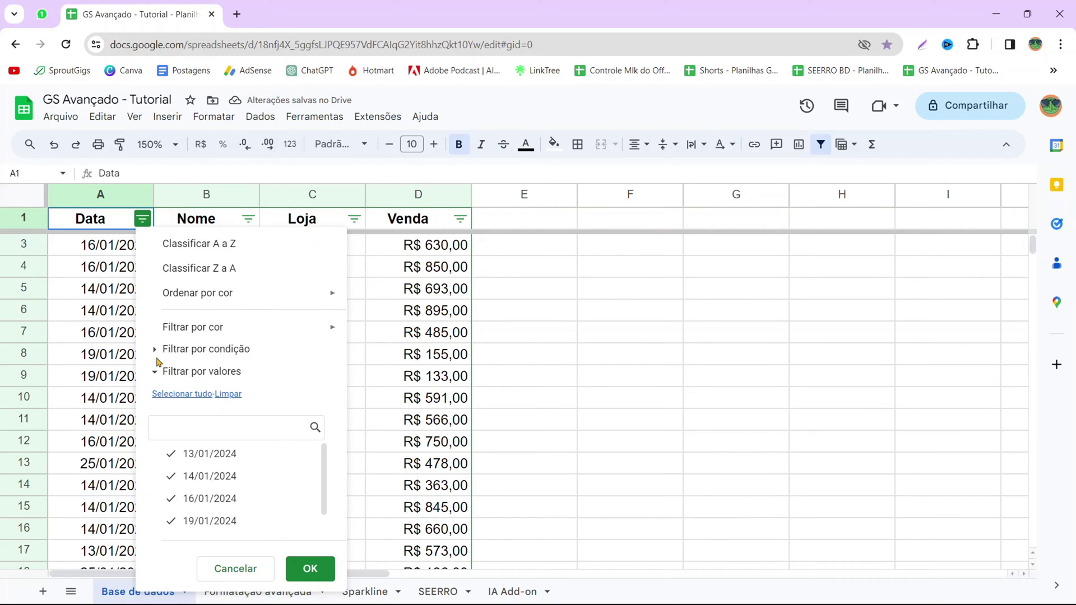
pyautogui.scroll(-1, 271, 504)
pyautogui.scroll(1, 270, 492)
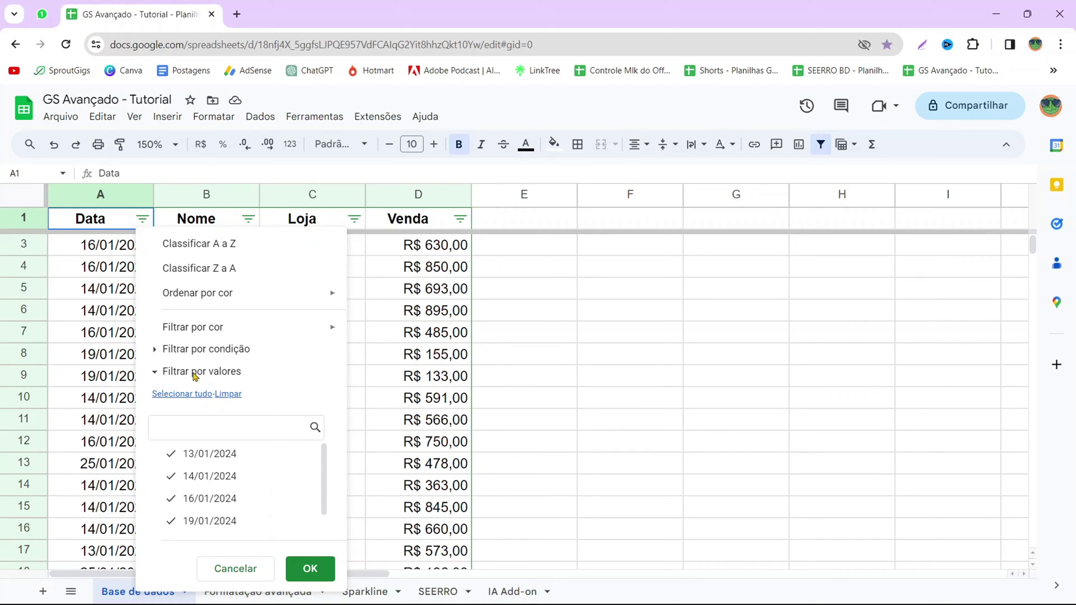
pyautogui.click(157, 349)
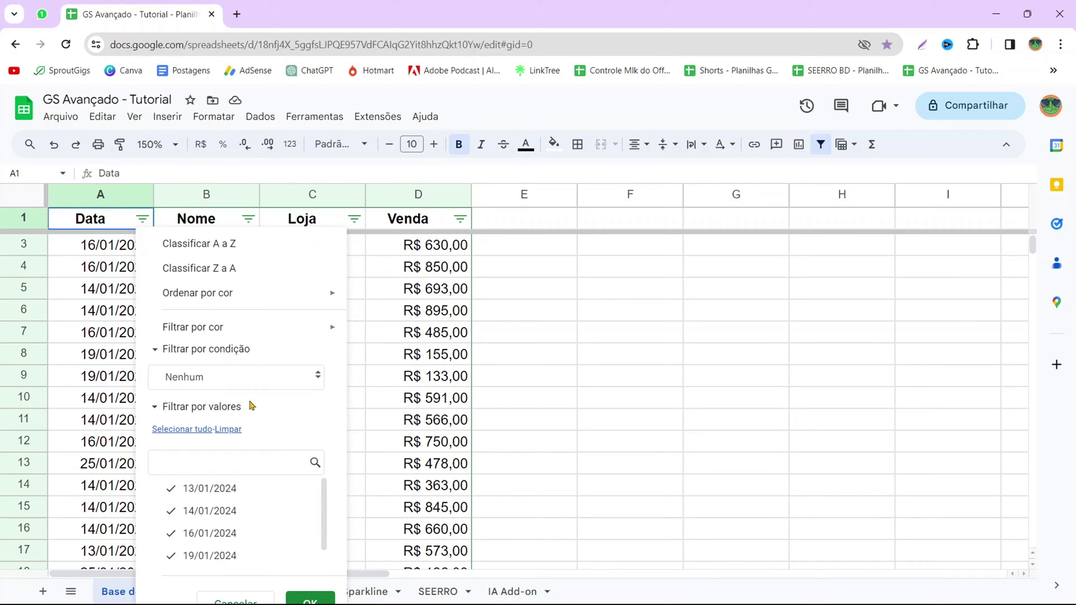
pyautogui.click(275, 387)
pyautogui.scroll(-3, 235, 414)
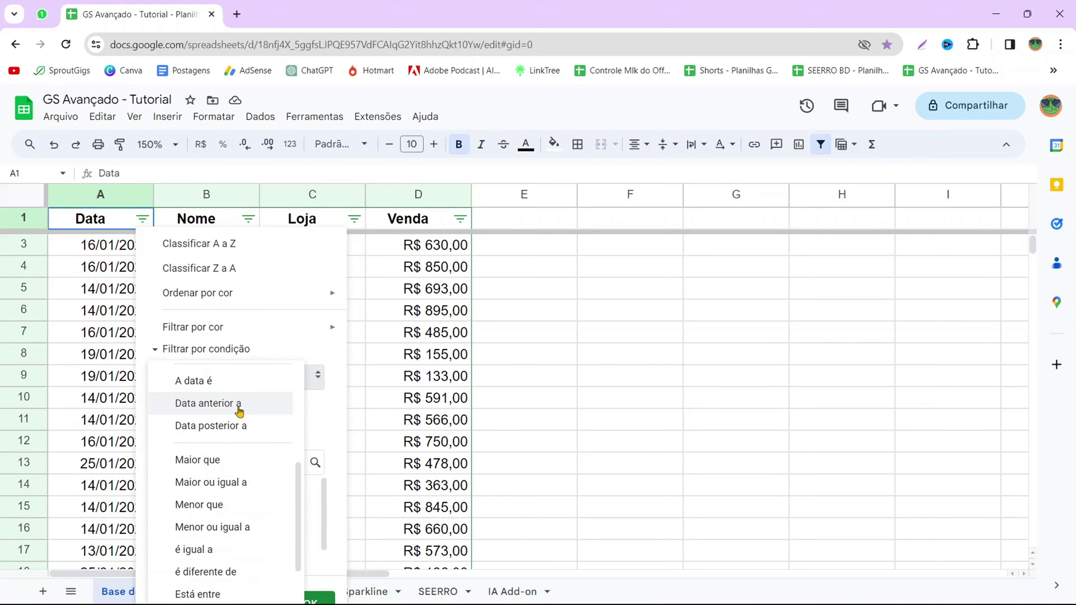
pyautogui.click(239, 409)
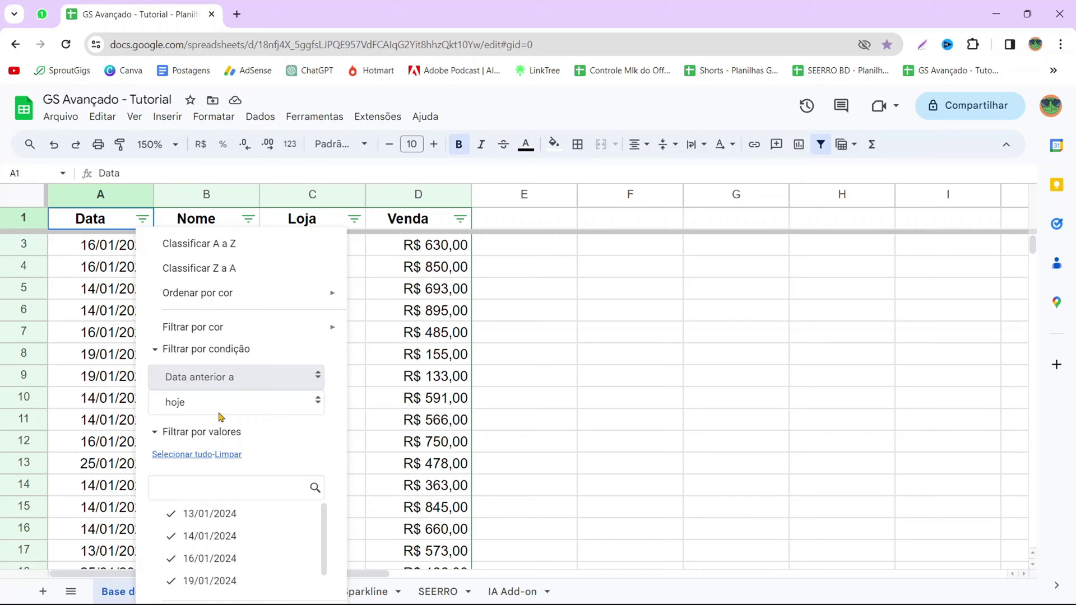
pyautogui.click(221, 408)
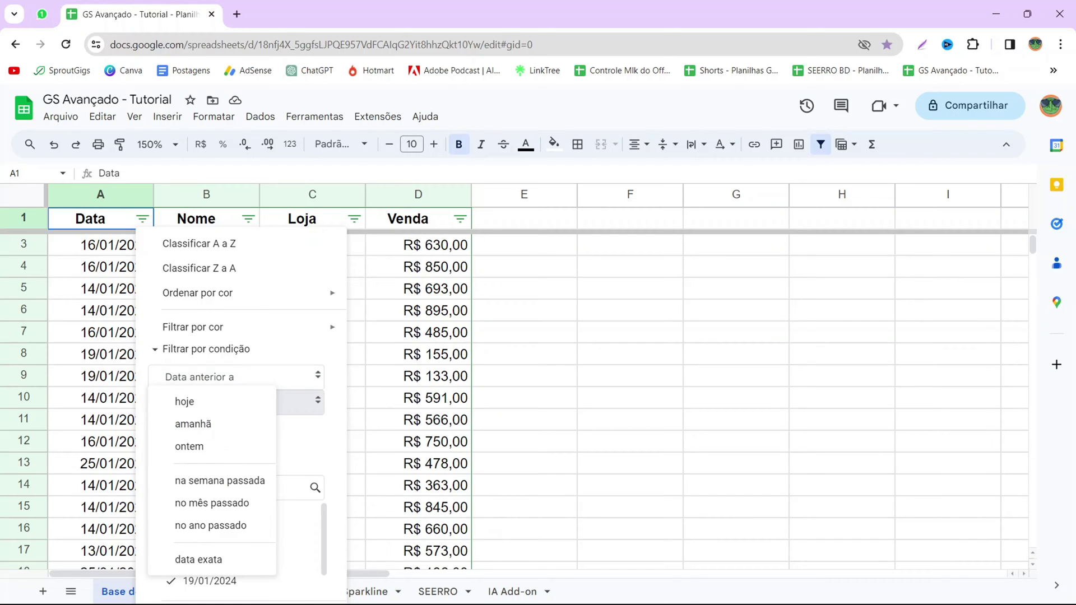
pyautogui.click(207, 405)
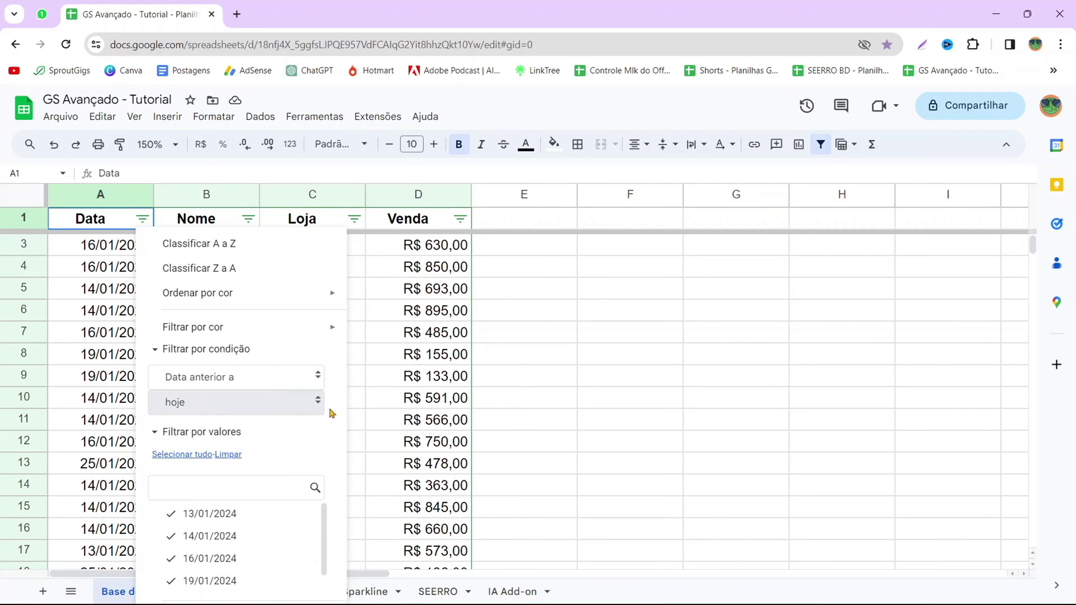
pyautogui.click(470, 356)
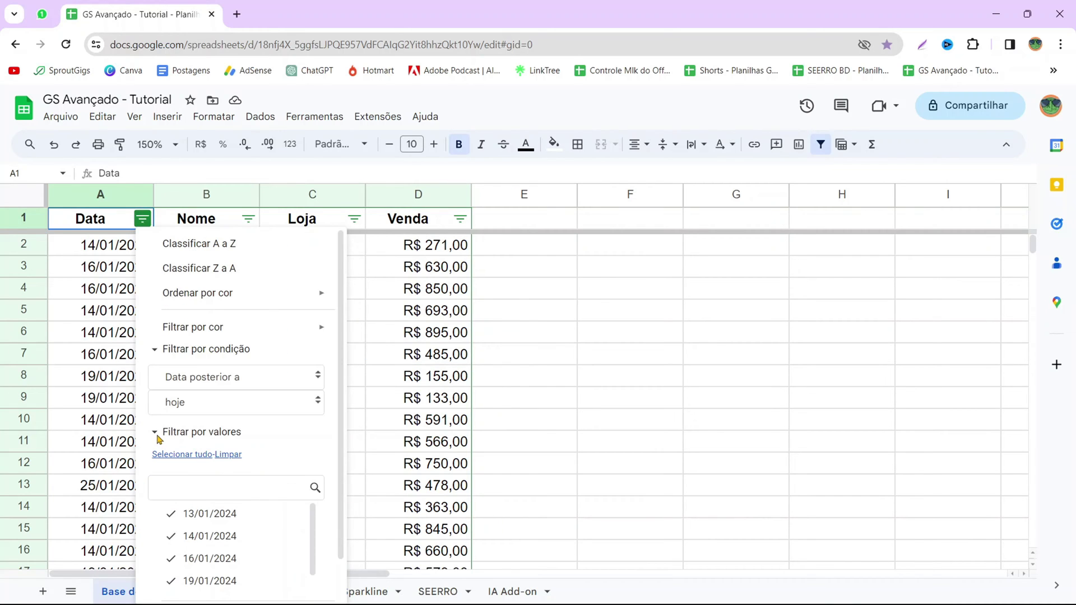
# Apply the Data column's condition filter "Data posterior a" with "hoje" to the sales table
pyautogui.click(157, 435)
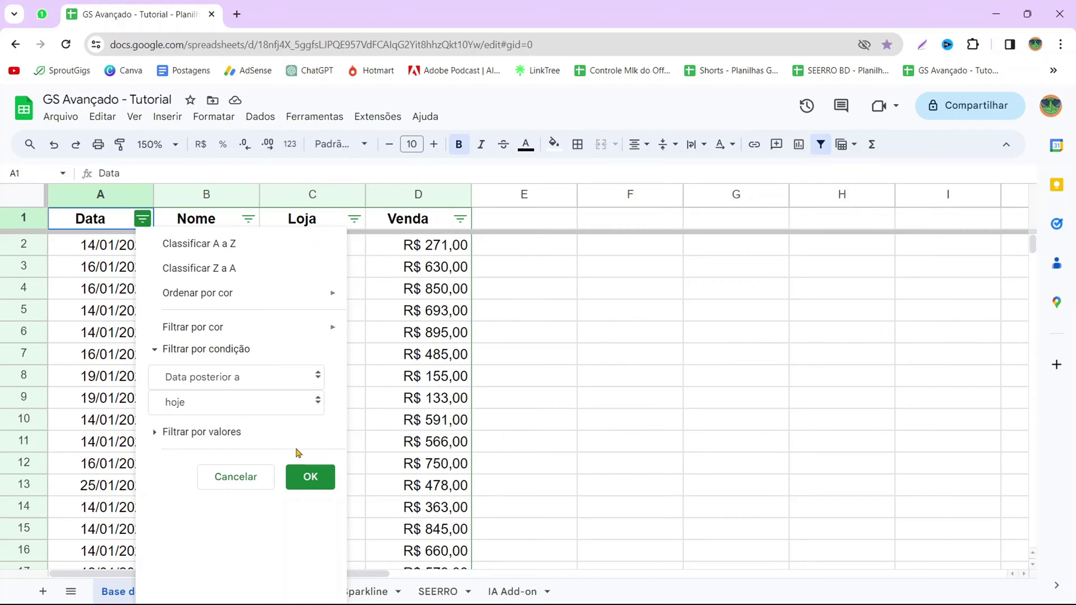
pyautogui.click(311, 476)
pyautogui.click(222, 471)
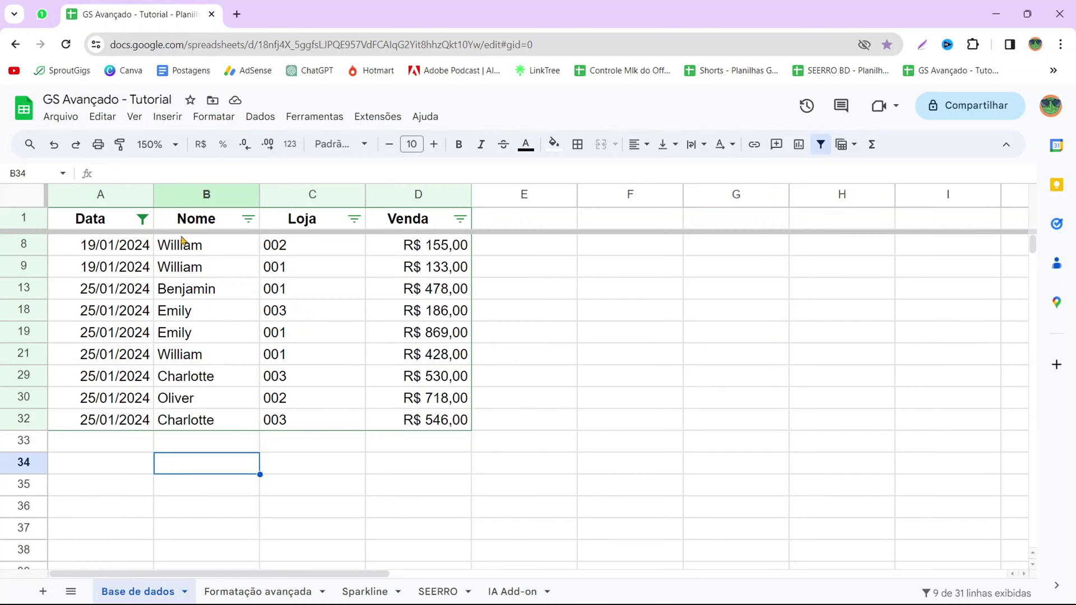
# Clear the Data column's condition filter and remove the filter from the header row A1:D1
pyautogui.click(143, 220)
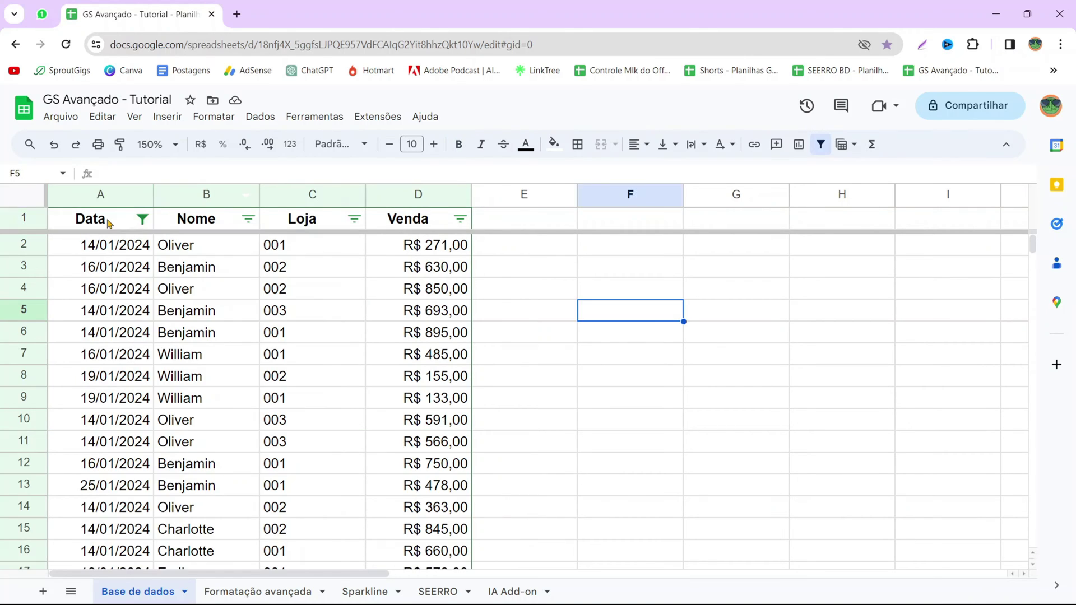
pyautogui.moveTo(110, 222); pyautogui.dragTo(403, 223)
pyautogui.click(821, 144)
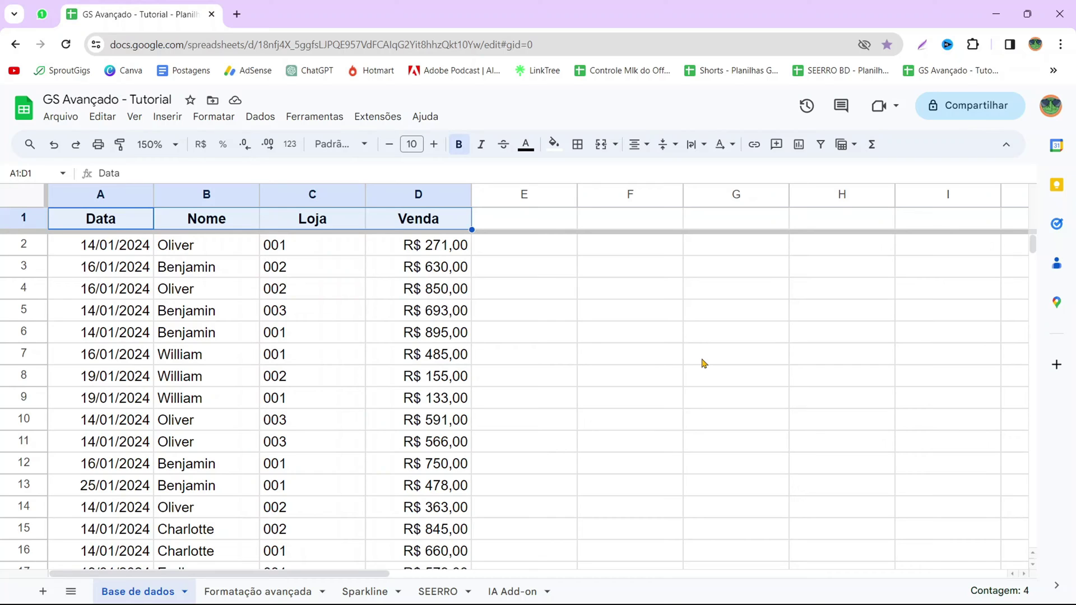
pyautogui.click(667, 339)
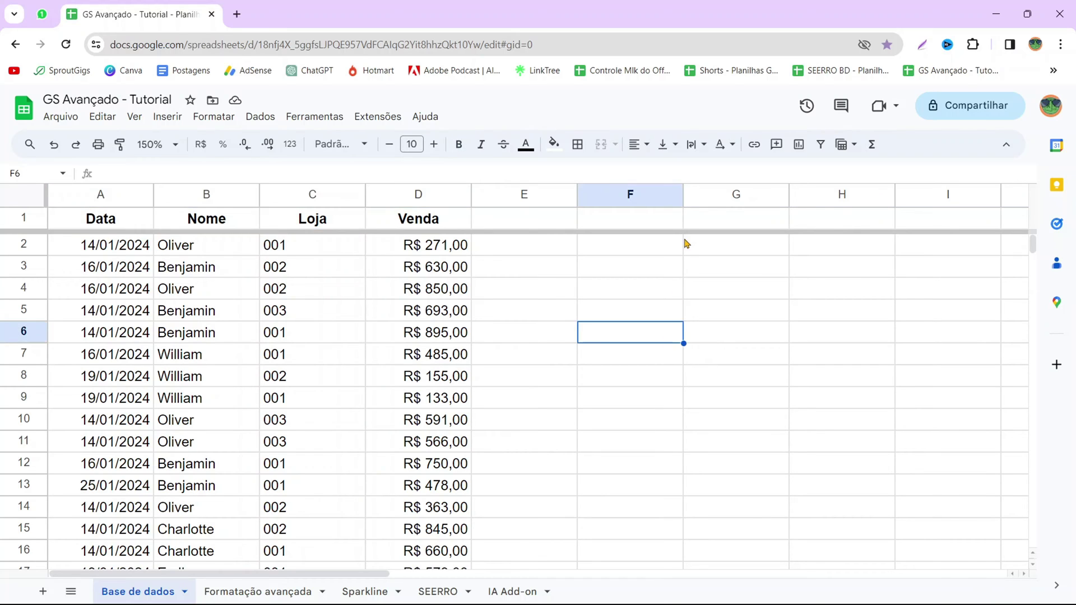
# Enter the heading FILTER in cell F1
pyautogui.click(639, 220)
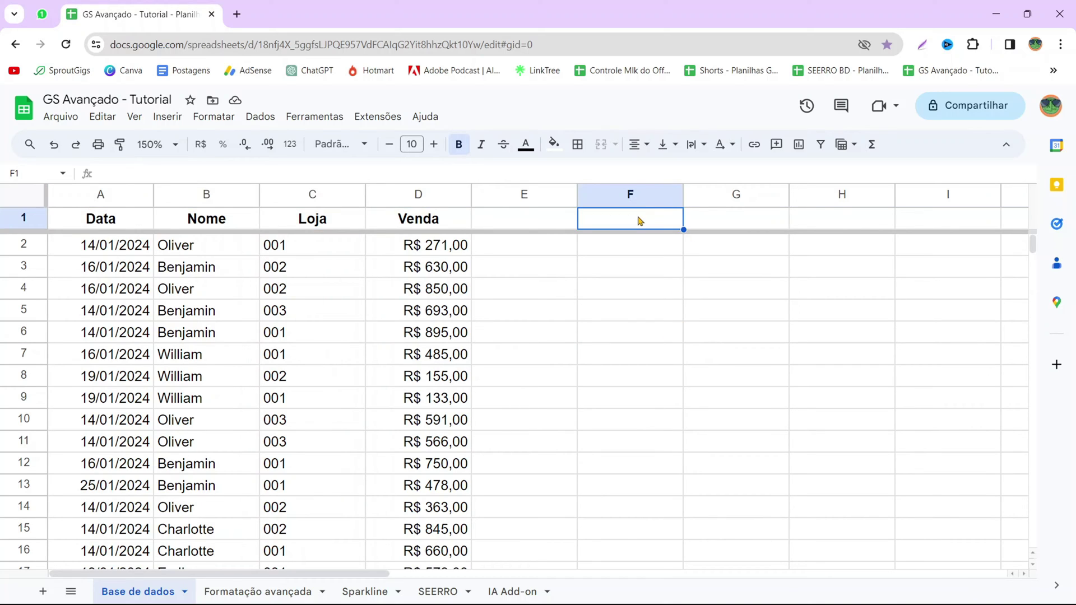
pyautogui.write('FILTER')
pyautogui.press('Return')
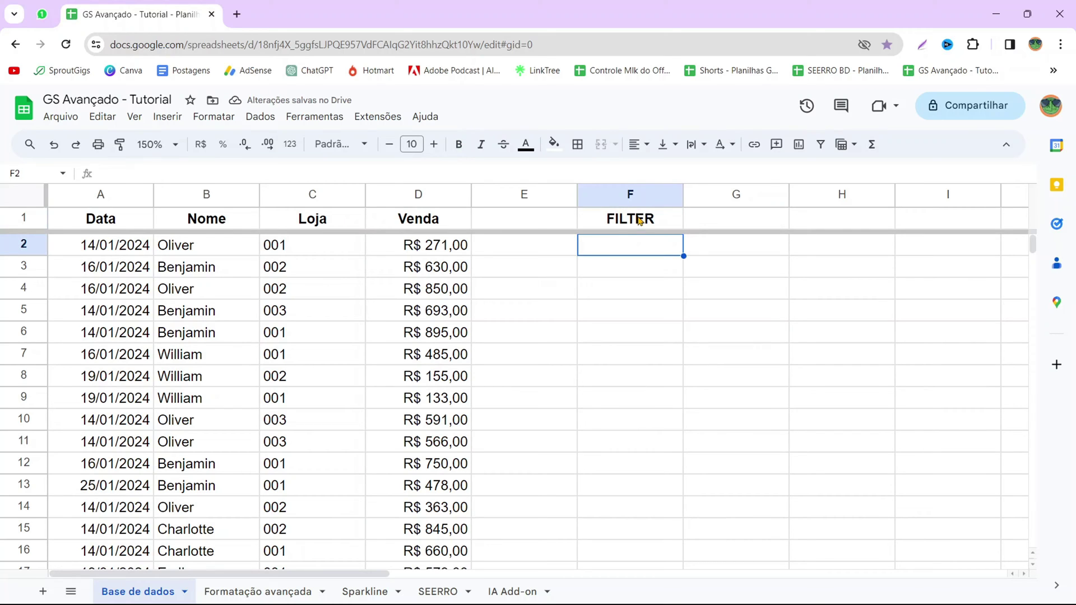
# Start a FILTER formula in F2 with B2:D32 as its range and read the help on its conditions
pyautogui.write('=FILTER(')
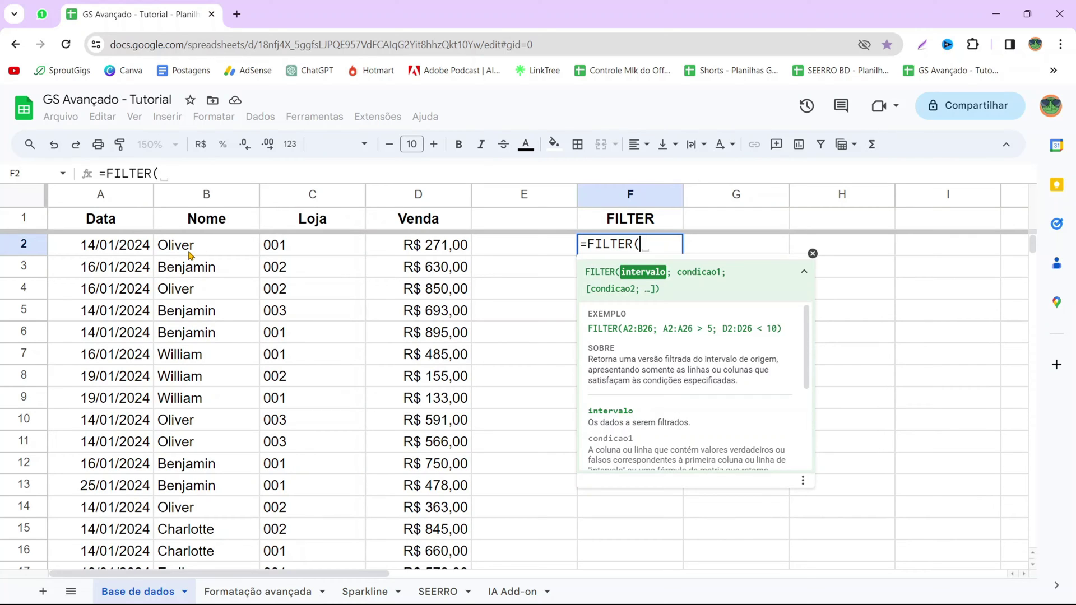
pyautogui.moveTo(193, 253); pyautogui.dragTo(444, 355)
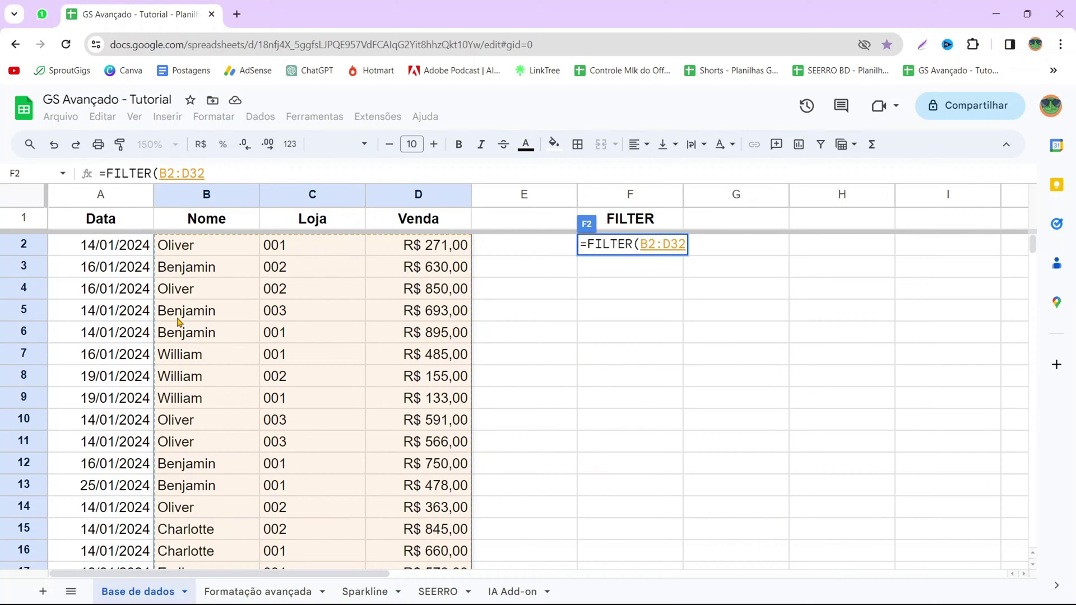
pyautogui.write(';')
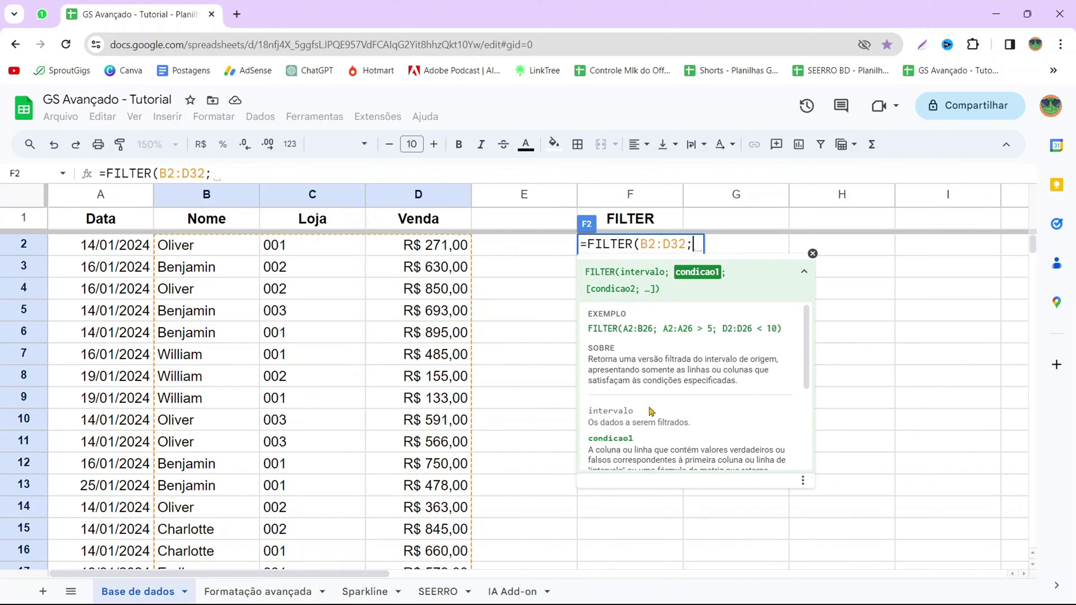
pyautogui.scroll(-5, 680, 382)
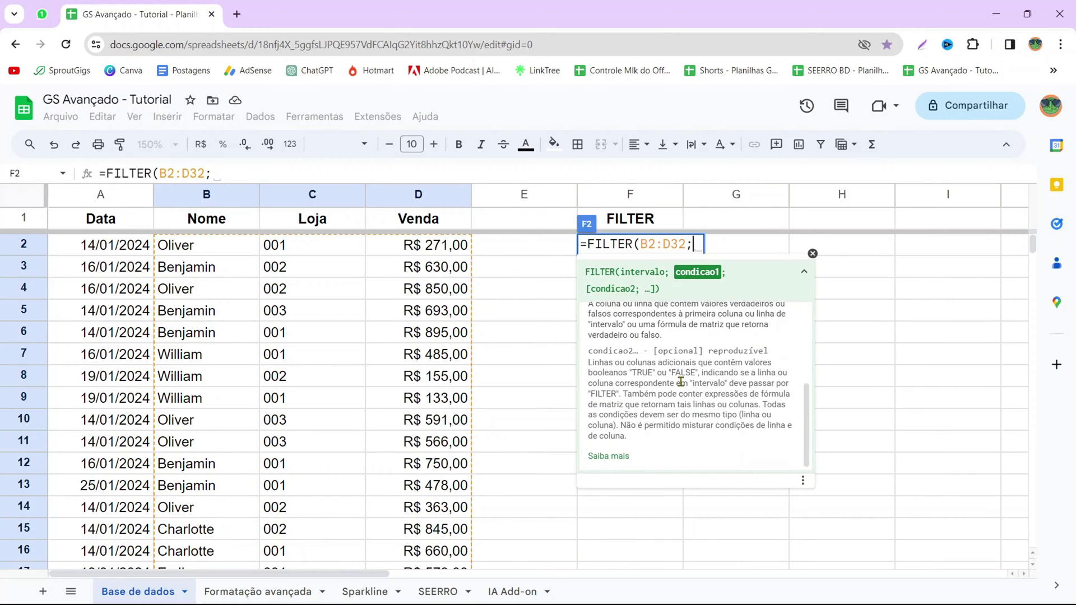
pyautogui.scroll(5, 680, 382)
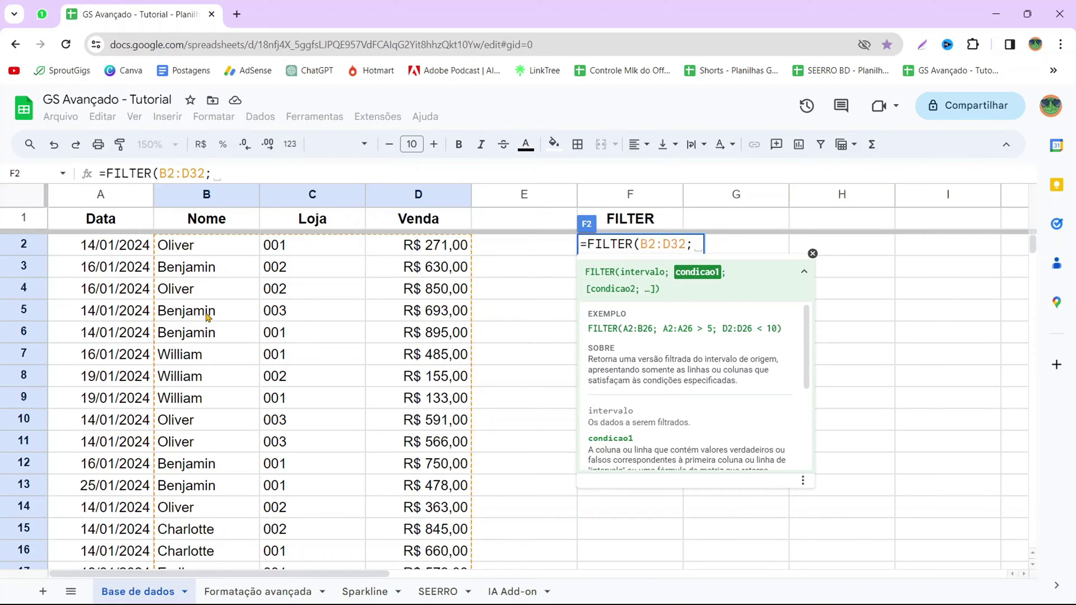
# Complete the FILTER formula in F2 with the condition that B2:B32 equals the name in B2
pyautogui.write('B2:')
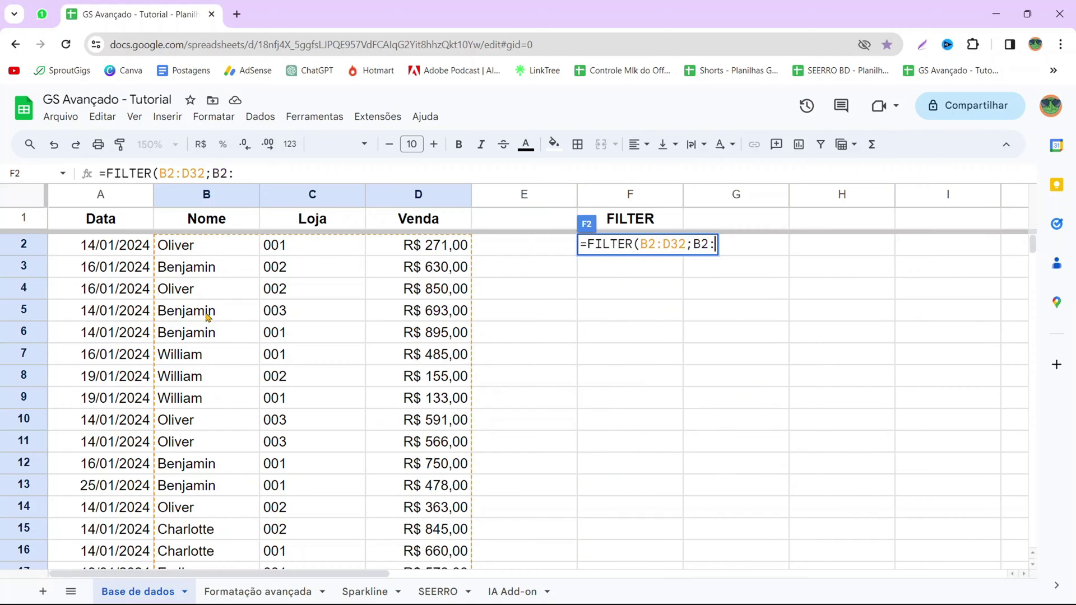
pyautogui.write('B32')
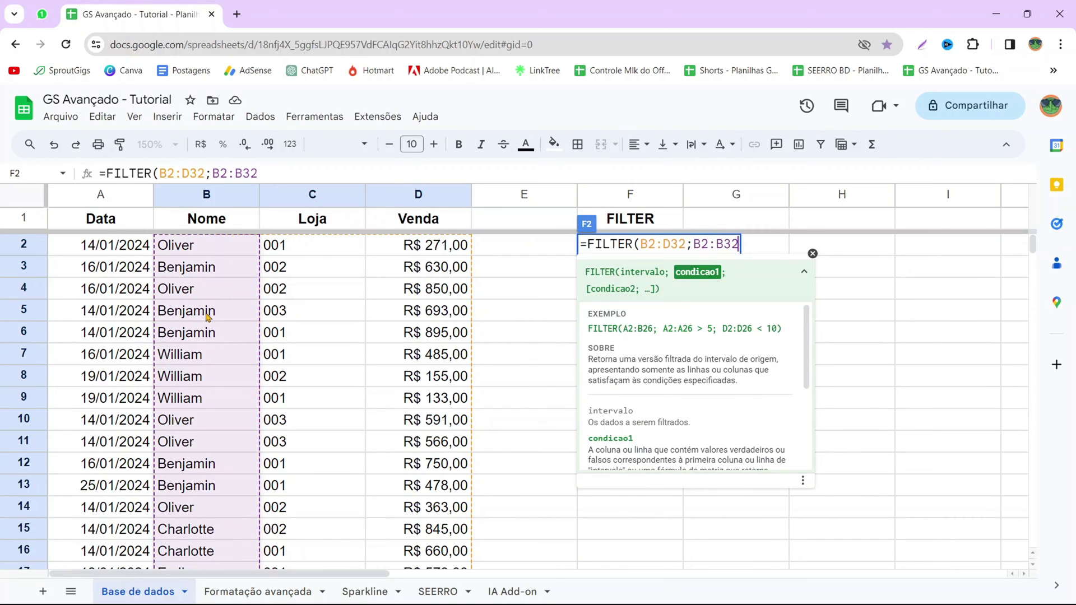
pyautogui.write('=')
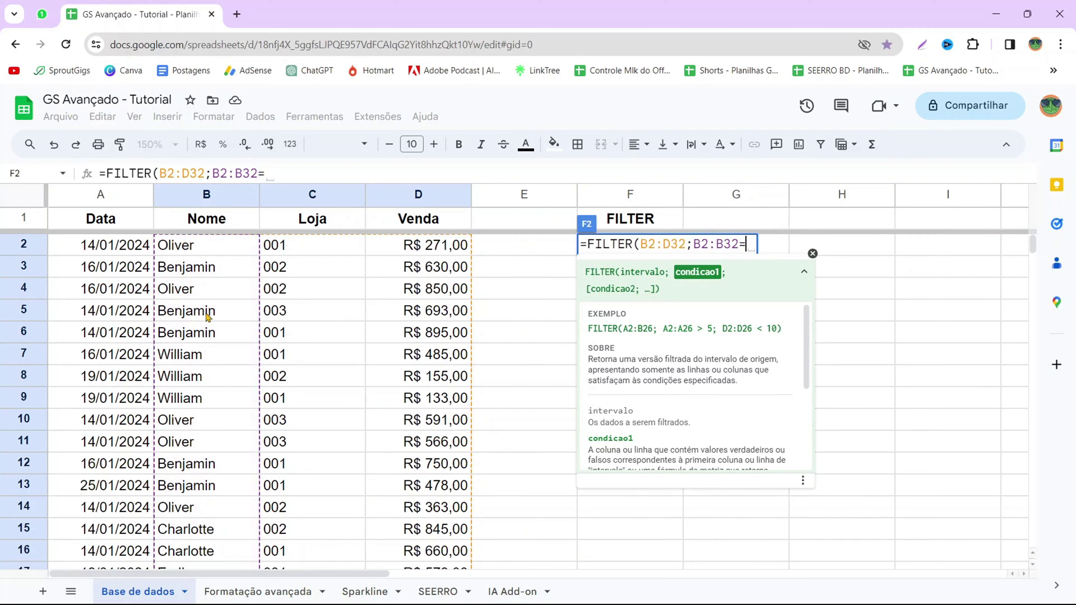
pyautogui.write('"OLIVER')
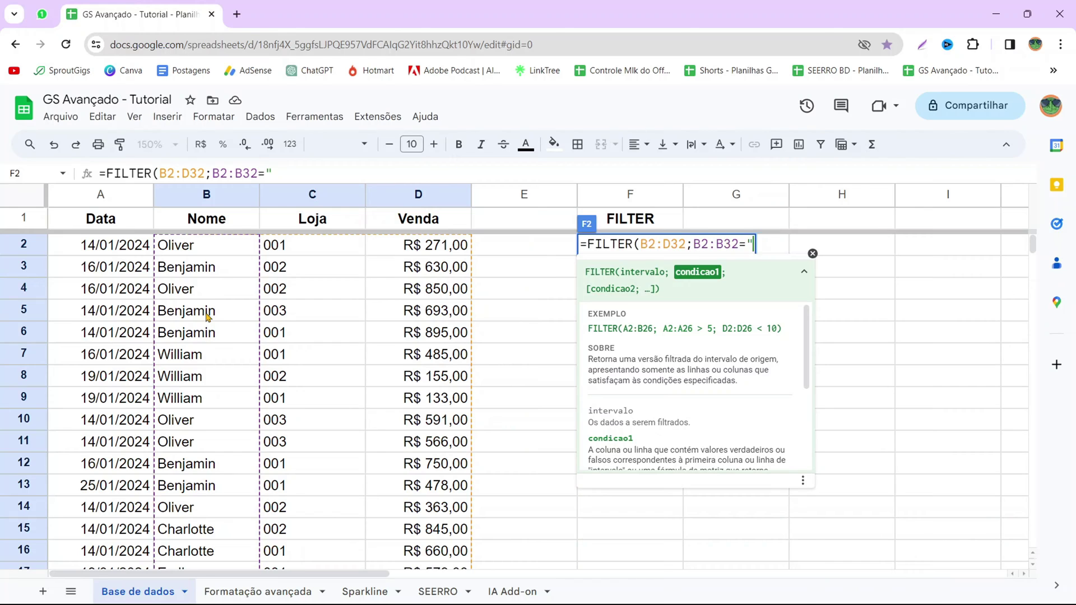
pyautogui.press('BackSpace')
pyautogui.press('BackSpace')
pyautogui.press('BackSpace')
pyautogui.press('BackSpace')
pyautogui.write('liver')
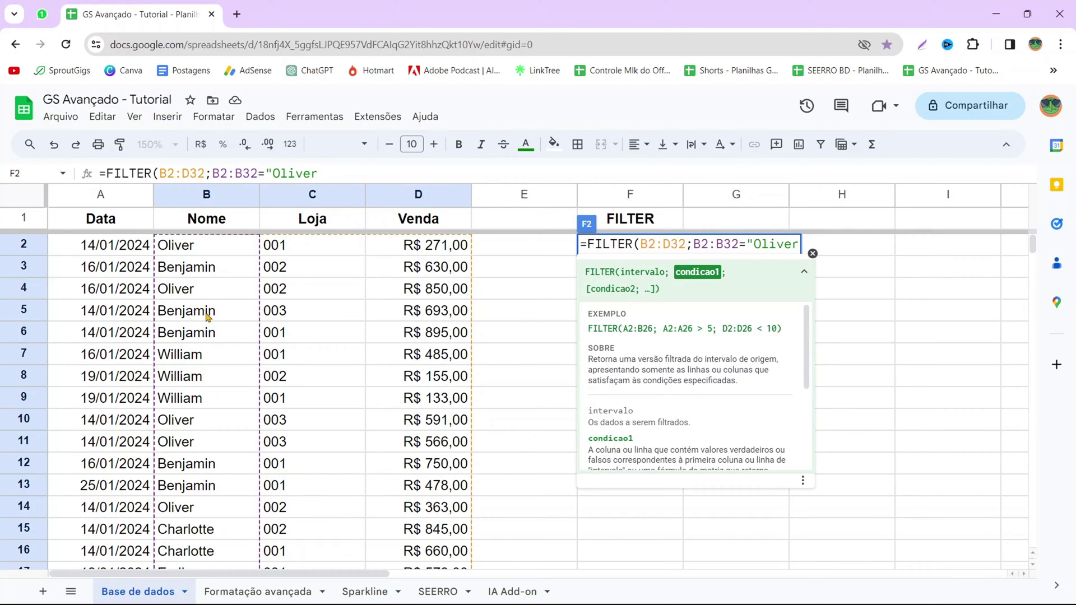
pyautogui.write('"')
pyautogui.press('Return')
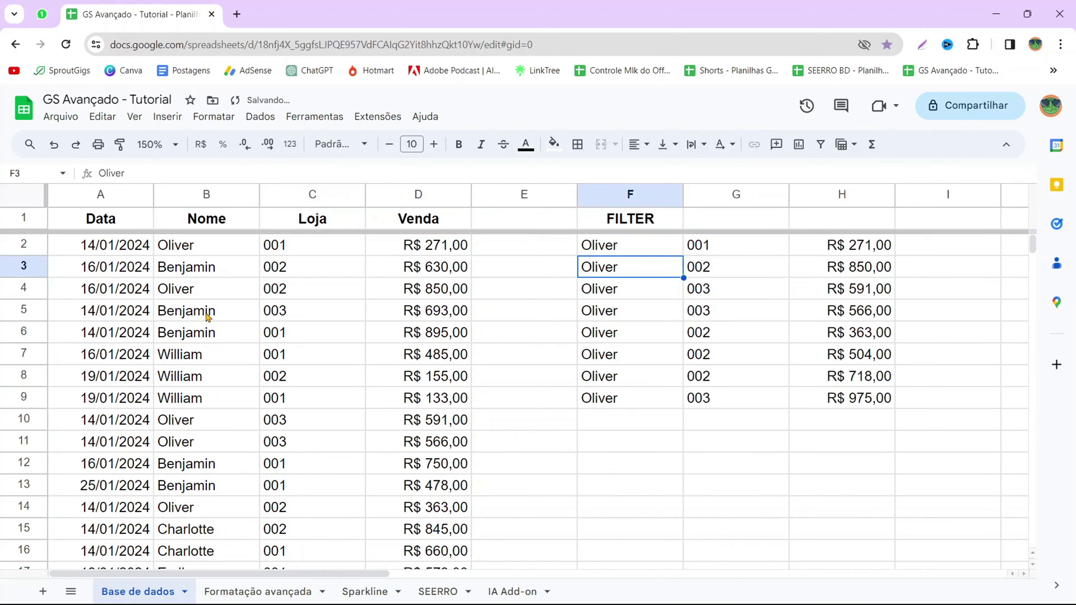
# Examine the FILTER output in F2:H9 cell by cell, comparing the formula in F2 with the content of the other result cells
pyautogui.press('Up')
pyautogui.press('Down')
pyautogui.press('Down')
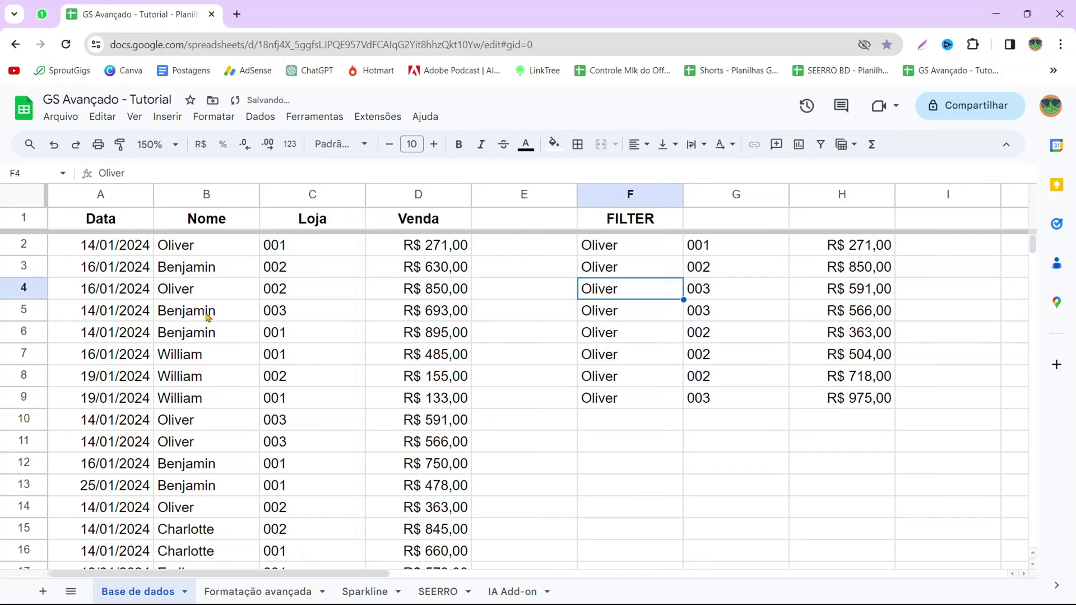
pyautogui.press('Up')
pyautogui.press('Up')
pyautogui.press('Down')
pyautogui.press('Down')
pyautogui.press('Down')
pyautogui.press('Down')
pyautogui.press('Down')
pyautogui.press('Down')
pyautogui.press('Down')
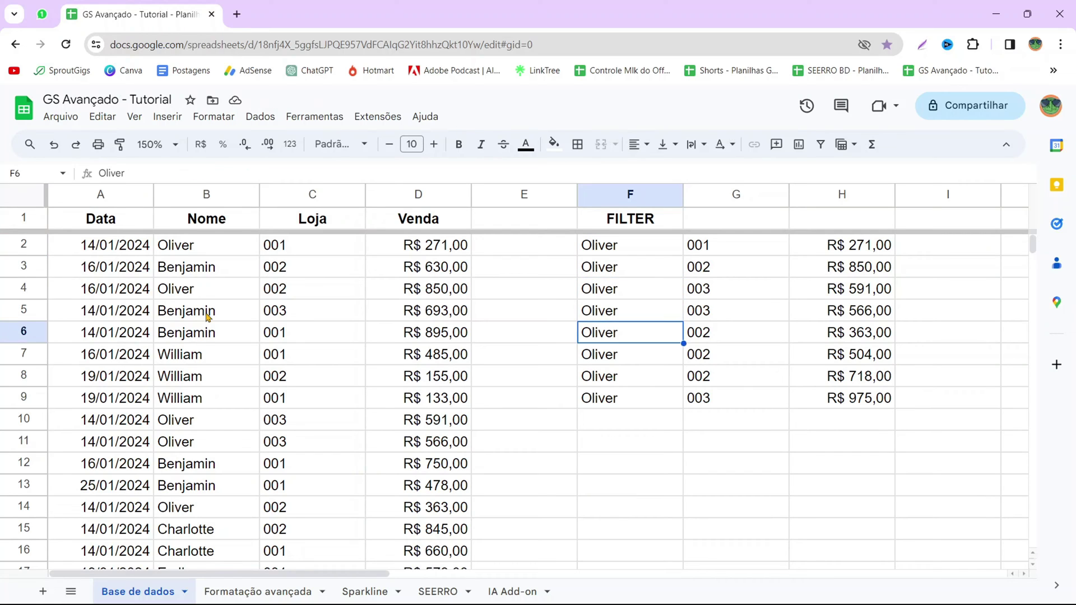
pyautogui.press('Up')
pyautogui.press('Up')
pyautogui.press('Up')
pyautogui.press('Up')
pyautogui.press('Up')
pyautogui.press('Up')
pyautogui.press('Up')
pyautogui.press('Up')
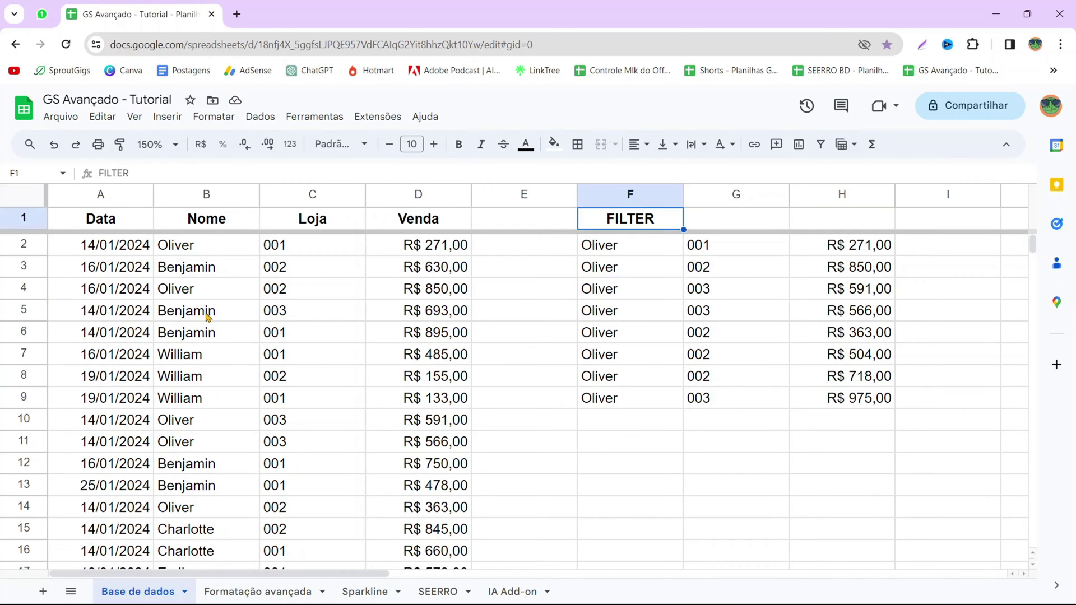
pyautogui.press('Down')
pyautogui.press('Right')
pyautogui.press('Left')
pyautogui.press('Right')
pyautogui.press('Right')
pyautogui.press('Down')
pyautogui.press('Down')
pyautogui.press('Down')
pyautogui.press('Down')
pyautogui.press('Down')
pyautogui.press('Down')
pyautogui.press('Down')
pyautogui.press('Down')
pyautogui.press('Down')
pyautogui.press('Down')
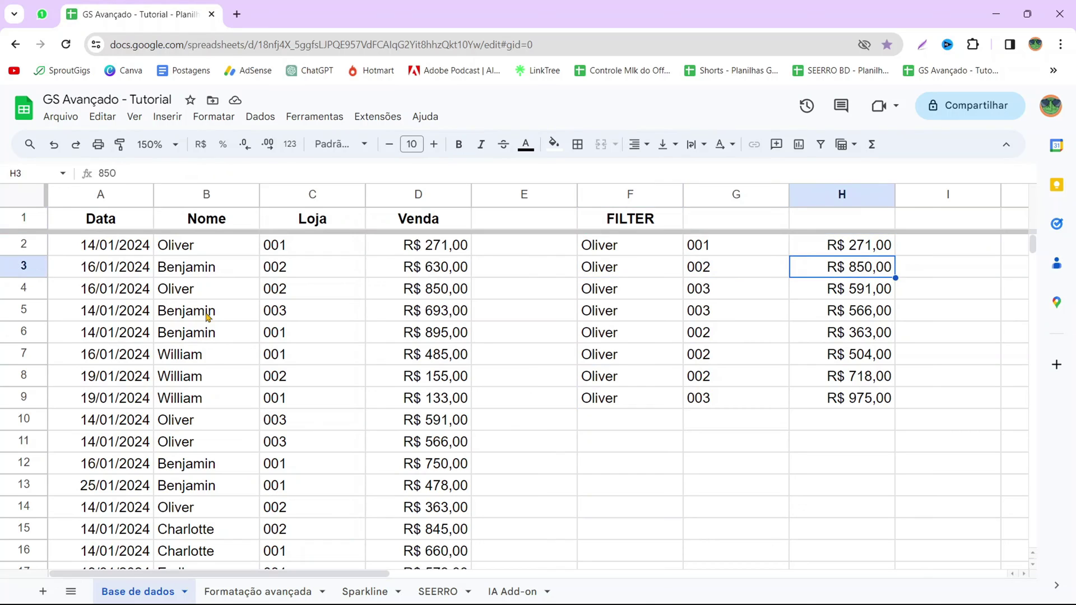
pyautogui.press('Left')
pyautogui.press('Up')
pyautogui.press('Up')
pyautogui.press('Up')
pyautogui.press('Up')
pyautogui.press('Up')
pyautogui.press('Left')
pyautogui.press('Up')
pyautogui.press('Up')
pyautogui.press('Up')
pyautogui.press('Up')
pyautogui.press('Up')
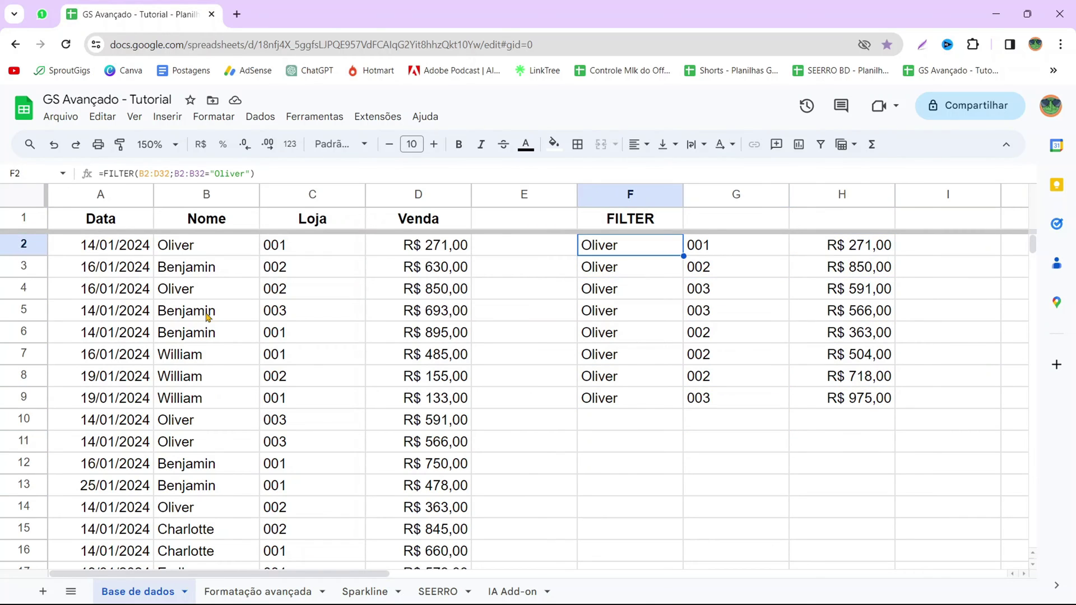
pyautogui.press('Down')
pyautogui.press('Down')
pyautogui.press('Down')
pyautogui.press('Down')
pyautogui.press('Down')
pyautogui.press('Down')
pyautogui.press('Down')
pyautogui.press('Down')
pyautogui.press('Down')
pyautogui.press('Up')
pyautogui.press('Up')
pyautogui.press('Up')
pyautogui.press('Up')
pyautogui.press('Up')
pyautogui.press('Up')
pyautogui.press('Right')
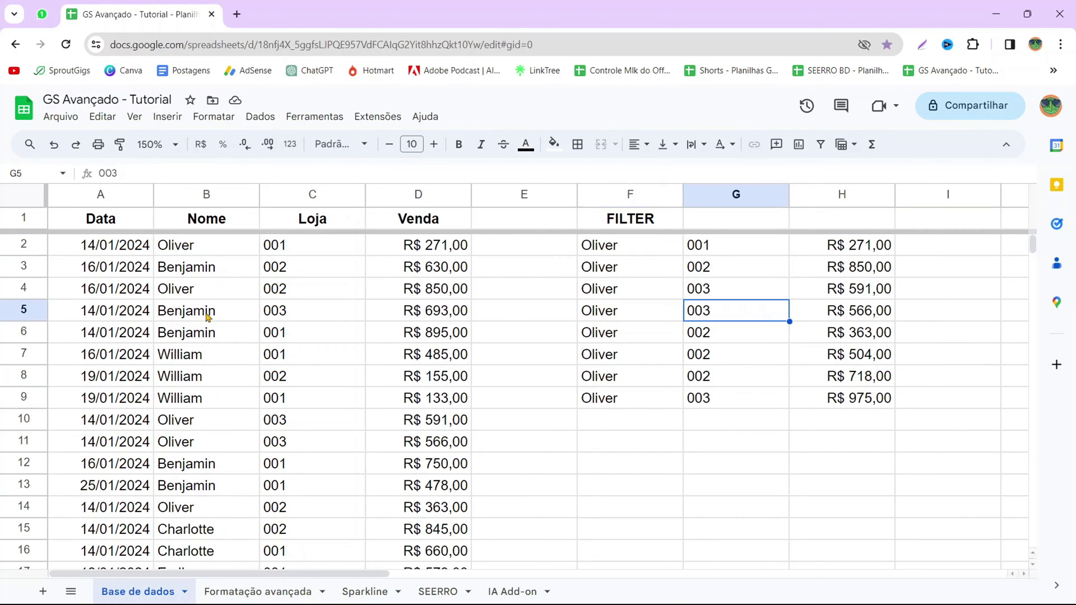
pyautogui.press('Right')
pyautogui.press('Down')
pyautogui.press('Down')
pyautogui.press('Down')
pyautogui.press('Up')
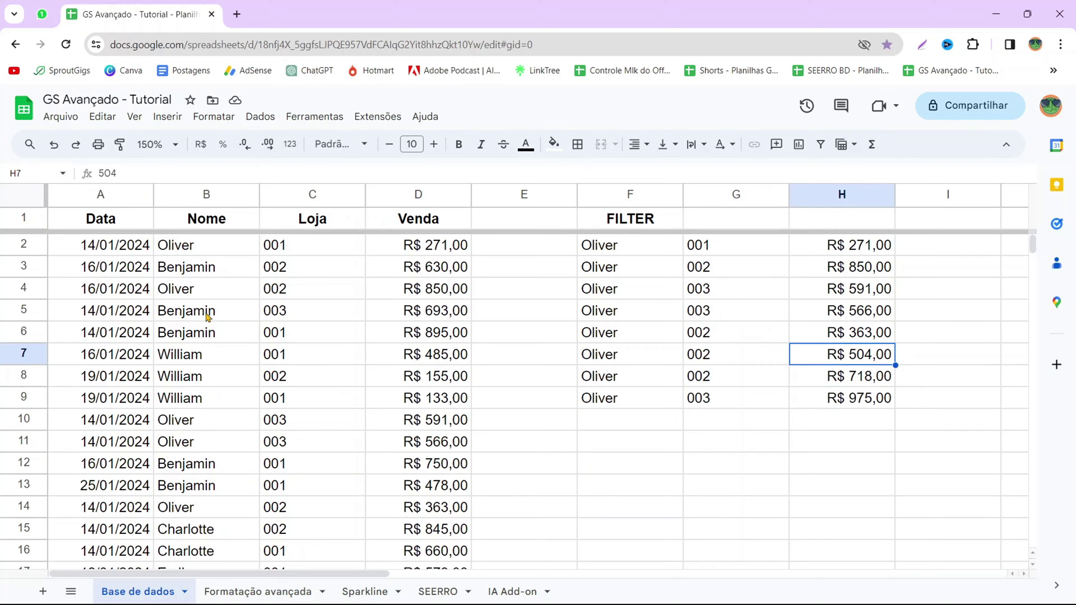
# Try to delete the contents of cells H6 and G6 within the FILTER output
pyautogui.press('Up')
pyautogui.press('Delete')
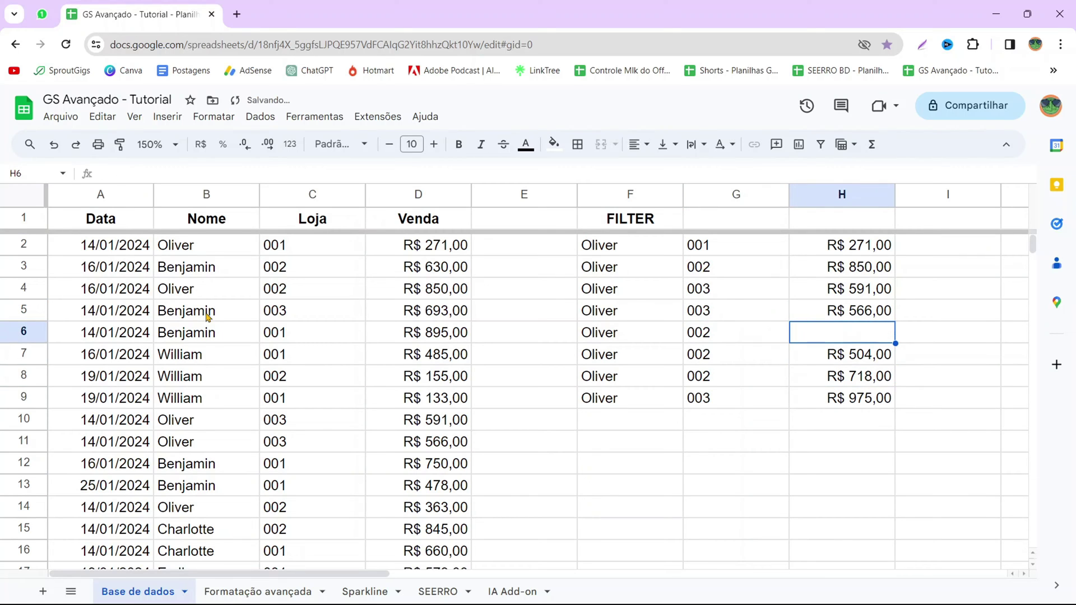
pyautogui.press('Left')
pyautogui.press('Delete')
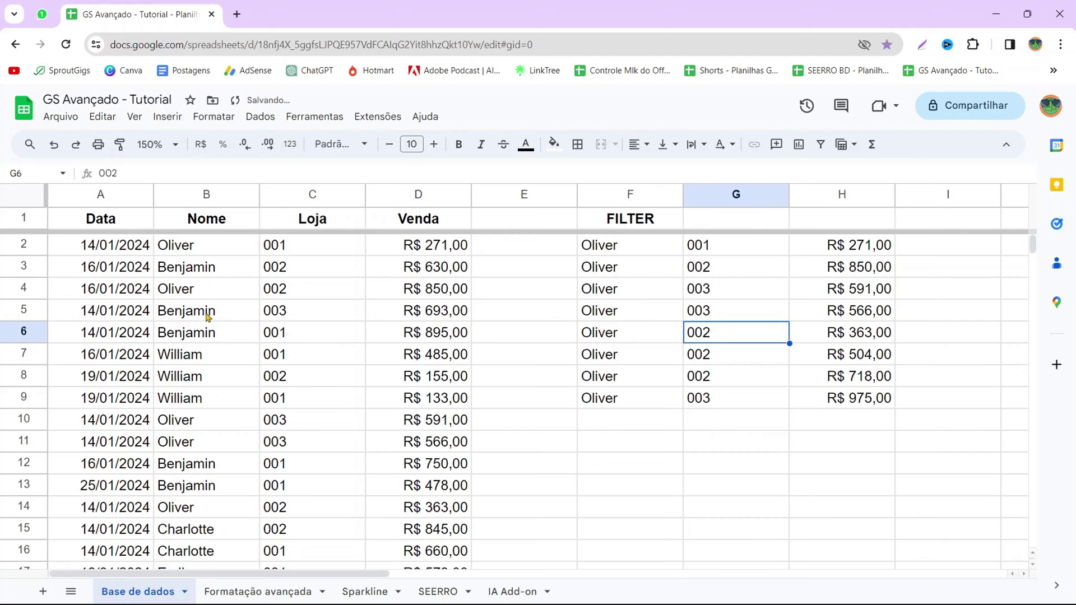
# Highlight the sale cell D2 and its FILTER result H2 with a yellow fill
pyautogui.press('Left')
pyautogui.press('Up')
pyautogui.press('Up')
pyautogui.press('Left')
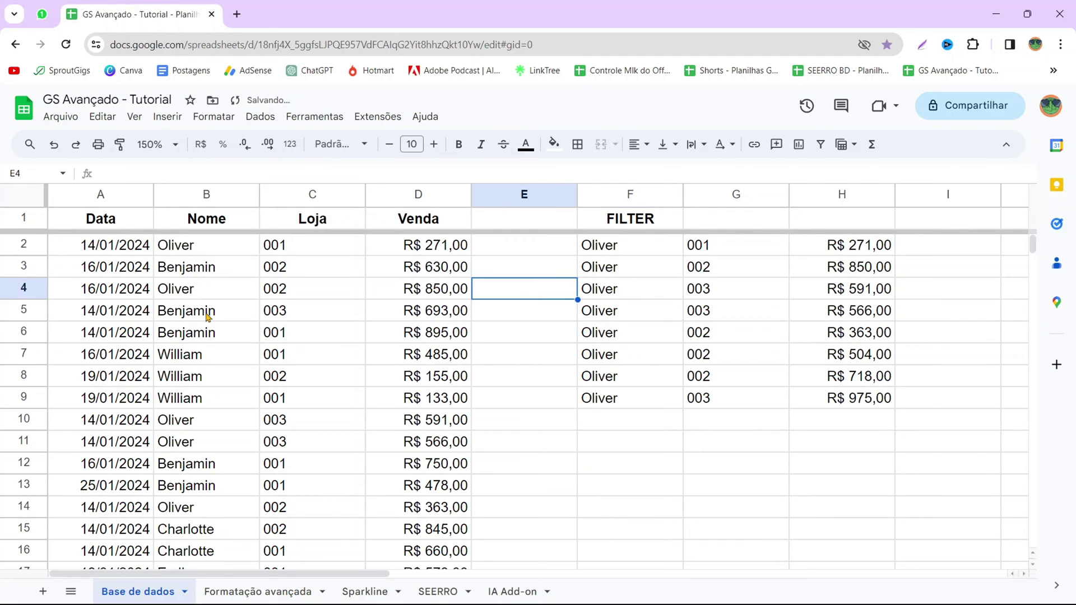
pyautogui.press('Up')
pyautogui.press('Left')
pyautogui.press('Up')
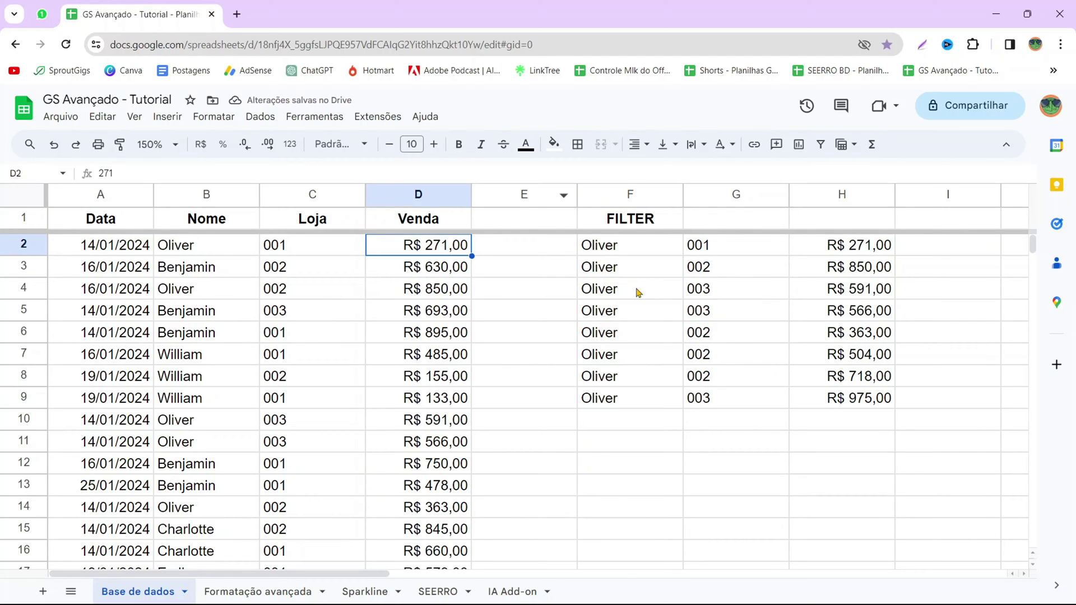
pyautogui.keyDown('ctrl'); pyautogui.click(885, 249); pyautogui.keyUp('ctrl')
pyautogui.click(553, 144)
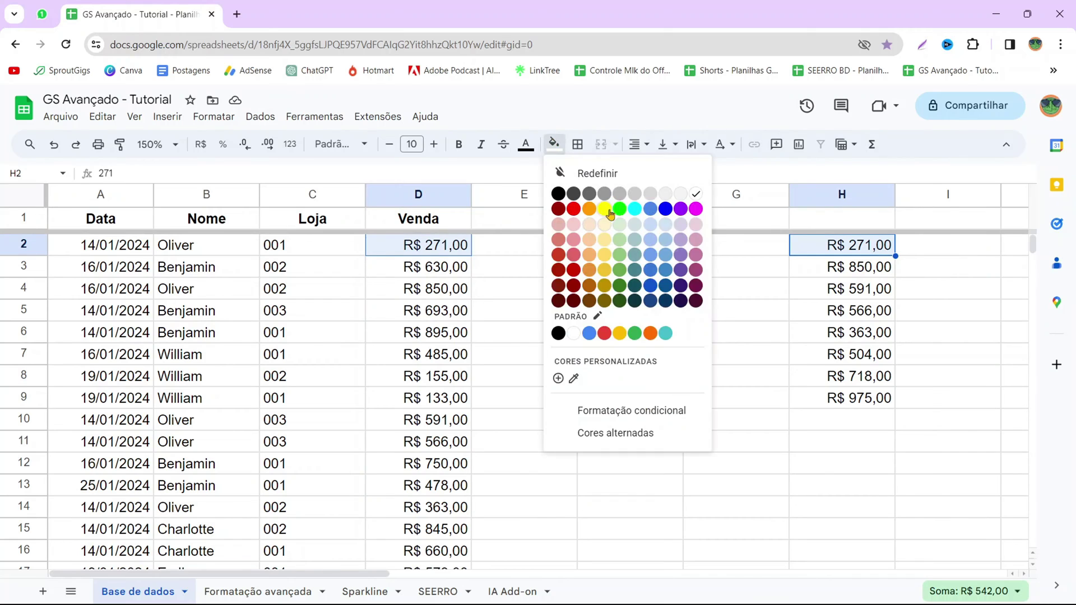
pyautogui.click(610, 215)
pyautogui.click(610, 335)
# Set the sale in D2 to 450, and undo both that edit and the yellow fill on D2 and H2
pyautogui.click(450, 249)
pyautogui.write('450')
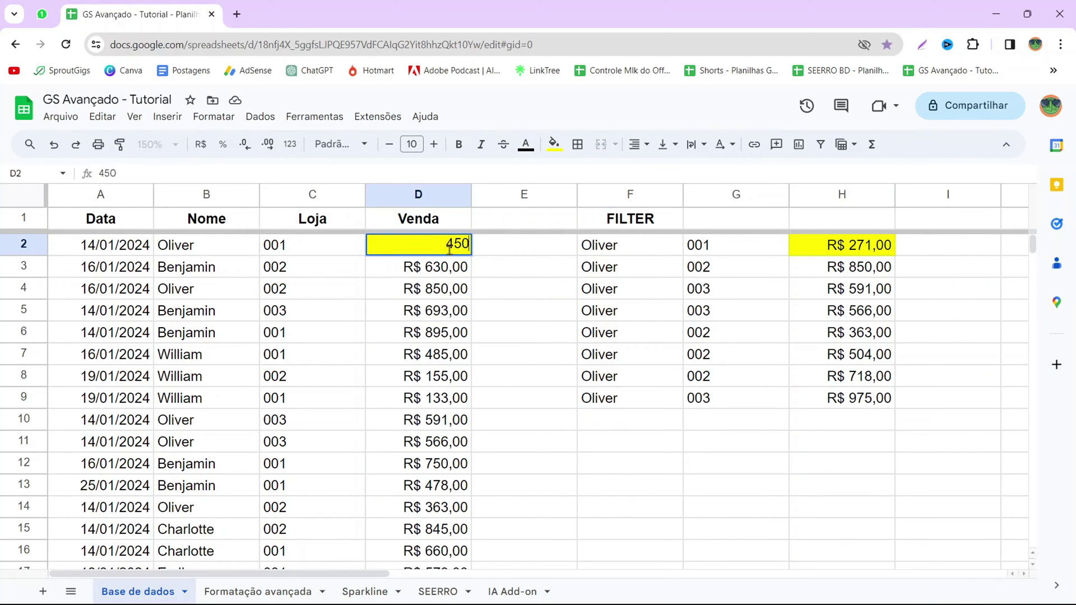
pyautogui.press('Return')
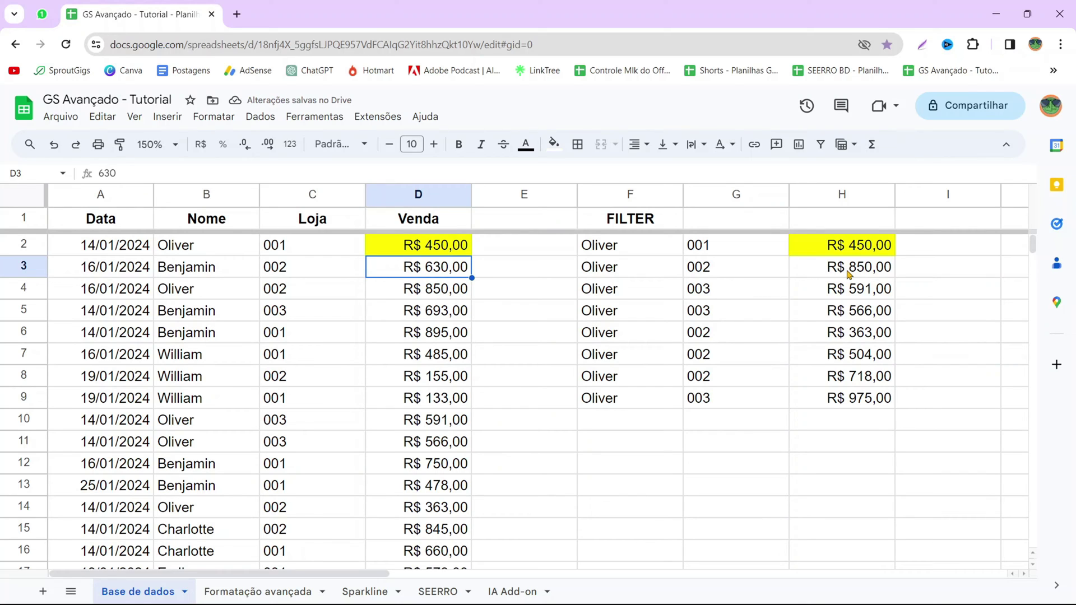
pyautogui.hotkey('ctrl', 'z')
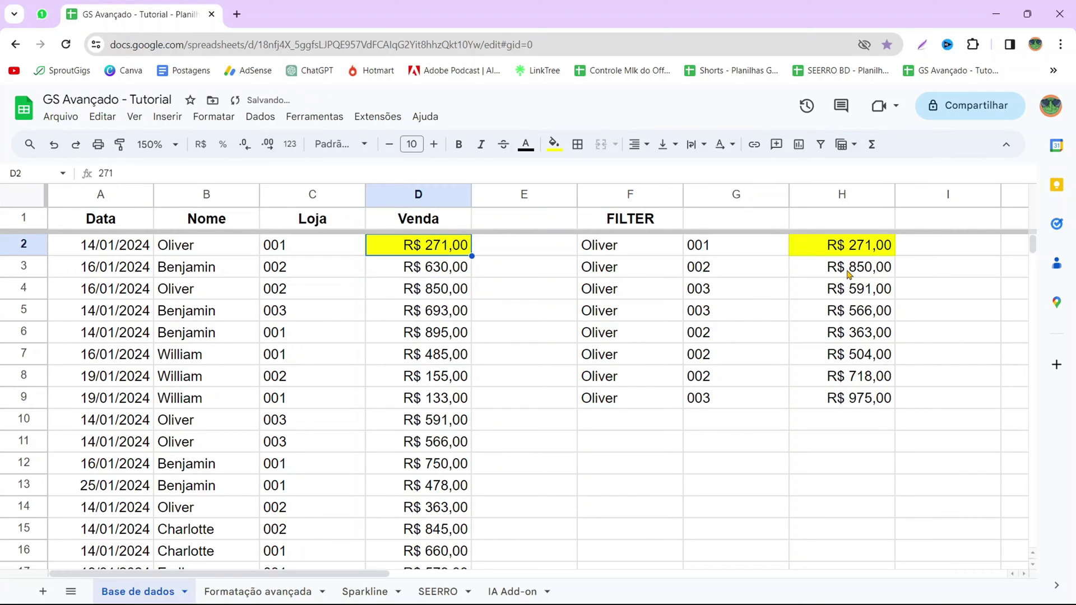
pyautogui.hotkey('ctrl', 'z')
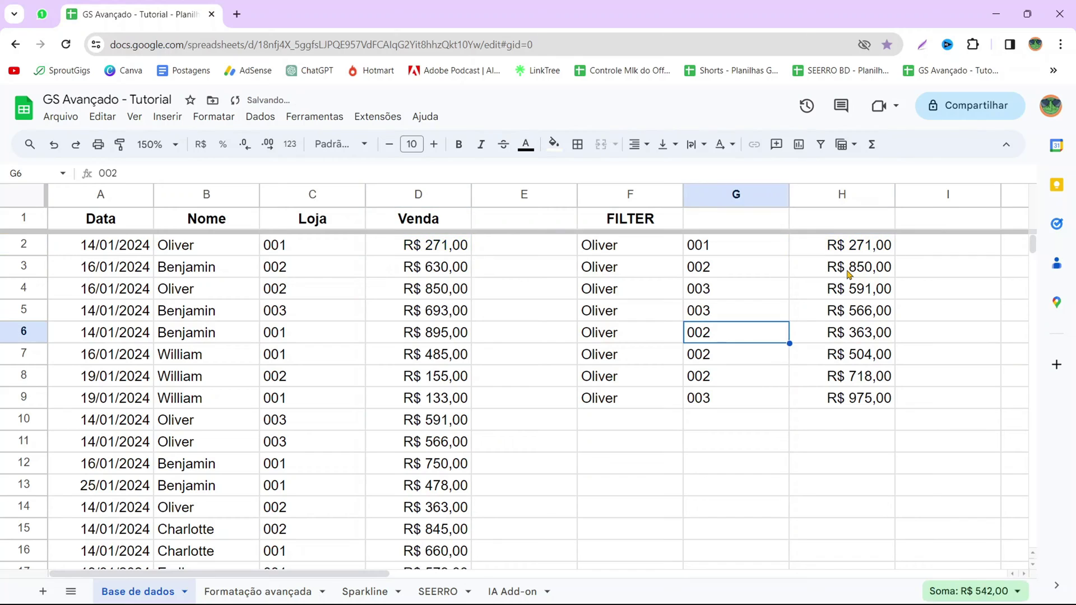
# Clear the FILTER heading and its whole output in F1:H9
pyautogui.click(611, 222)
pyautogui.keyDown('shift'); pyautogui.click(860, 399); pyautogui.keyUp('shift')
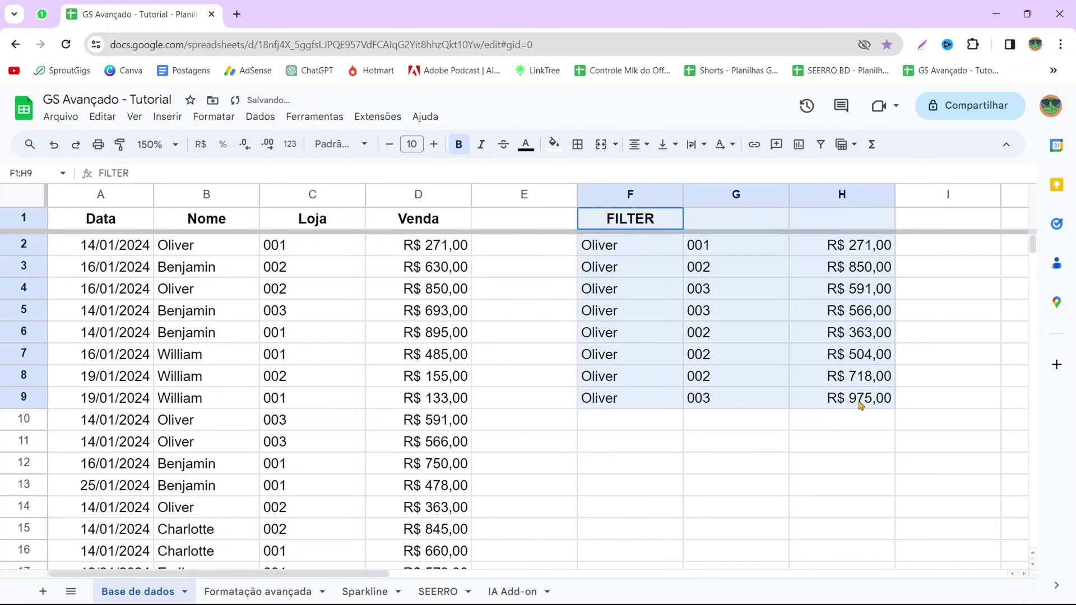
pyautogui.press('Delete')
pyautogui.click(713, 433)
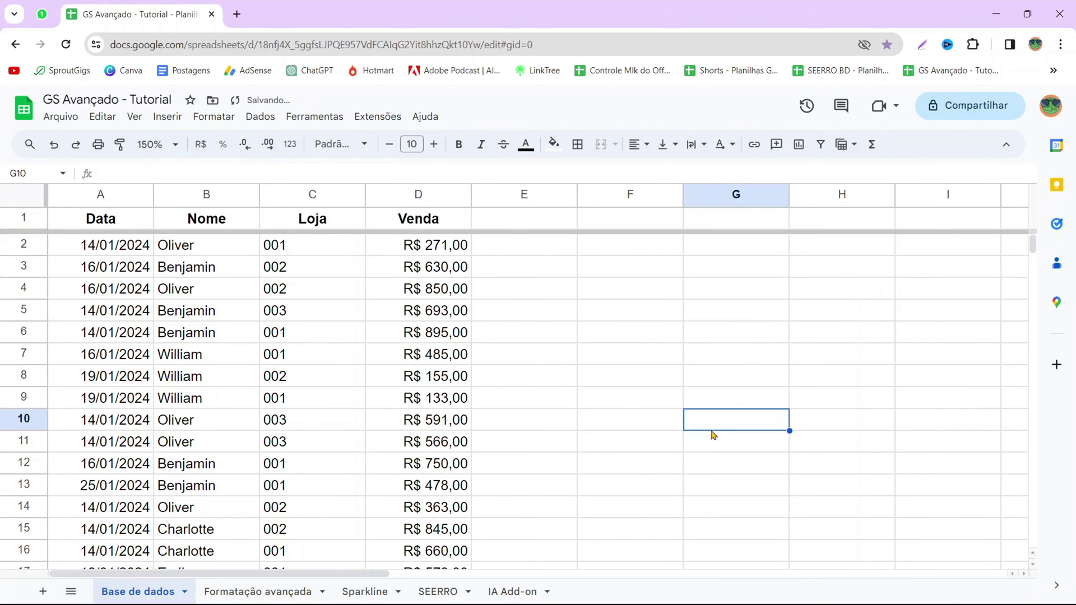
pyautogui.click(655, 327)
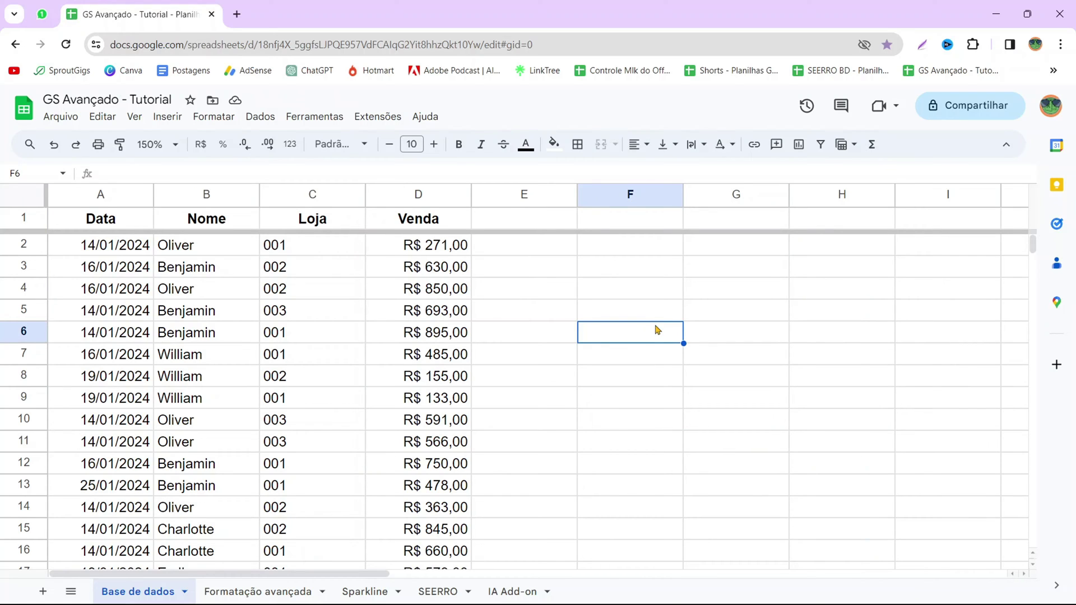
# Create a pivot table on a new sheet from the Nome, Loja and Venda columns, range B1:D32 including headers
pyautogui.click(77, 223)
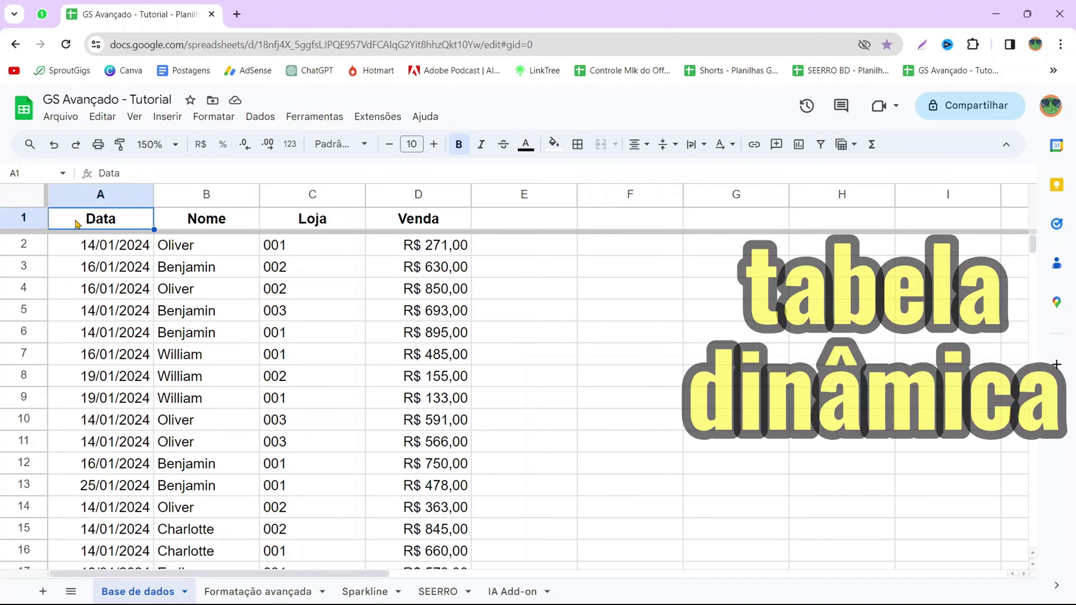
pyautogui.press('Right')
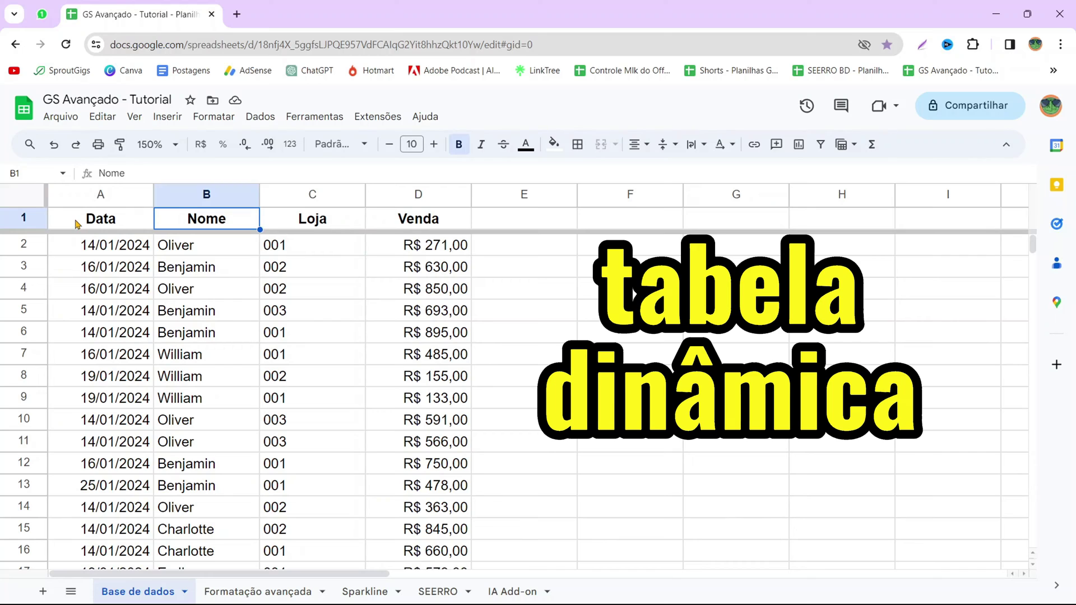
pyautogui.press('Right')
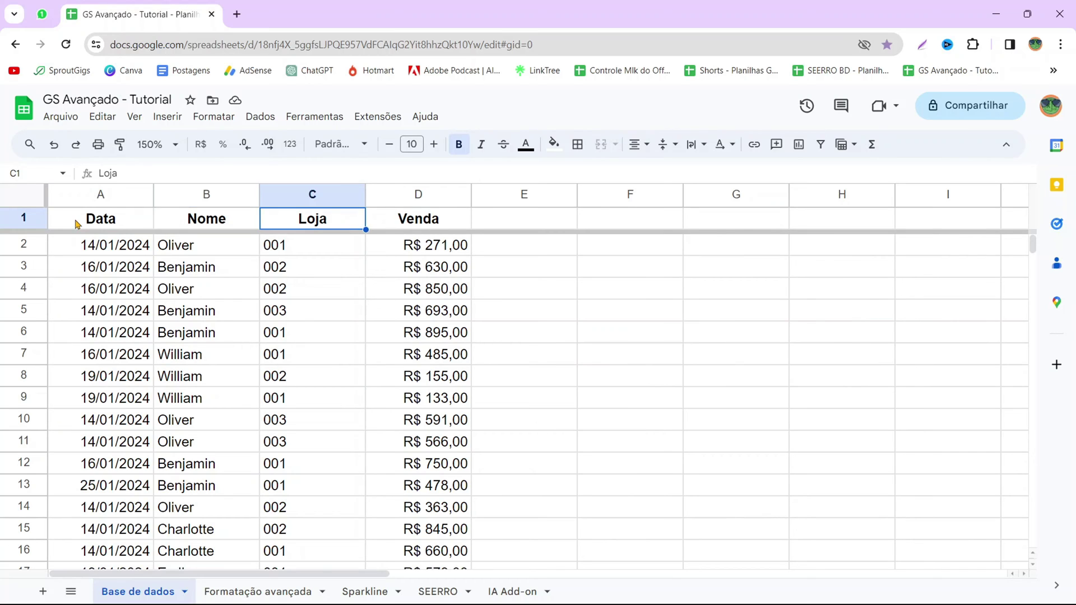
pyautogui.press('Left')
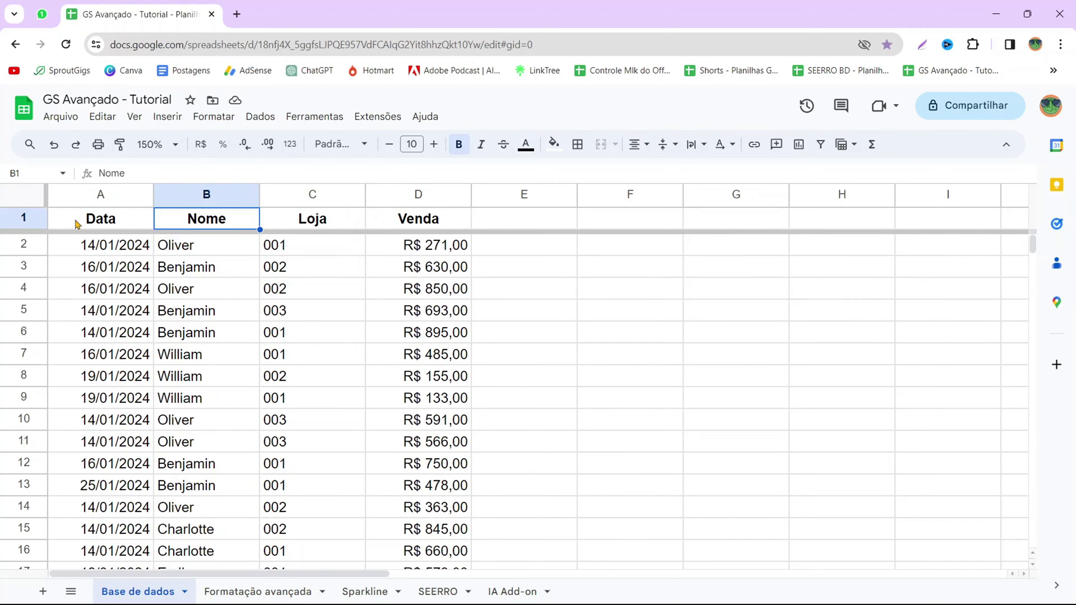
pyautogui.hotkey('ctrl', 'shift', 'Down')
pyautogui.hotkey('shift', 'Right')
pyautogui.hotkey('shift', 'Right')
pyautogui.scroll(5, 336, 448)
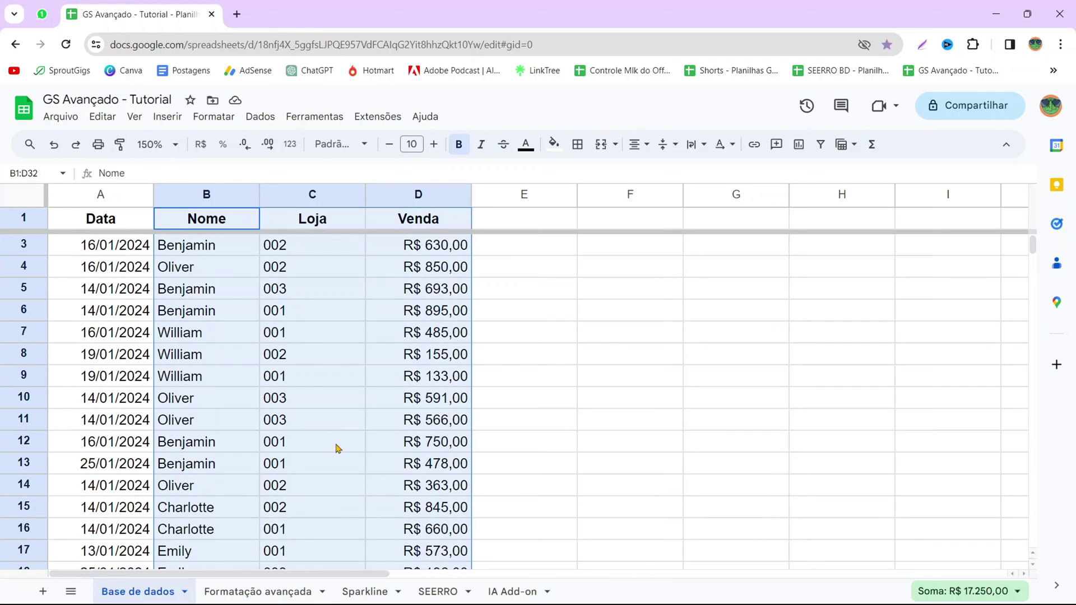
pyautogui.scroll(1, 337, 448)
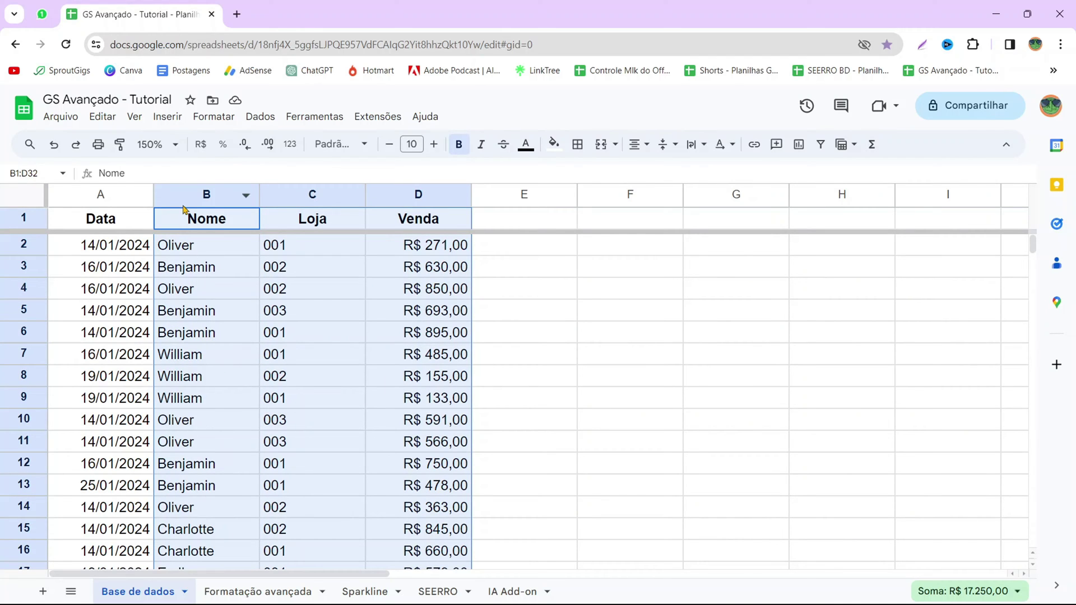
pyautogui.click(168, 119)
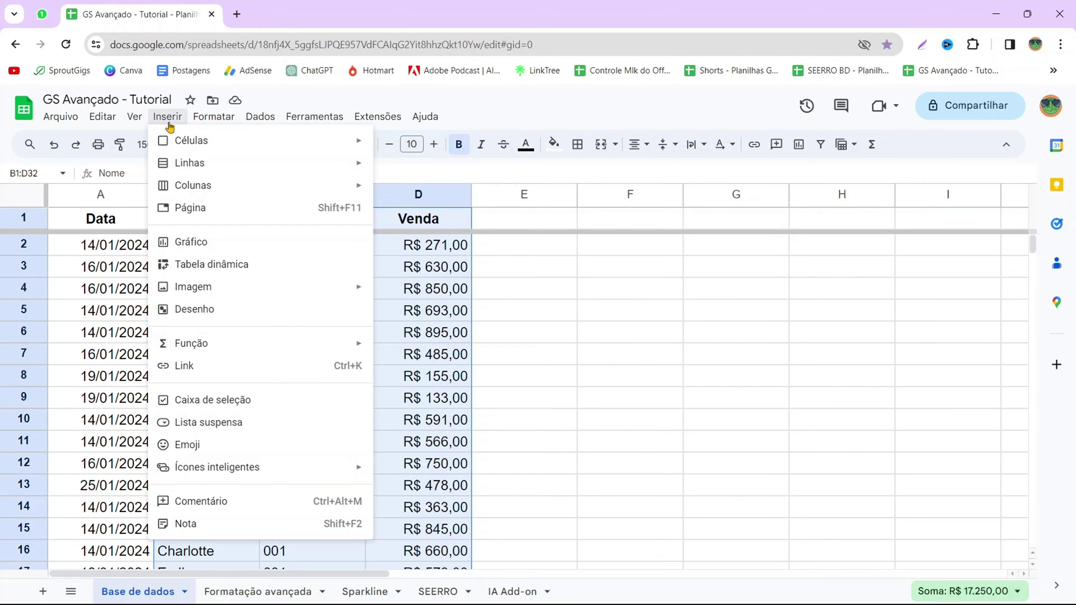
pyautogui.click(234, 269)
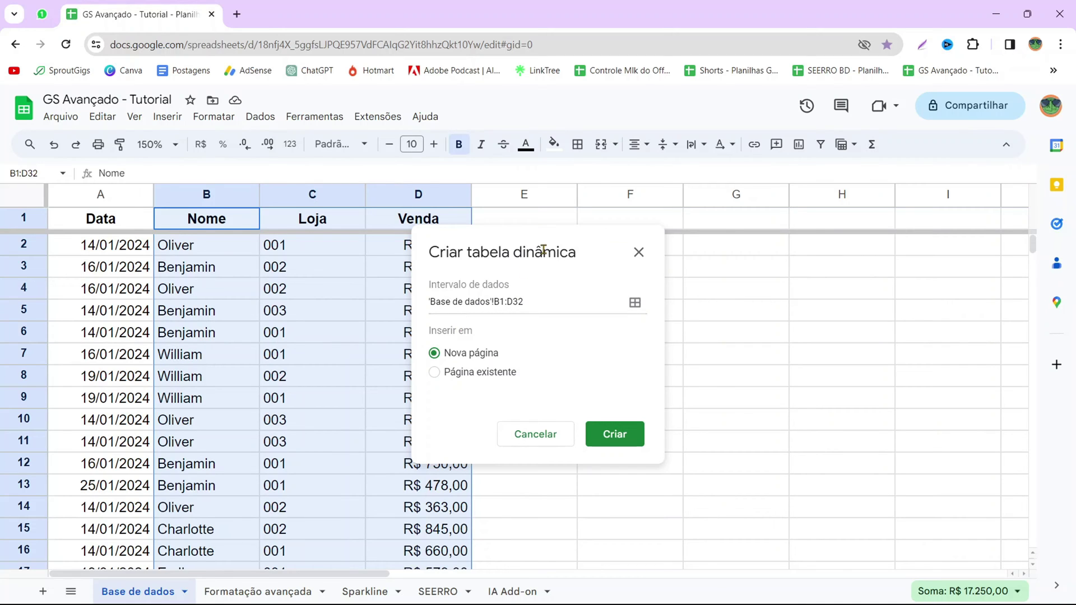
pyautogui.moveTo(535, 247); pyautogui.dragTo(496, 219)
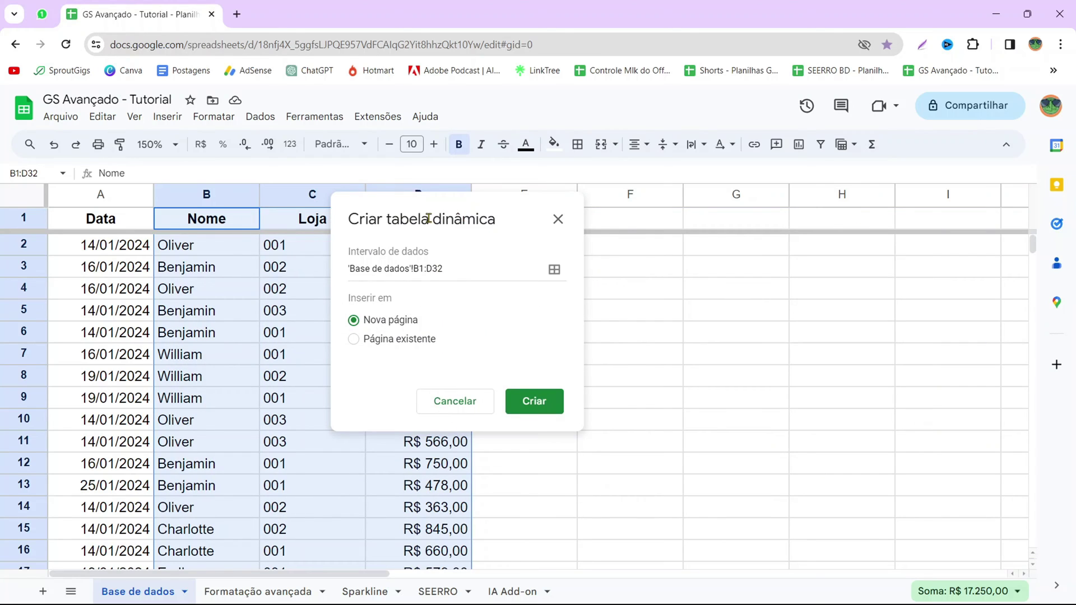
pyautogui.moveTo(429, 217); pyautogui.dragTo(603, 229)
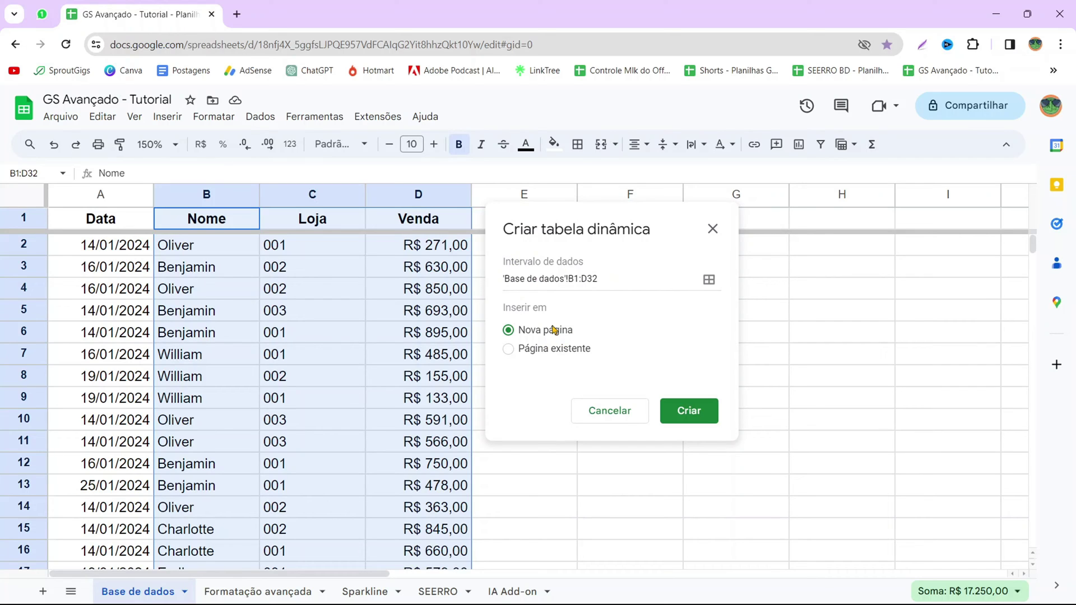
pyautogui.click(689, 412)
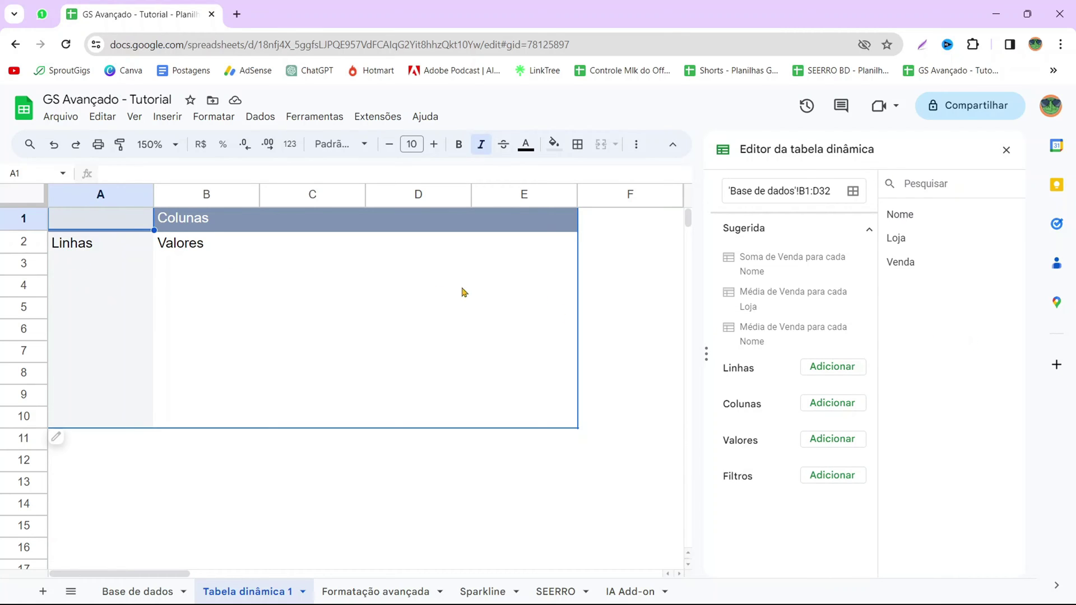
# Use Nome as the pivot table's rows, after trying it as columns, and add Loja as its columns
pyautogui.moveTo(908, 209); pyautogui.dragTo(752, 388)
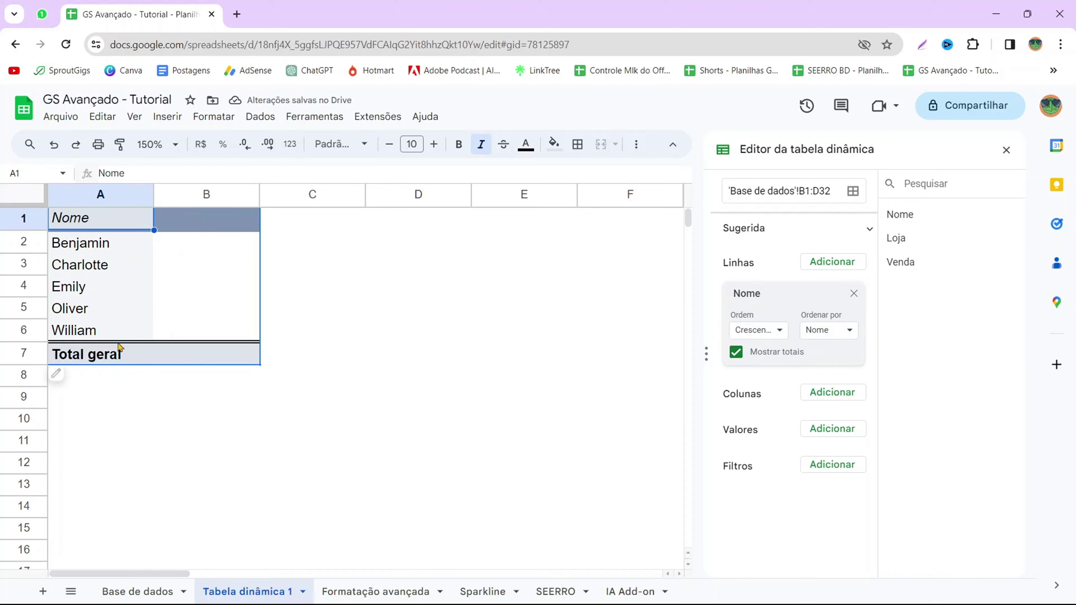
pyautogui.moveTo(744, 292); pyautogui.dragTo(740, 338)
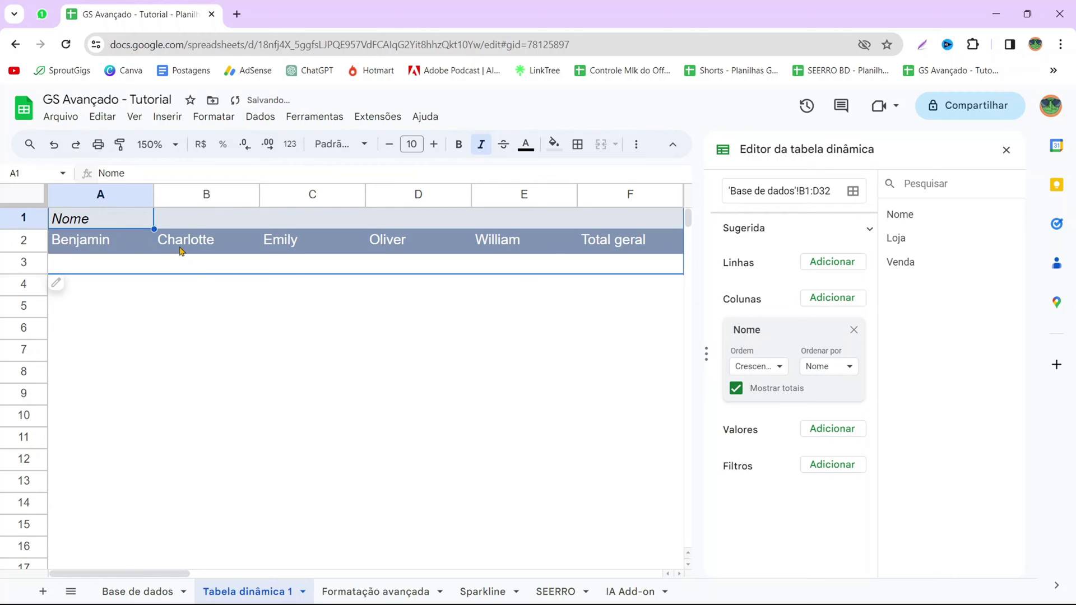
pyautogui.moveTo(759, 333); pyautogui.dragTo(760, 293)
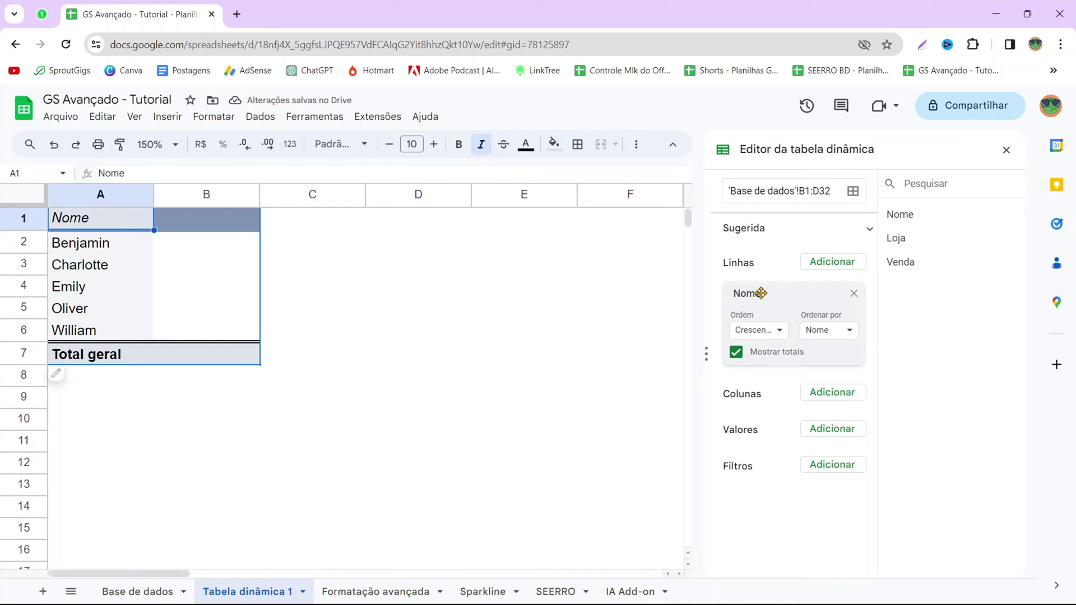
pyautogui.moveTo(896, 238); pyautogui.dragTo(729, 418)
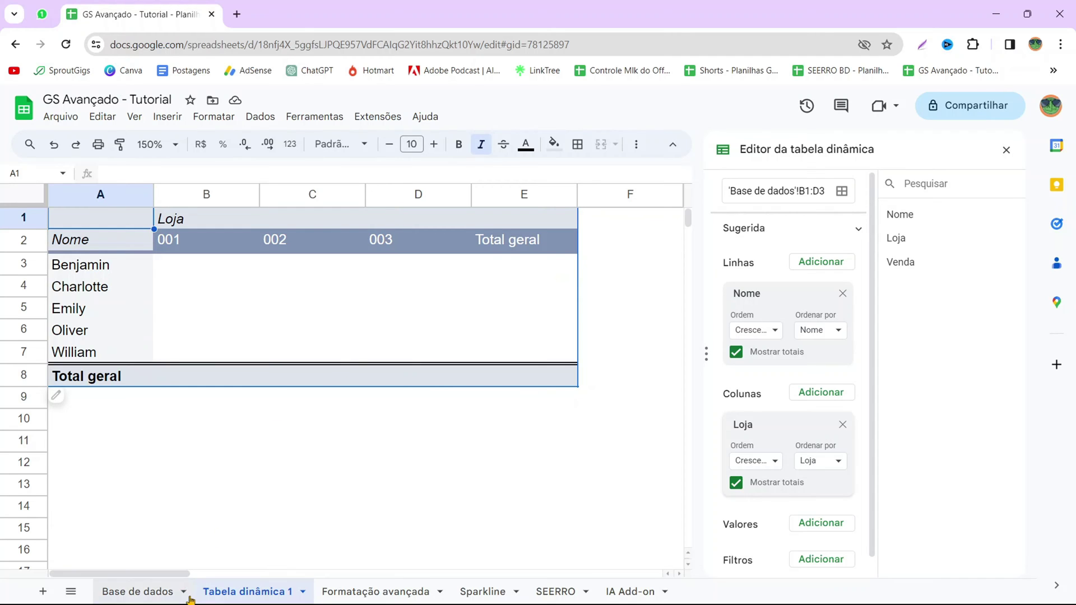
# Check the Venda figures on the Base de dados sheet and add Venda to the pivot table's values
pyautogui.click(147, 594)
pyautogui.click(448, 288)
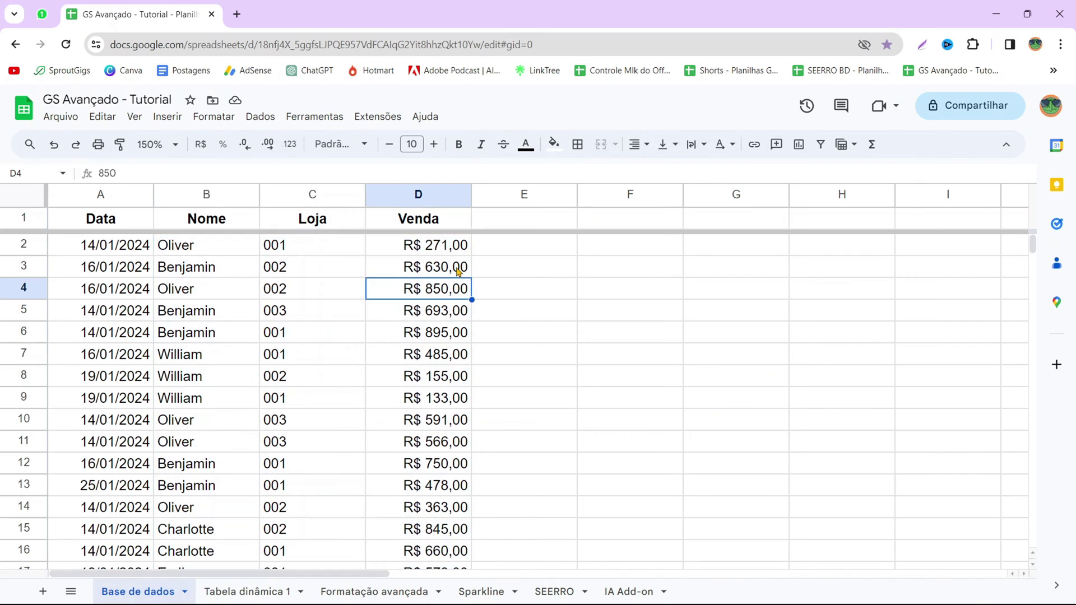
pyautogui.moveTo(428, 245); pyautogui.dragTo(423, 421)
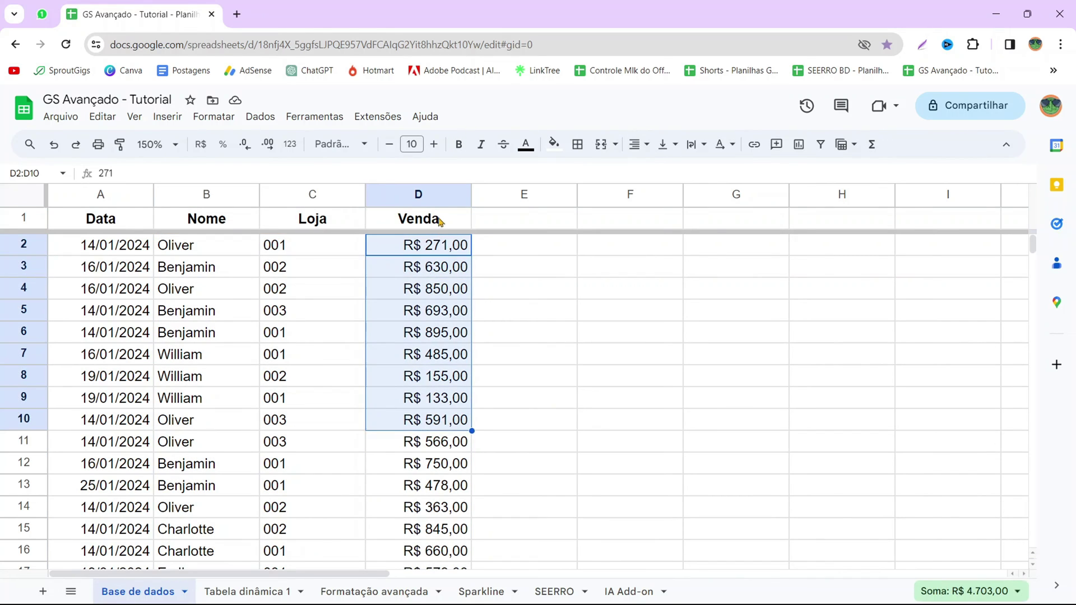
pyautogui.click(250, 592)
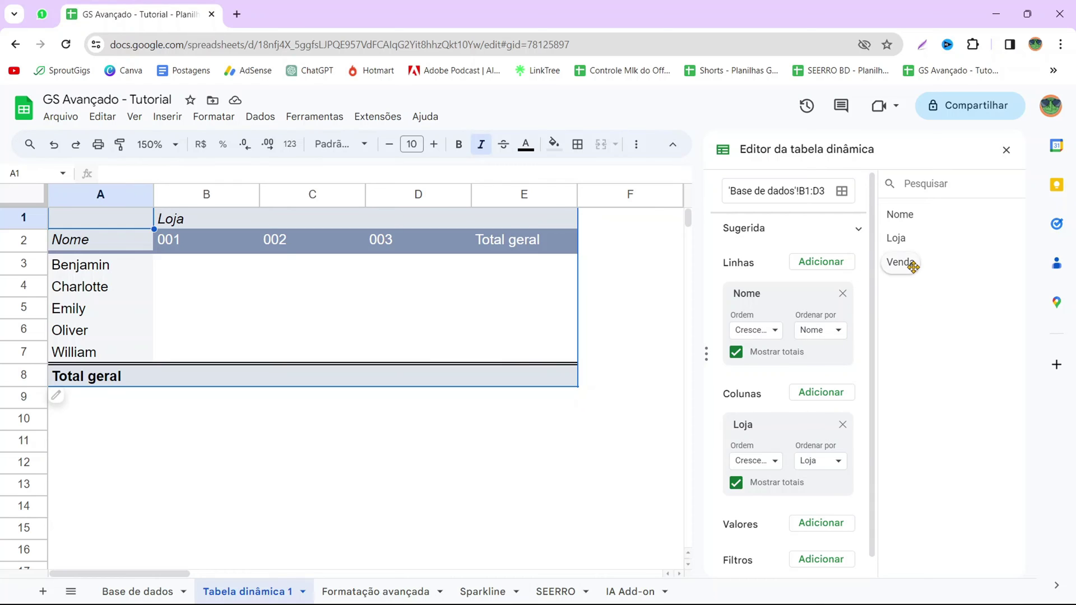
pyautogui.moveTo(908, 266); pyautogui.dragTo(740, 557)
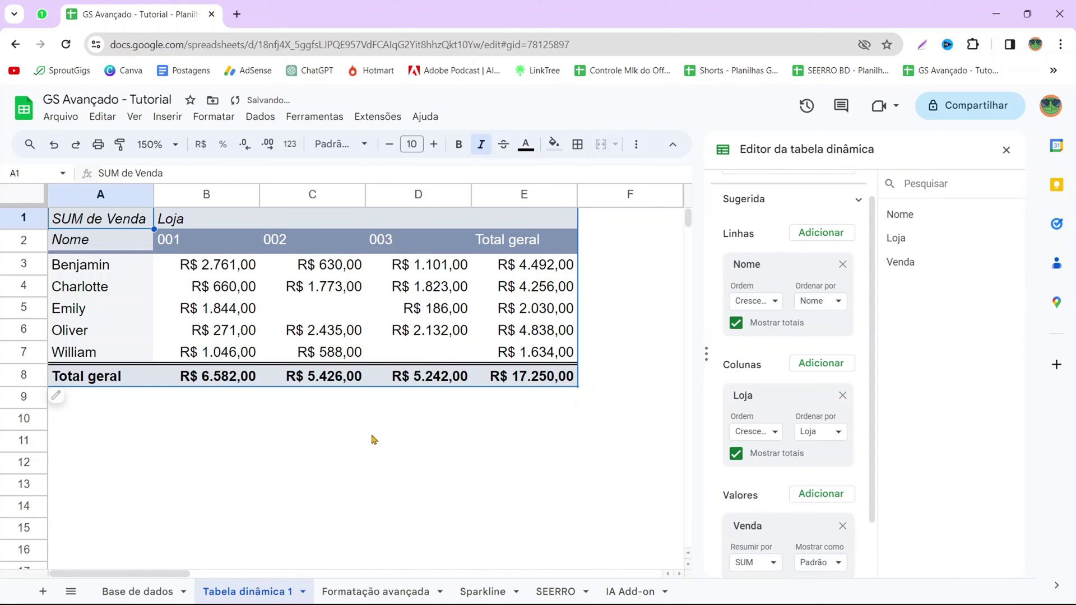
# Examine the pivot table's sales per Nome and Loja, its store headers in B2:D2, and the field settings
pyautogui.click(170, 491)
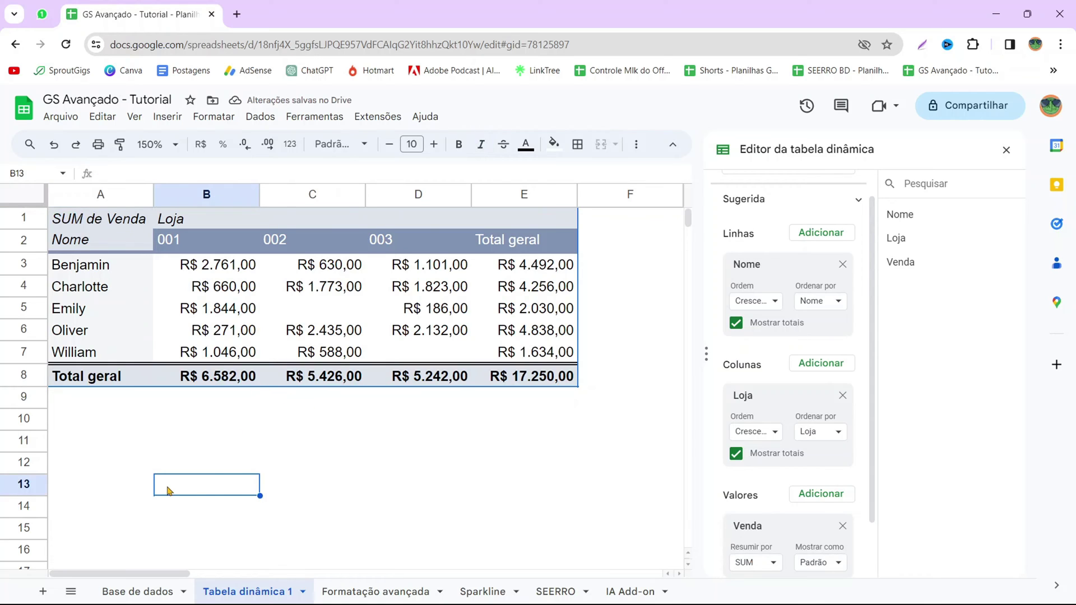
pyautogui.click(218, 273)
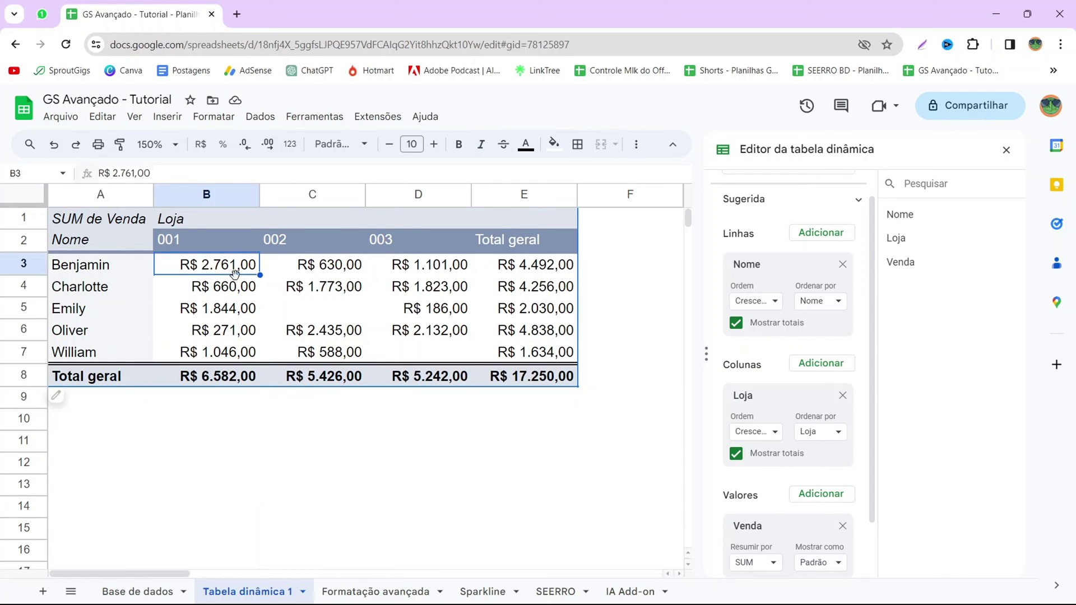
pyautogui.click(294, 269)
pyautogui.click(223, 251)
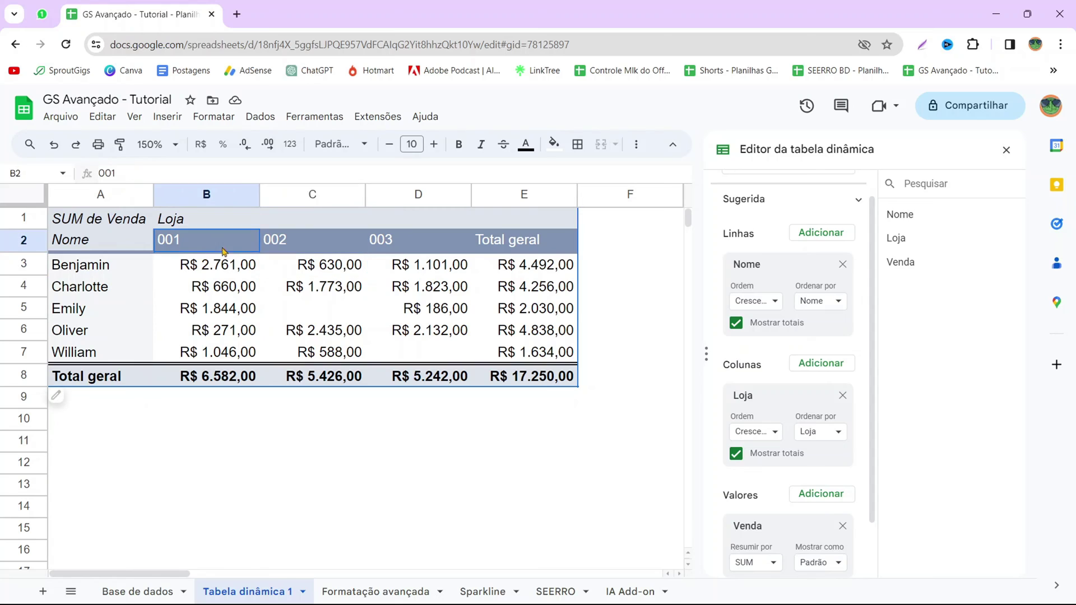
pyautogui.moveTo(223, 250); pyautogui.dragTo(402, 254)
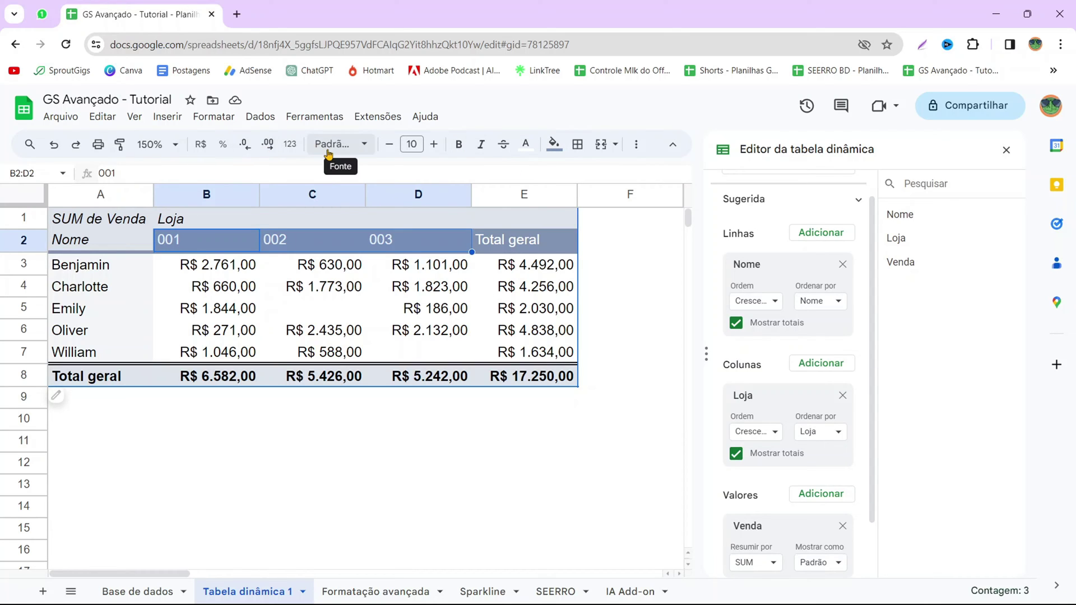
pyautogui.click(335, 460)
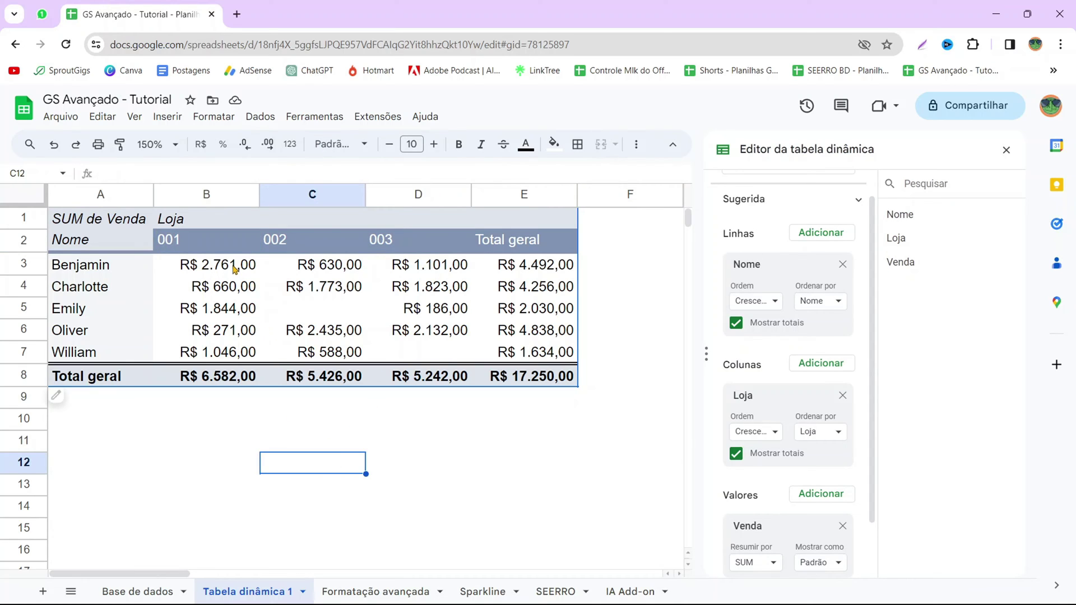
pyautogui.scroll(-2, 839, 496)
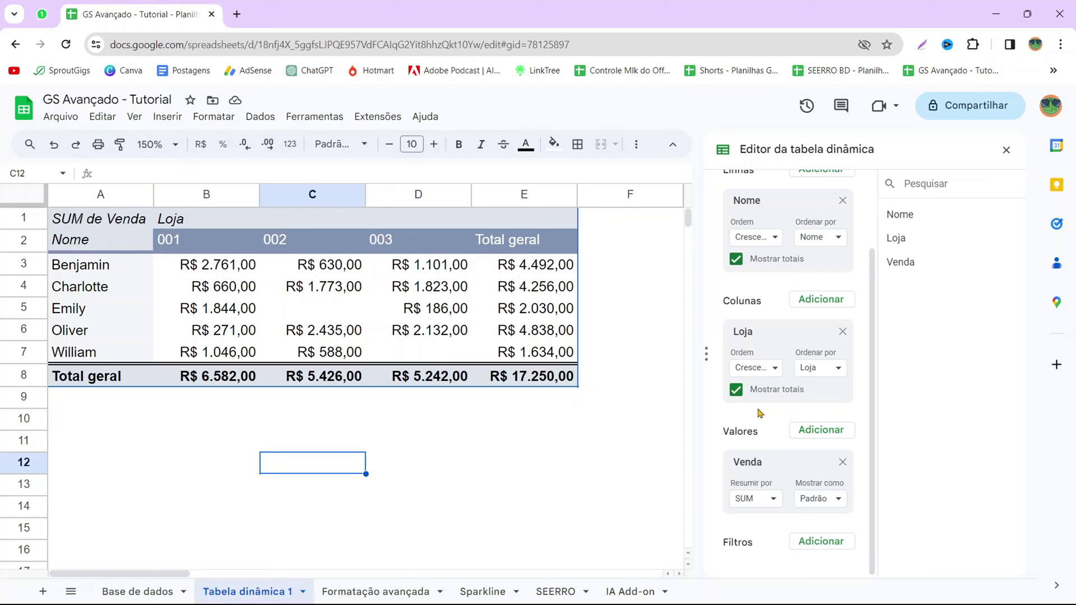
# Try summarising the pivot table's Venda values by COUNT, return them to SUM and close the pivot table editor
pyautogui.click(772, 499)
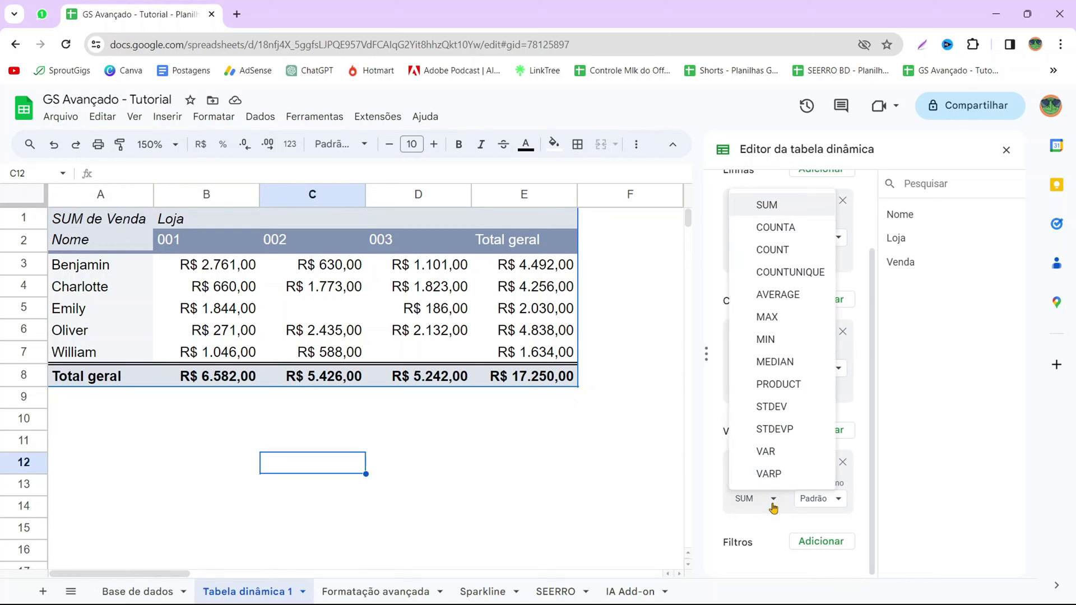
pyautogui.click(781, 253)
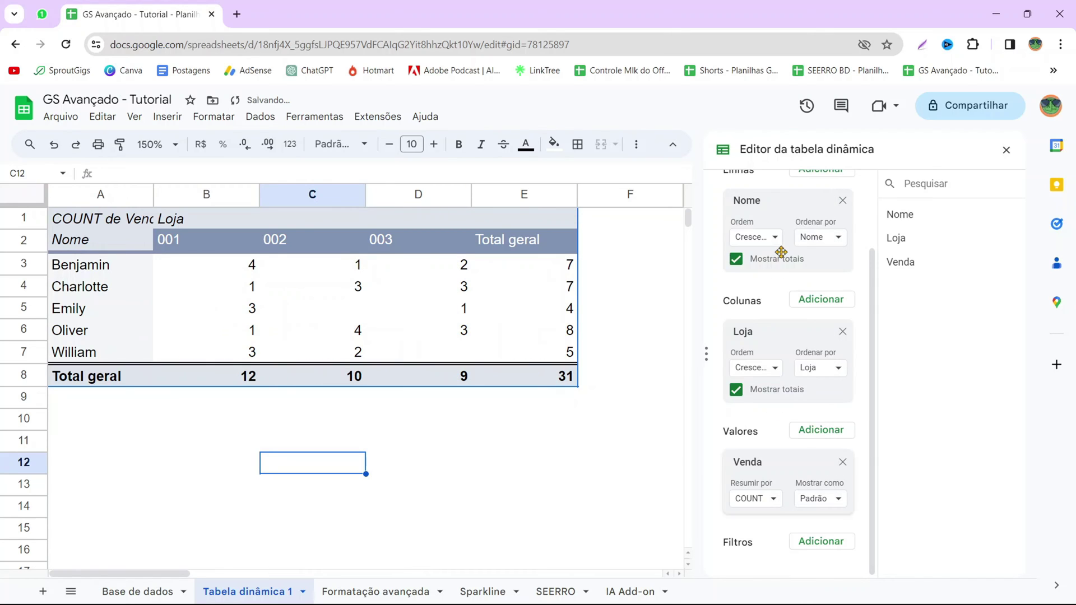
pyautogui.click(549, 462)
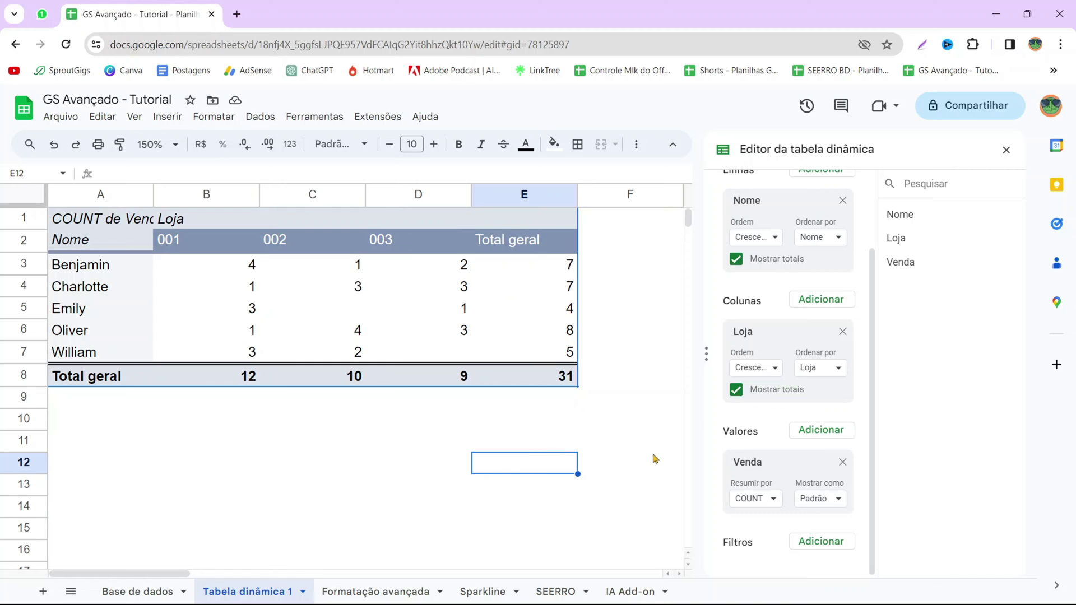
pyautogui.click(754, 500)
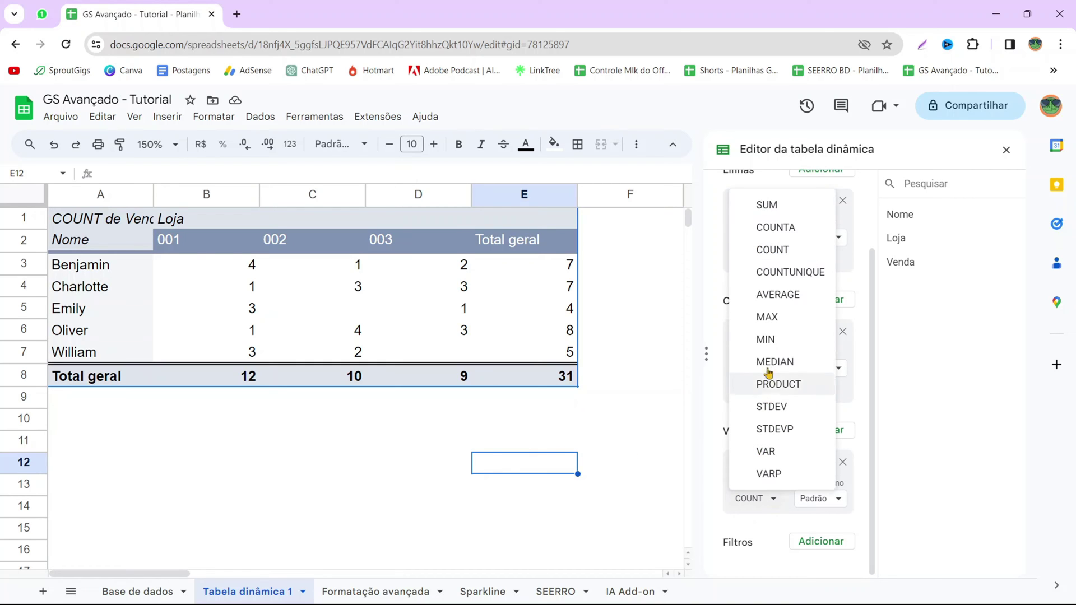
pyautogui.click(773, 213)
pyautogui.scroll(2, 792, 290)
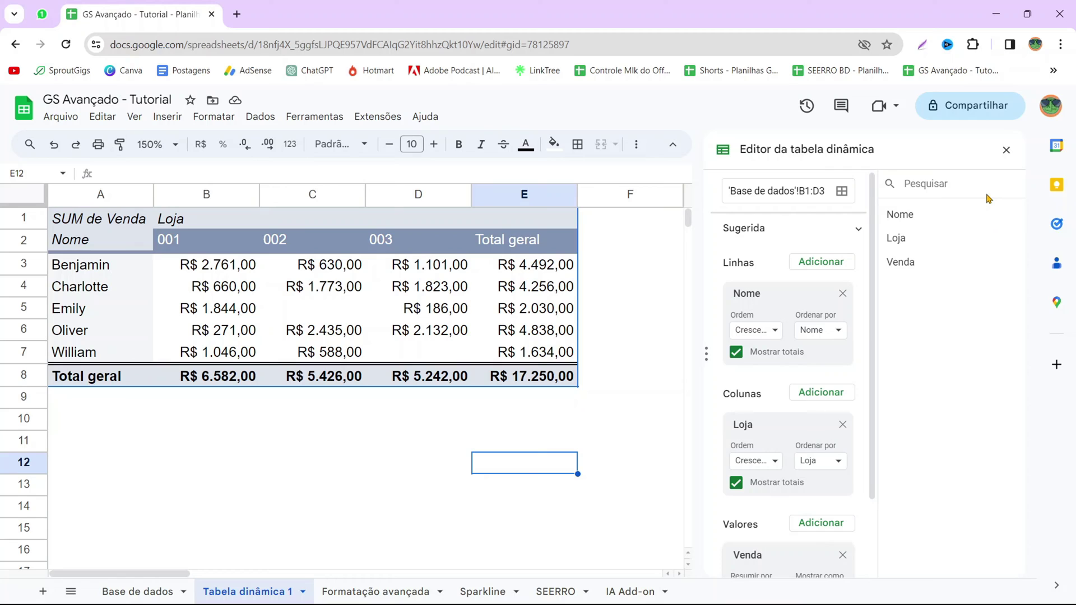
pyautogui.click(1006, 151)
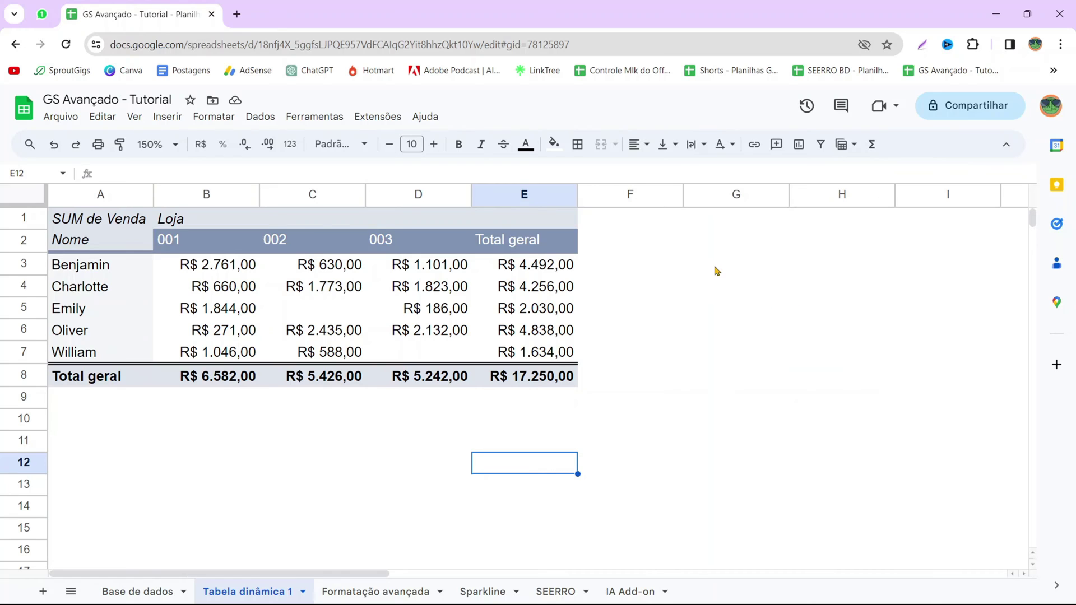
# Add a filter control for the Loja column, make it slightly narrower and place it just below the pivot table
pyautogui.click(313, 325)
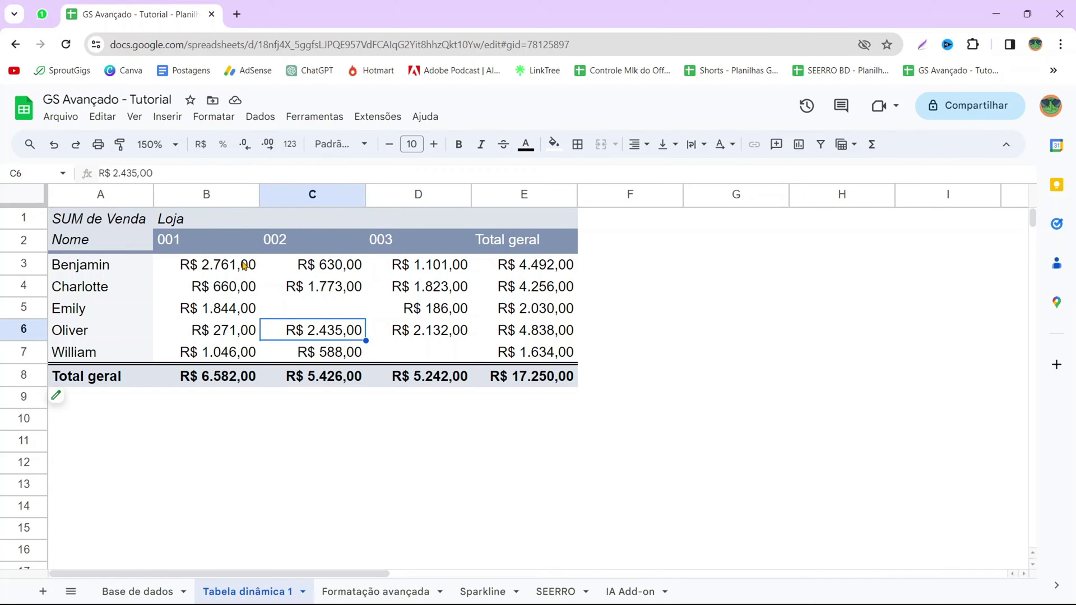
pyautogui.click(260, 116)
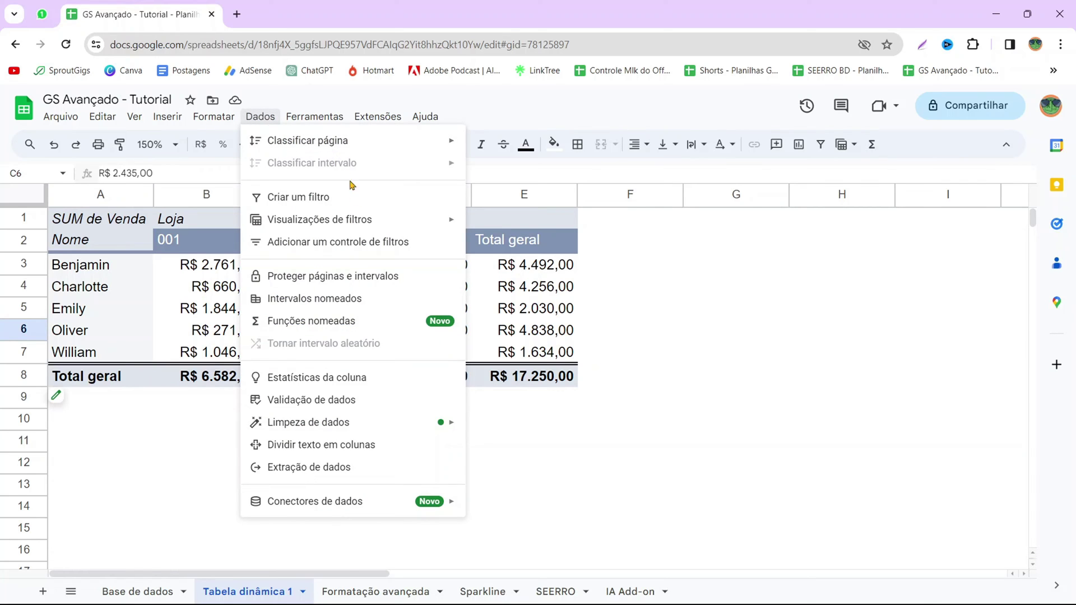
pyautogui.click(352, 252)
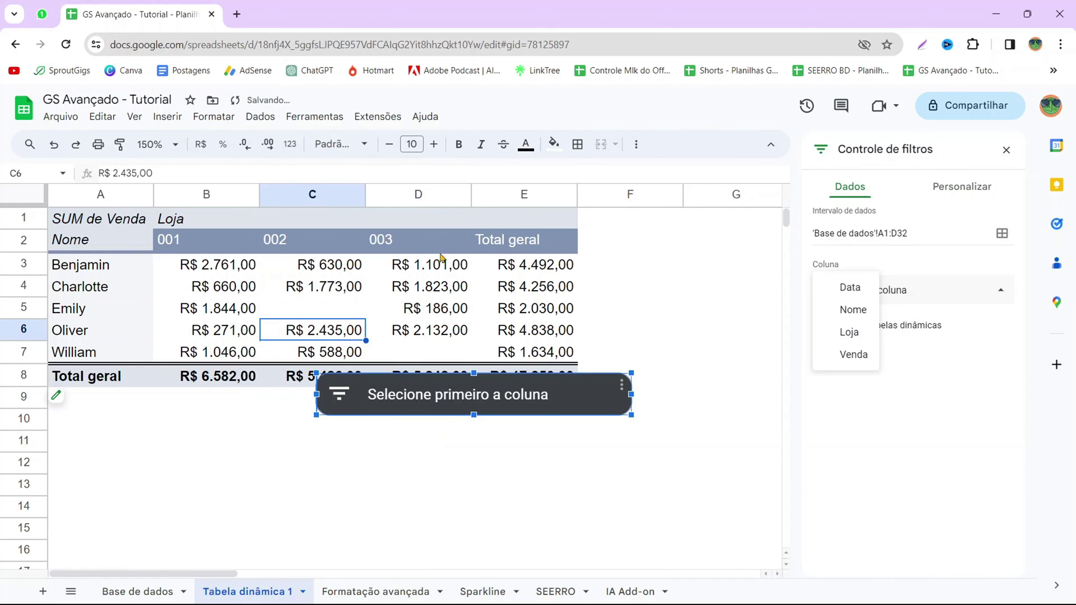
pyautogui.moveTo(317, 394); pyautogui.dragTo(353, 392)
pyautogui.moveTo(446, 393); pyautogui.dragTo(265, 418)
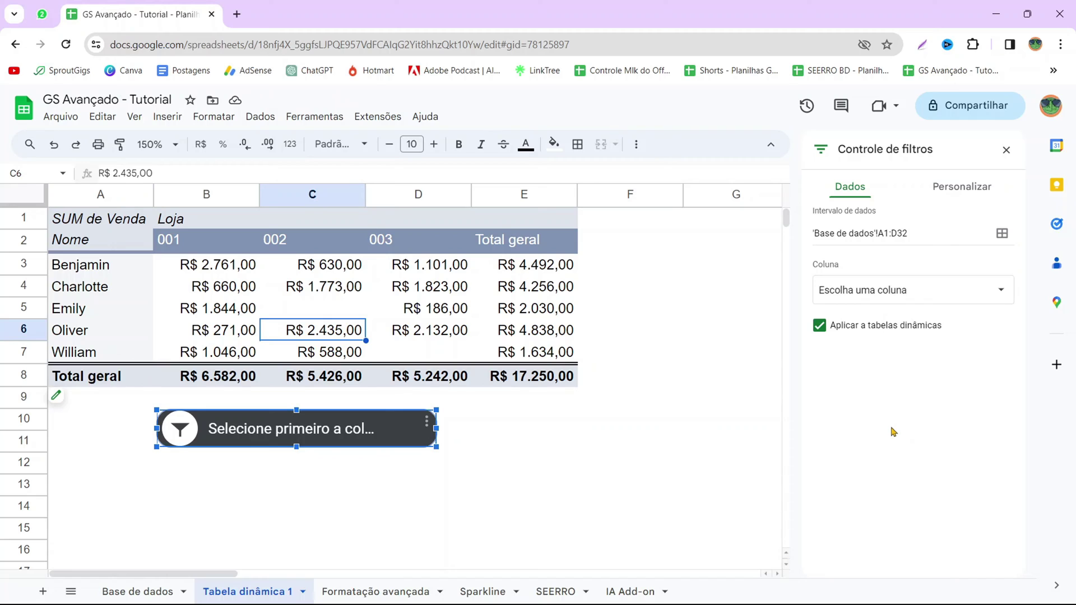
pyautogui.click(945, 290)
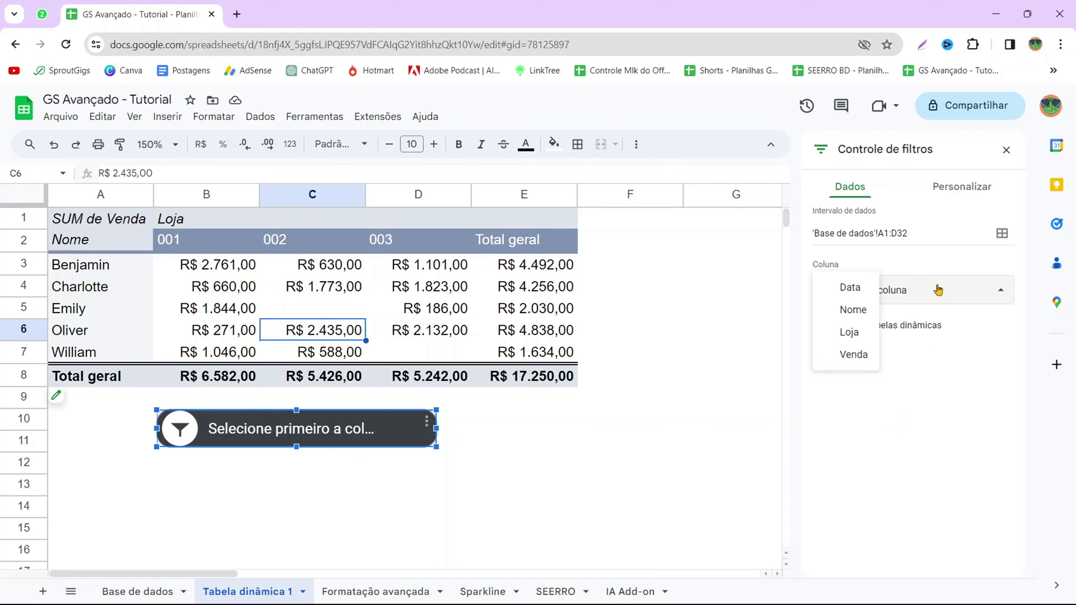
pyautogui.click(850, 332)
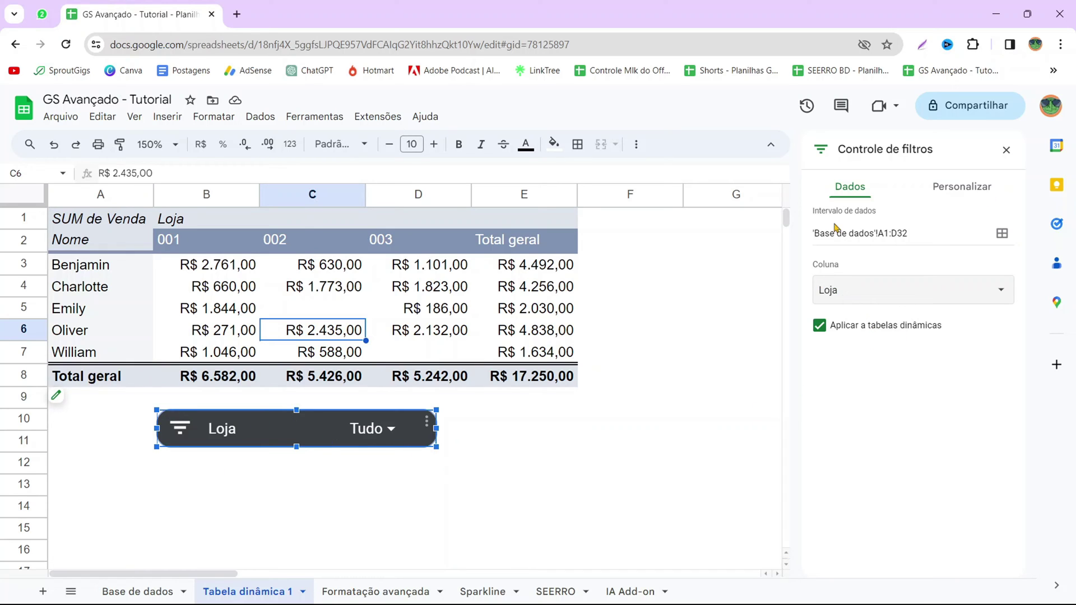
pyautogui.click(1005, 149)
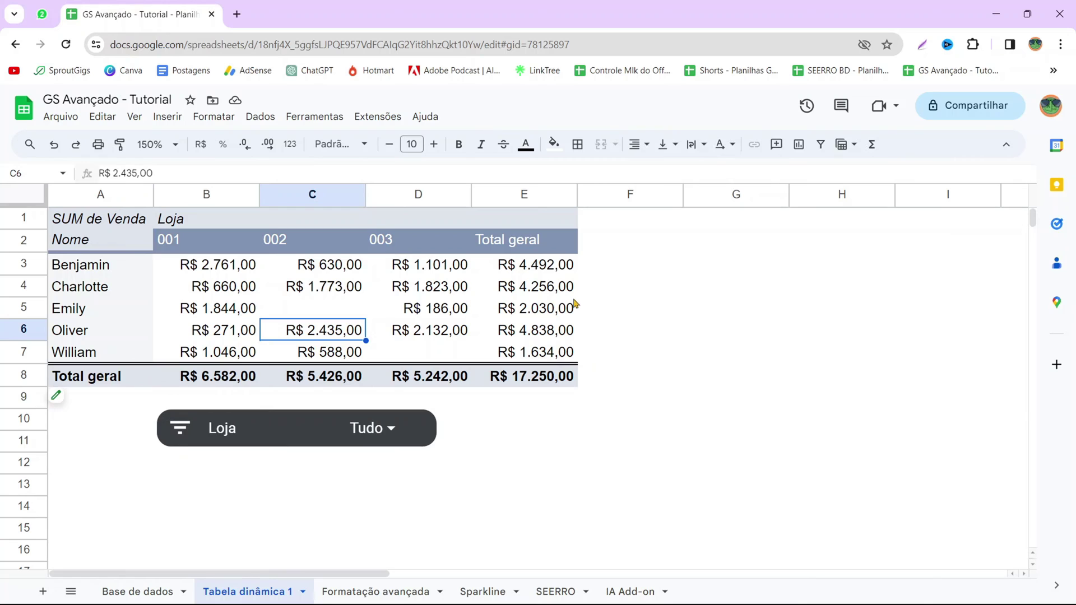
# Move the Loja filter control beside the pivot table in columns F to H and filter it to store 001 only
pyautogui.moveTo(242, 418); pyautogui.dragTo(674, 220)
pyautogui.click(796, 237)
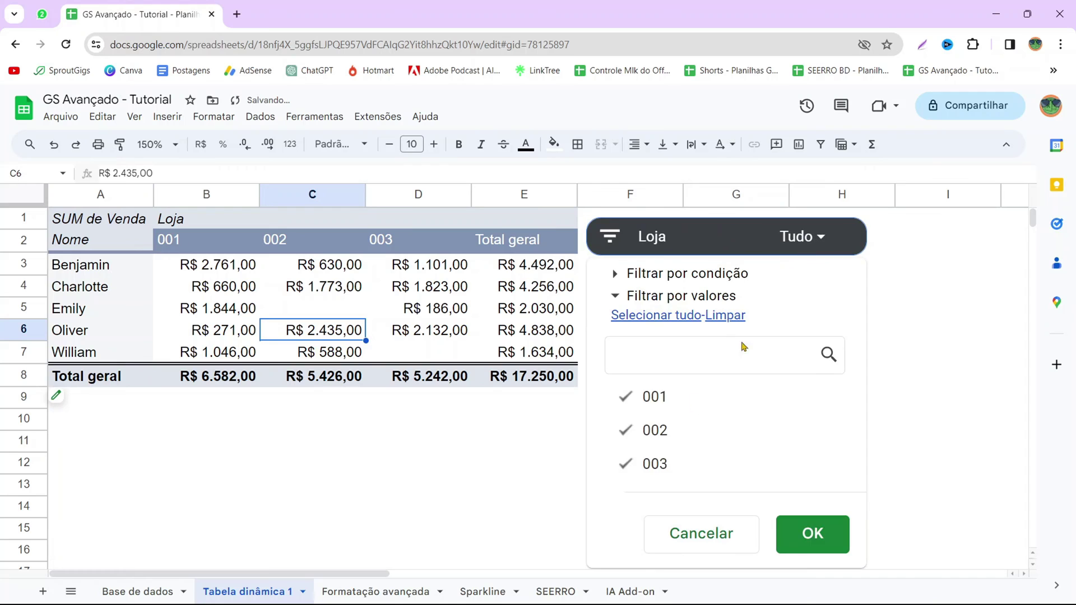
pyautogui.click(650, 462)
pyautogui.click(654, 431)
pyautogui.click(812, 533)
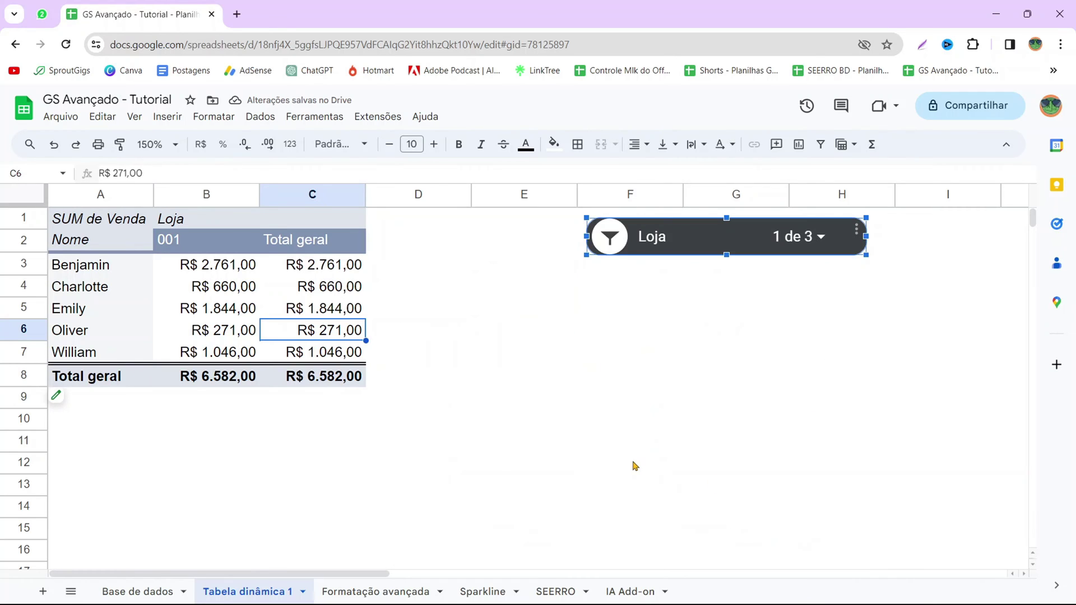
pyautogui.click(635, 465)
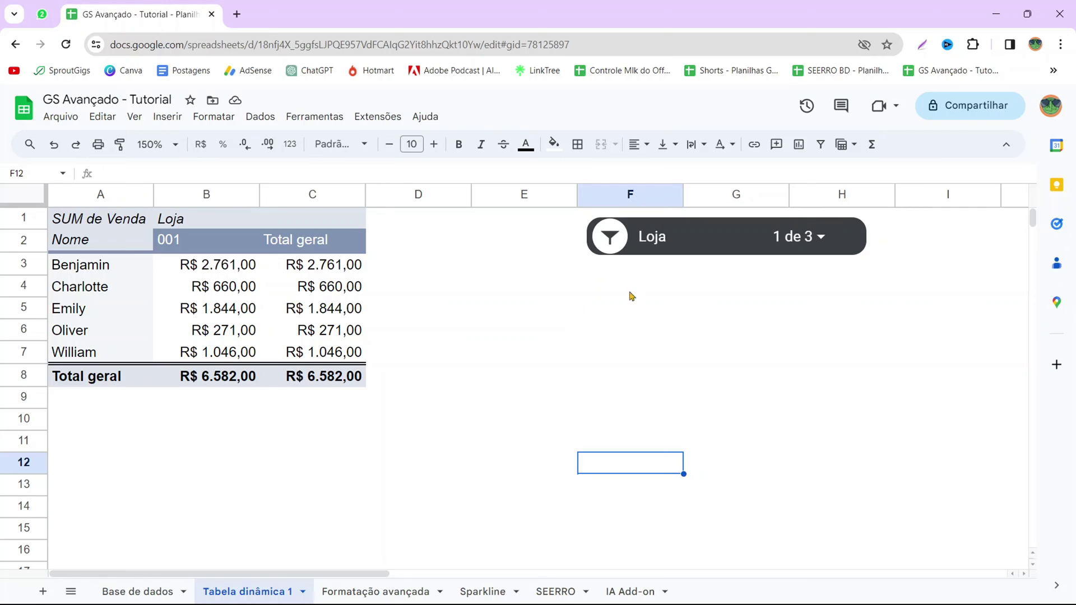
# Duplicate the Loja filter control and place the copy directly beneath the original
pyautogui.click(589, 234)
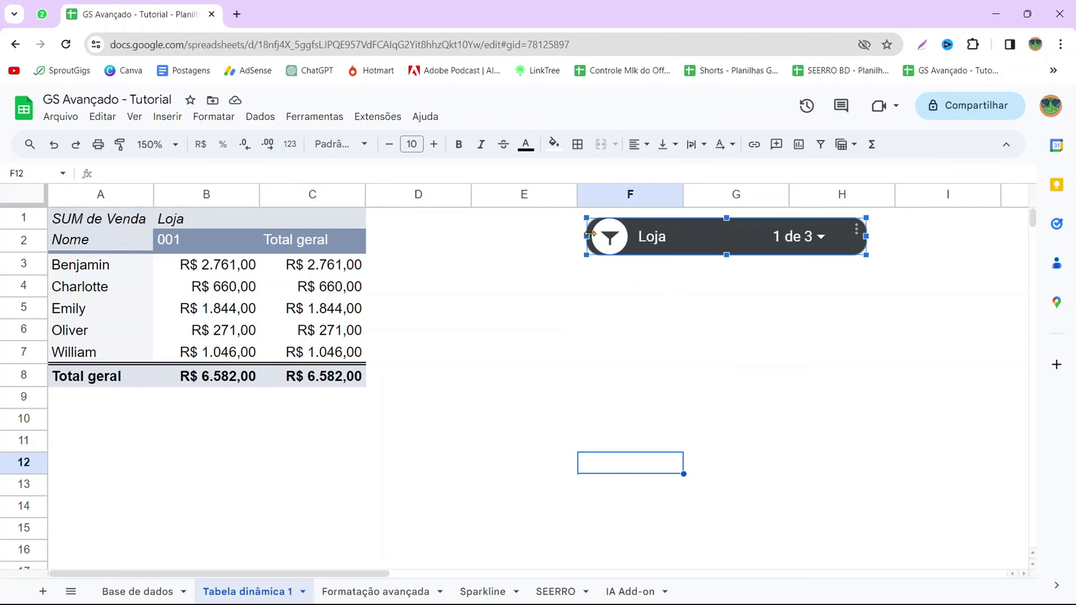
pyautogui.hotkey('ctrl', 'c')
pyautogui.hotkey('ctrl', 'v')
pyautogui.click(728, 399)
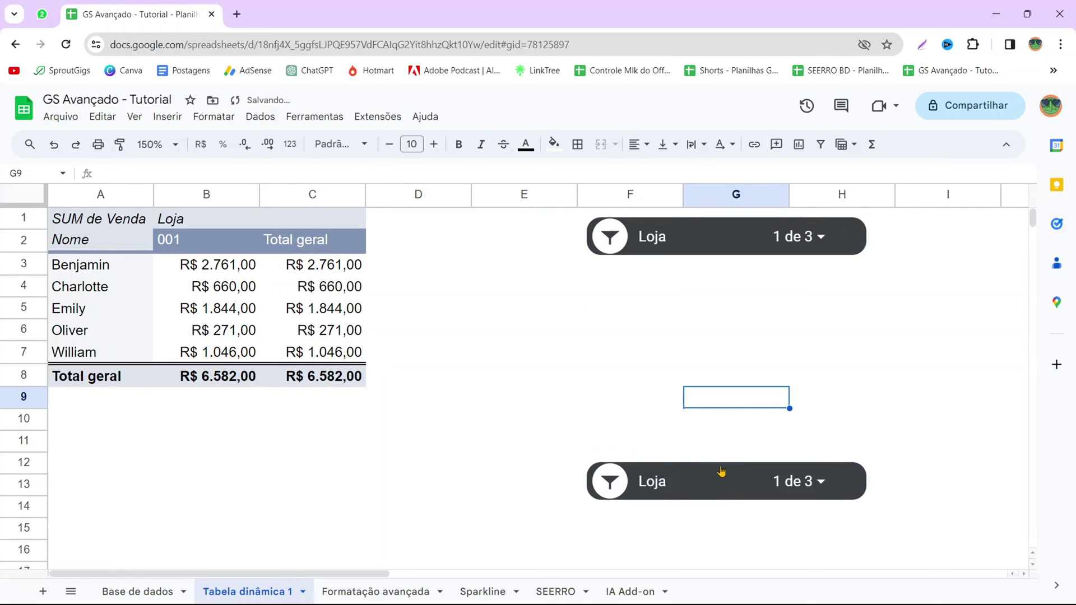
pyautogui.moveTo(721, 472); pyautogui.dragTo(714, 276)
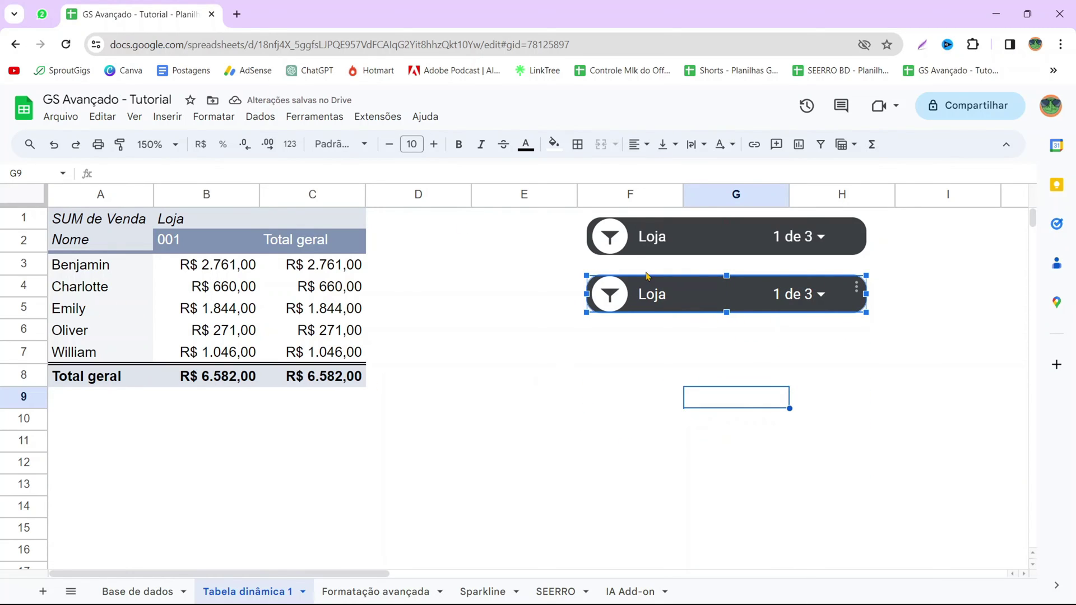
# Change the duplicated filter control's column to Nome
pyautogui.click(818, 307)
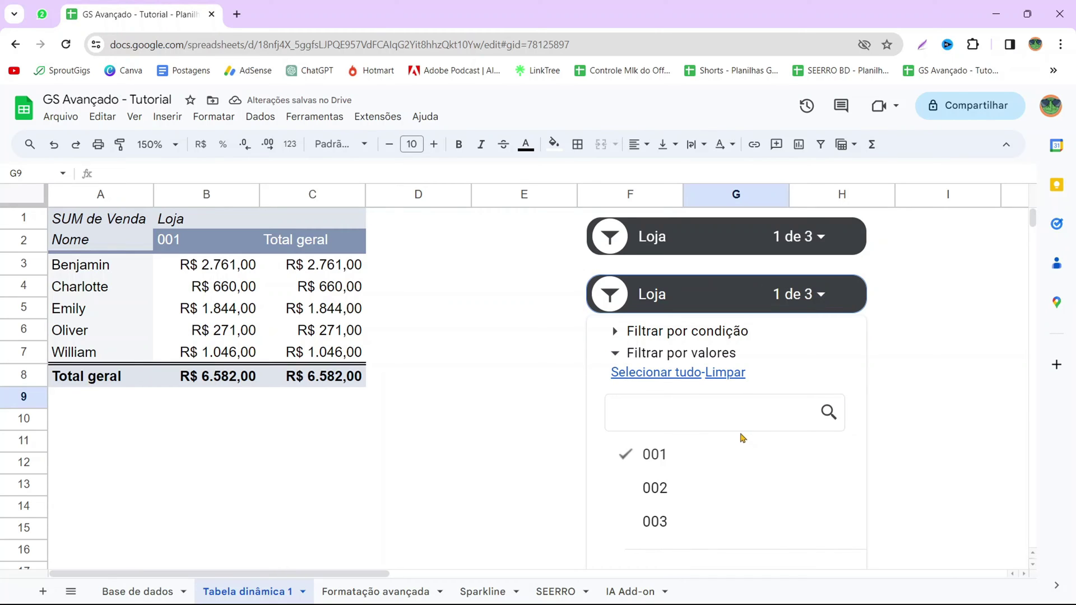
pyautogui.click(658, 297)
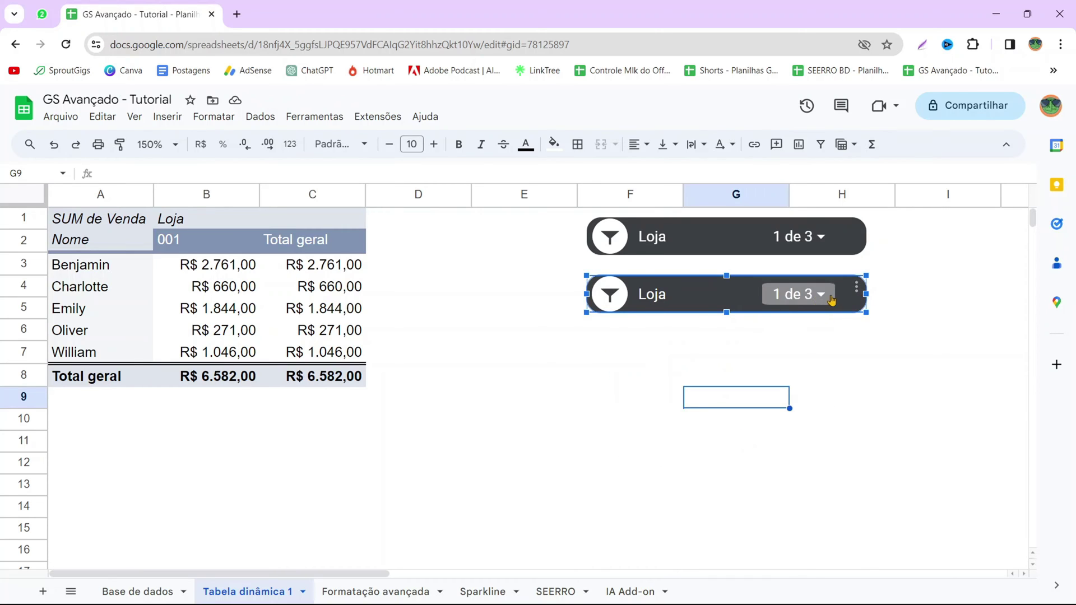
pyautogui.click(857, 292)
pyautogui.click(884, 311)
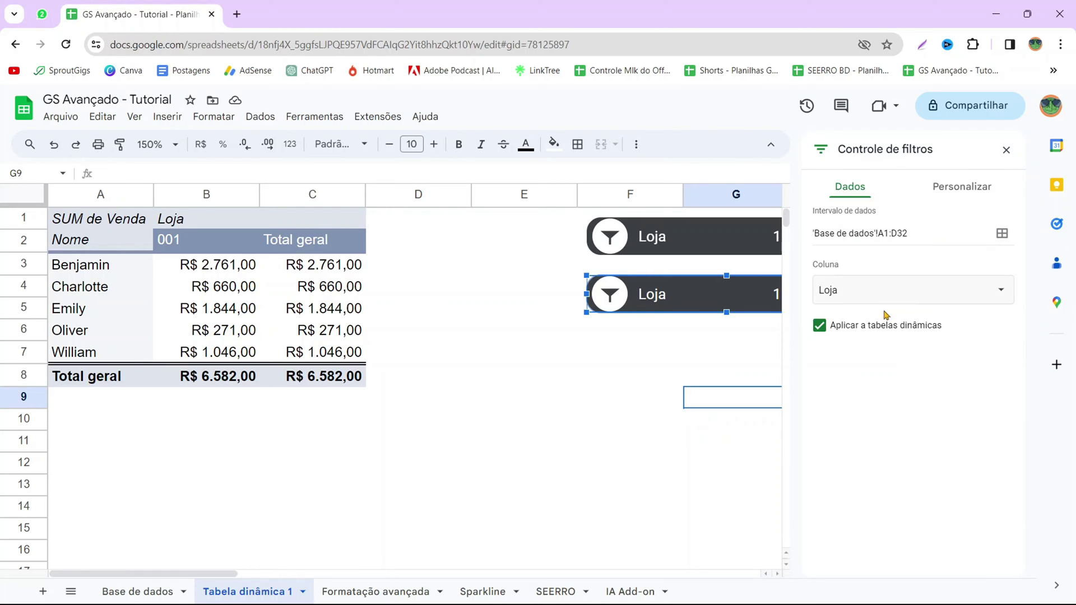
pyautogui.click(878, 303)
pyautogui.click(855, 335)
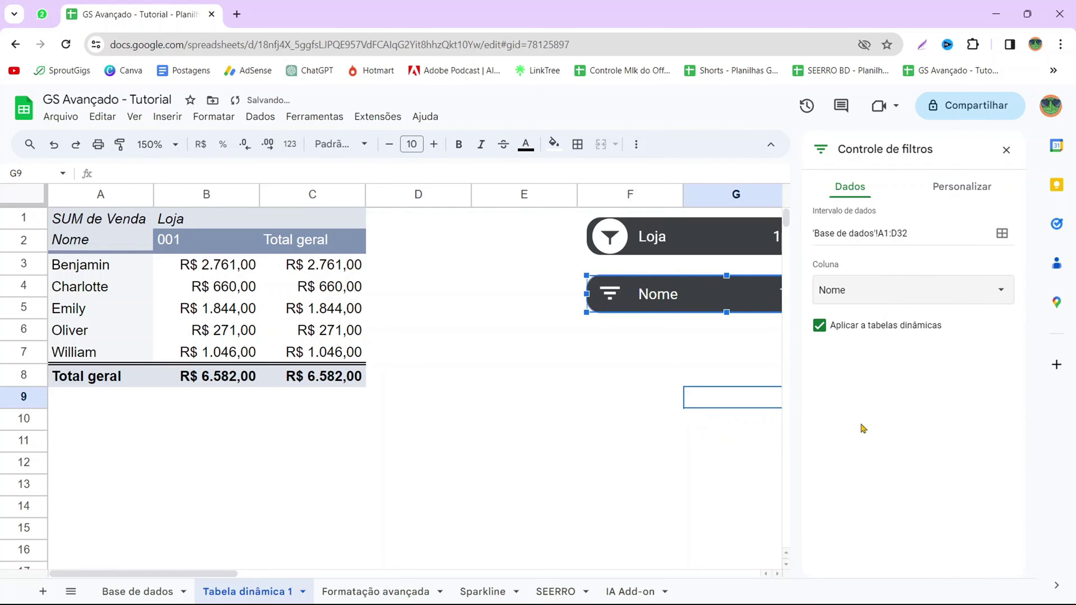
pyautogui.click(1006, 150)
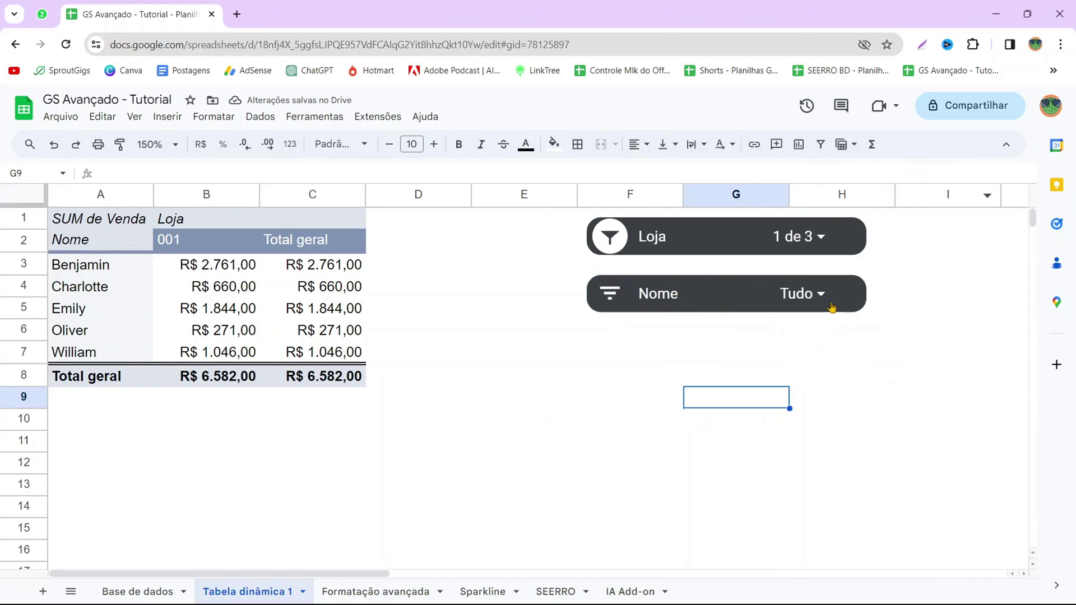
# Exclude the seller in row 5 from the pivot table using the Nome filter control
pyautogui.click(826, 298)
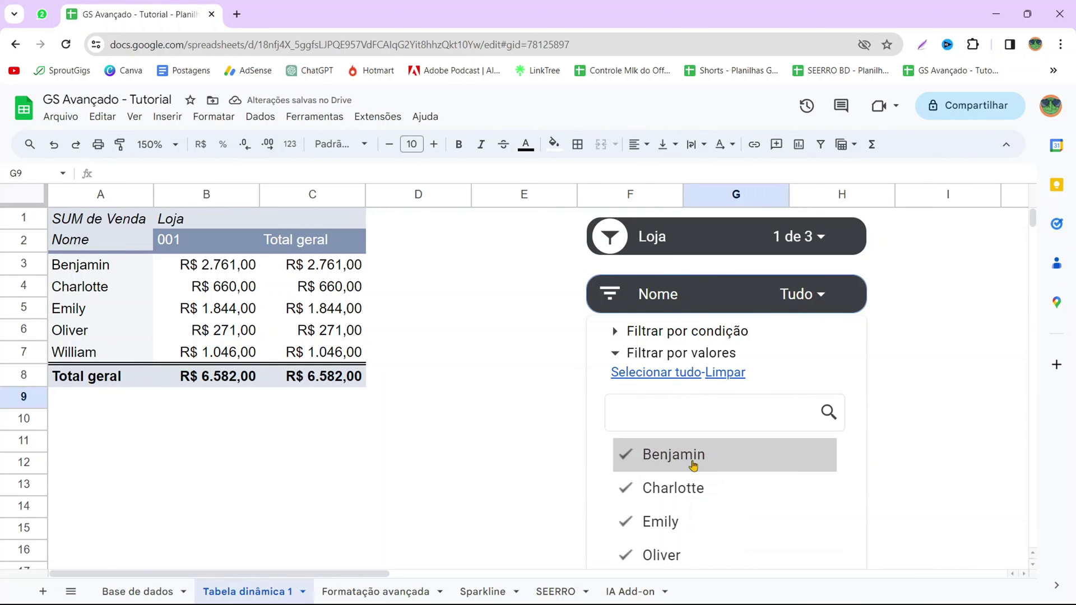
pyautogui.click(684, 520)
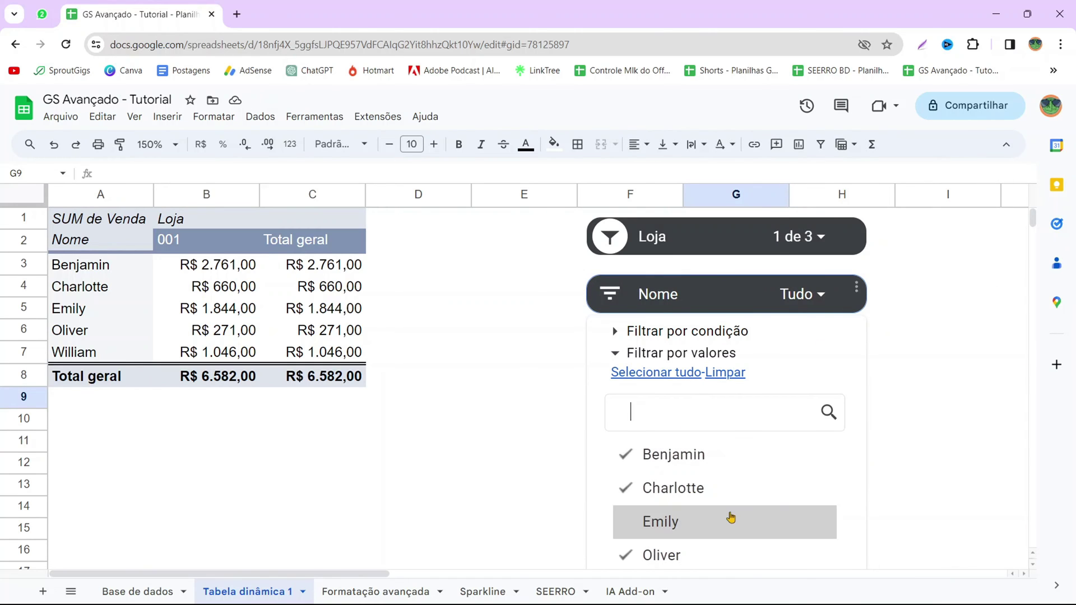
pyautogui.click(621, 354)
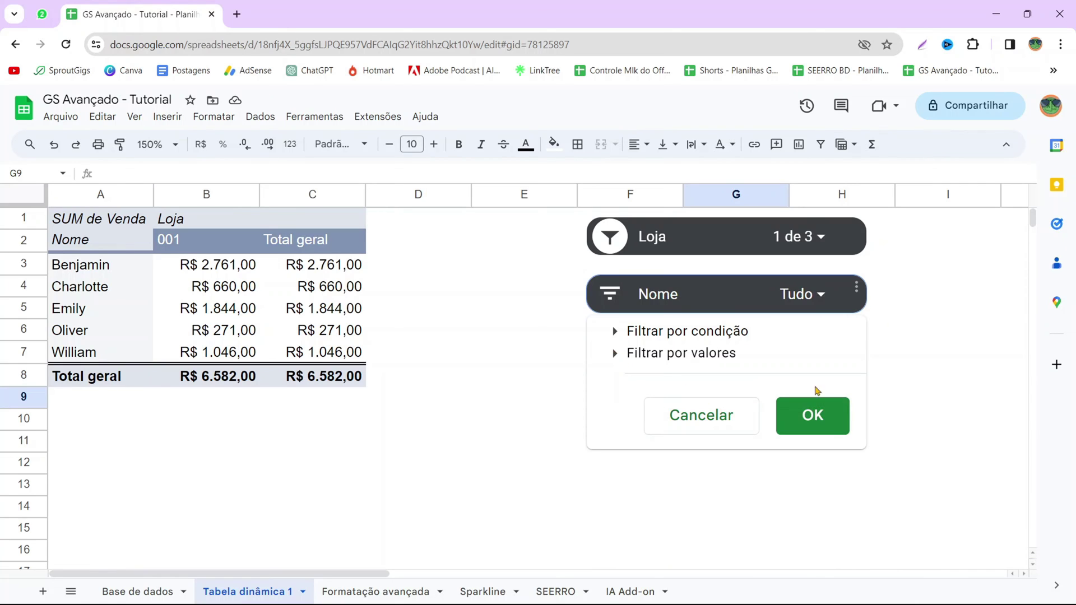
pyautogui.click(820, 423)
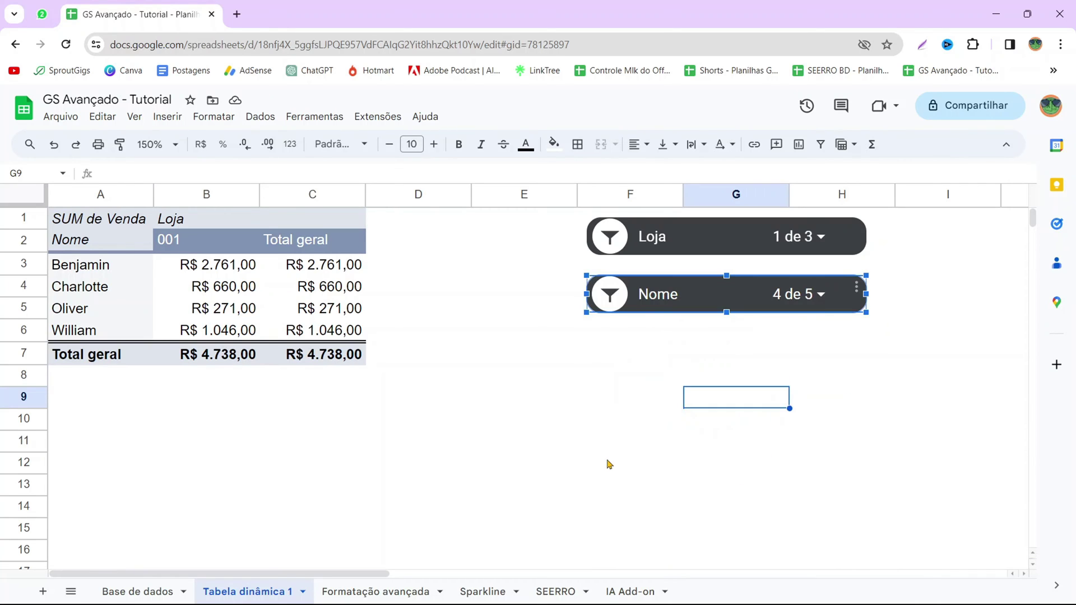
pyautogui.click(236, 377)
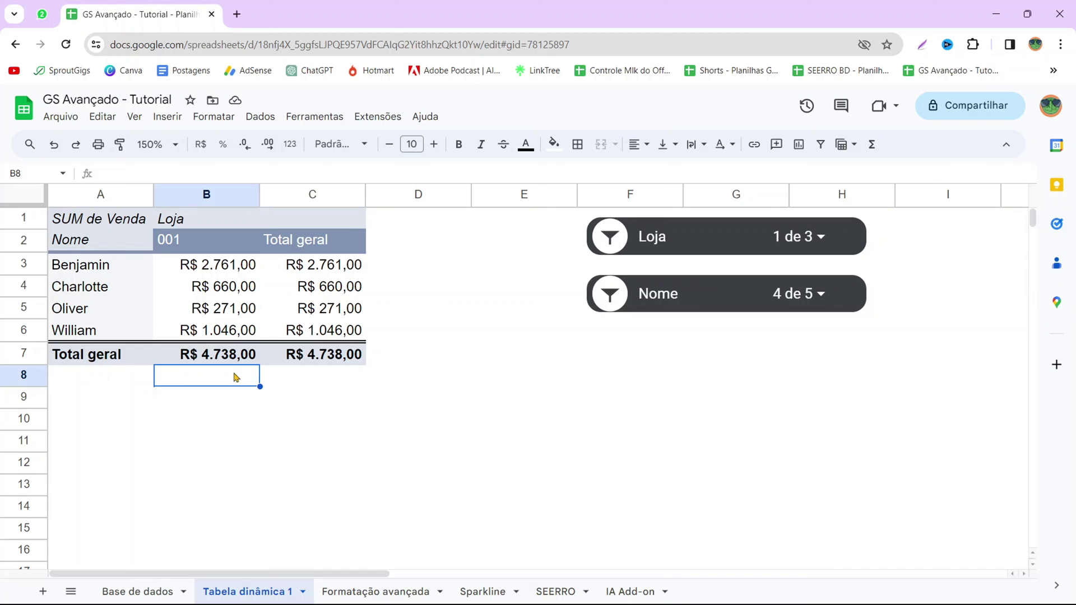
# Switch to the Formatação avançada sheet and check the Status entries in D5:D7
pyautogui.hotkey('ctrl', 'shift', 'pagedown')
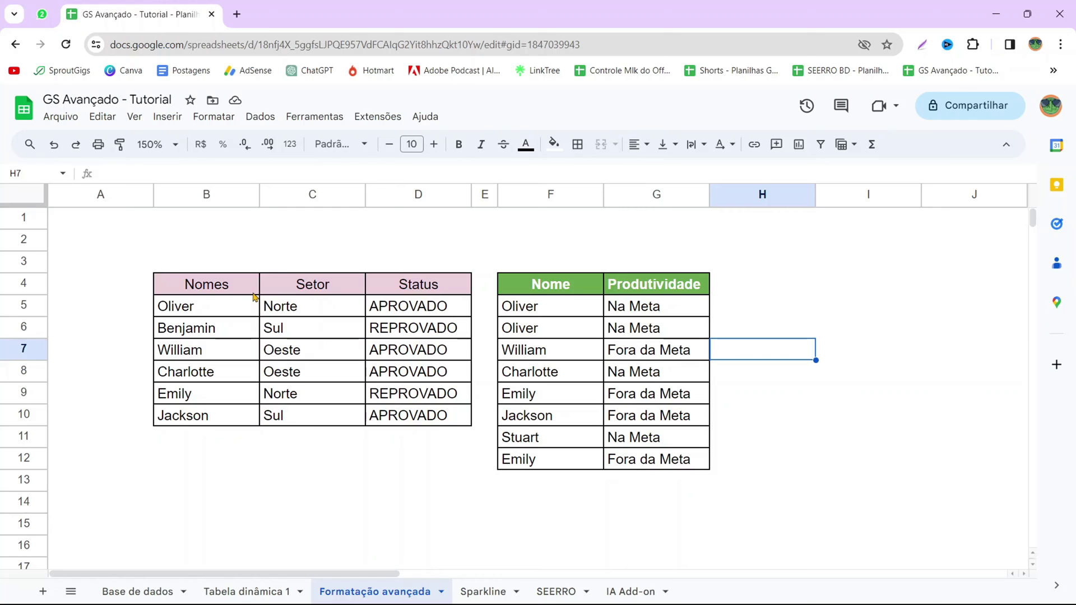
pyautogui.click(425, 308)
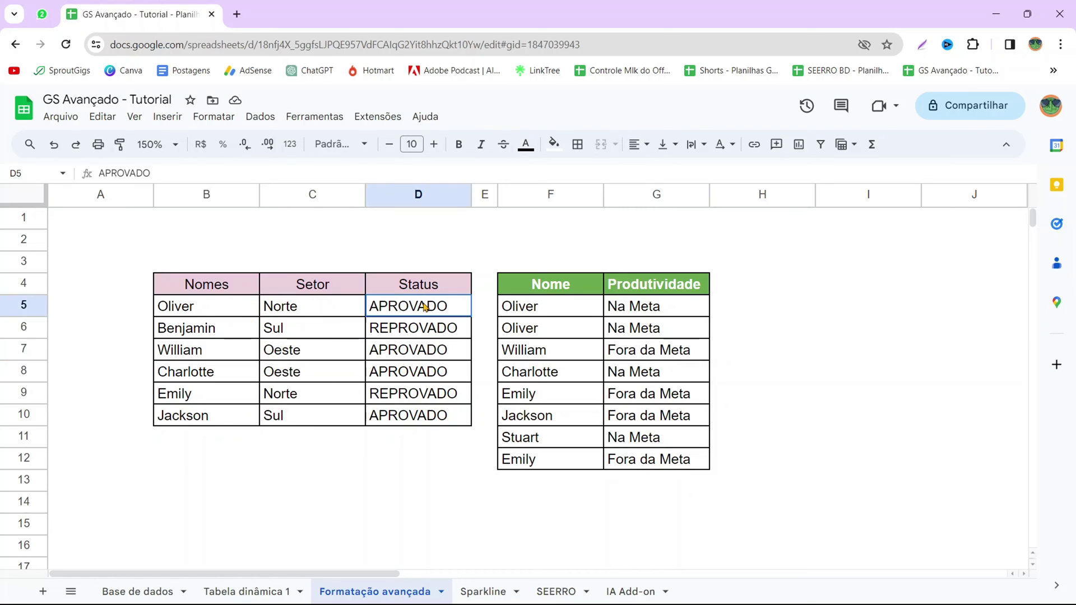
pyautogui.click(438, 333)
pyautogui.click(432, 355)
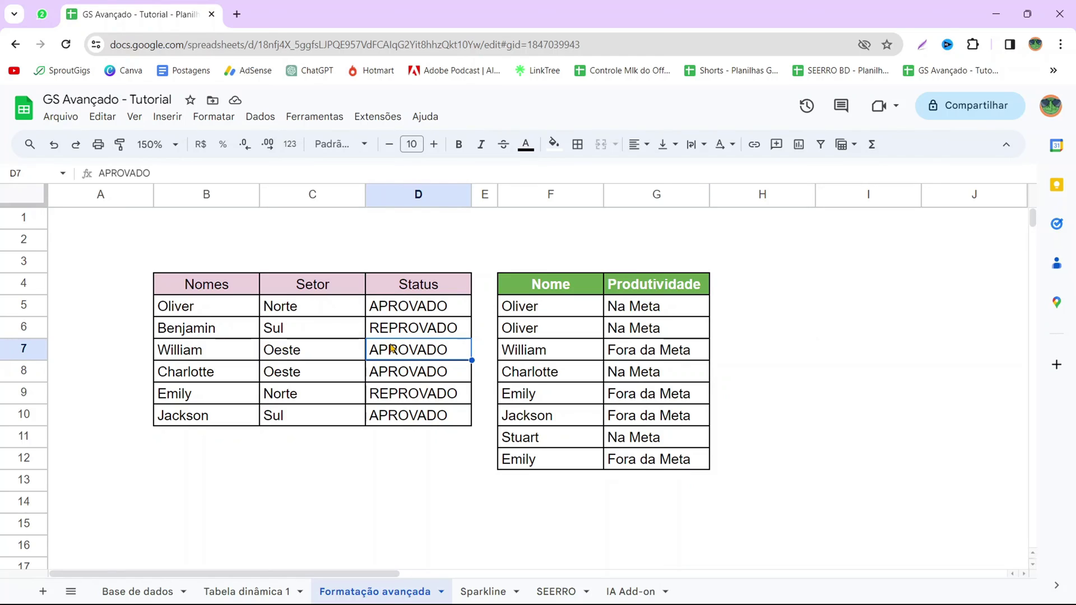
pyautogui.click(410, 308)
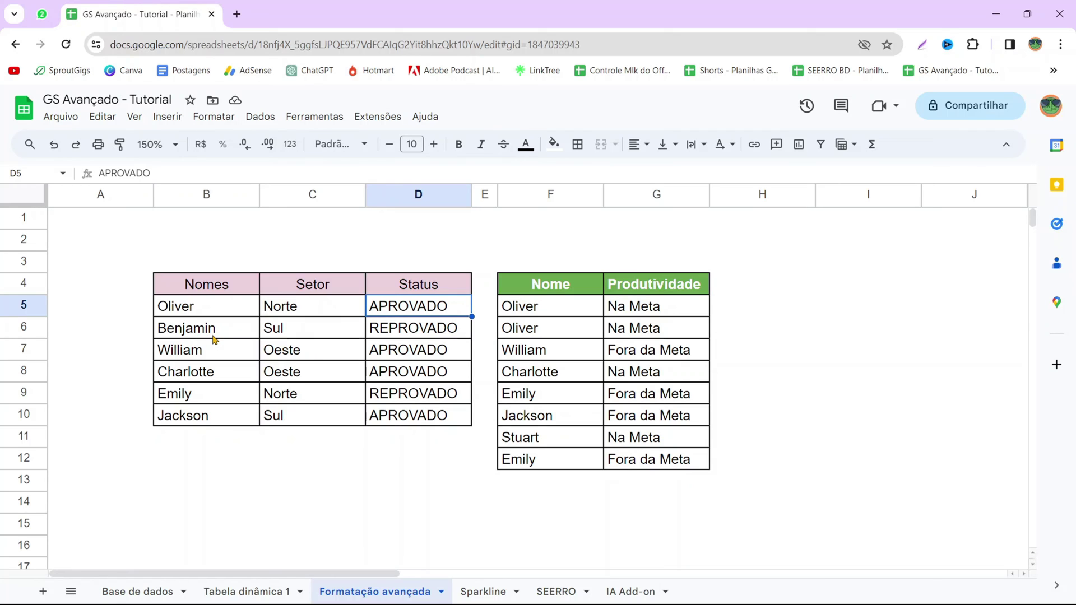
# Add a conditional formatting rule to B5:D10 with the condition "A fórmula personalizada é"
pyautogui.moveTo(202, 308); pyautogui.dragTo(432, 425)
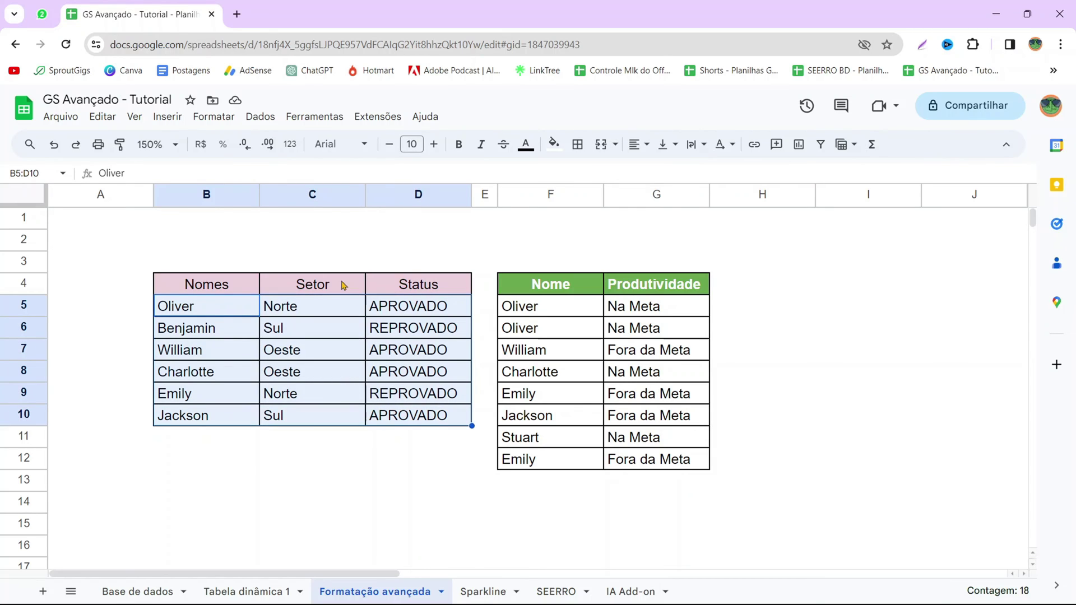
pyautogui.click(223, 121)
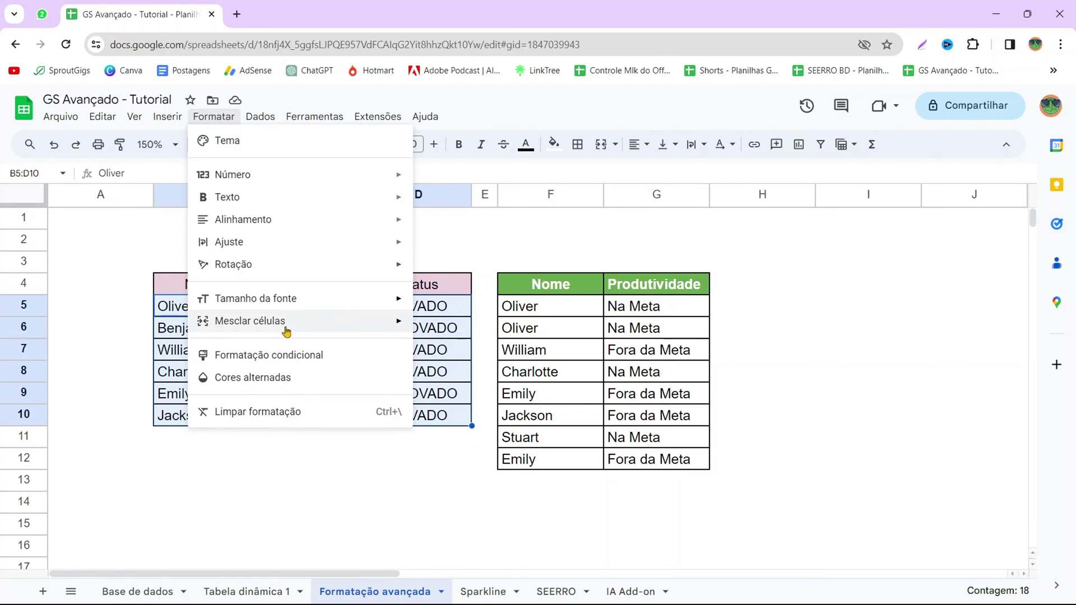
pyautogui.click(300, 357)
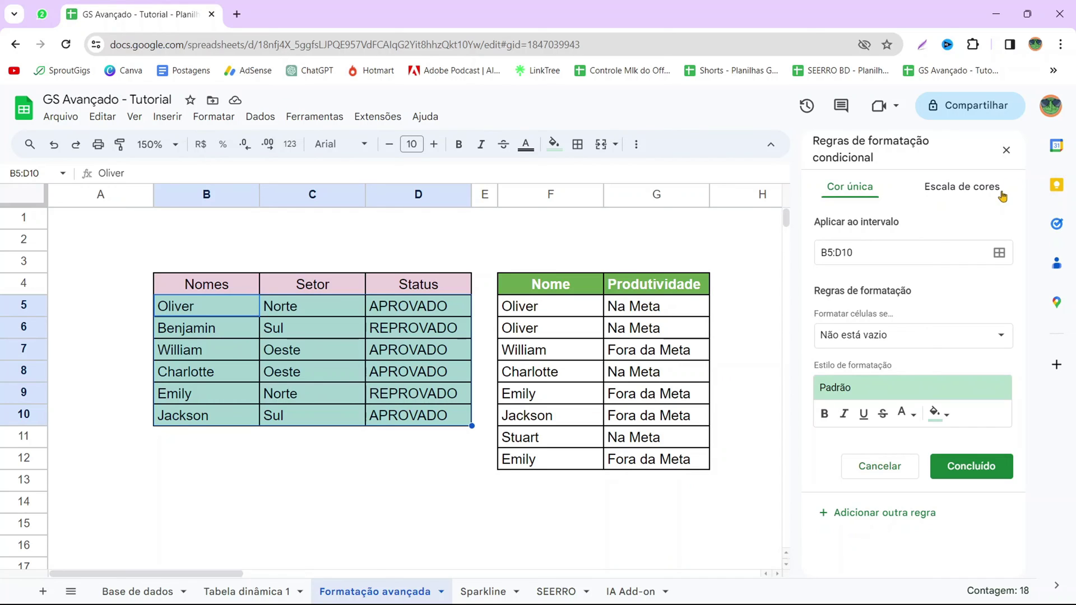
pyautogui.click(897, 342)
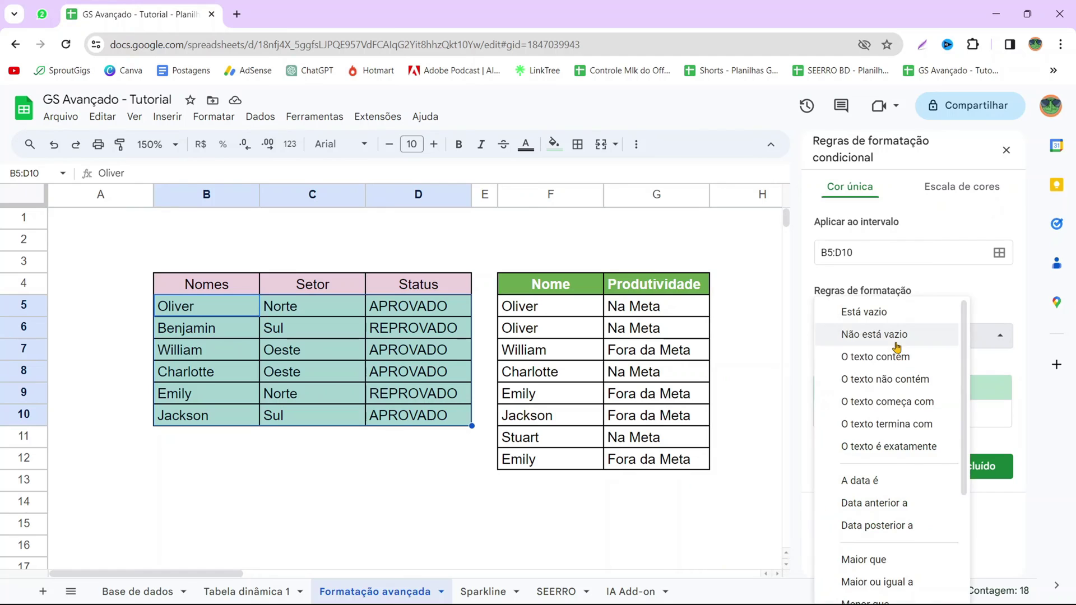
pyautogui.scroll(-3, 902, 392)
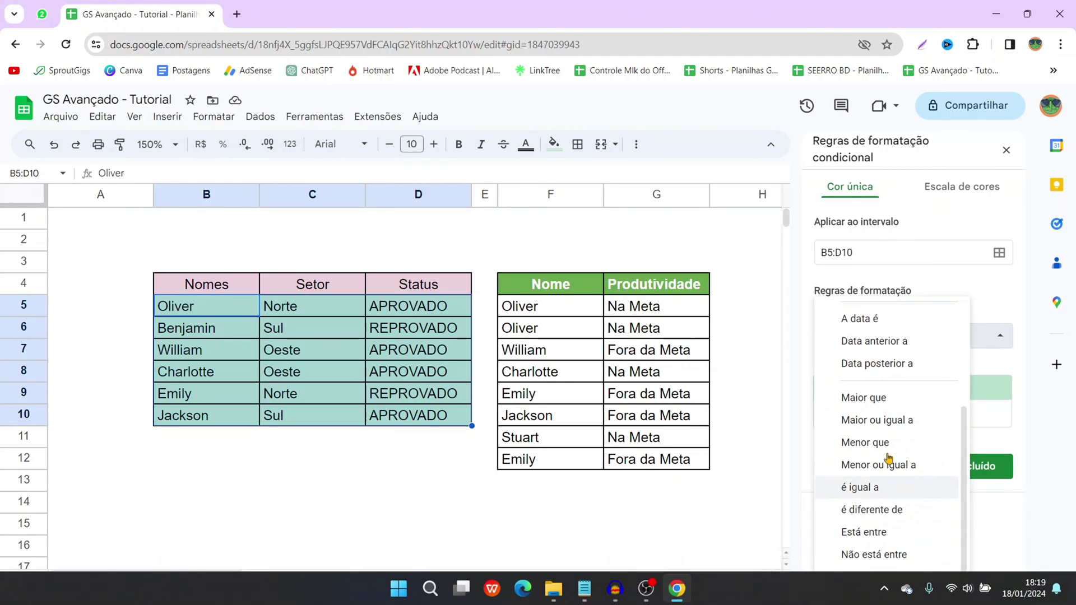
pyautogui.scroll(3, 888, 454)
pyautogui.scroll(-3, 891, 420)
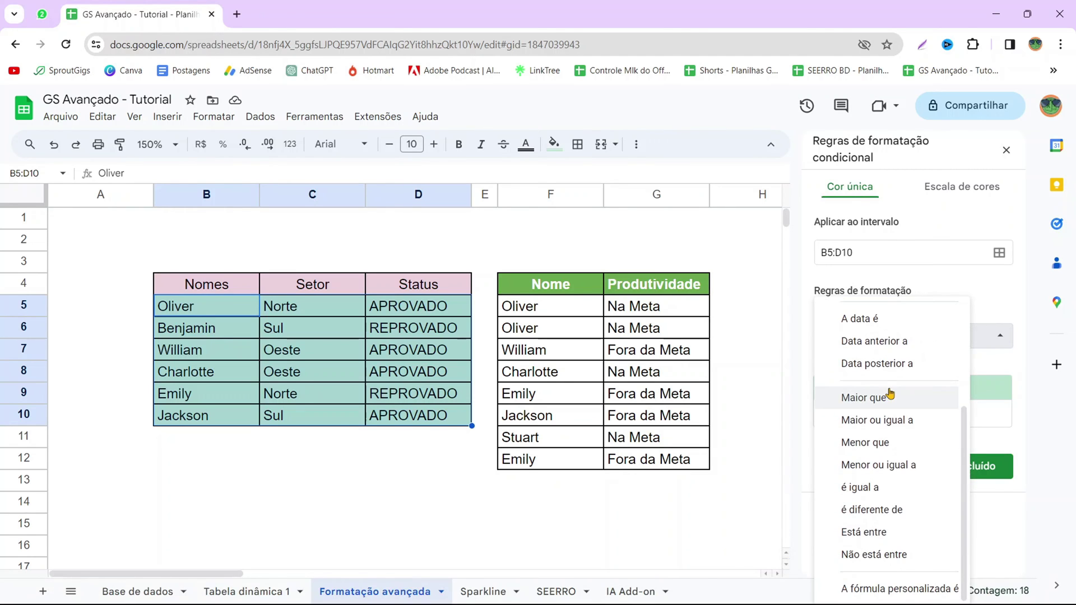
pyautogui.click(881, 589)
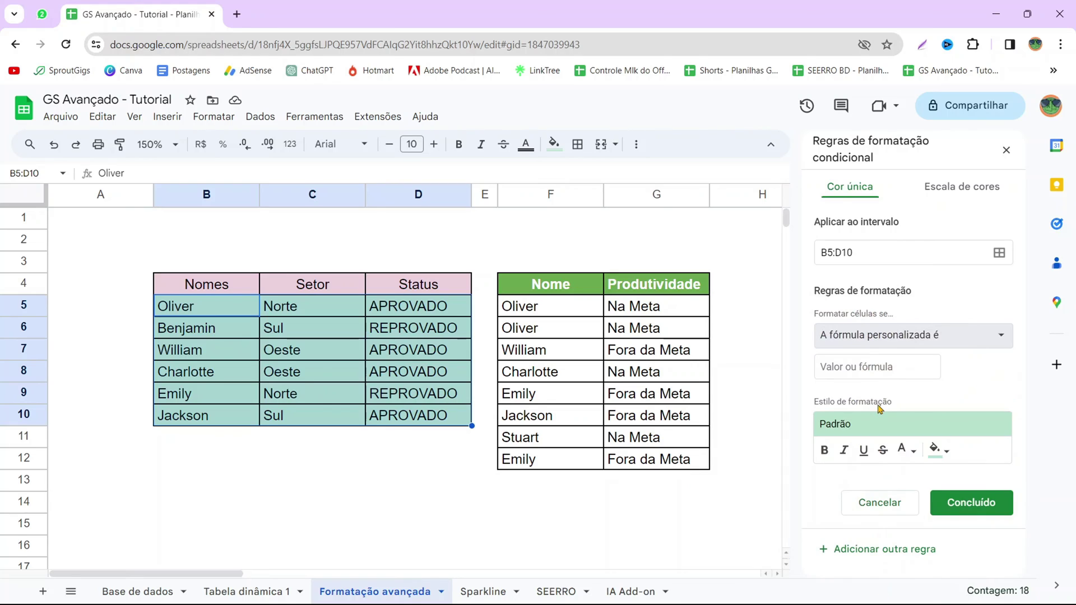
# Enter =$D5="APROVADO" as the rule's custom formula, with column D locked as an absolute reference
pyautogui.click(926, 367)
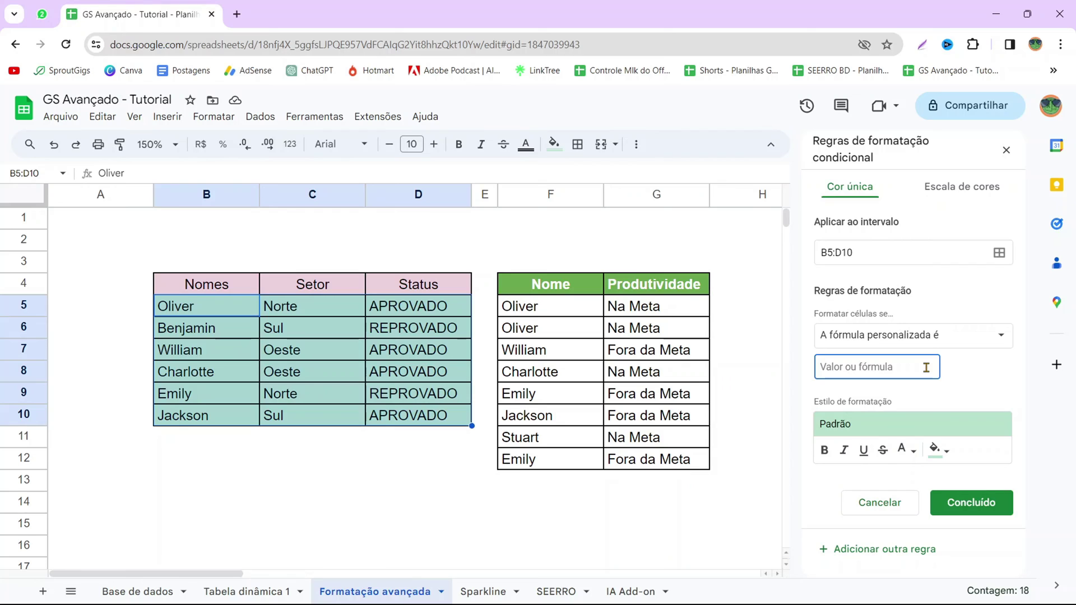
pyautogui.write('=')
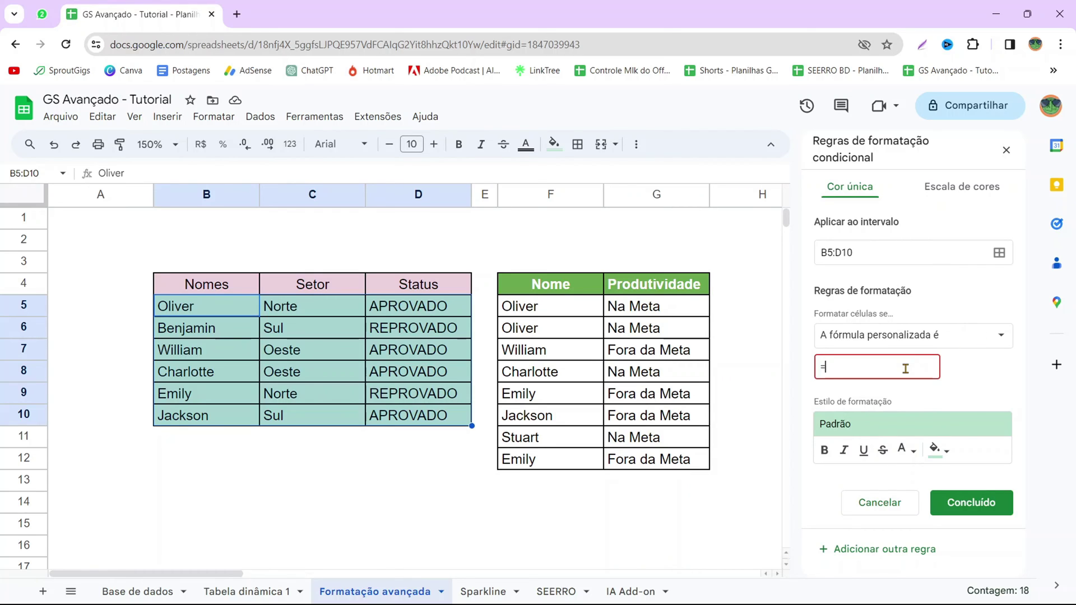
pyautogui.write('D5')
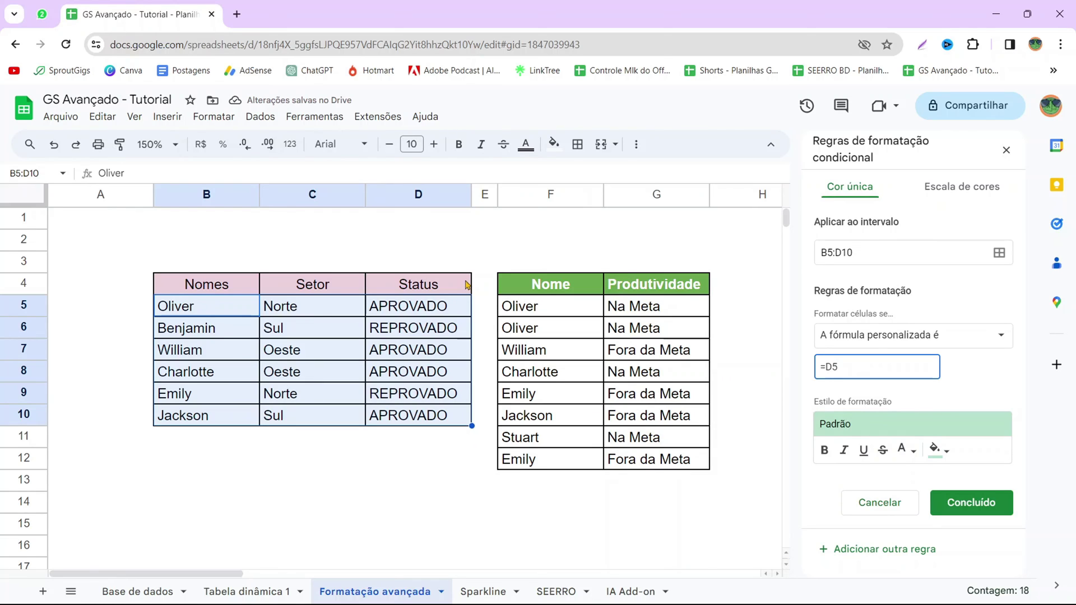
pyautogui.write('=')
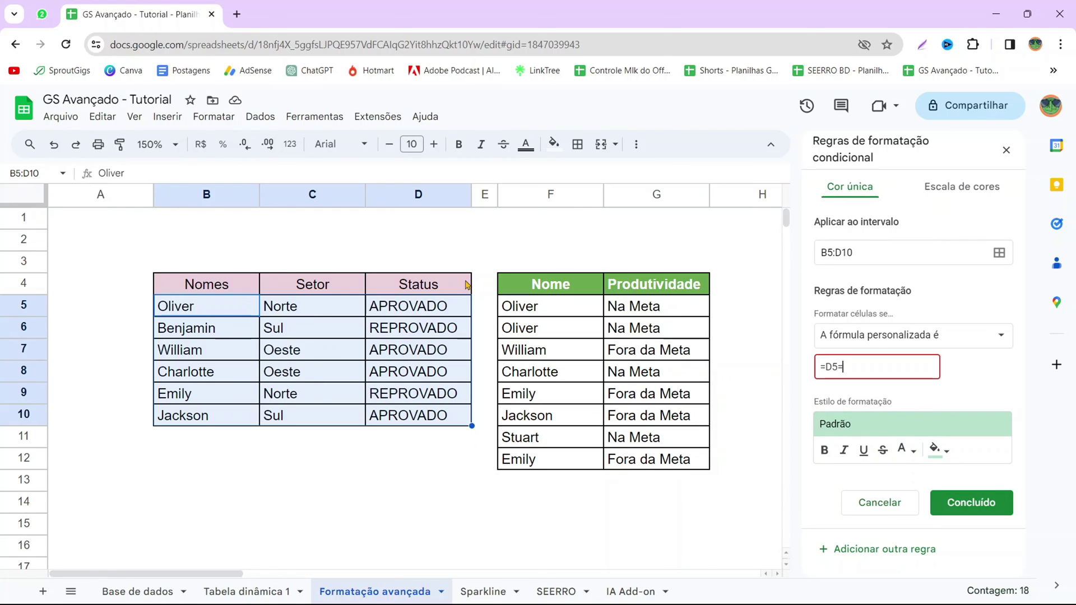
pyautogui.write('"APROVADO"')
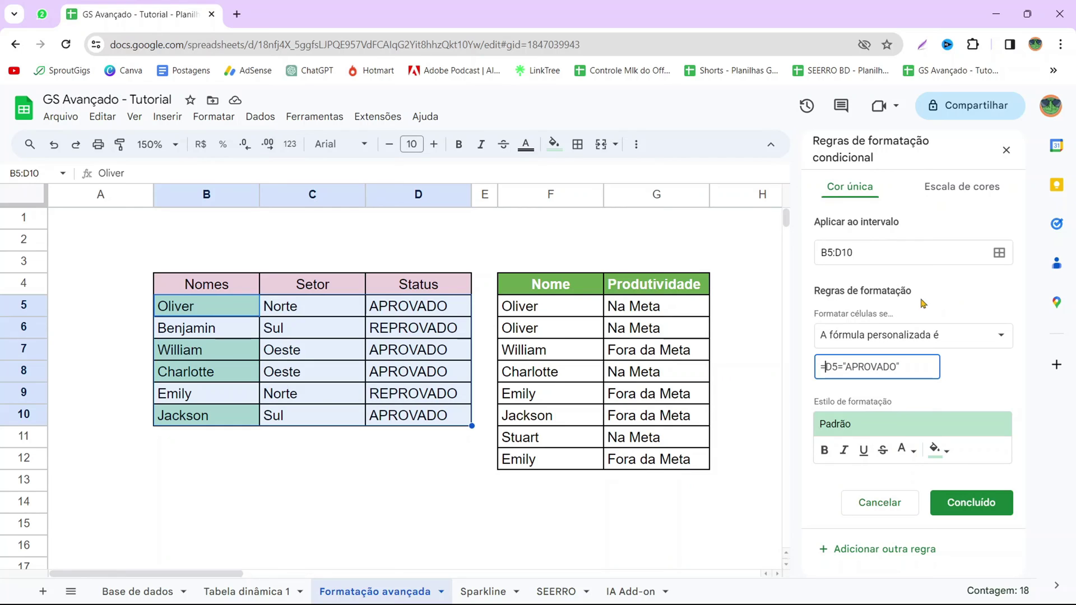
pyautogui.write('$')
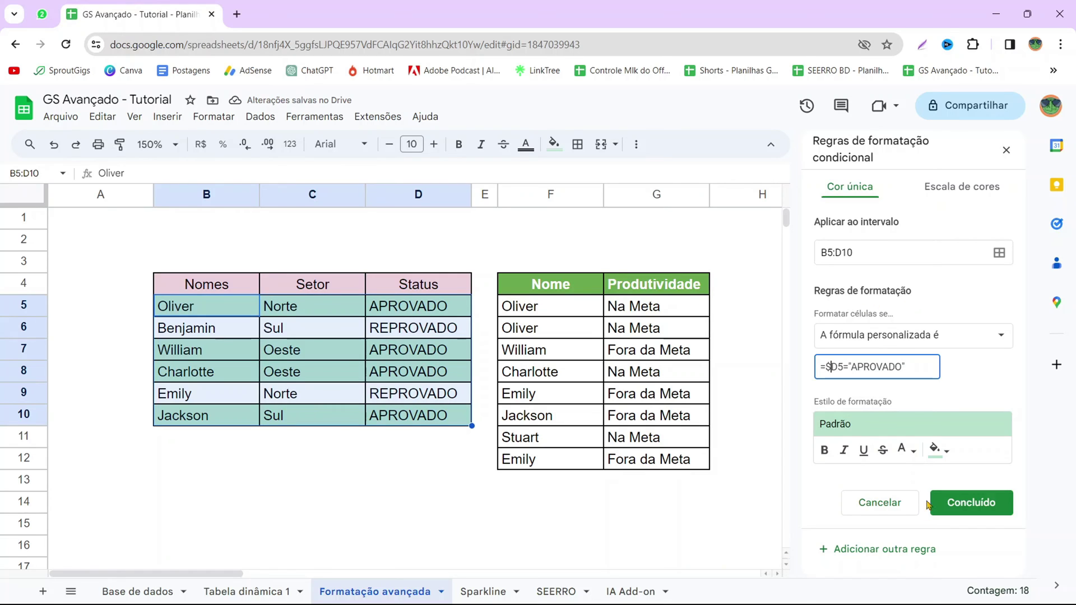
# Save the conditional formatting rule that highlights rows of B5:D10 using the formula =$D5="APROVADO"
pyautogui.click(964, 511)
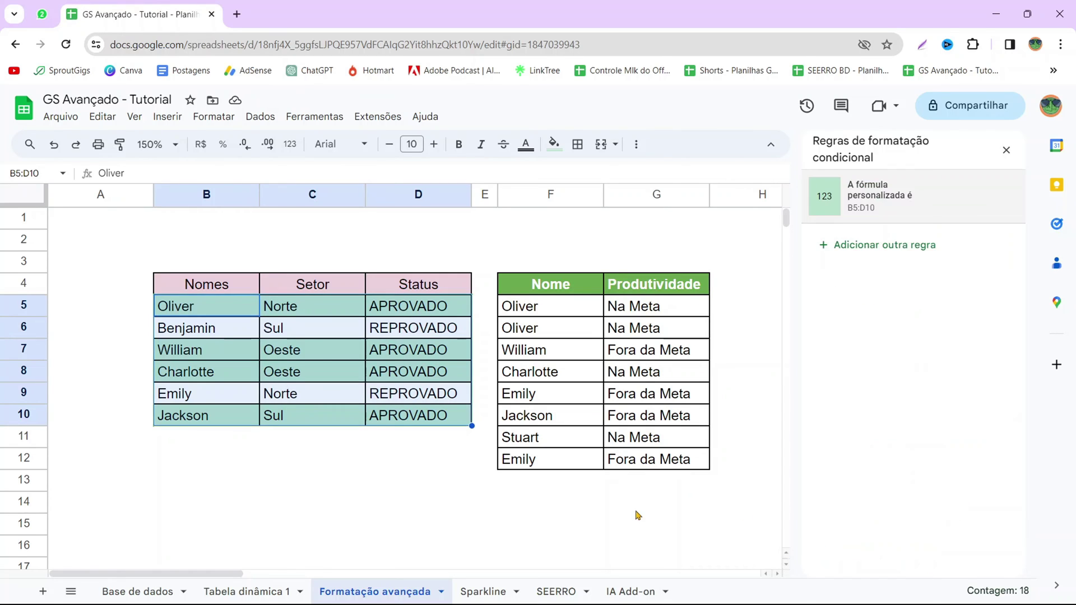
pyautogui.click(378, 489)
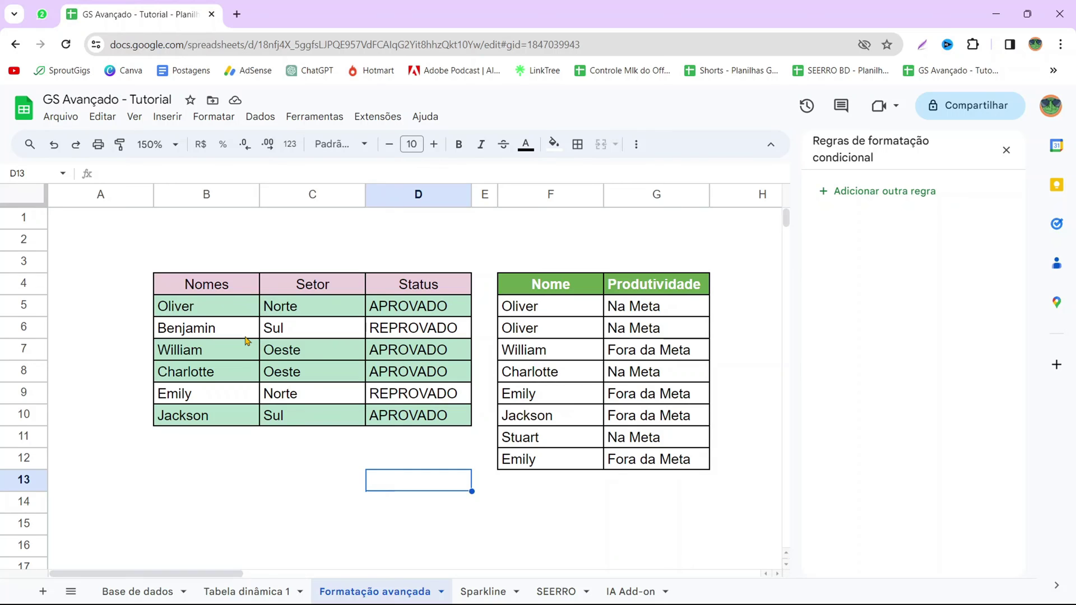
# Add a second conditional formatting rule to B5:D10 with the light red preset style and a custom formula condition
pyautogui.moveTo(199, 313); pyautogui.dragTo(440, 423)
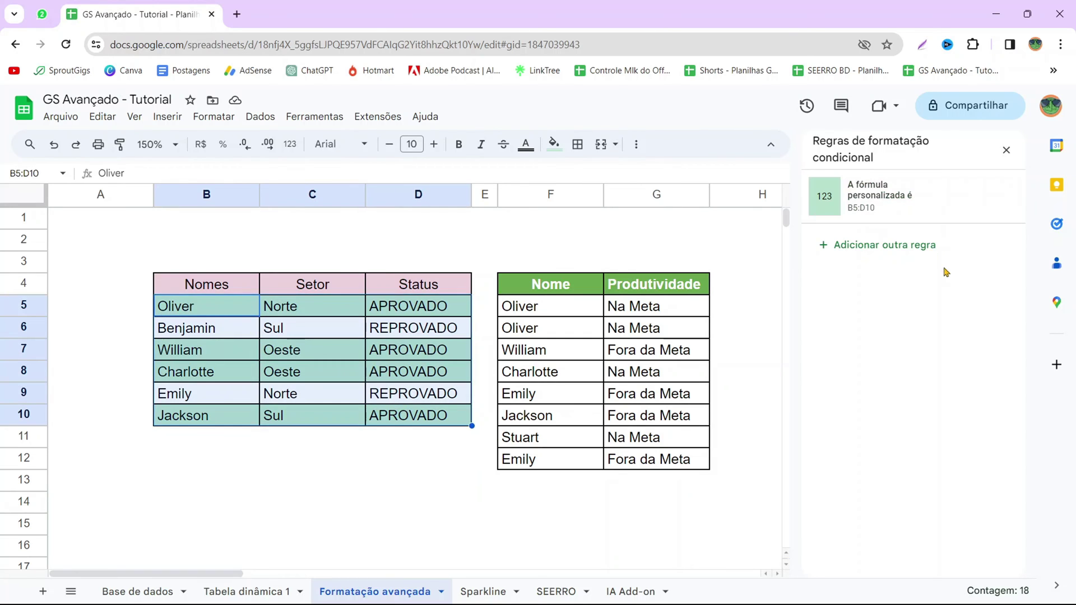
pyautogui.click(892, 247)
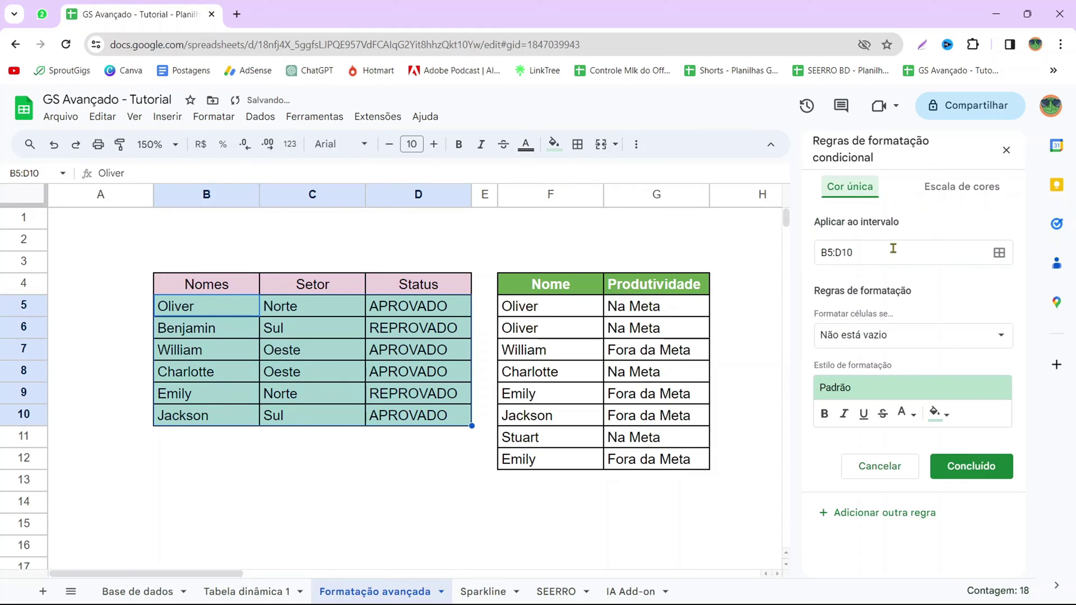
pyautogui.click(902, 393)
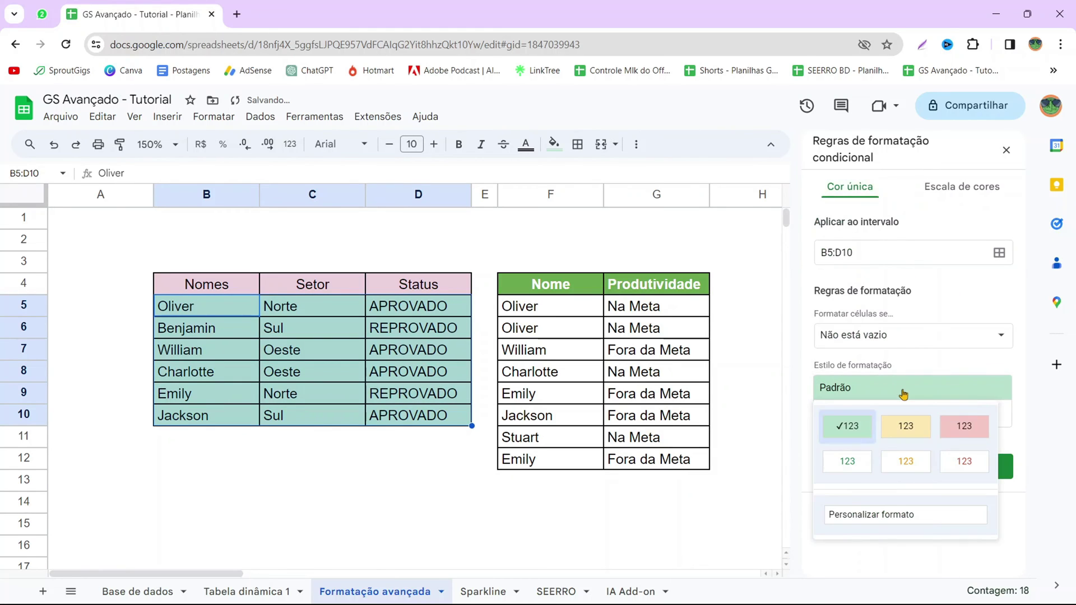
pyautogui.click(960, 430)
pyautogui.click(932, 337)
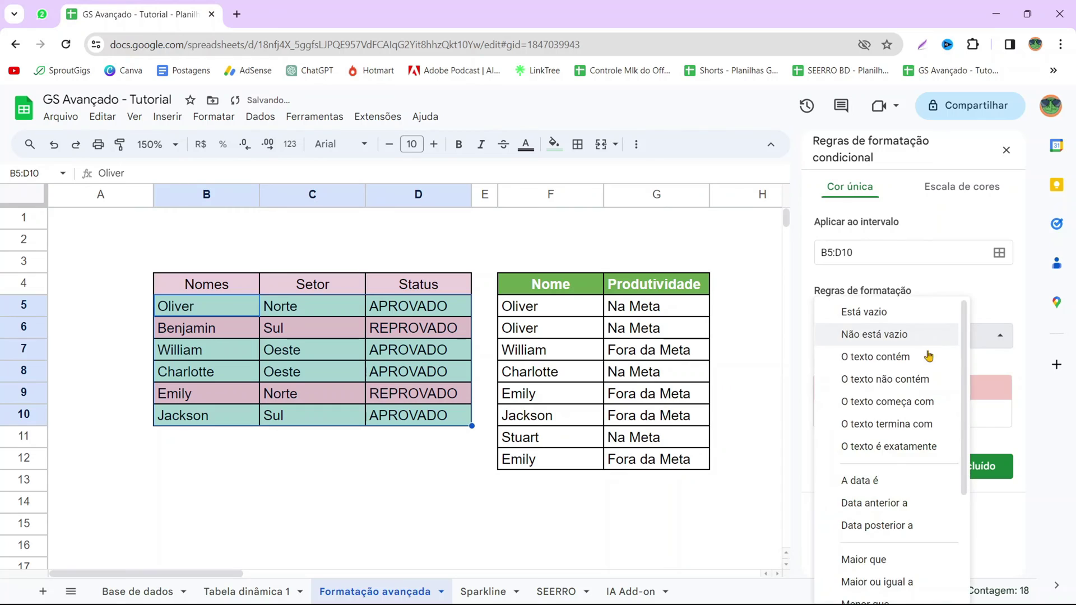
pyautogui.scroll(-5, 928, 357)
pyautogui.click(892, 586)
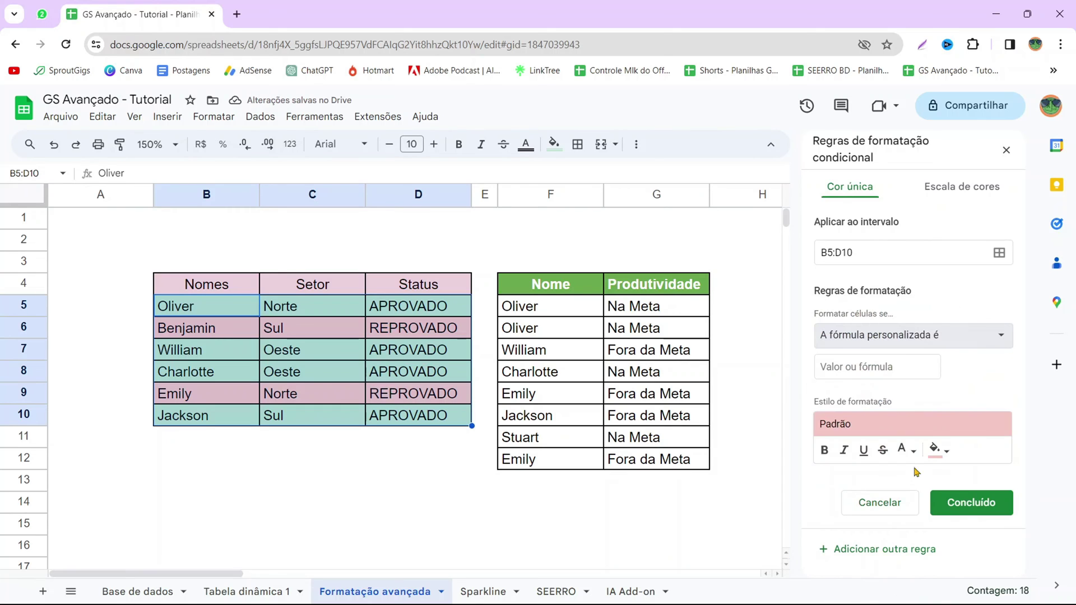
# Enter =$D5="REPROVADO" as the red rule's custom formula and save the rule
pyautogui.click(886, 364)
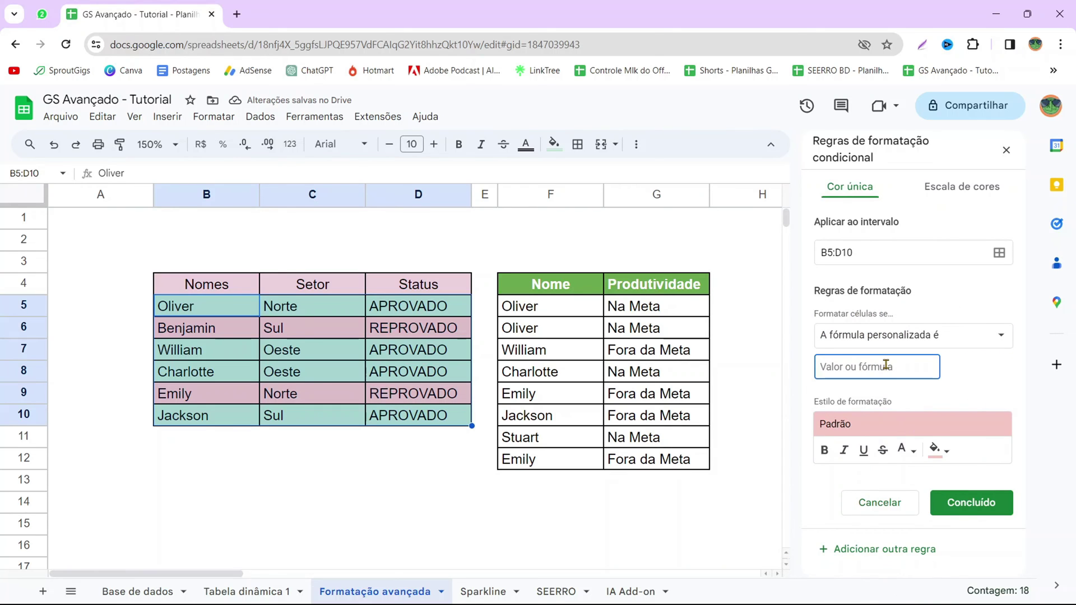
pyautogui.write('=')
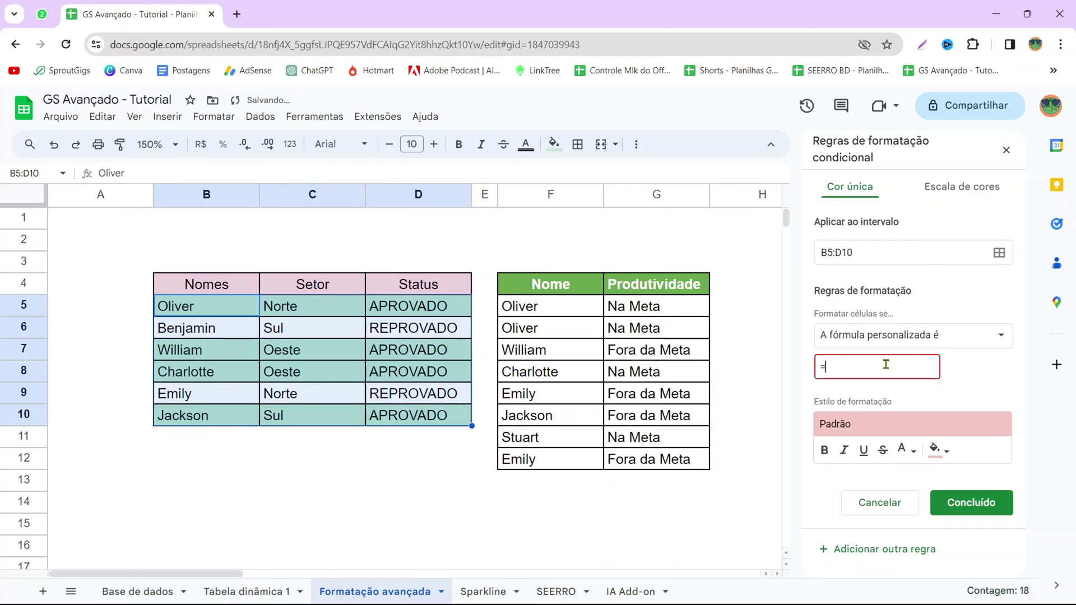
pyautogui.write('D5')
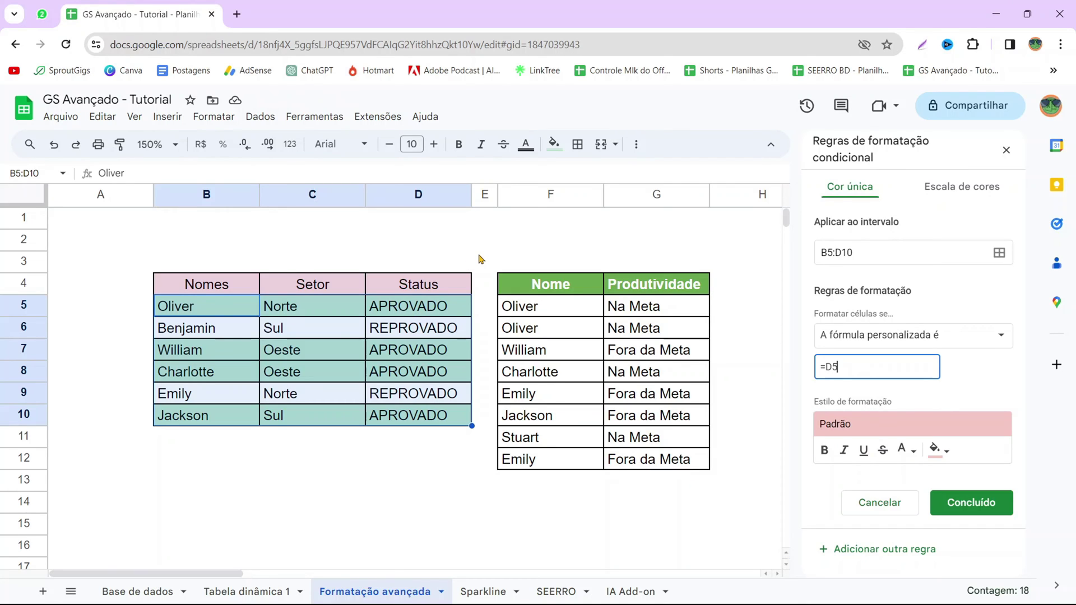
pyautogui.write('=')
pyautogui.write("'")
pyautogui.write('r')
pyautogui.write('REPROVADO"')
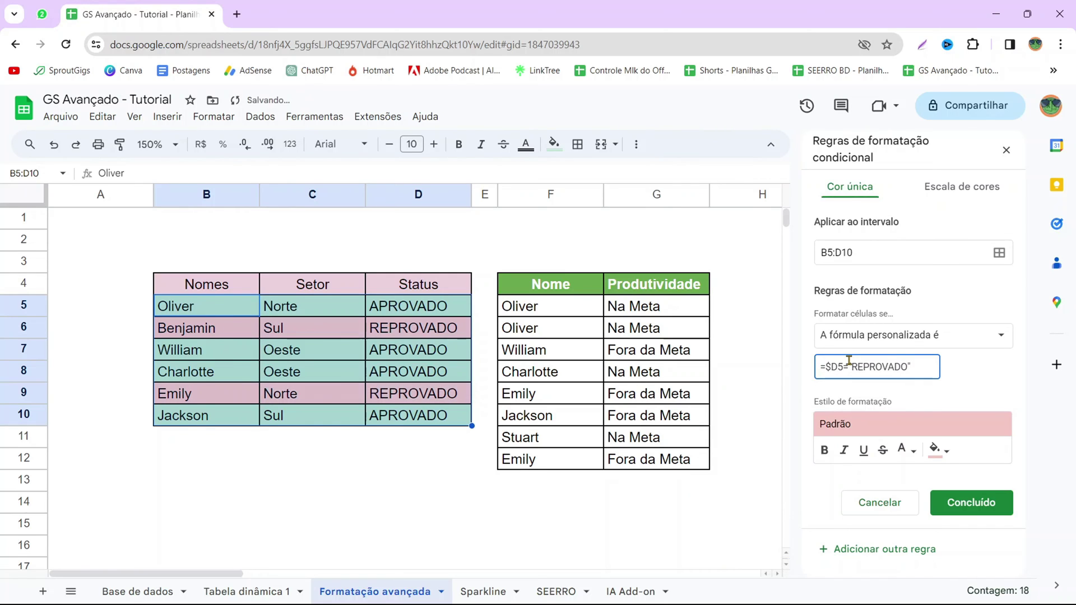
pyautogui.click(971, 502)
pyautogui.click(417, 480)
pyautogui.click(280, 482)
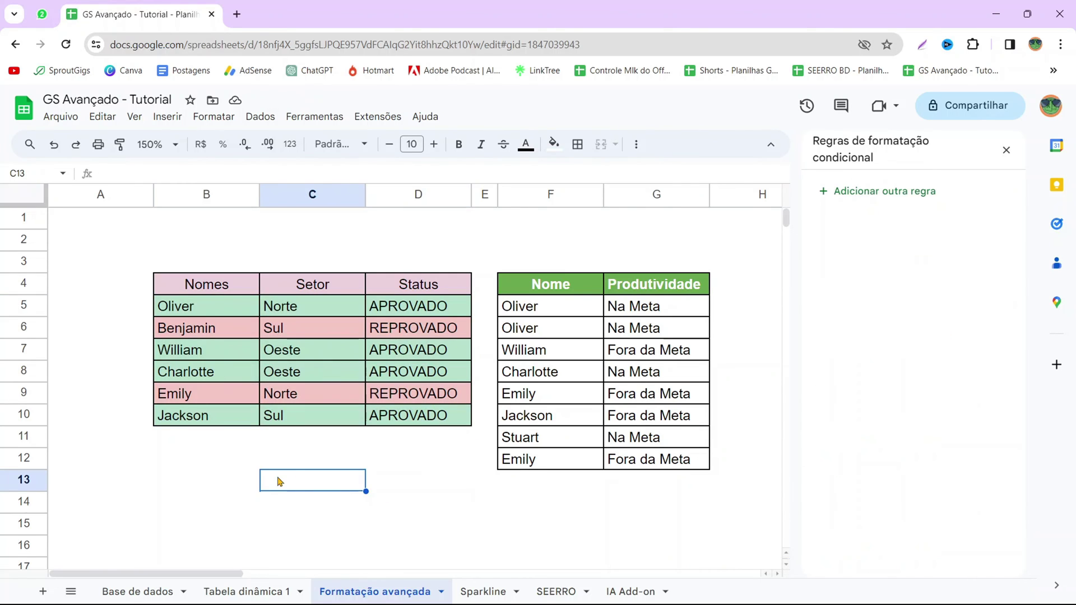
# Change the status in D8 and D10 to REPROVADO to test the rules, and close the conditional formatting rules
pyautogui.click(406, 336)
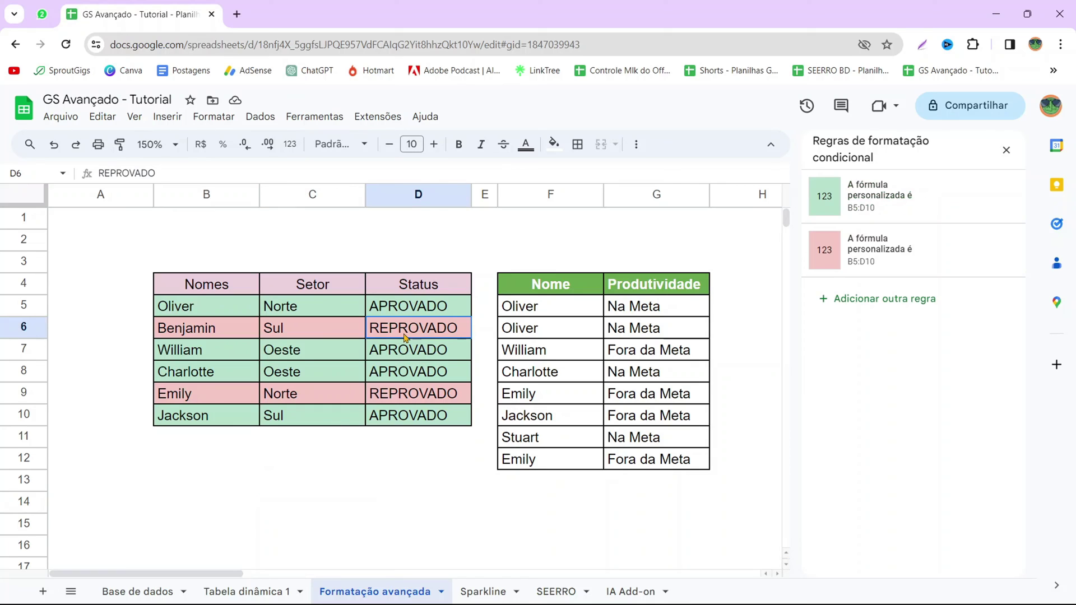
pyautogui.click(425, 375)
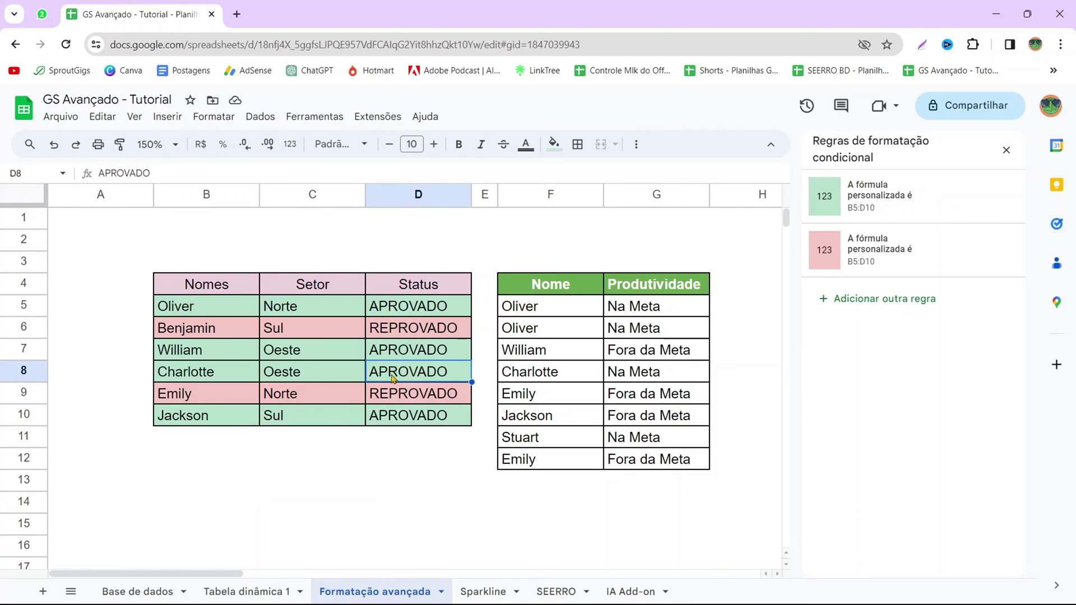
pyautogui.write('REPROVADO')
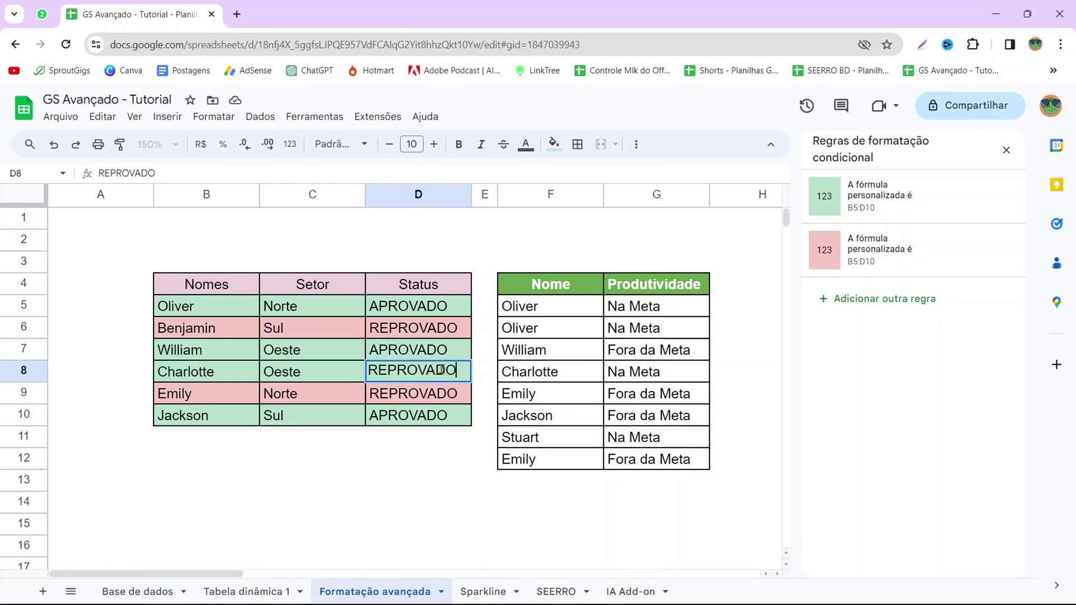
pyautogui.press('Return')
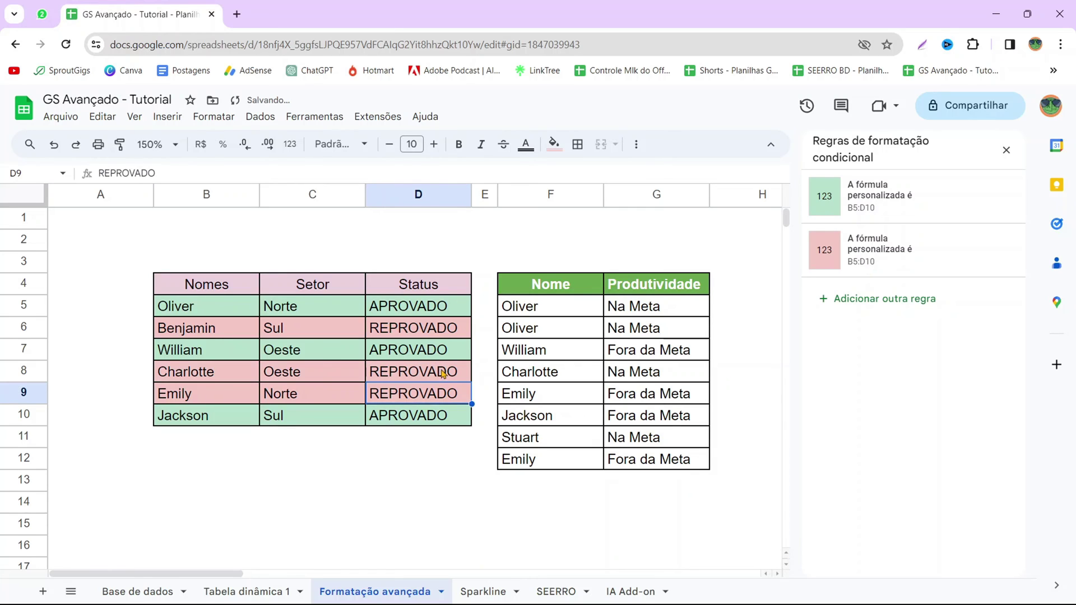
pyautogui.click(415, 420)
pyautogui.write('REPROV')
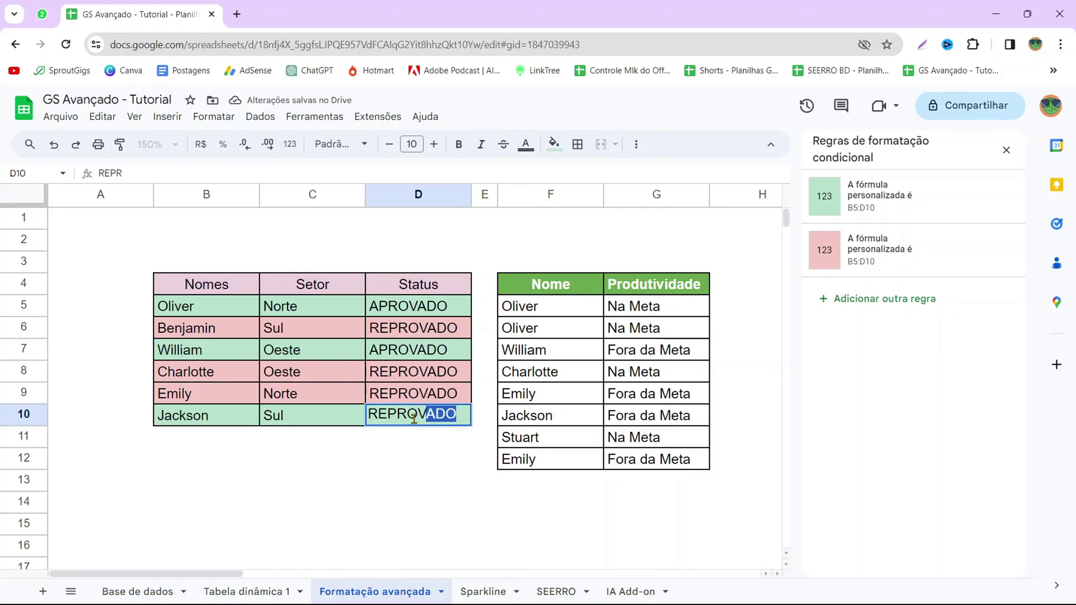
pyautogui.write('ADO')
pyautogui.press('Return')
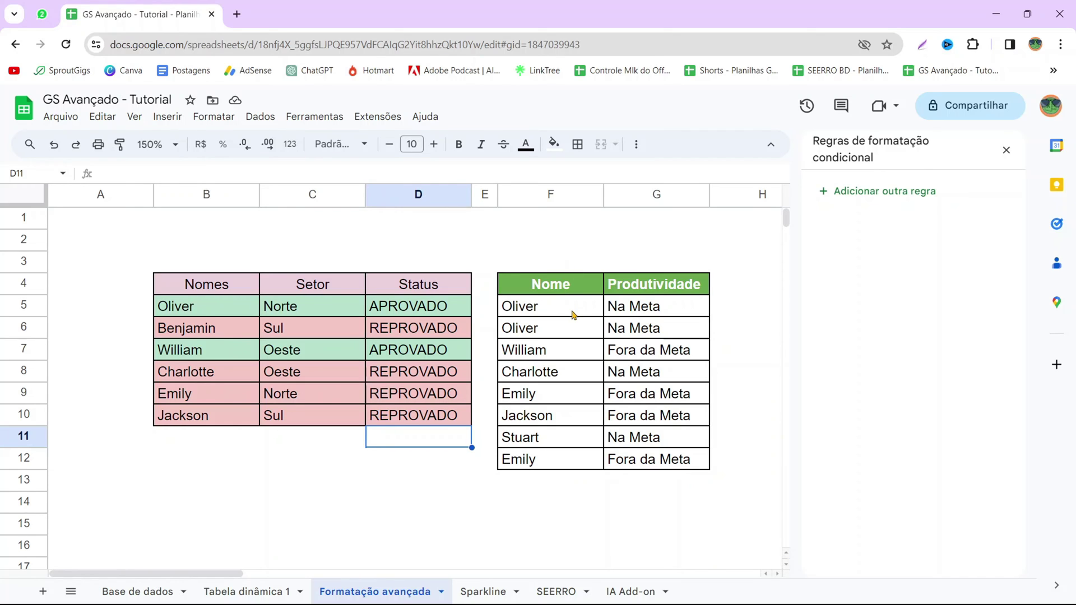
pyautogui.click(1006, 150)
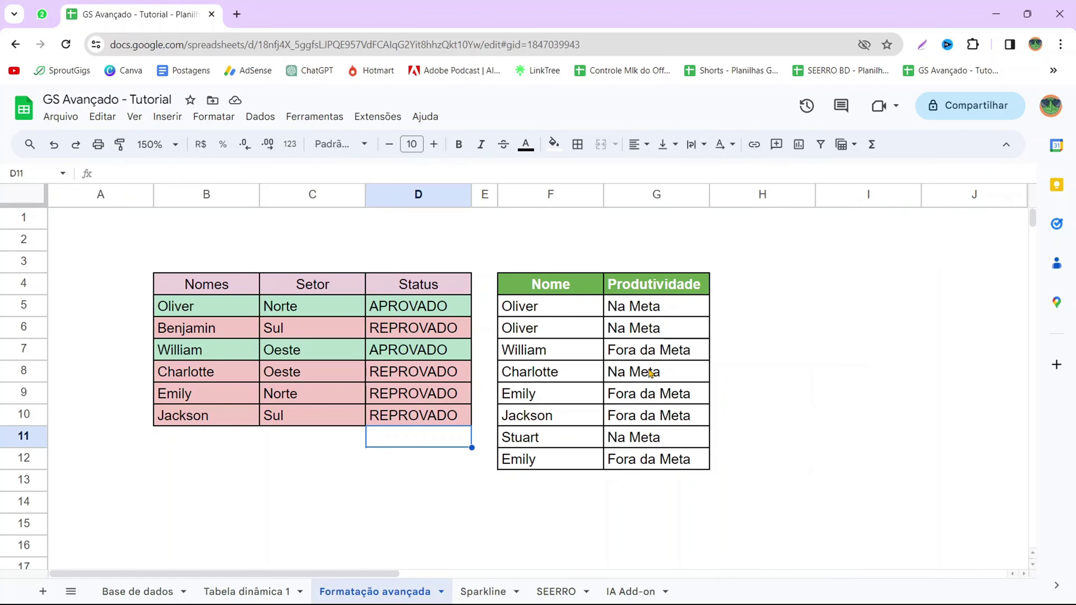
# Start a conditional formatting rule for F5:G12 with the custom formula condition
pyautogui.moveTo(557, 306); pyautogui.dragTo(615, 473)
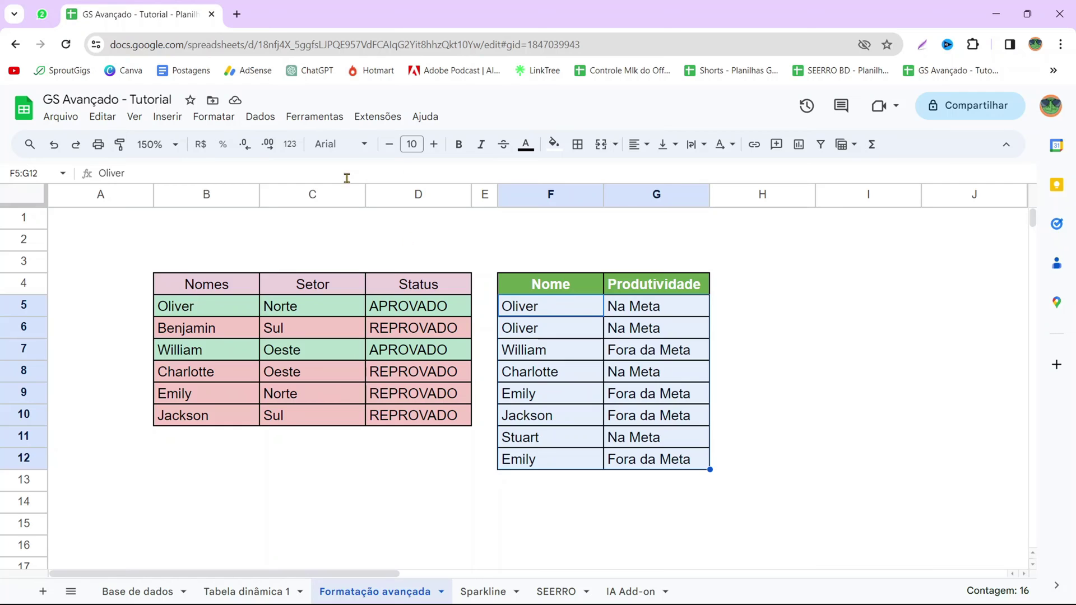
pyautogui.click(214, 116)
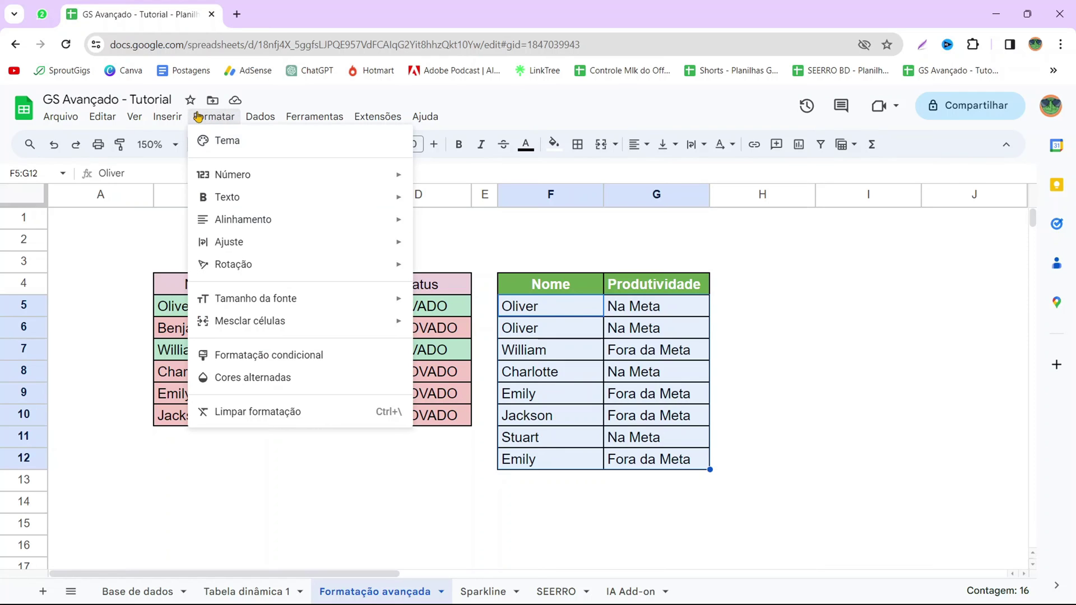
pyautogui.click(321, 354)
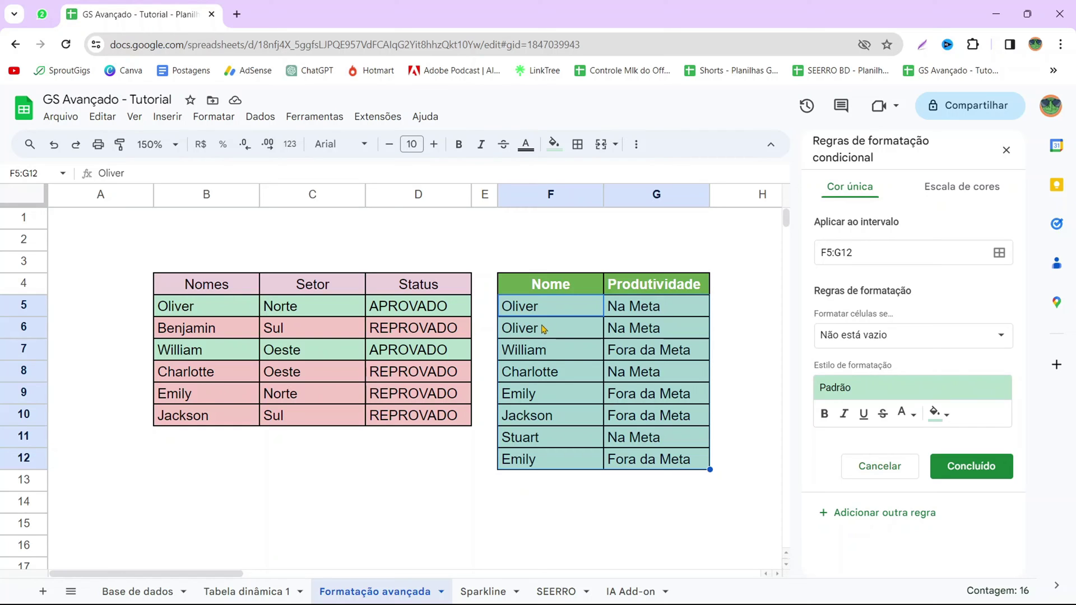
pyautogui.click(883, 344)
pyautogui.scroll(-3, 893, 415)
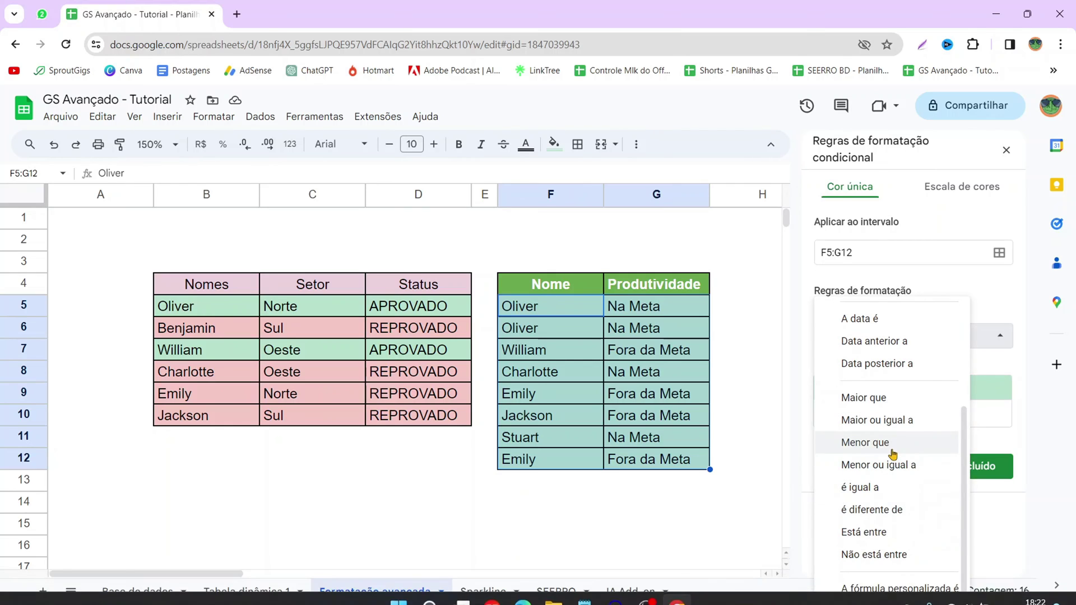
pyautogui.click(899, 587)
# Enter the duplicate-detecting formula =CONT.SE(F5:F;F5)>1 for the F5:G12 rule
pyautogui.click(890, 377)
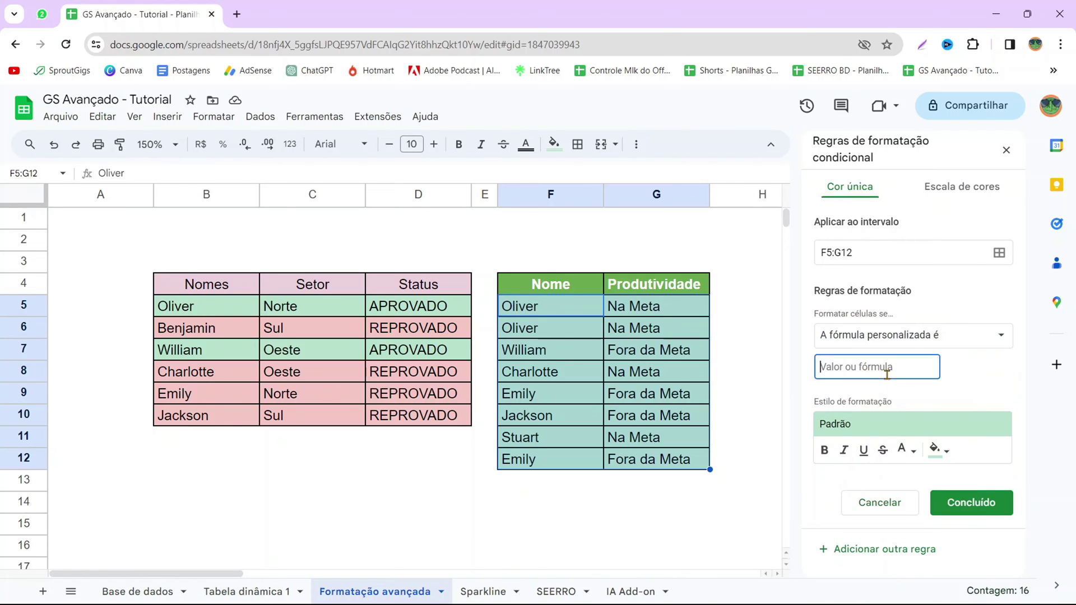
pyautogui.write('=CO')
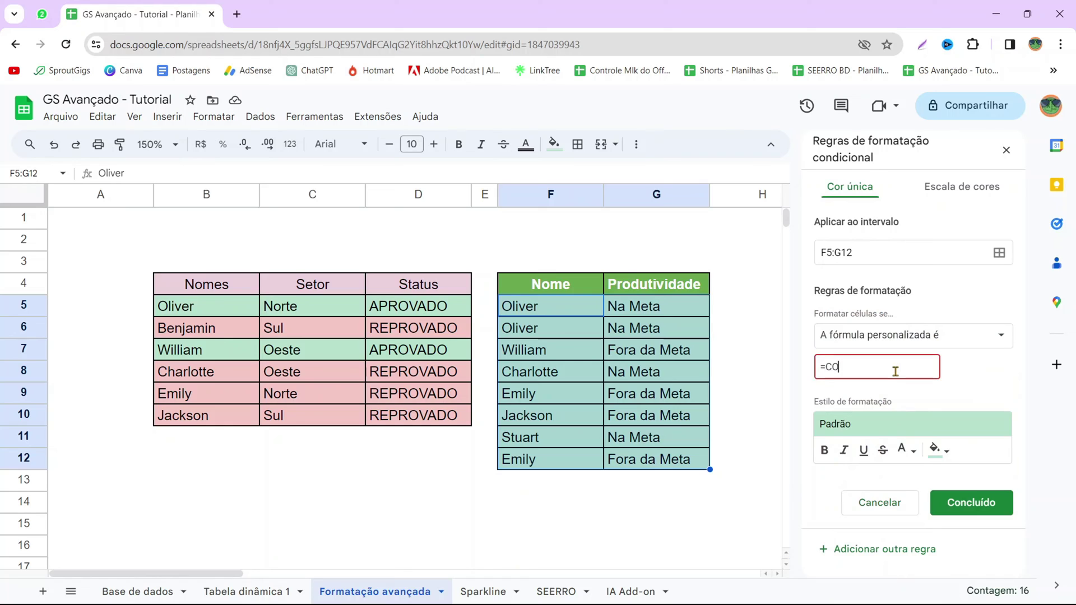
pyautogui.write('NT.SE')
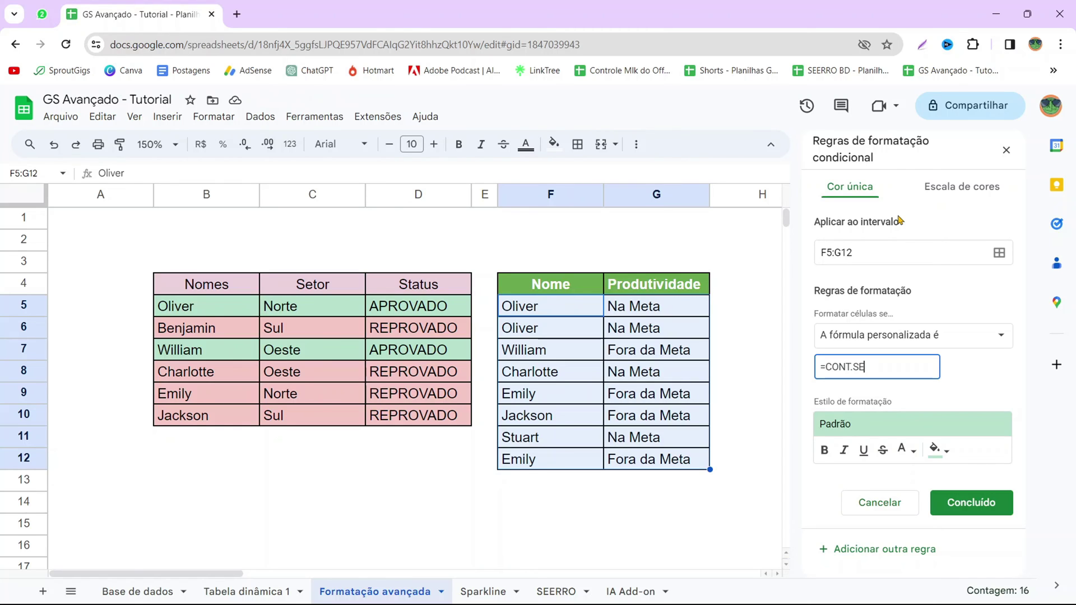
pyautogui.write('(')
pyautogui.write('F5')
pyautogui.write(':F')
pyautogui.write(';')
pyautogui.write(';F5')
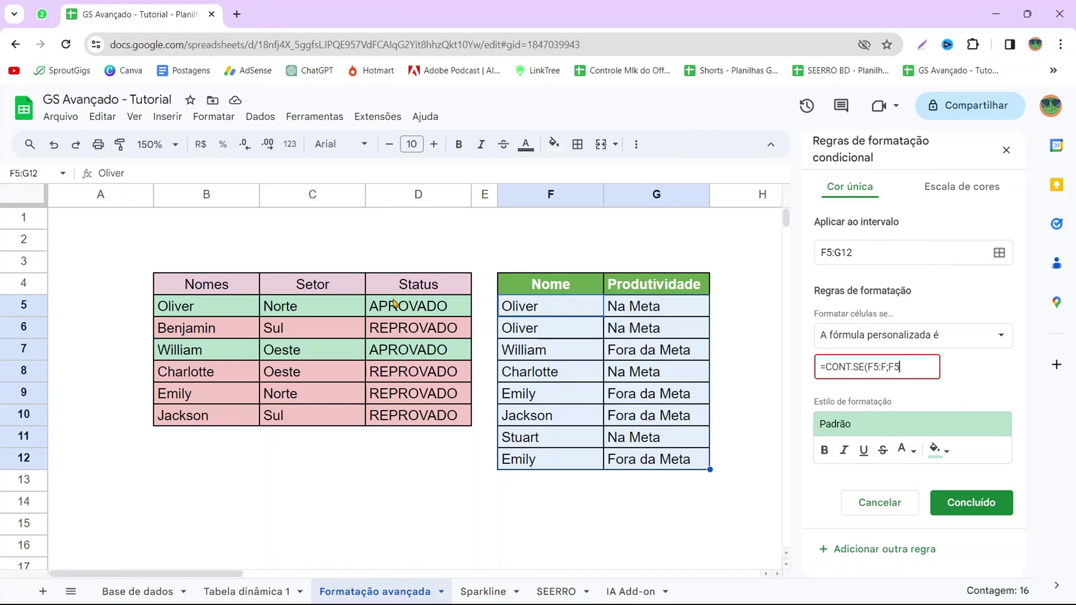
pyautogui.write(')')
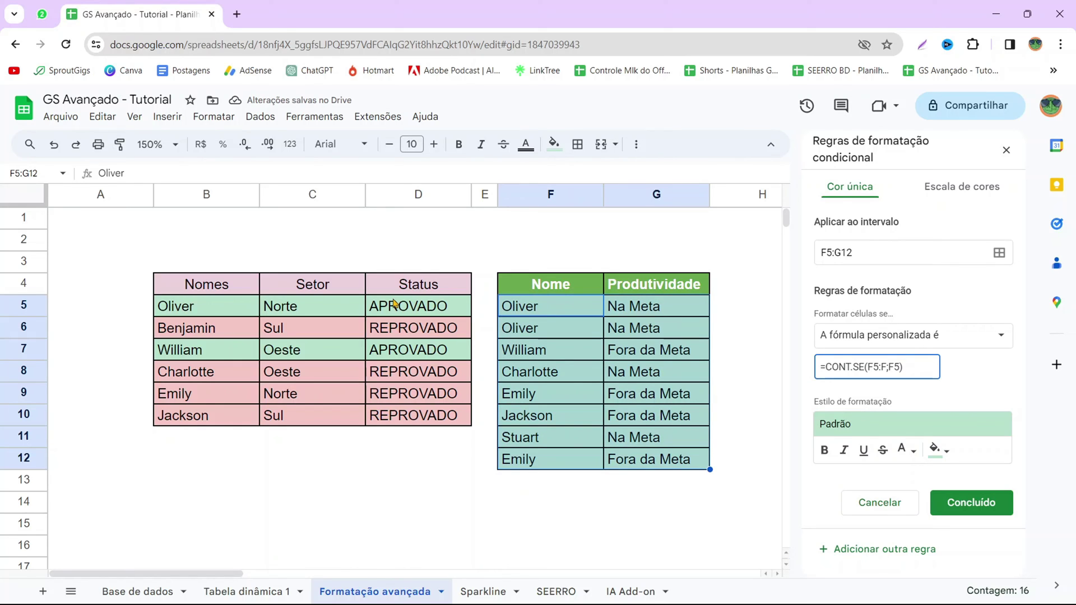
pyautogui.write('>1')
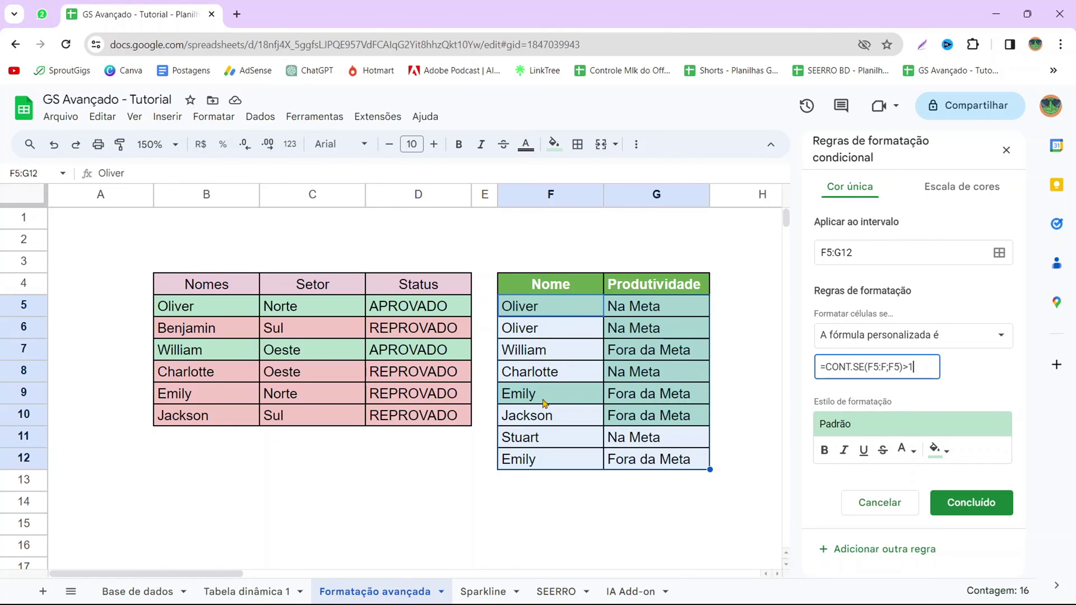
# Try the duplicate rule on the range F5:F, and set its range back to F5:G12
pyautogui.click(842, 254)
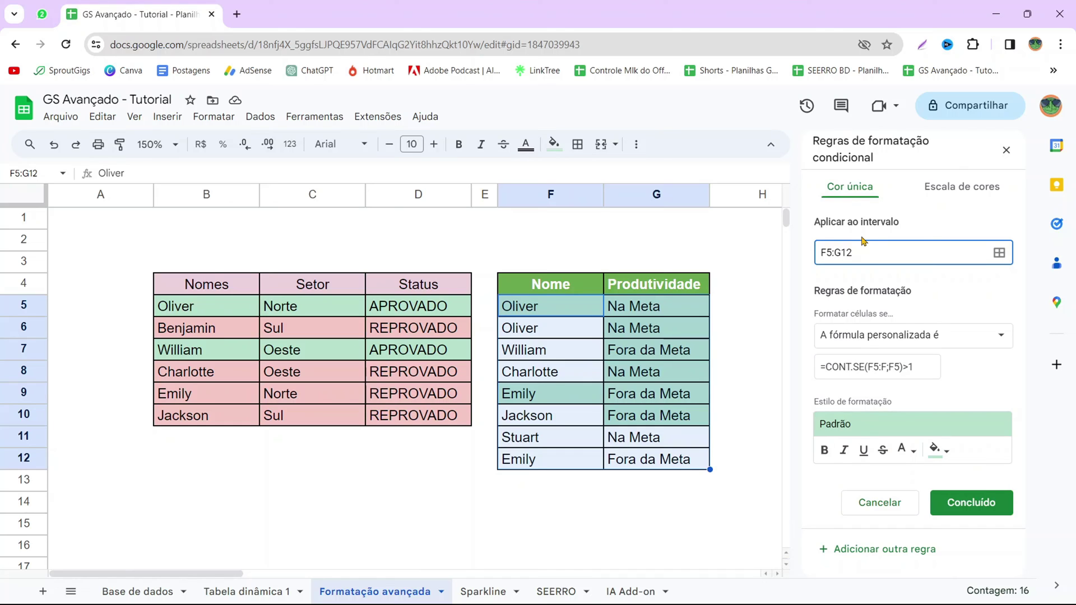
pyautogui.press('BackSpace')
pyautogui.press('BackSpace')
pyautogui.press('BackSpace')
pyautogui.write('F')
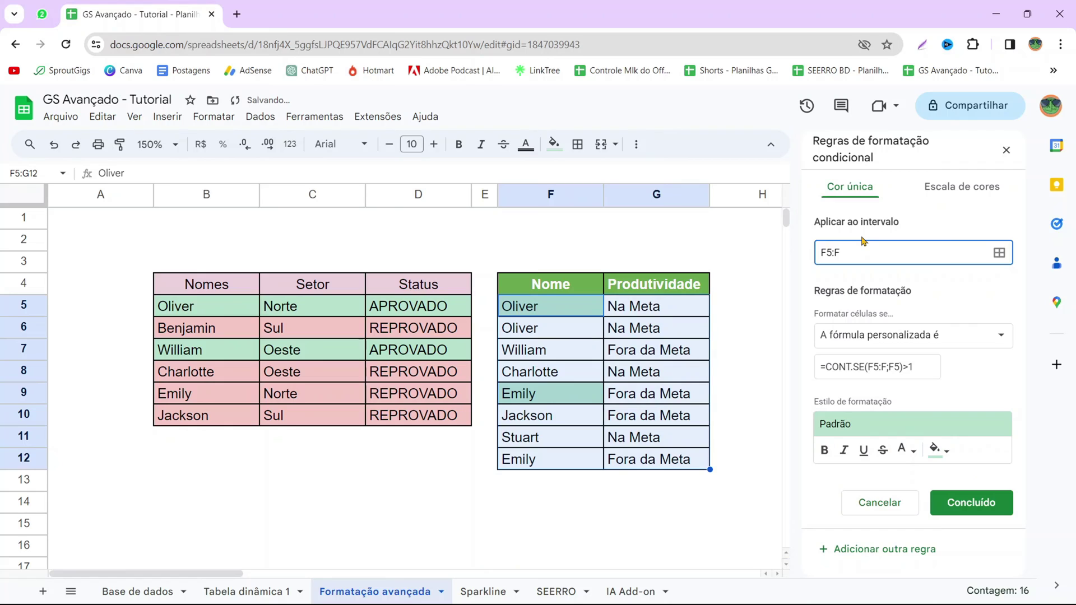
pyautogui.press('BackSpace')
pyautogui.write('G12')
# Lock the formula's column references as =CONT.SE($F5:$F;$F5)>1, save the rule and close the conditional formatting rules
pyautogui.click(872, 367)
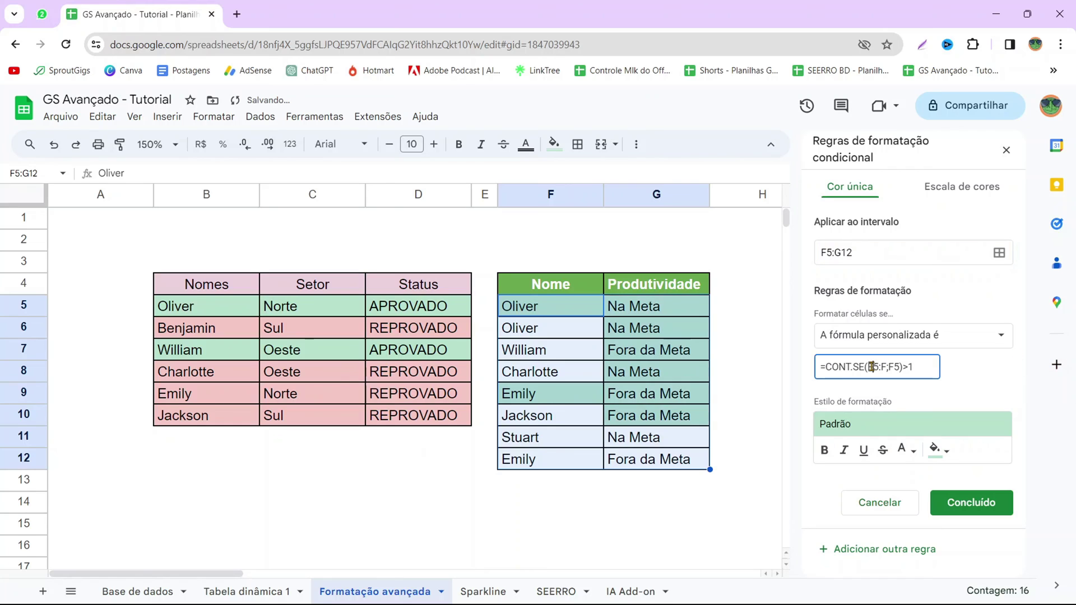
pyautogui.write('$F5:$')
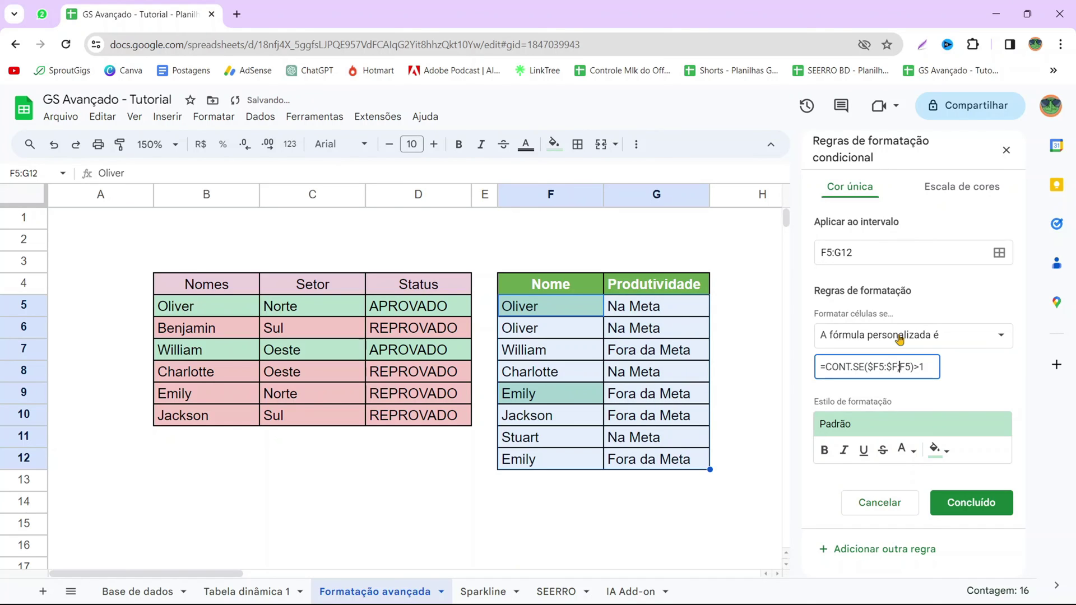
pyautogui.press('Right')
pyautogui.write('$')
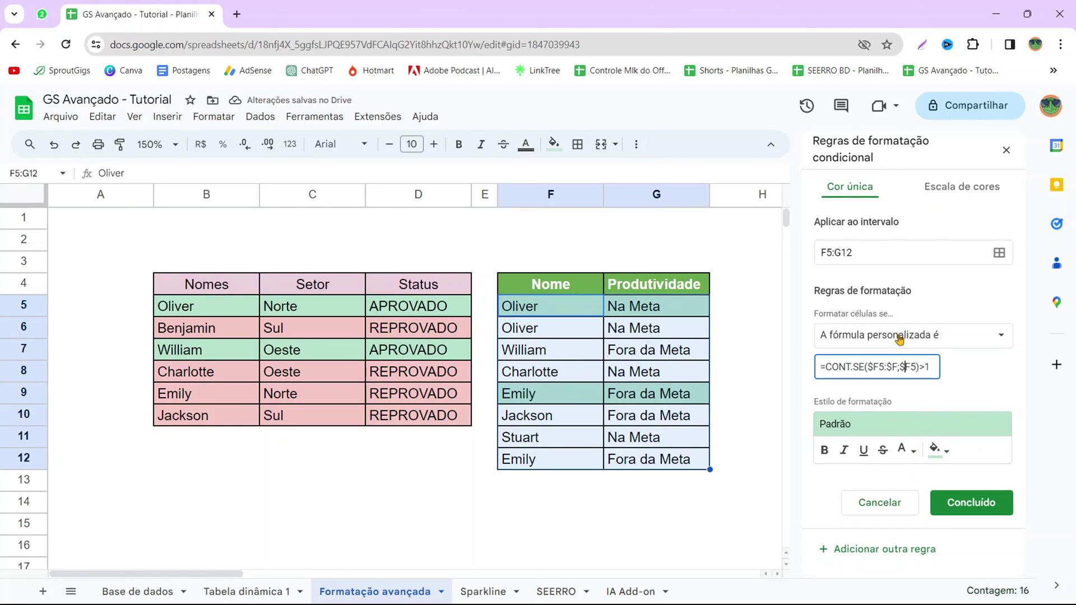
pyautogui.click(979, 507)
pyautogui.click(1006, 150)
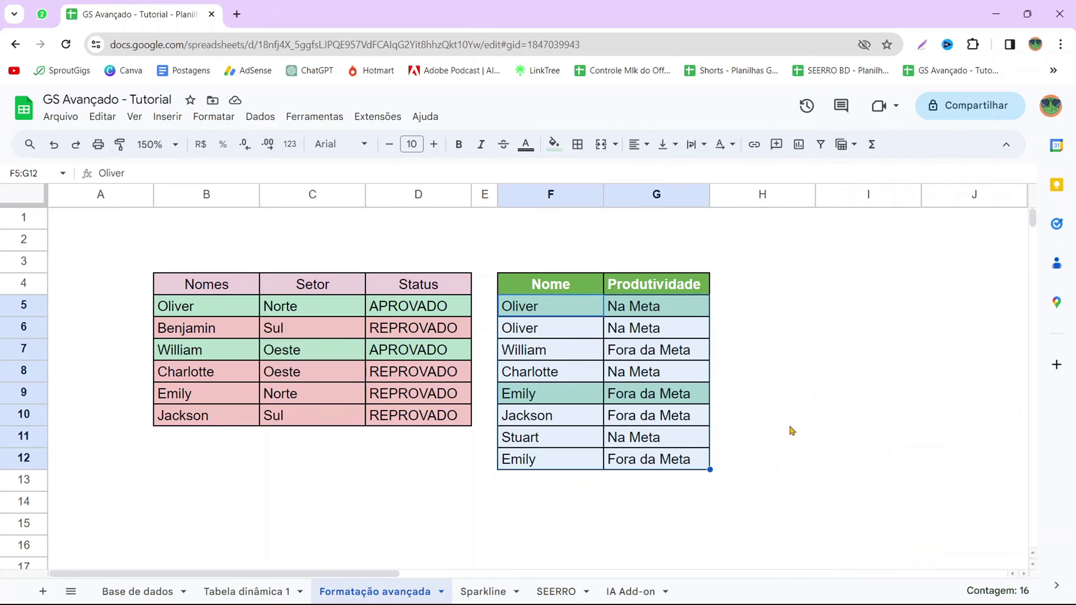
# Copy the name in F7 into F11 to test the duplicate highlighting
pyautogui.click(791, 455)
pyautogui.click(552, 354)
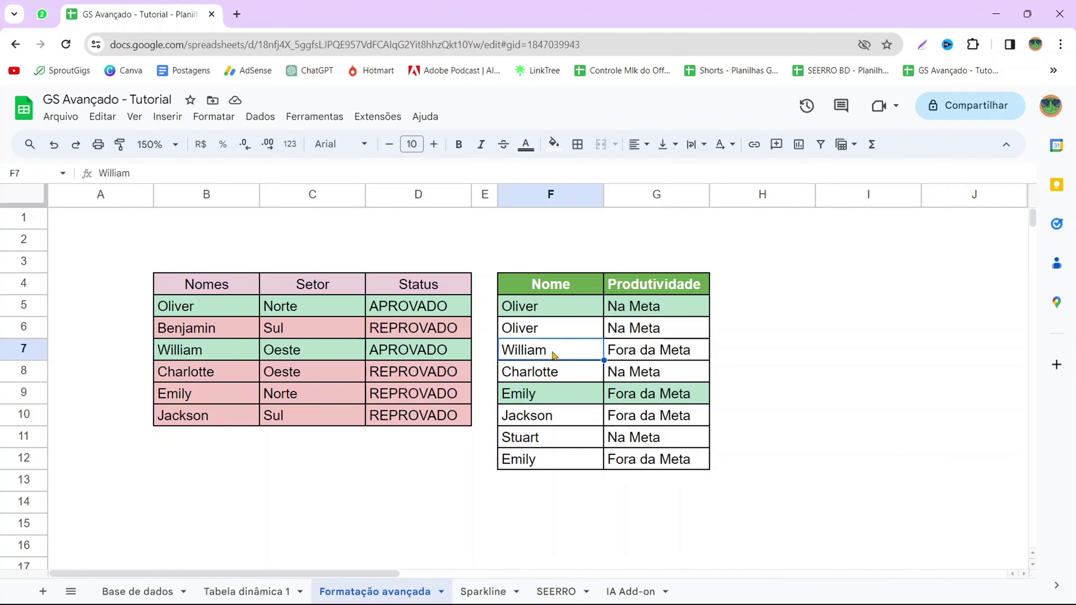
pyautogui.hotkey('ctrl', 'c')
pyautogui.click(547, 439)
pyautogui.hotkey('ctrl', 'v')
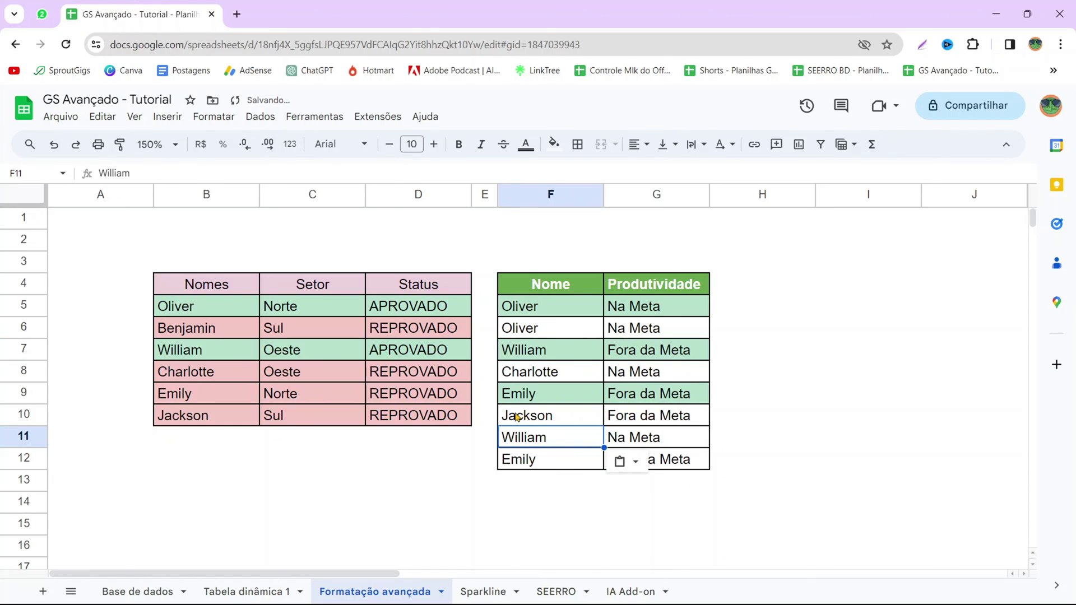
pyautogui.click(882, 315)
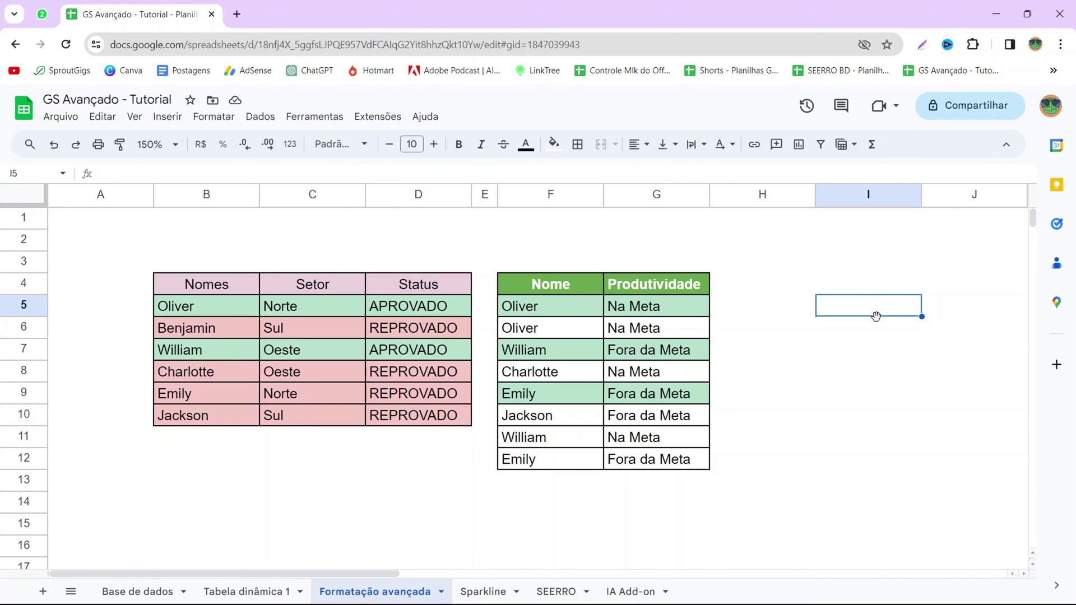
# On the Sparkline sheet, fill the example SPARKLINE formula cell F5:H5 with yellow
pyautogui.hotkey('alt', 'Down')
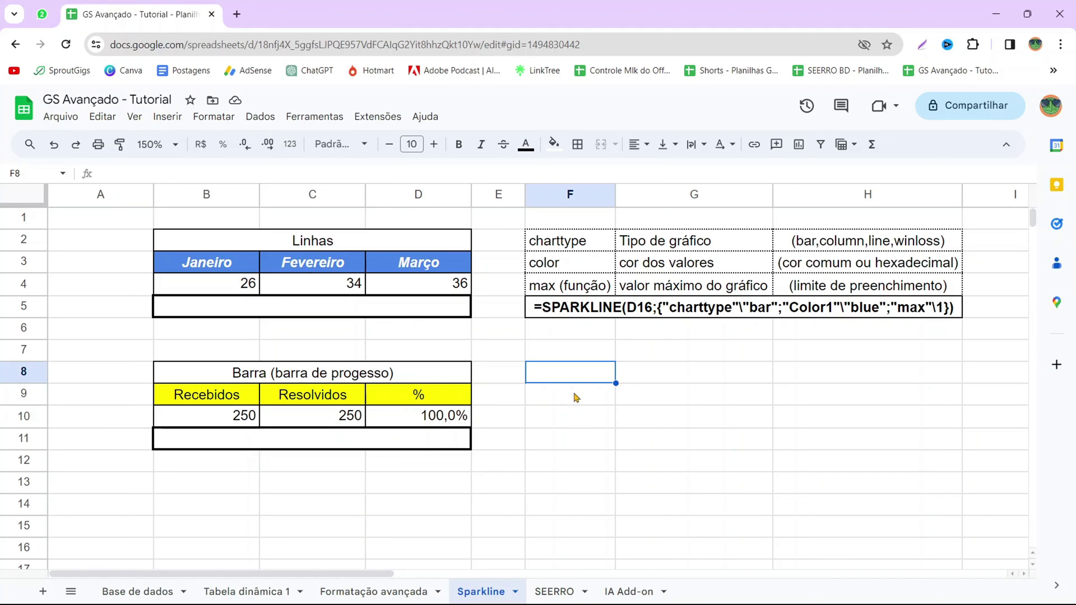
pyautogui.click(567, 308)
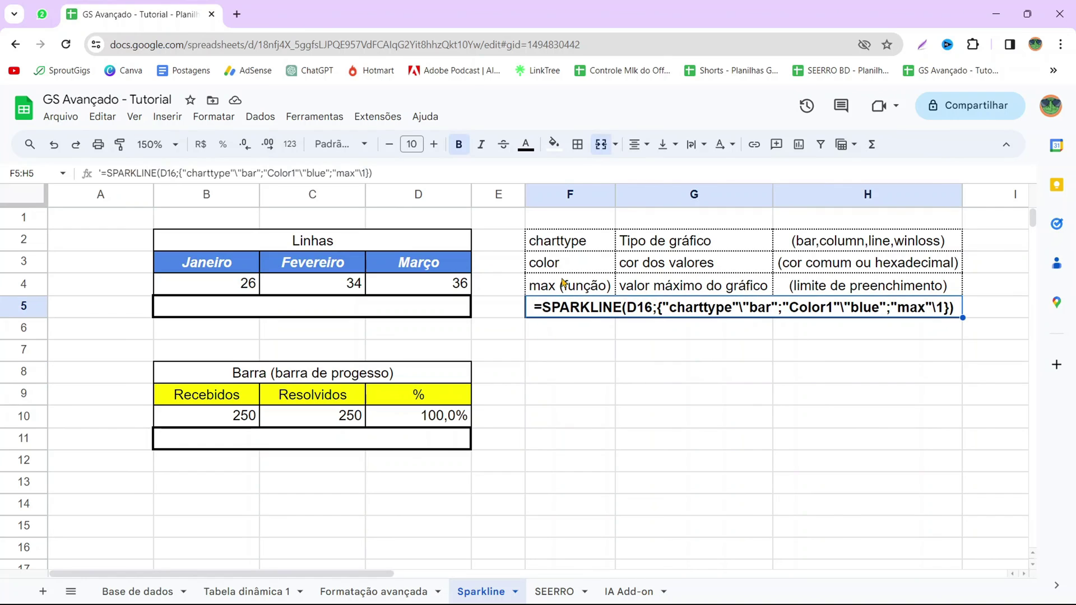
pyautogui.click(554, 144)
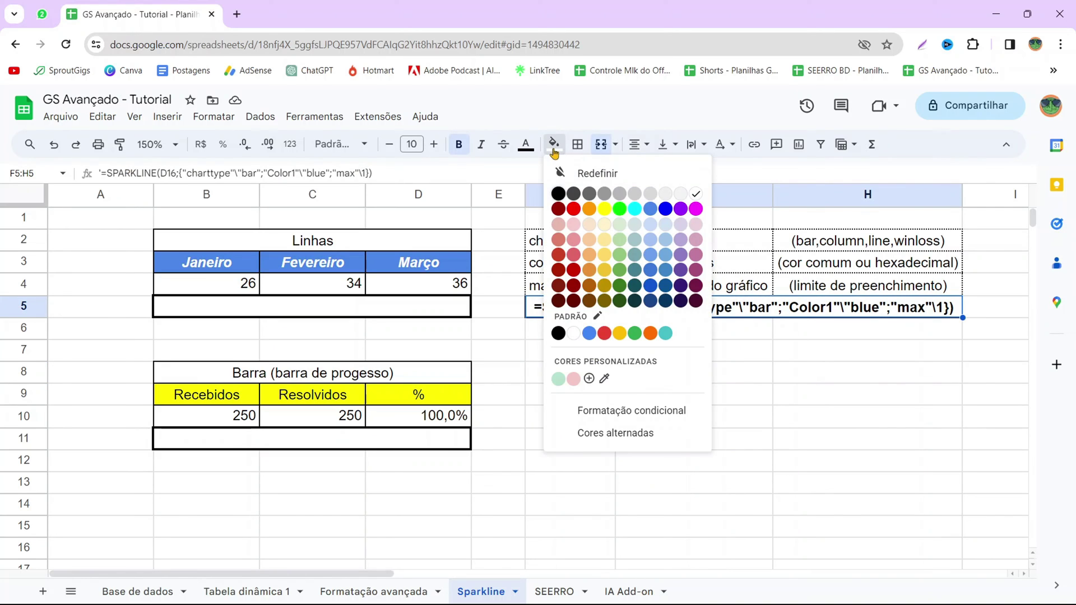
pyautogui.click(605, 211)
pyautogui.click(650, 382)
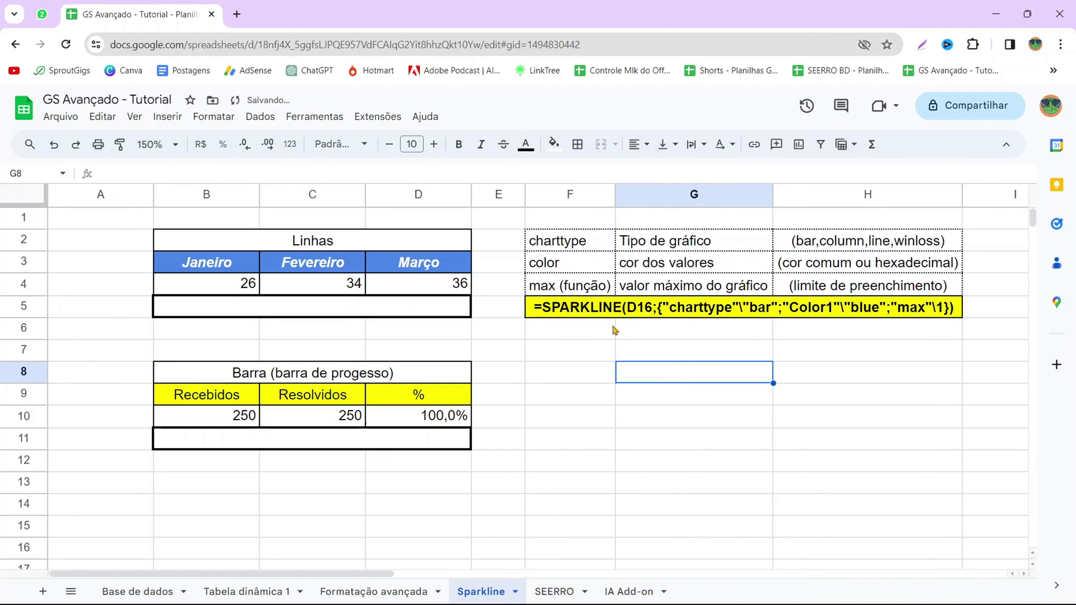
pyautogui.click(599, 307)
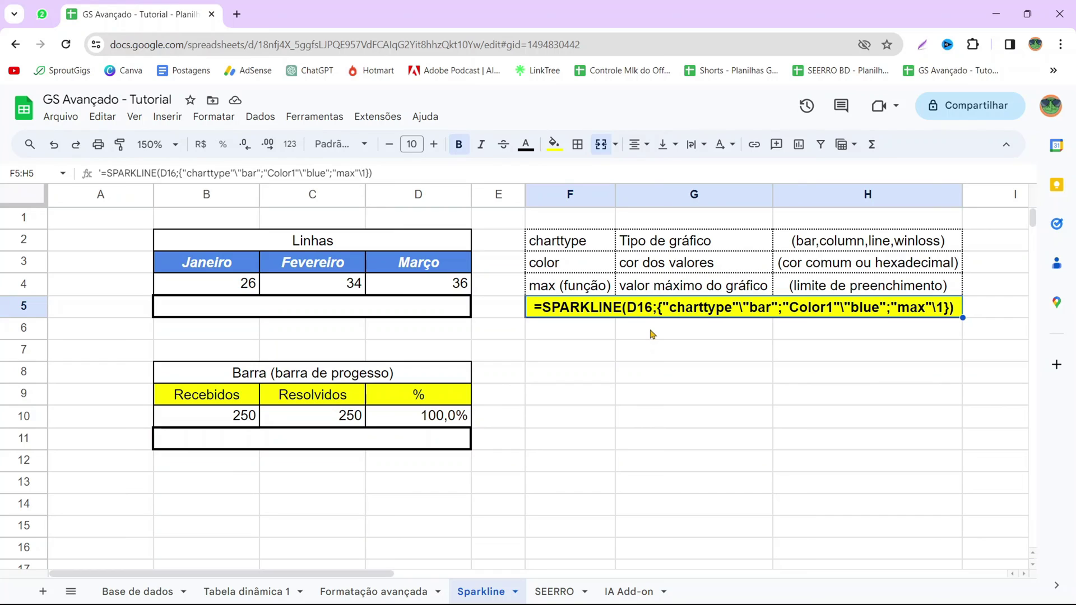
pyautogui.click(258, 312)
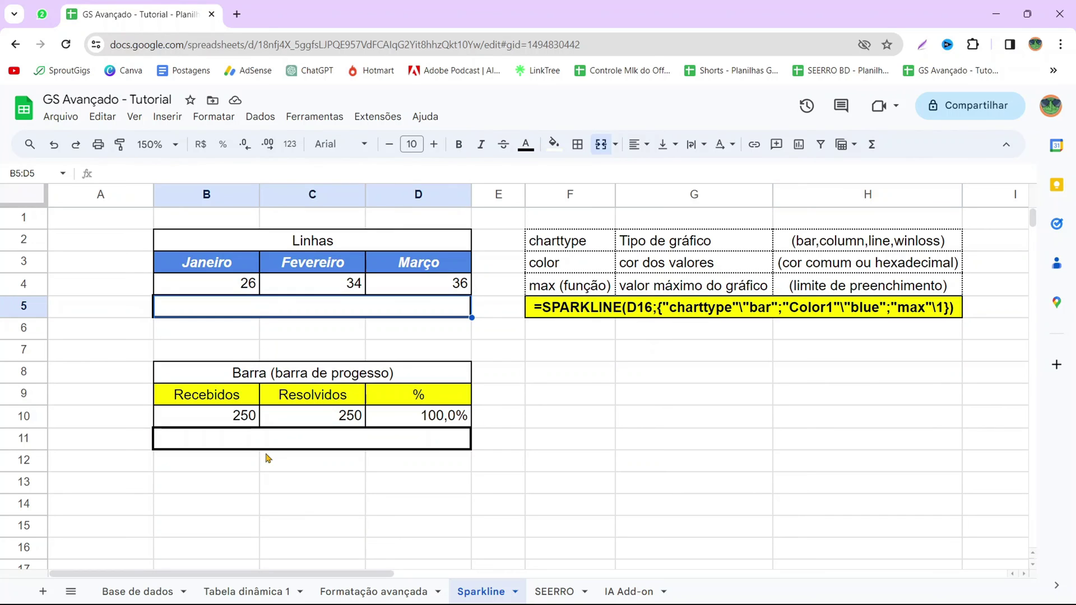
pyautogui.click(271, 443)
pyautogui.click(328, 312)
pyautogui.click(333, 437)
pyautogui.click(352, 314)
pyautogui.click(354, 436)
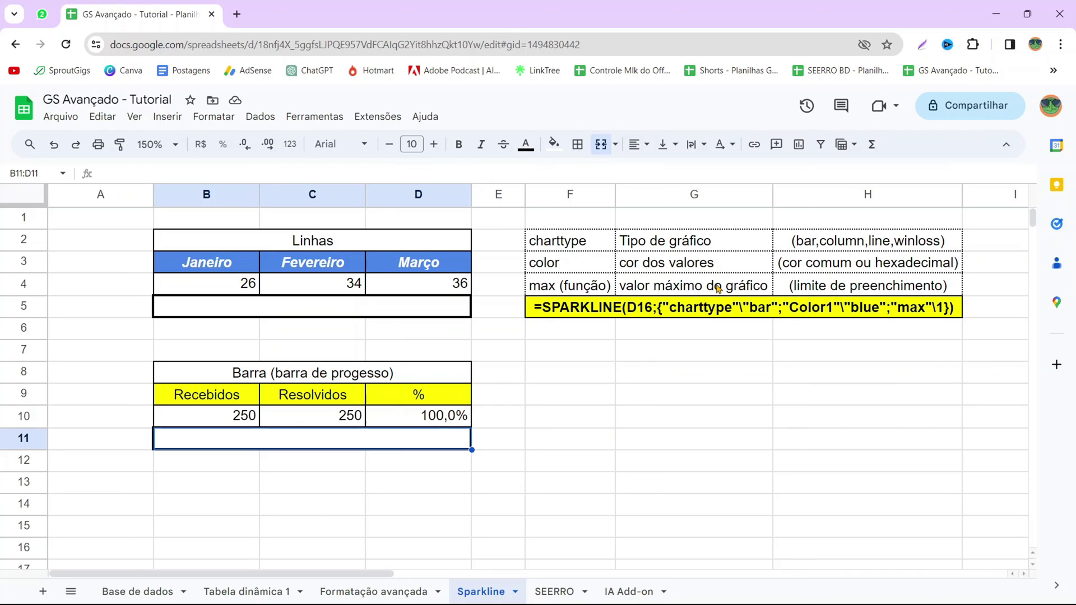
pyautogui.click(321, 323)
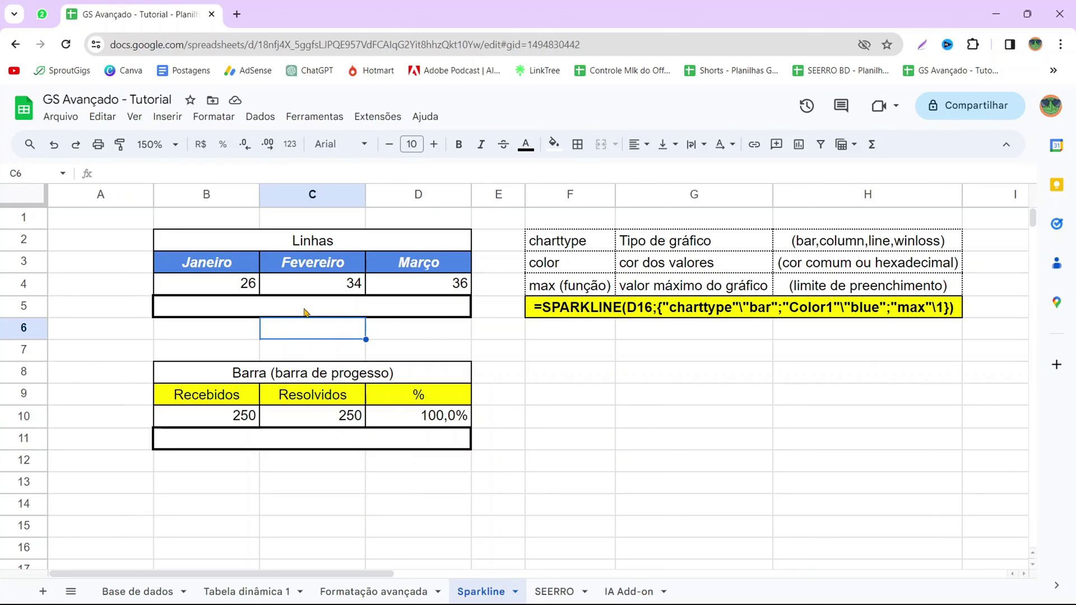
# Enter the formula =SPARKLINE(B4:D4) in the merged cell B5:D5 to chart the three monthly values as a line
pyautogui.click(303, 312)
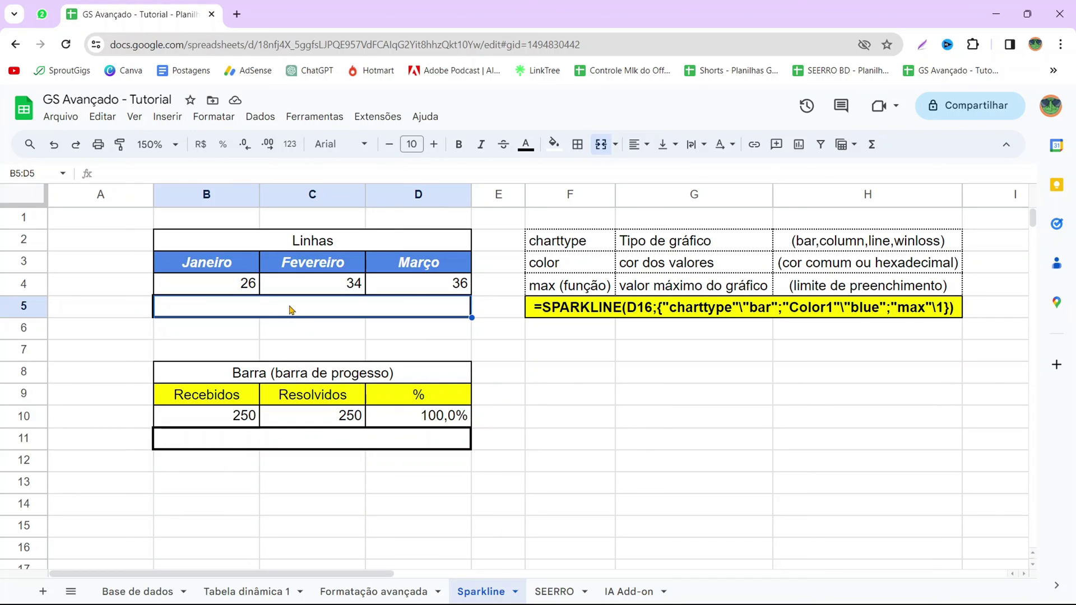
pyautogui.write('=PAR')
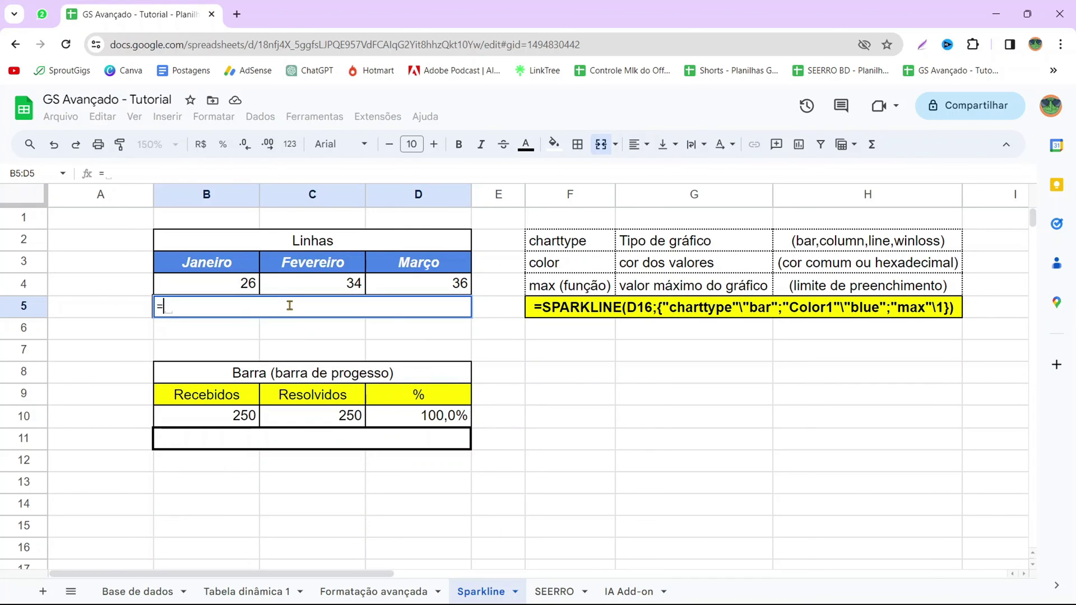
pyautogui.press('BackSpace')
pyautogui.press('BackSpace')
pyautogui.press('BackSpace')
pyautogui.write('SP')
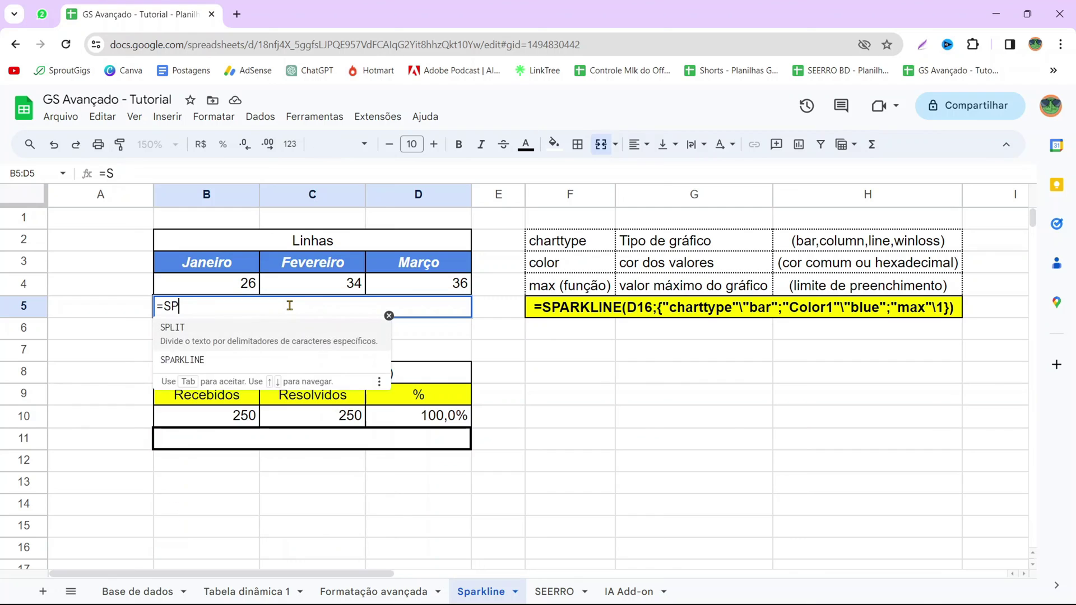
pyautogui.write('ARKLINE(')
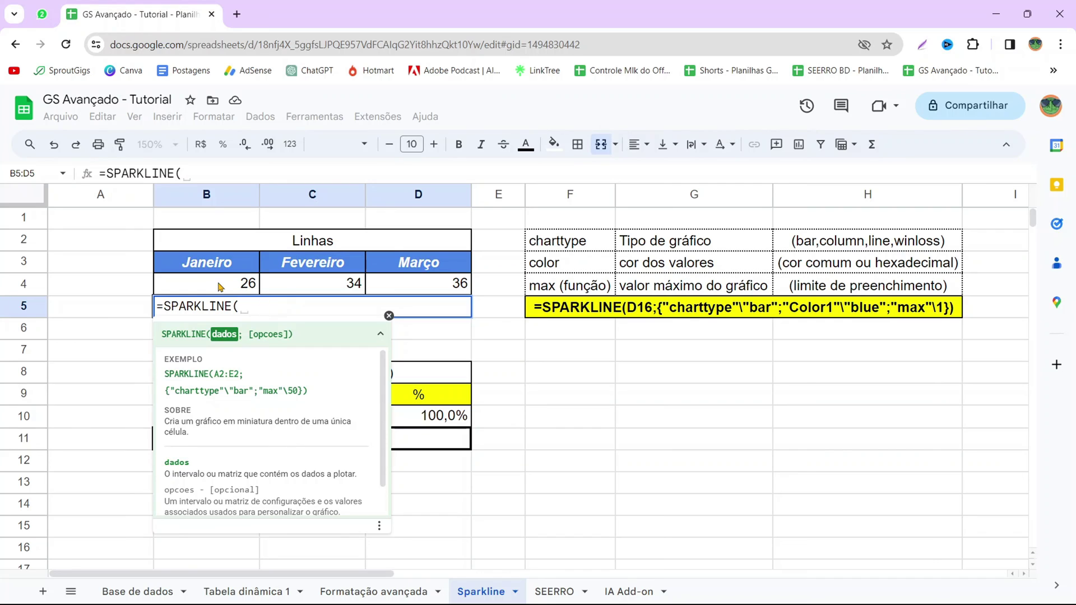
pyautogui.moveTo(218, 287); pyautogui.dragTo(408, 295)
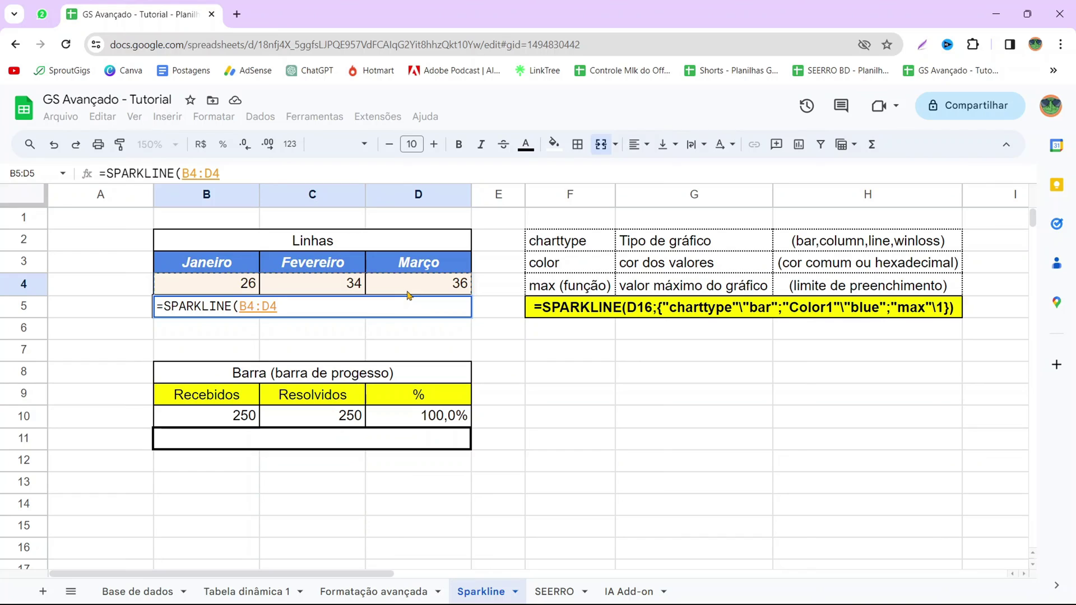
pyautogui.press('Return')
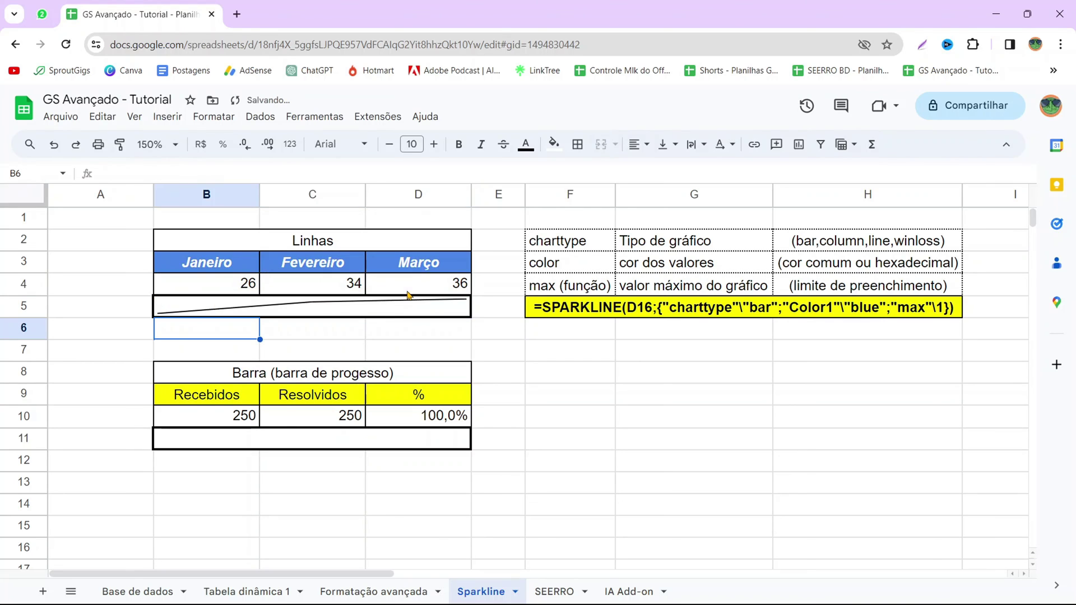
# Increase the height of row 5 to enlarge the line sparkline
pyautogui.click(280, 331)
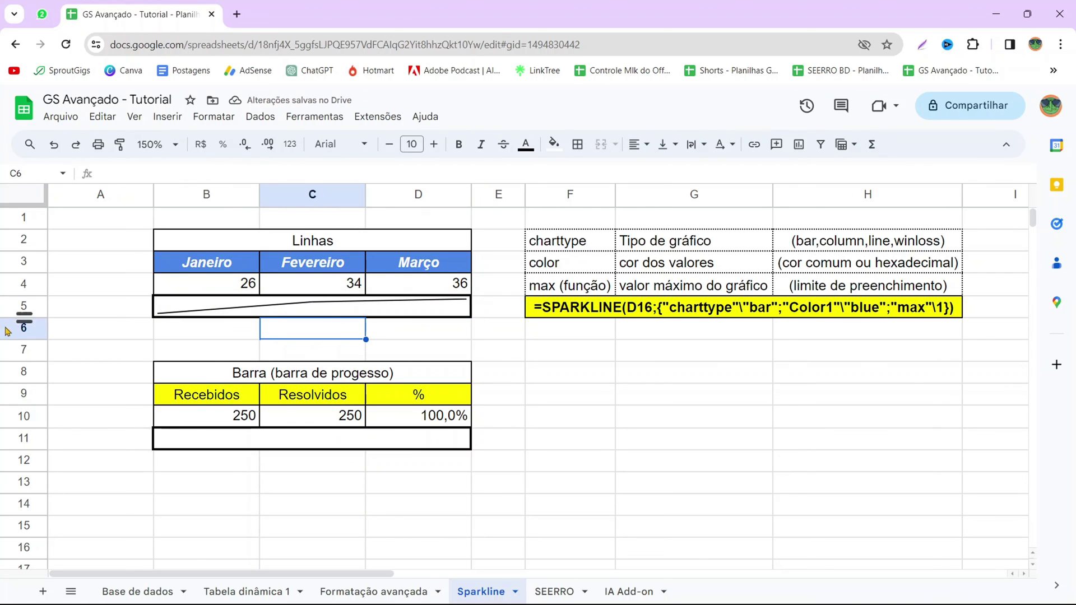
pyautogui.moveTo(23, 317); pyautogui.dragTo(24, 335)
pyautogui.click(213, 330)
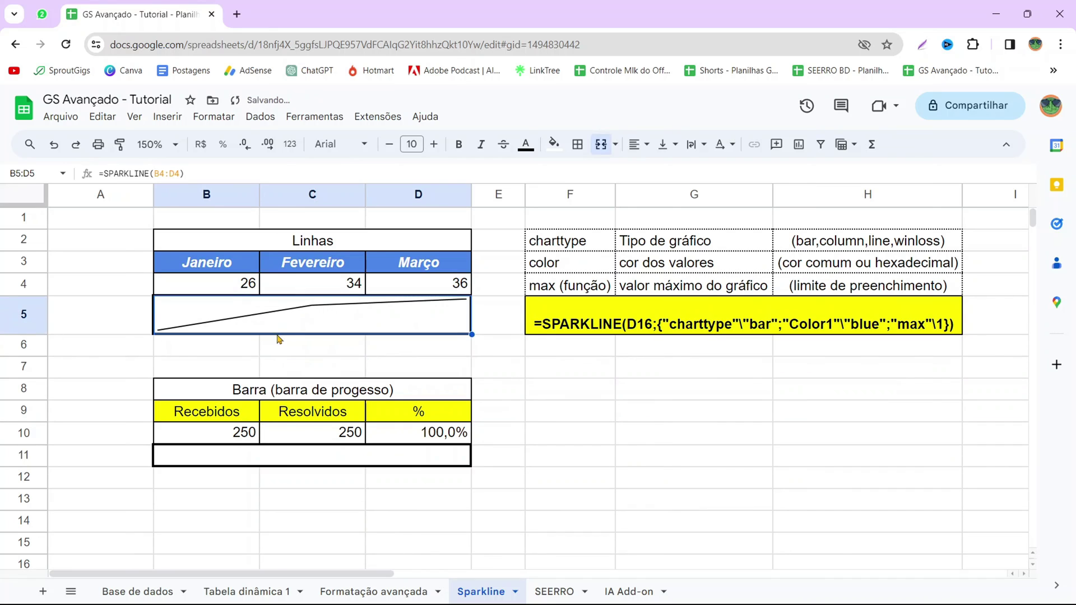
pyautogui.click(225, 364)
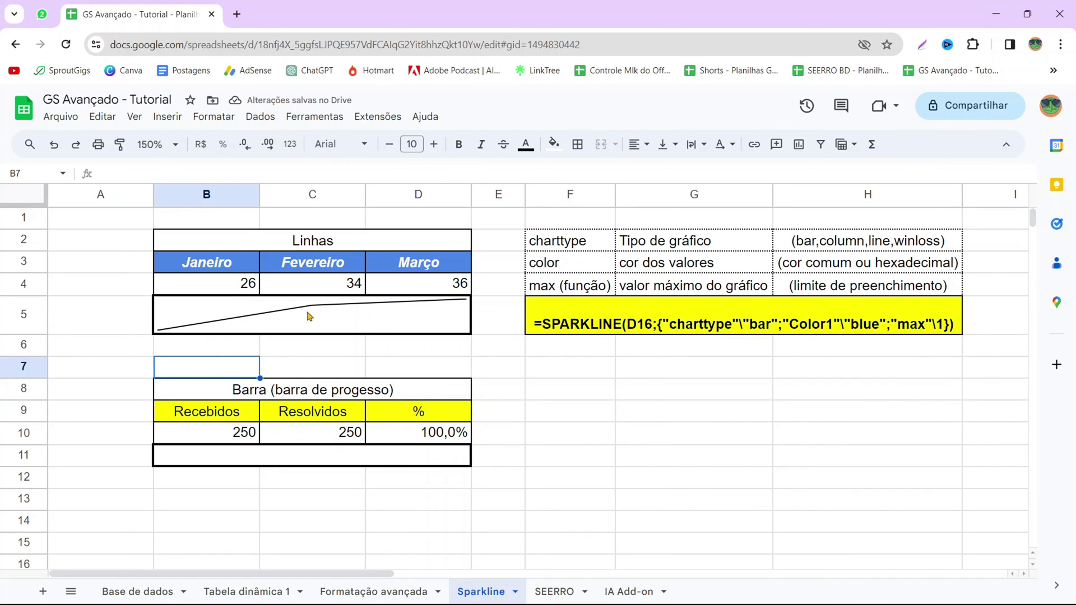
pyautogui.click(386, 330)
# Try a March value of 10 in D4, and undo it together with the row 5 height change
pyautogui.click(419, 284)
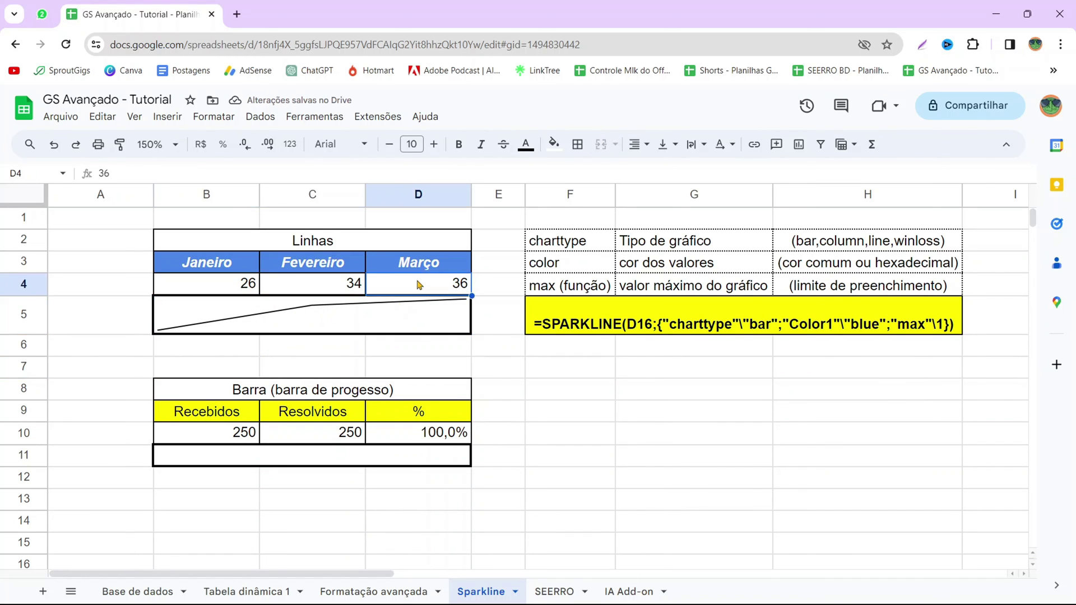
pyautogui.write('10')
pyautogui.press('Return')
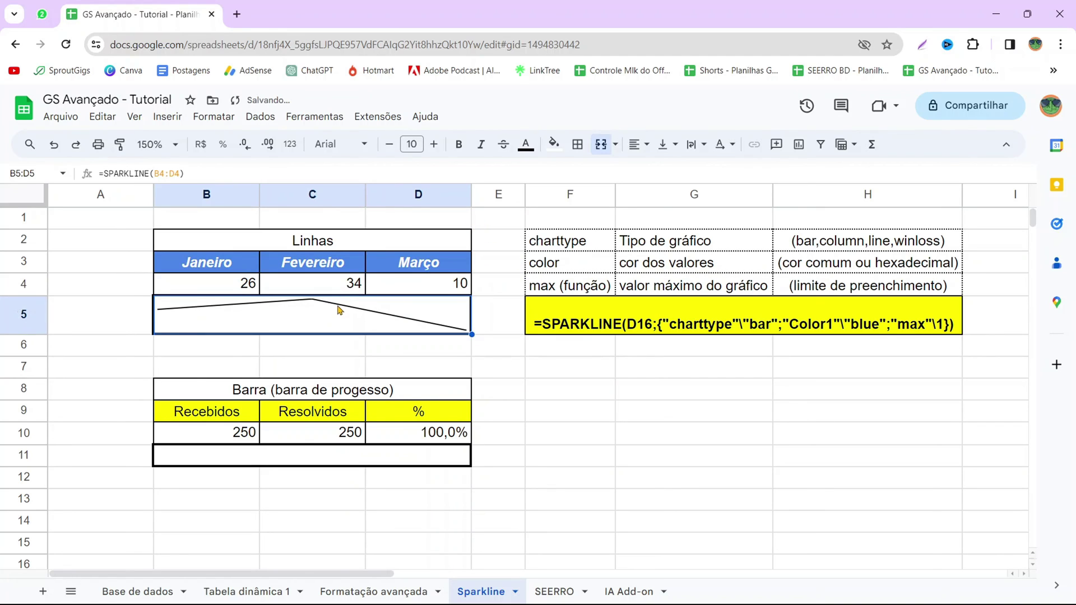
pyautogui.hotkey('ctrl', 'z')
pyautogui.hotkey('ctrl', 'z')
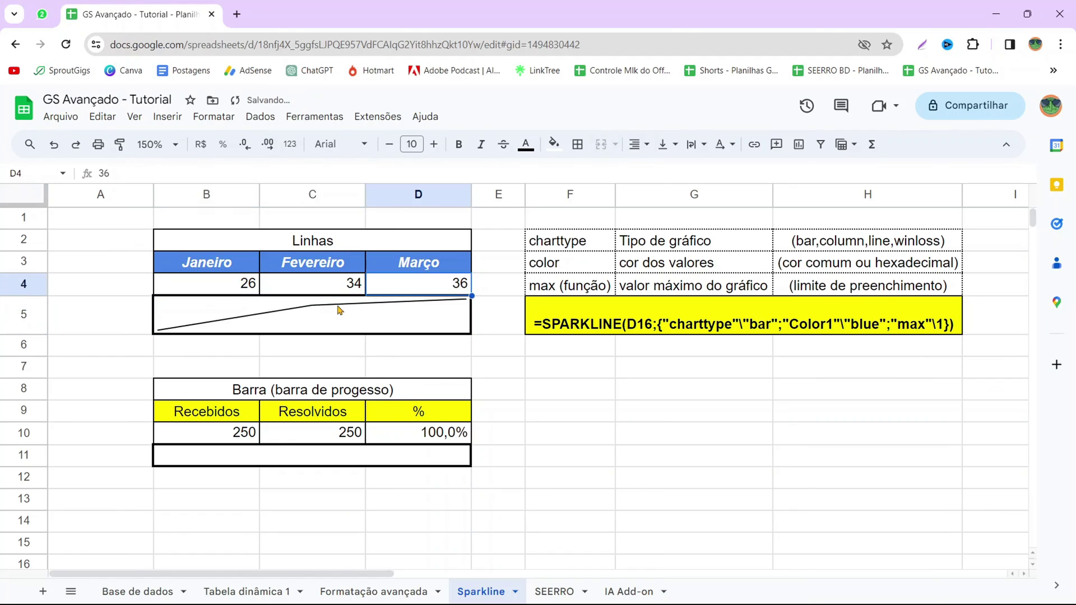
# Start the progress bar formula in the merged cell B11:D11 with =SPARKLINE(D10; using the percentage as its data
pyautogui.click(315, 445)
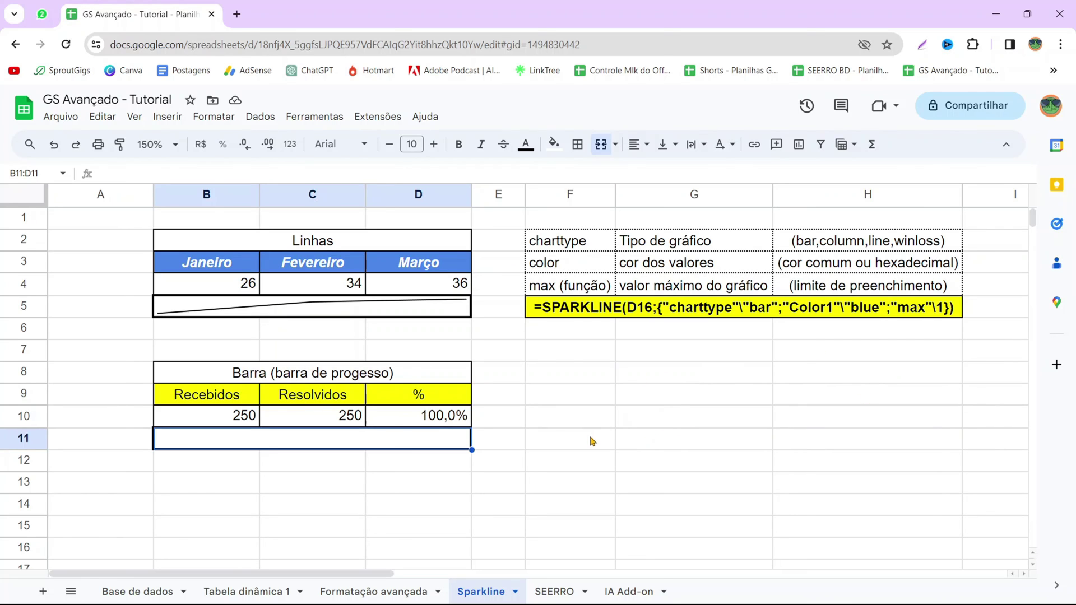
pyautogui.write('=SPARKL')
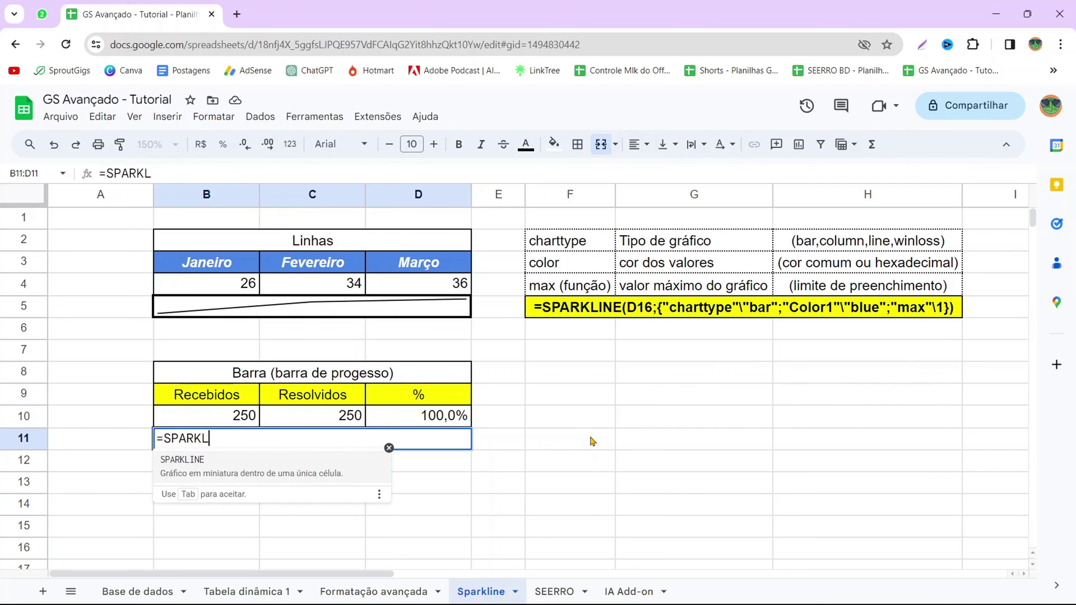
pyautogui.write('INE(')
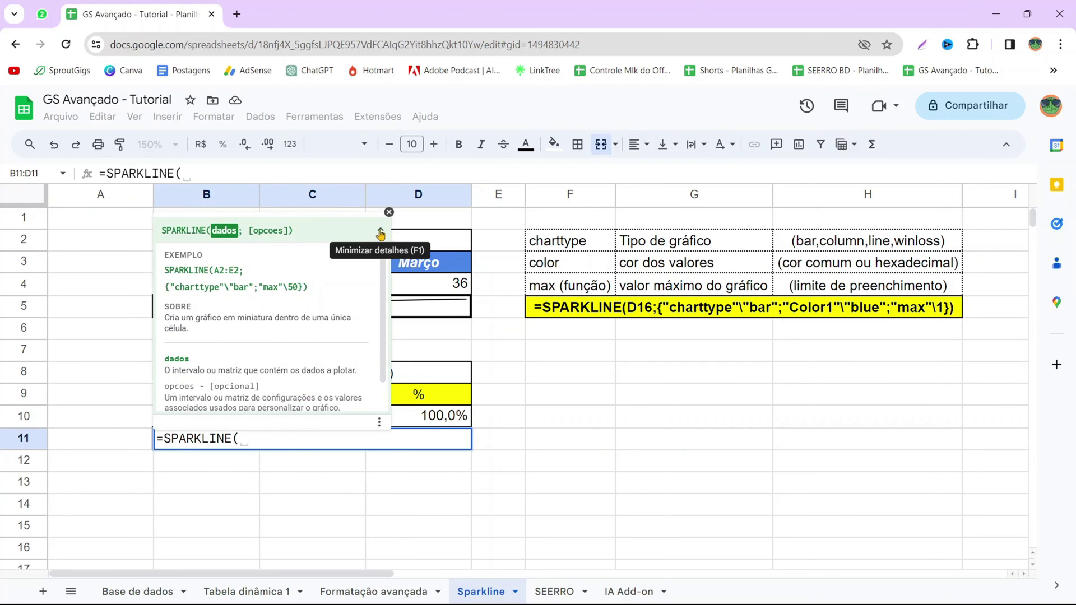
pyautogui.click(381, 230)
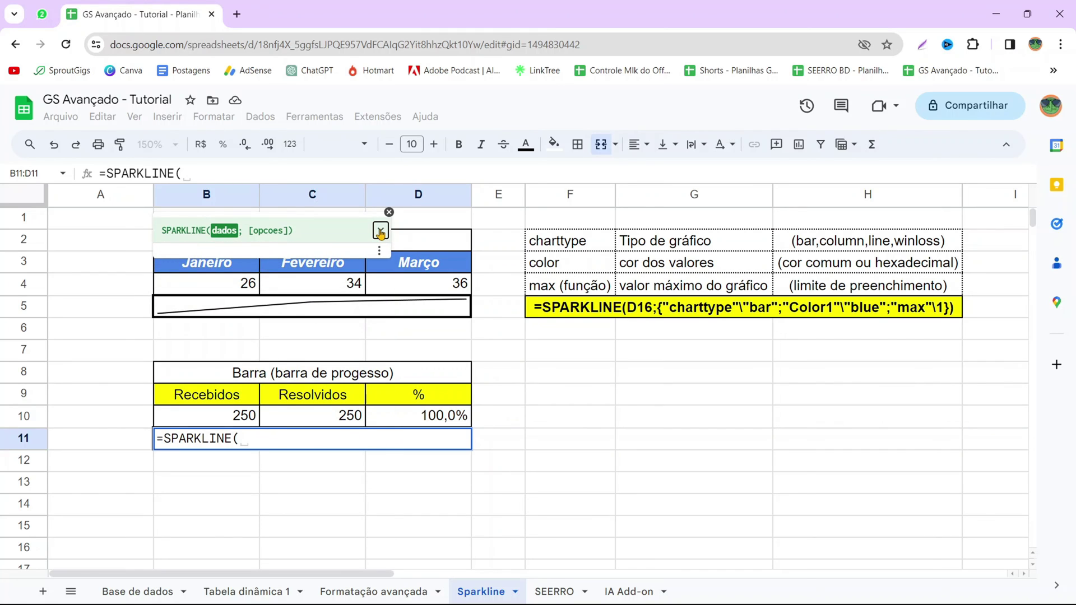
pyautogui.click(412, 417)
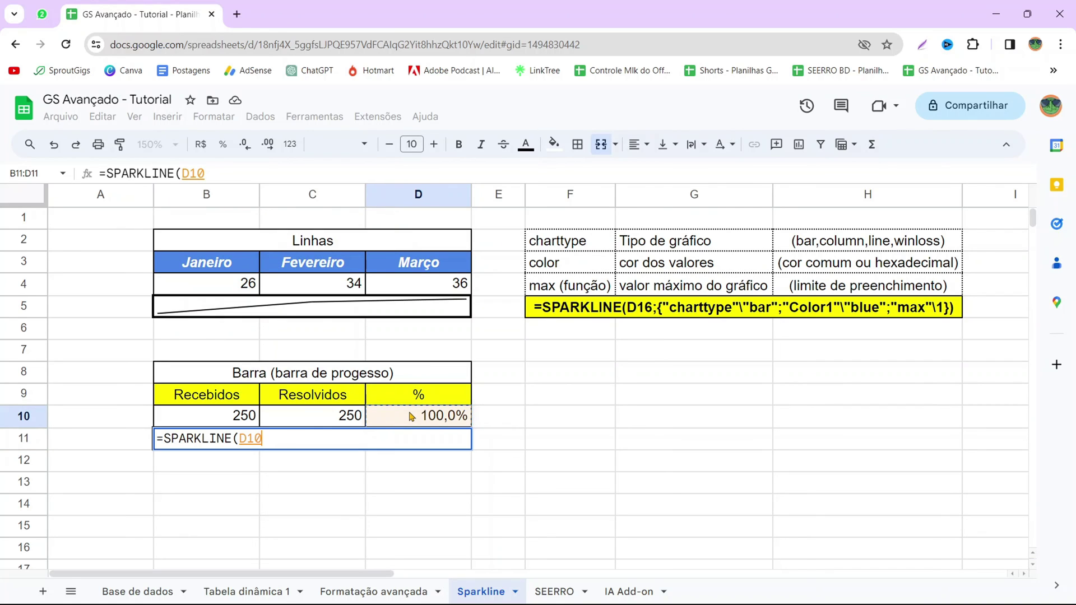
pyautogui.write(';')
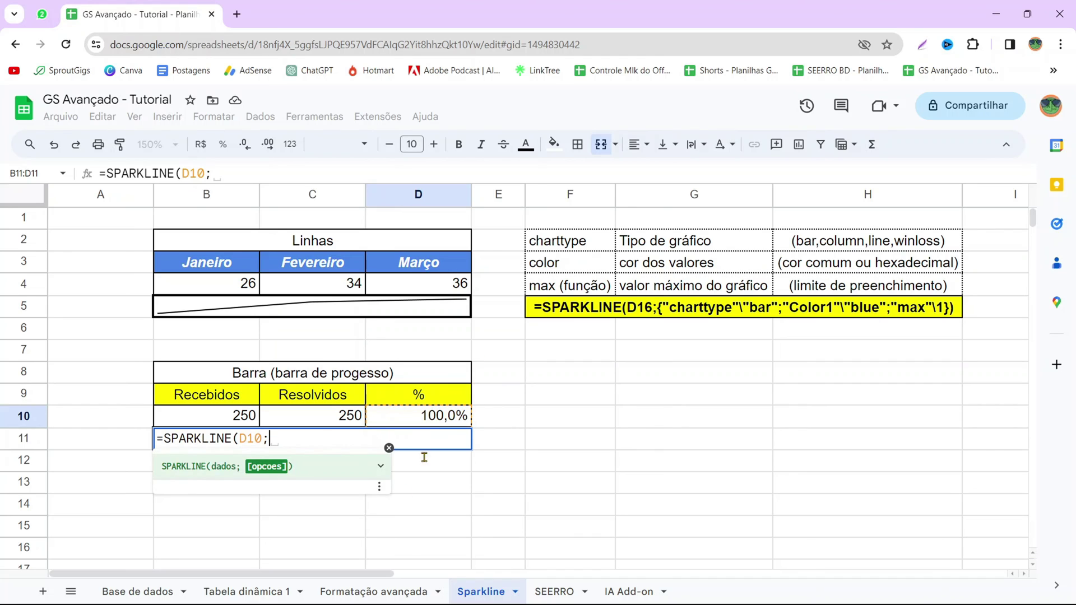
# Expand the SPARKLINE function help and examine the example syntax for the options argument
pyautogui.click(380, 467)
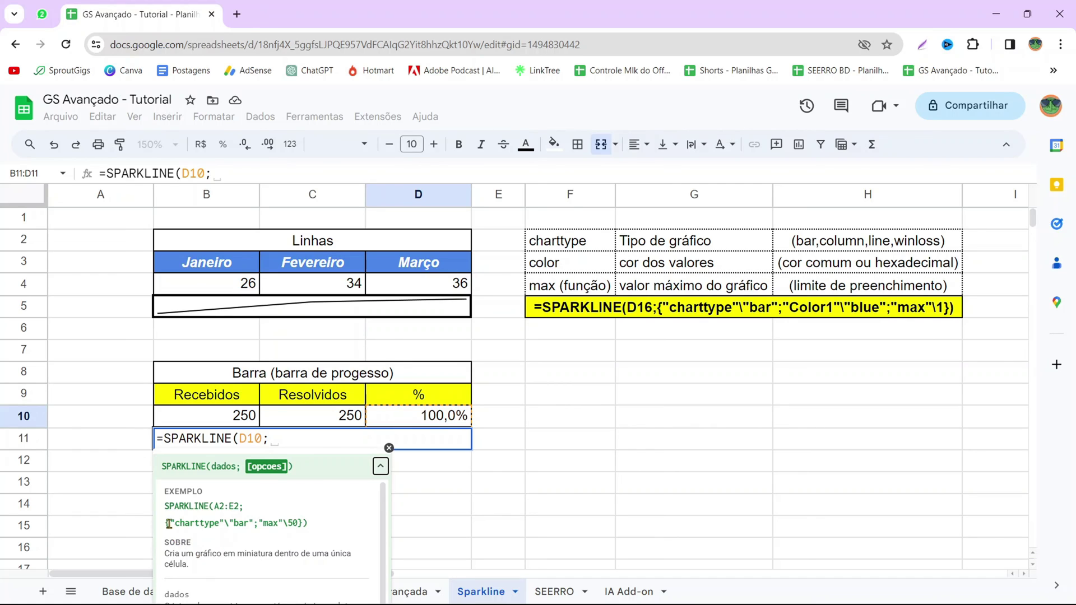
pyautogui.moveTo(169, 523); pyautogui.dragTo(317, 538)
pyautogui.click(318, 538)
pyautogui.moveTo(159, 528); pyautogui.dragTo(322, 531)
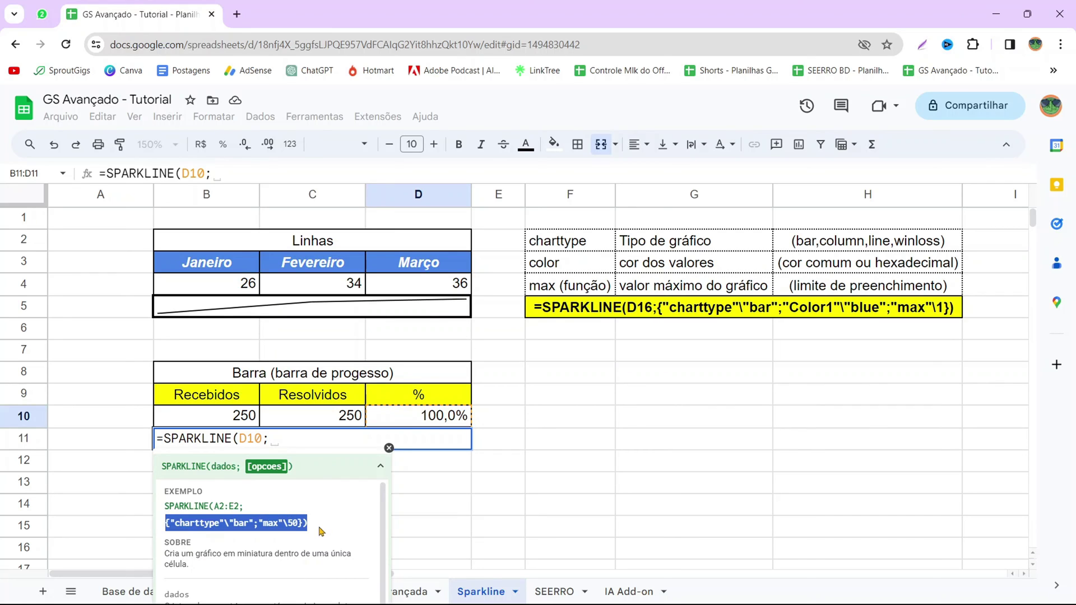
pyautogui.click(248, 527)
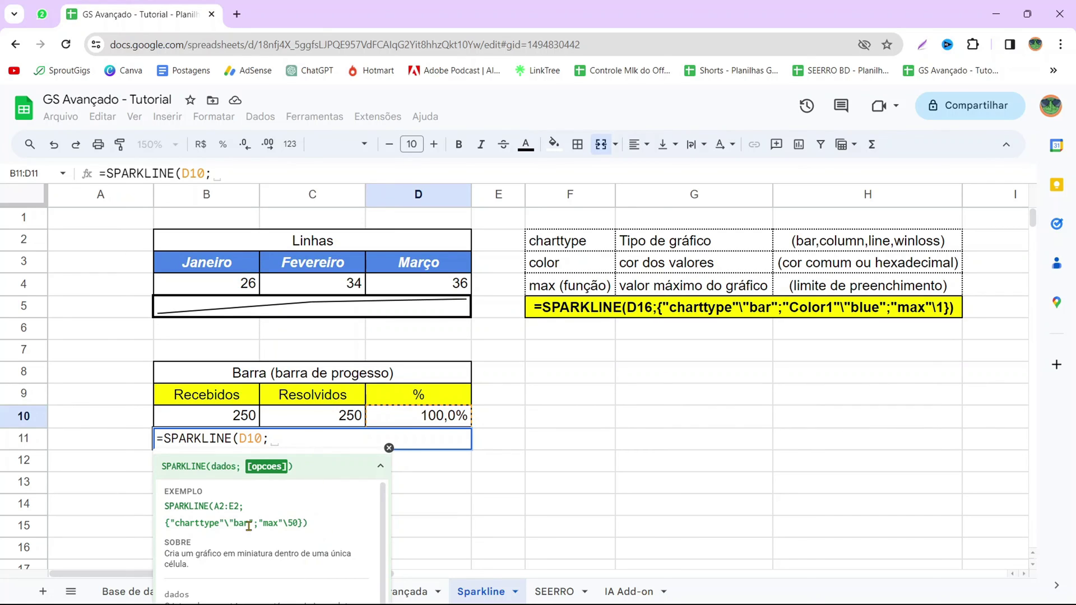
pyautogui.moveTo(224, 526); pyautogui.dragTo(229, 527)
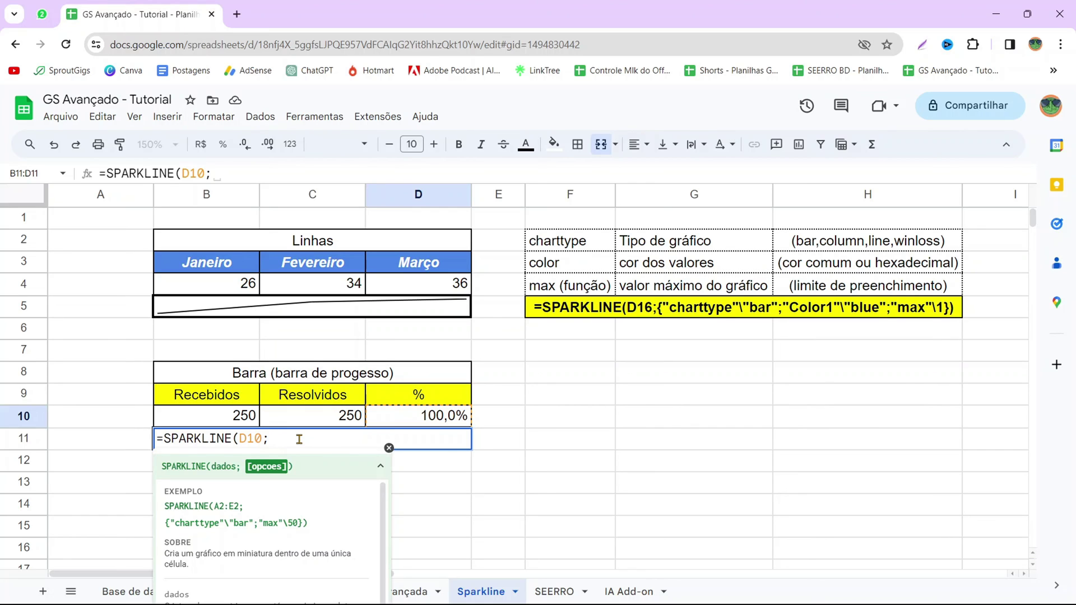
# Begin the options array in the B11:D11 formula with an opening brace and quotation mark, and collapse the function help
pyautogui.write('{')
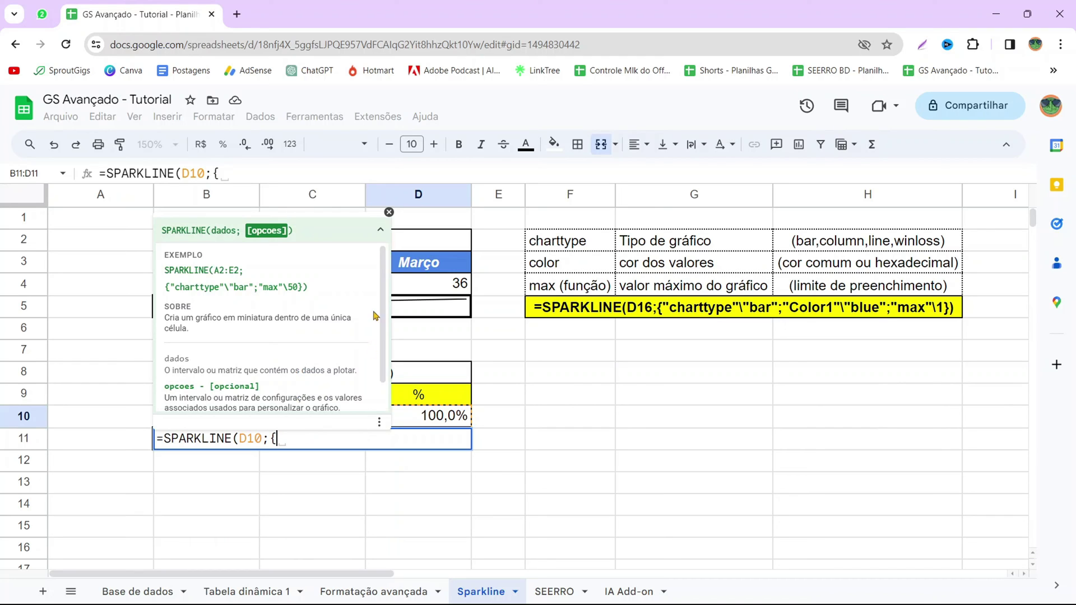
pyautogui.click(380, 230)
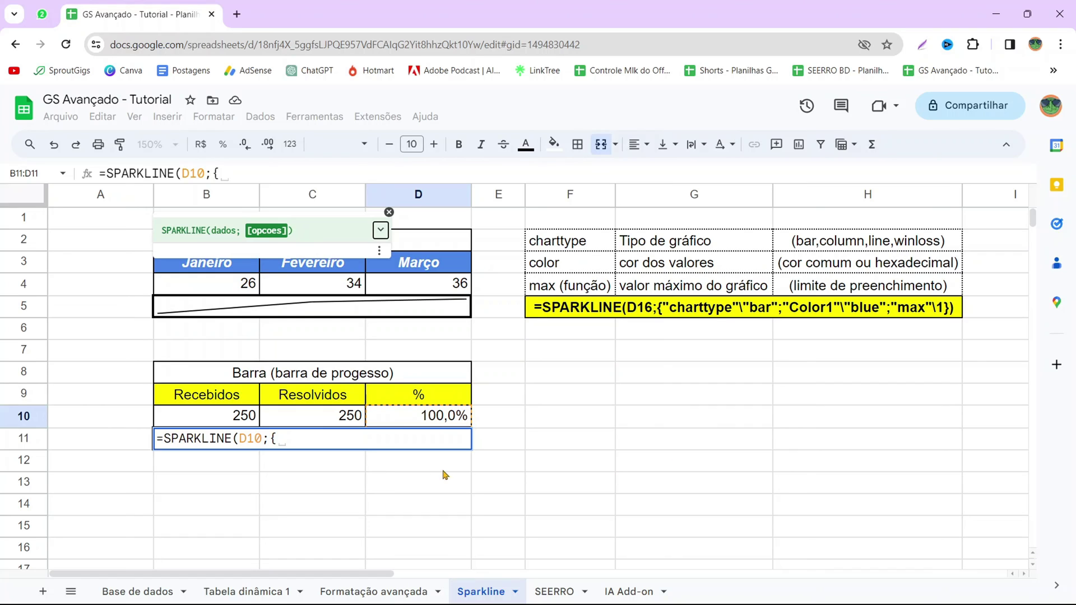
pyautogui.write('"')
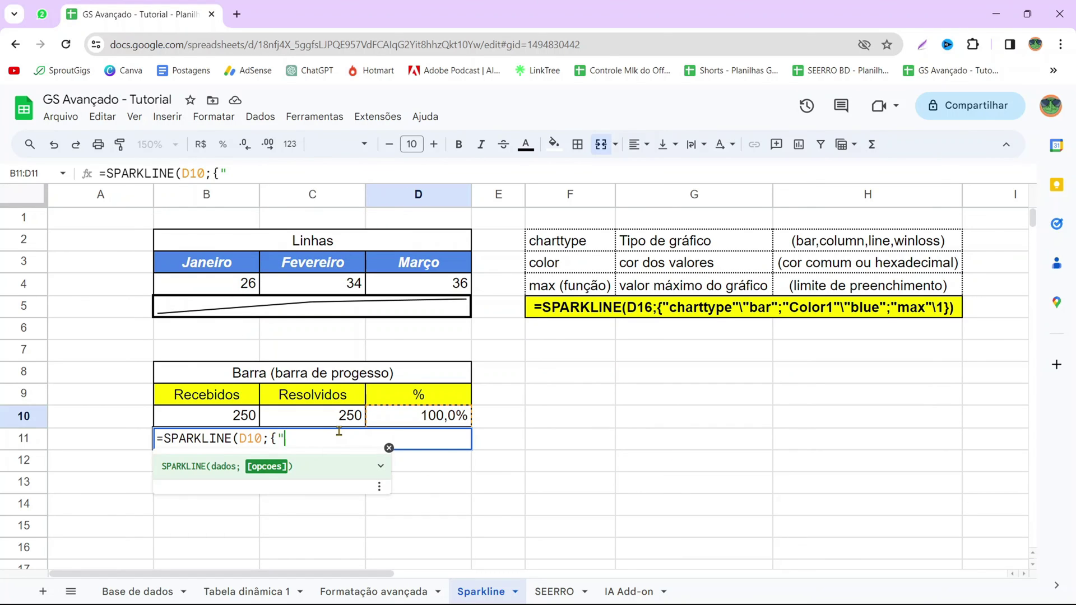
pyautogui.write('CHARTTYPE"')
pyautogui.press('BackSpace')
pyautogui.press('BackSpace')
pyautogui.press('BackSpace')
pyautogui.press('BackSpace')
pyautogui.press('BackSpace')
pyautogui.press('BackSpace')
pyautogui.press('BackSpace')
pyautogui.press('BackSpace')
pyautogui.press('BackSpace')
pyautogui.press('BackSpace')
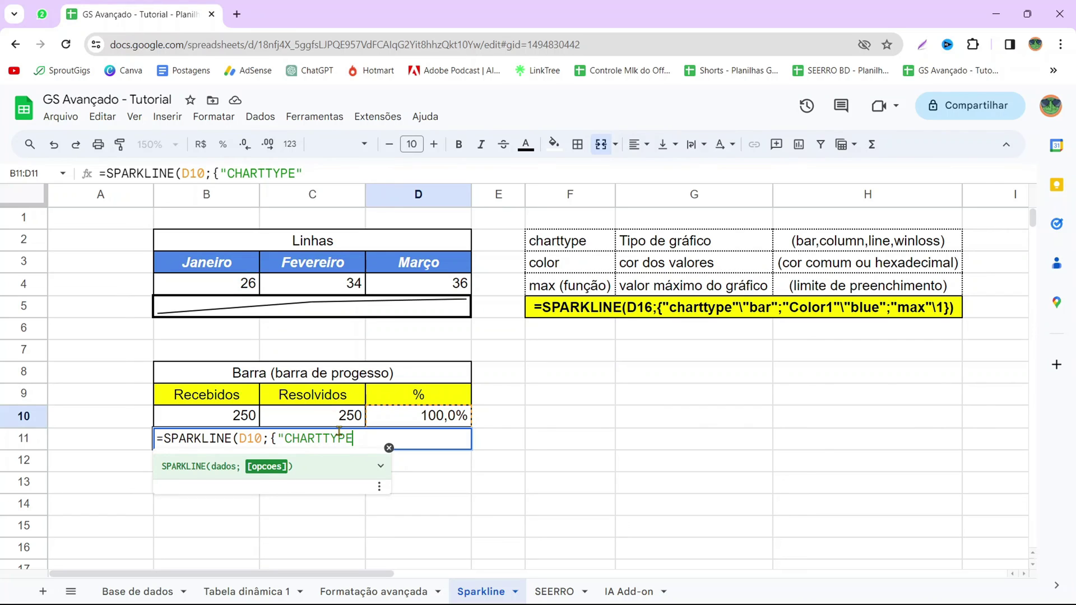
# Set the sparkline's chart type by completing the first option, charttype, with the value bar in the formula
pyautogui.write('charttype')
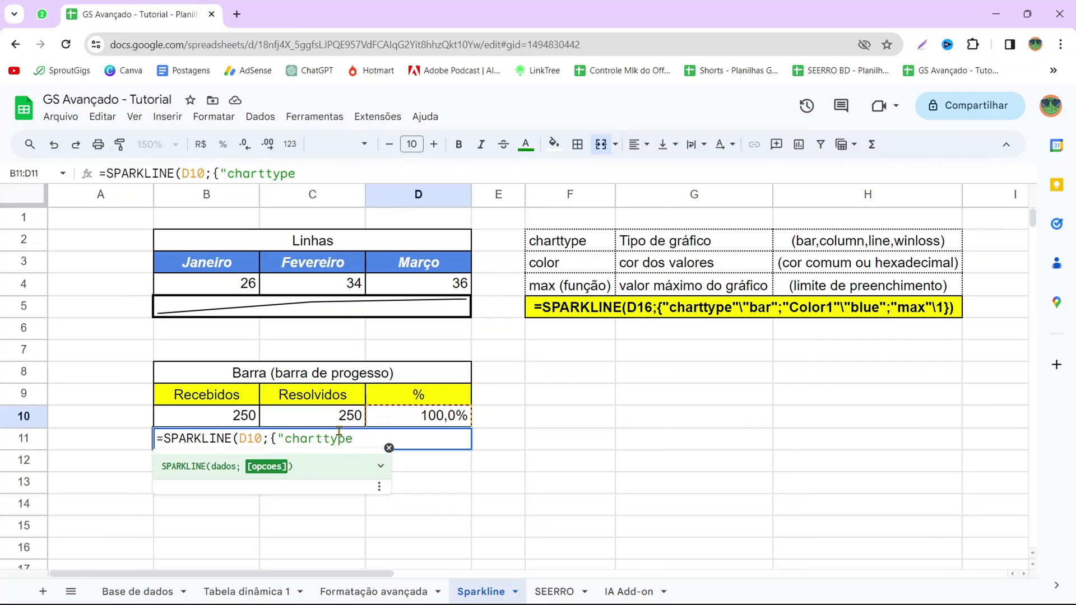
pyautogui.write('!')
pyautogui.press('BackSpace')
pyautogui.write('"')
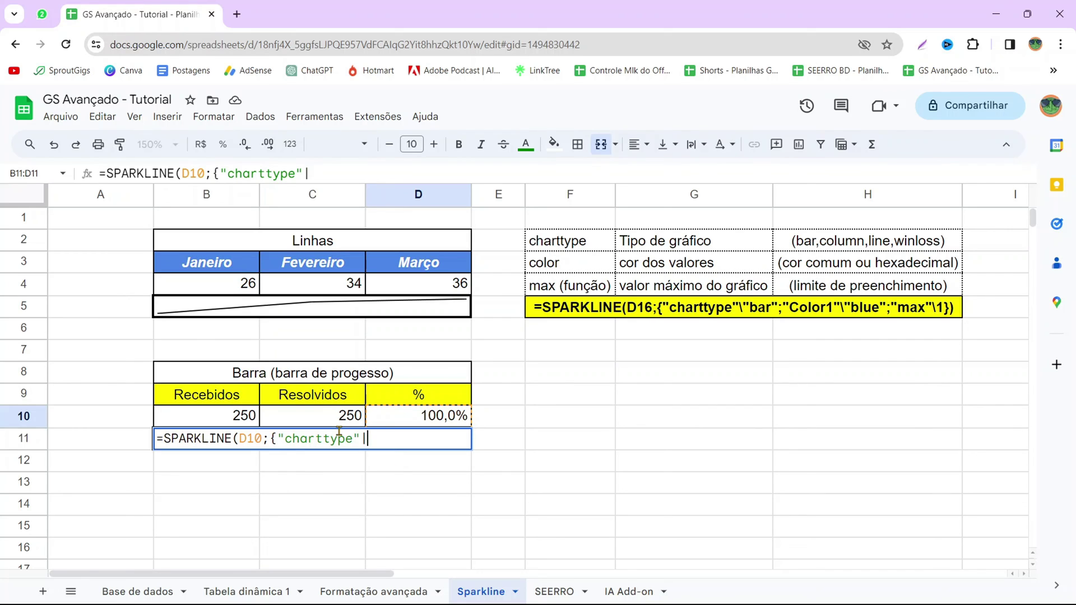
pyautogui.write('\\z')
pyautogui.press('BackSpace')
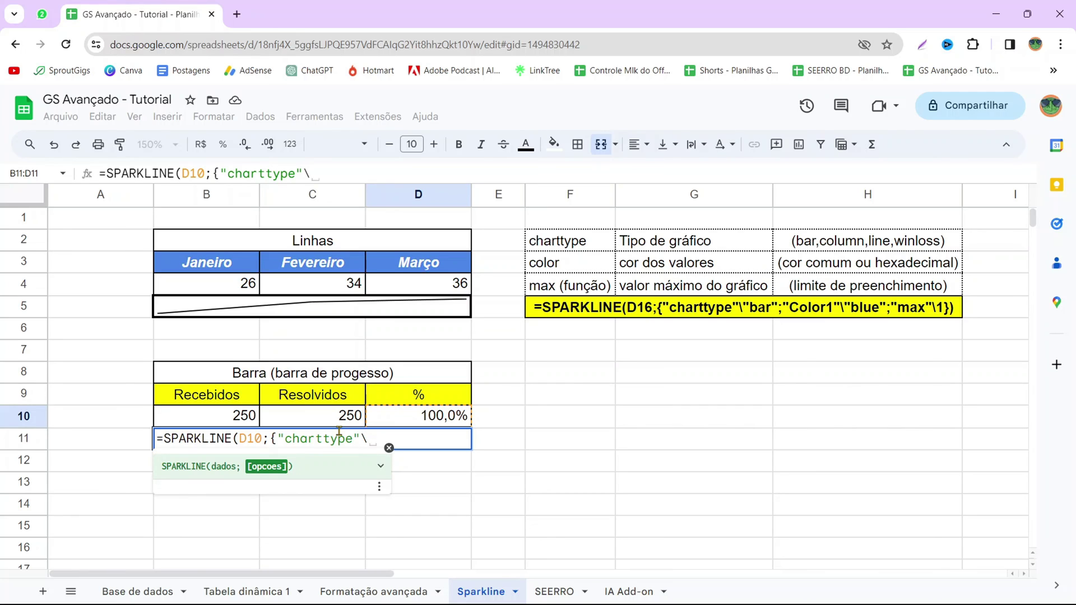
pyautogui.write('"bar"')
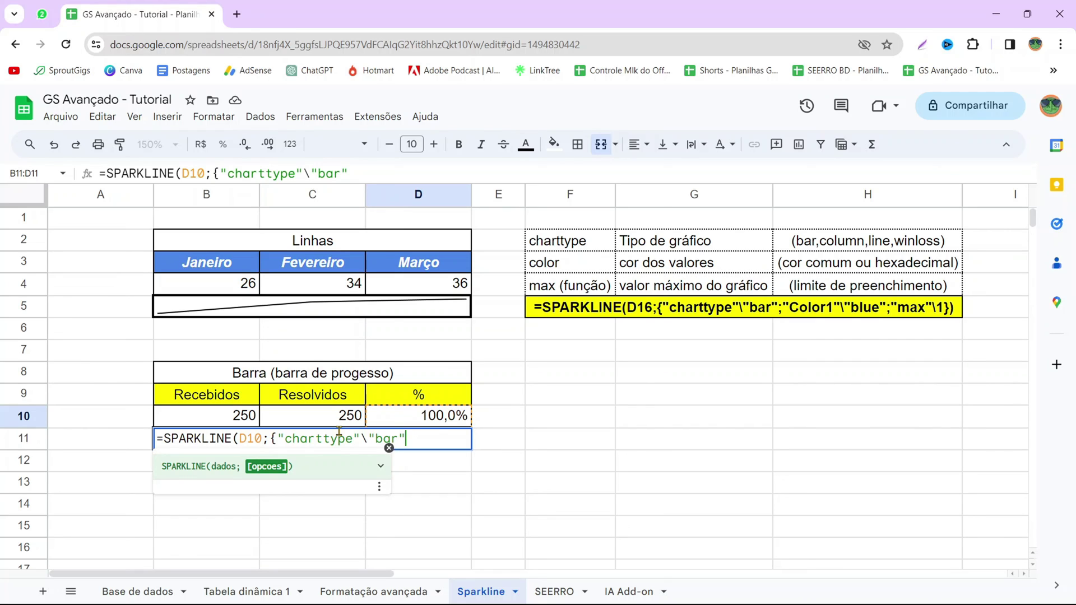
pyautogui.write(';')
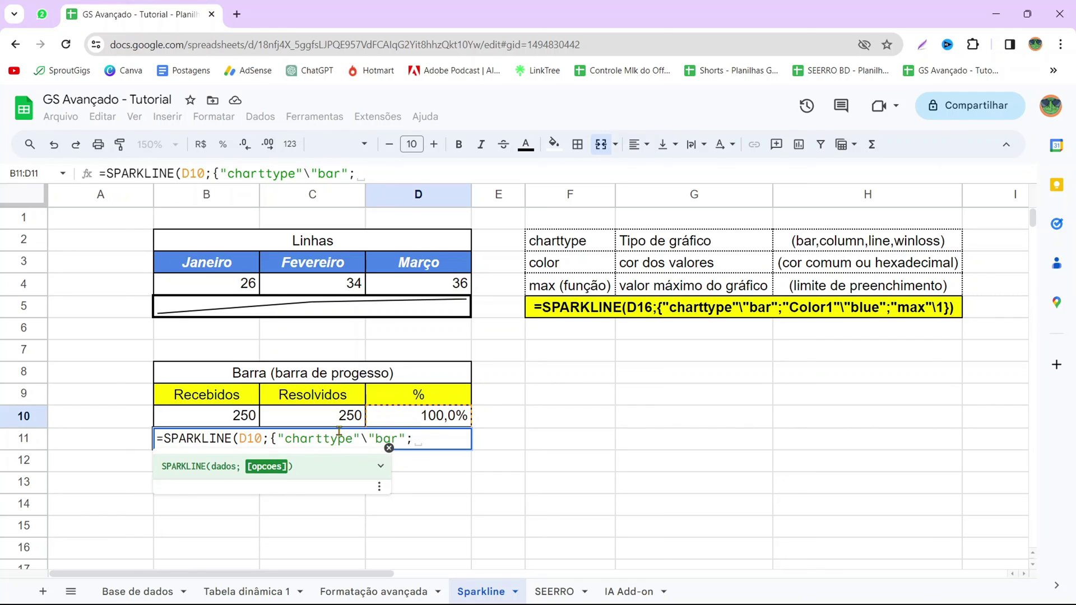
# Add the bar color option Color1 with the value red to the sparkline formula
pyautogui.write('"')
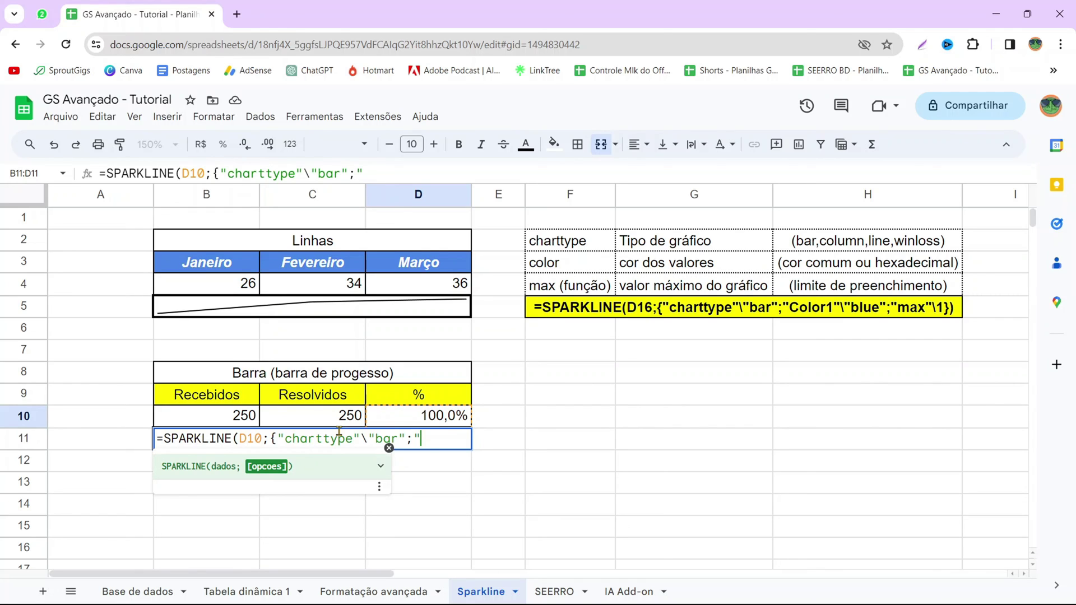
pyautogui.write('Color1"')
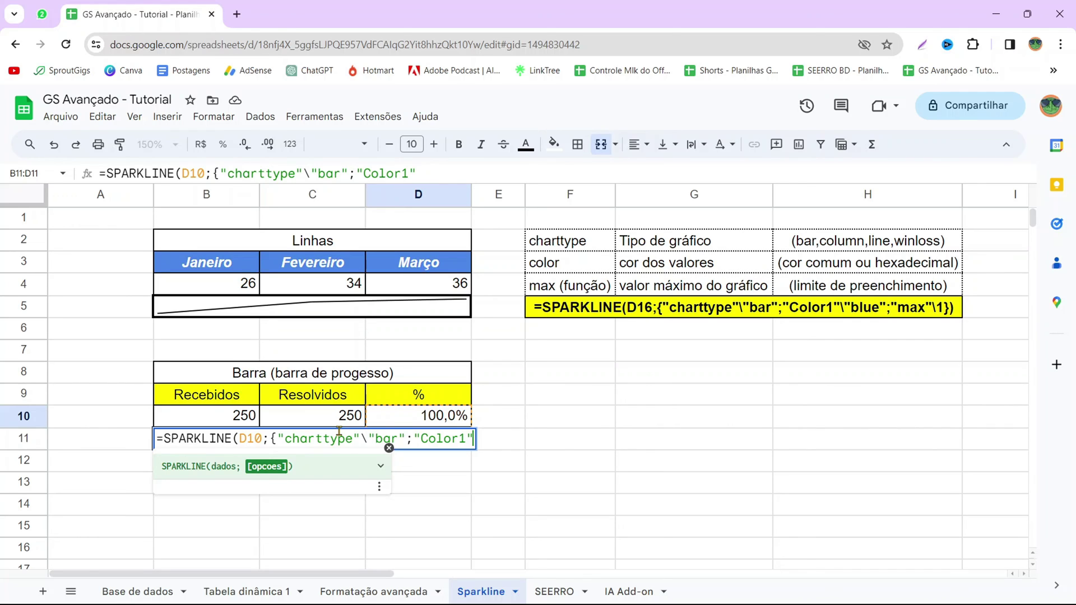
pyautogui.write('\\')
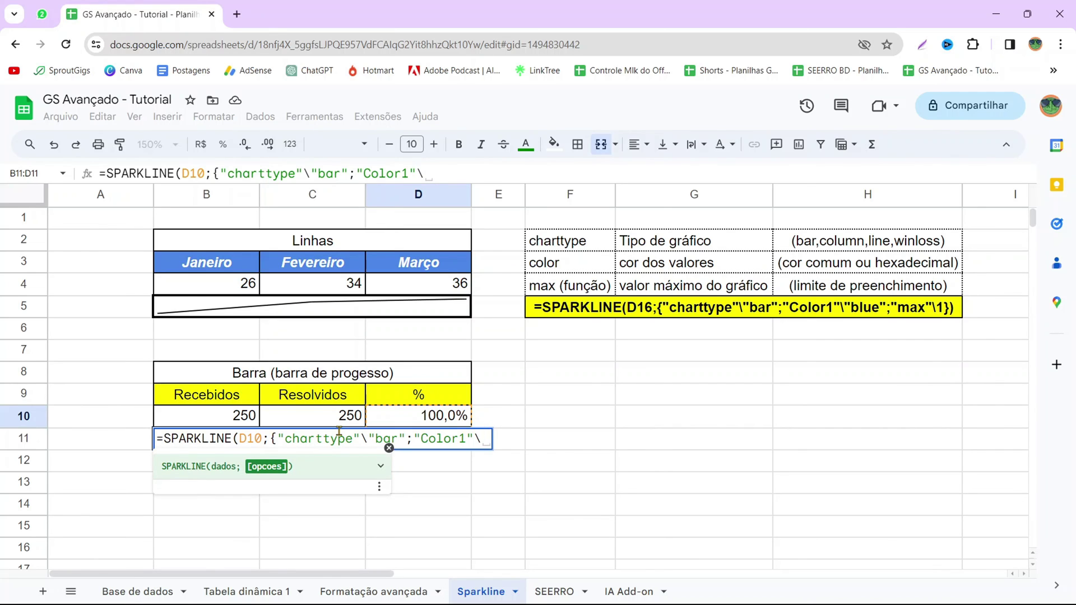
pyautogui.write('"')
pyautogui.write('red')
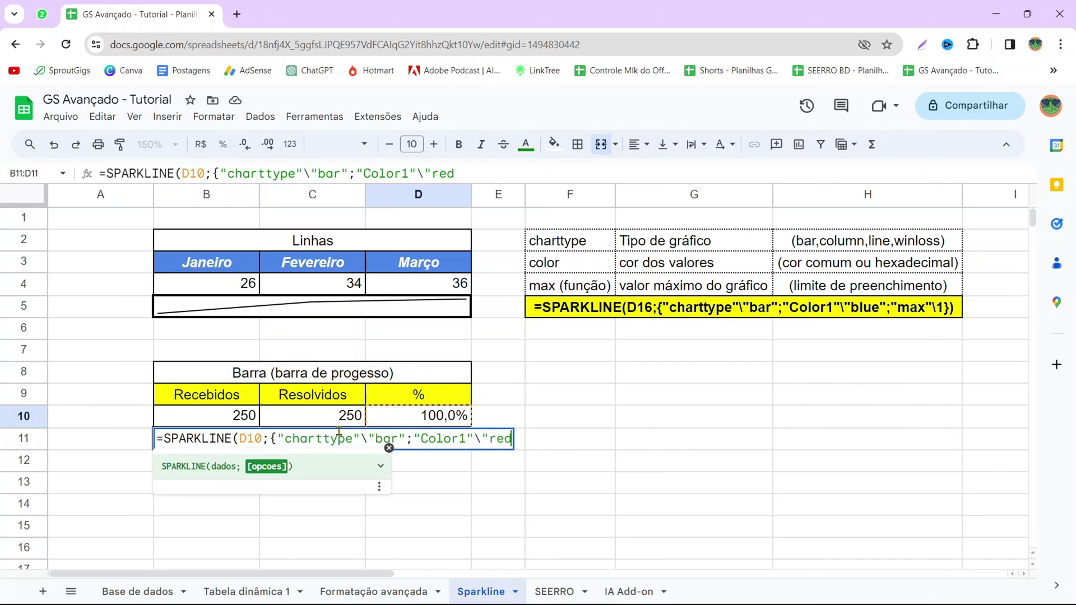
pyautogui.write('";')
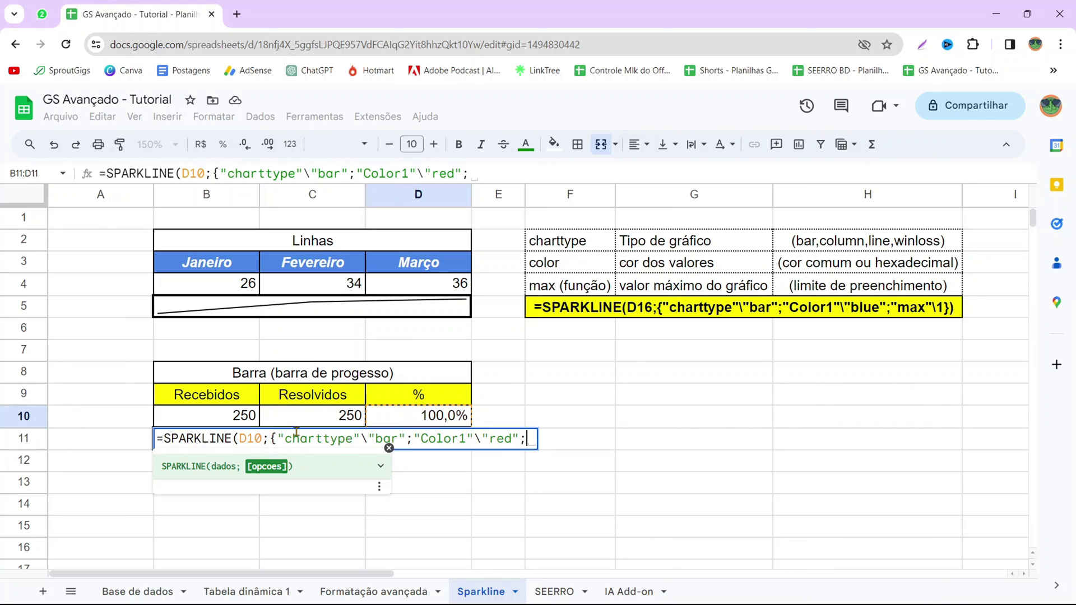
# Finish the progress bar formula with the option max set to 1 and enter it in B11:D11
pyautogui.write('"max"')
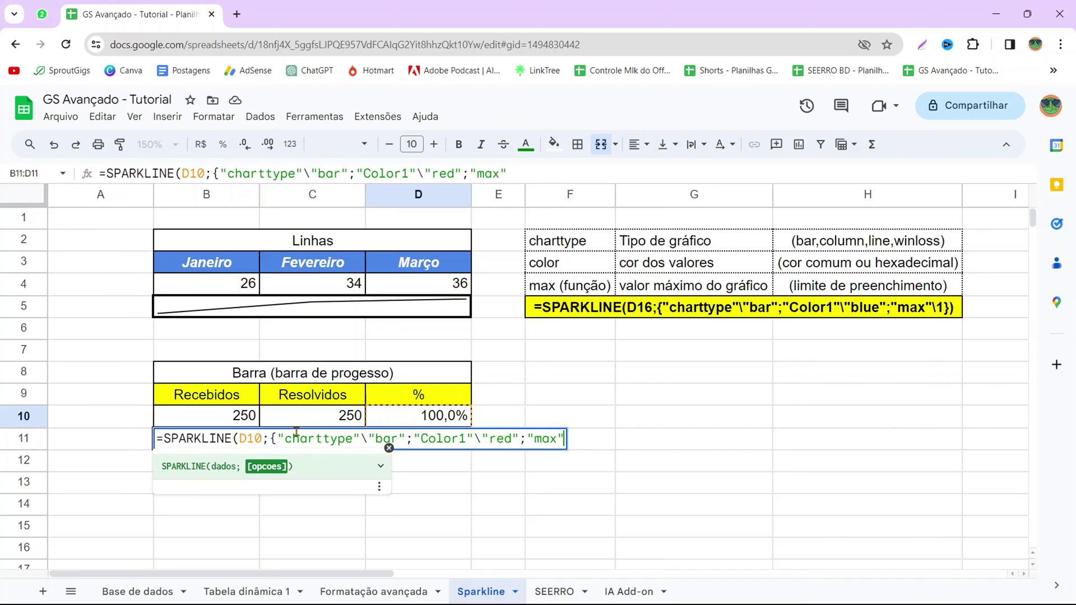
pyautogui.write('"')
pyautogui.press('BackSpace')
pyautogui.write('\\')
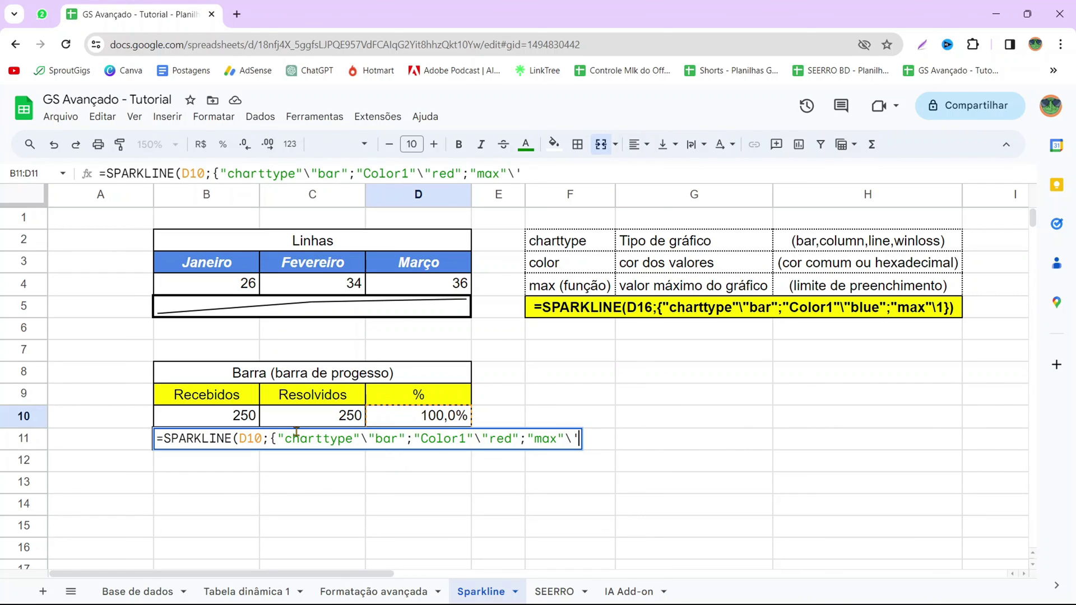
pyautogui.write('1')
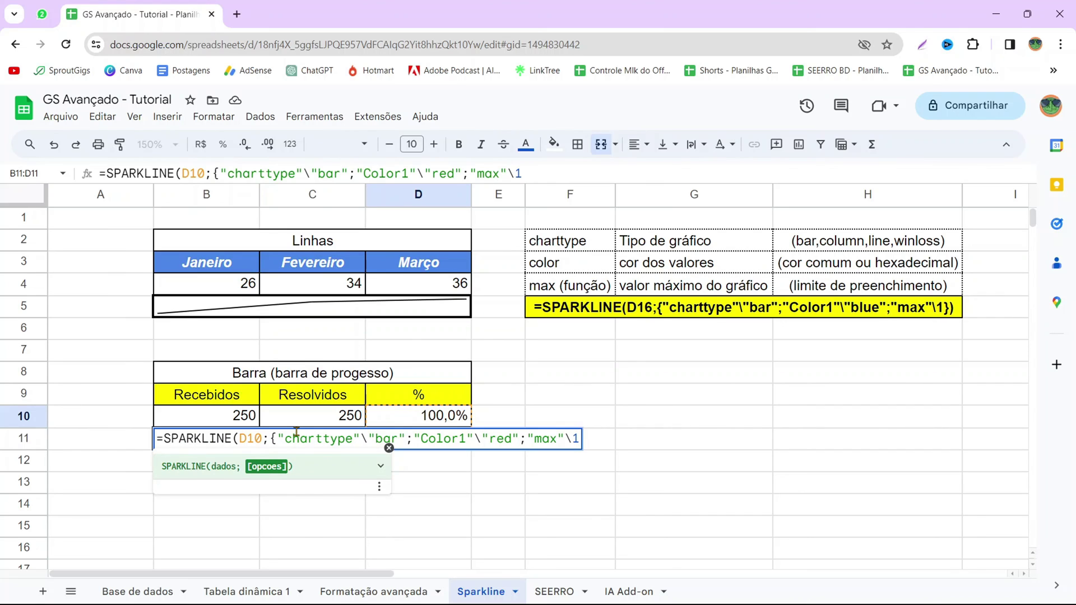
pyautogui.write('}')
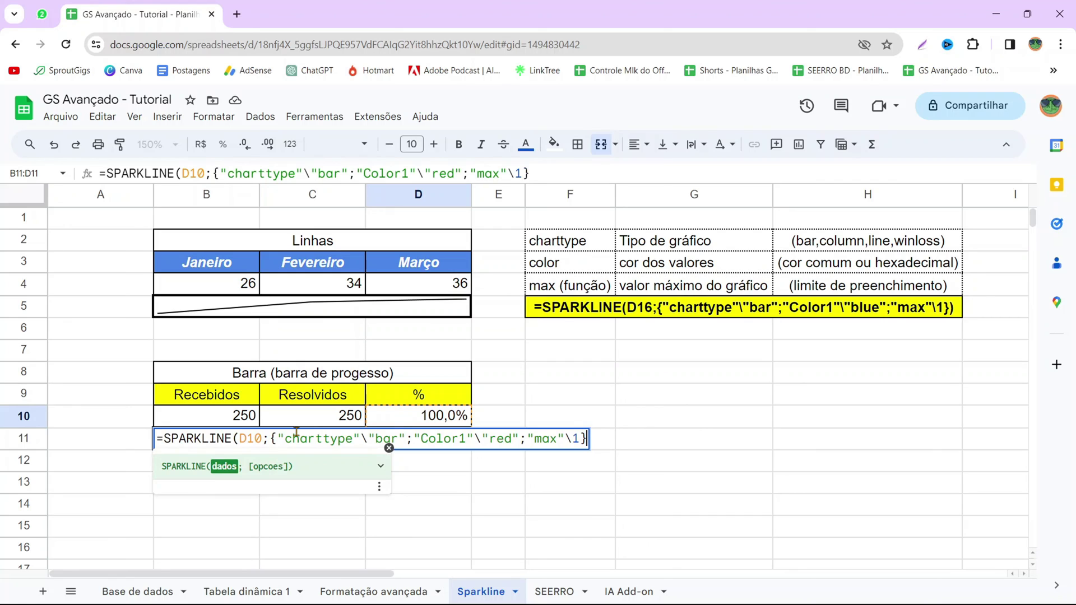
pyautogui.write(')')
pyautogui.press('Return')
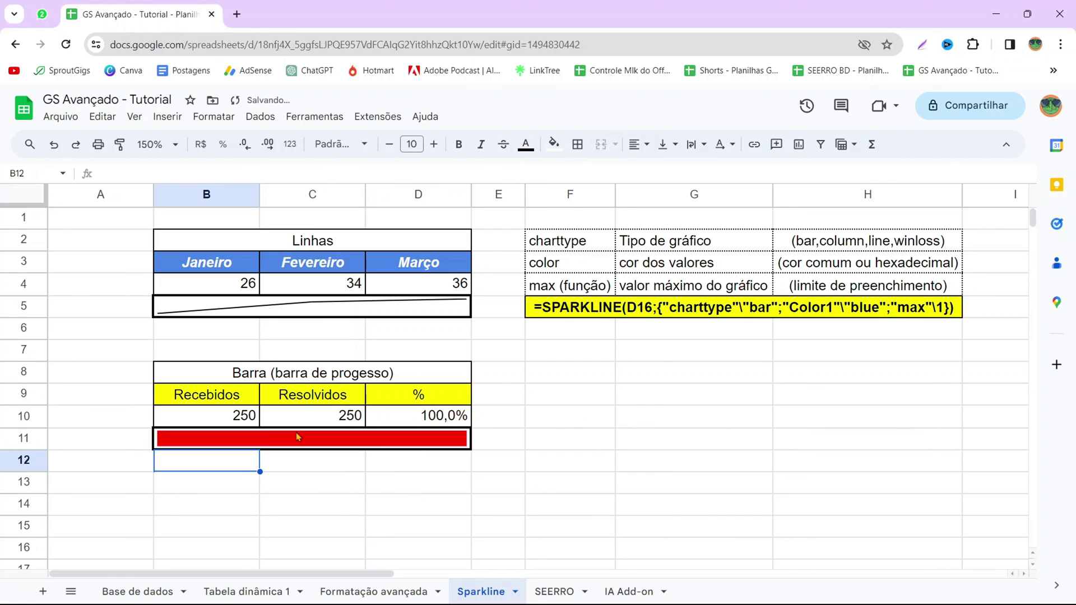
# Test the progress bar by setting the Resolvidos value in C10 to 125 and check how the bar fills
pyautogui.click(282, 446)
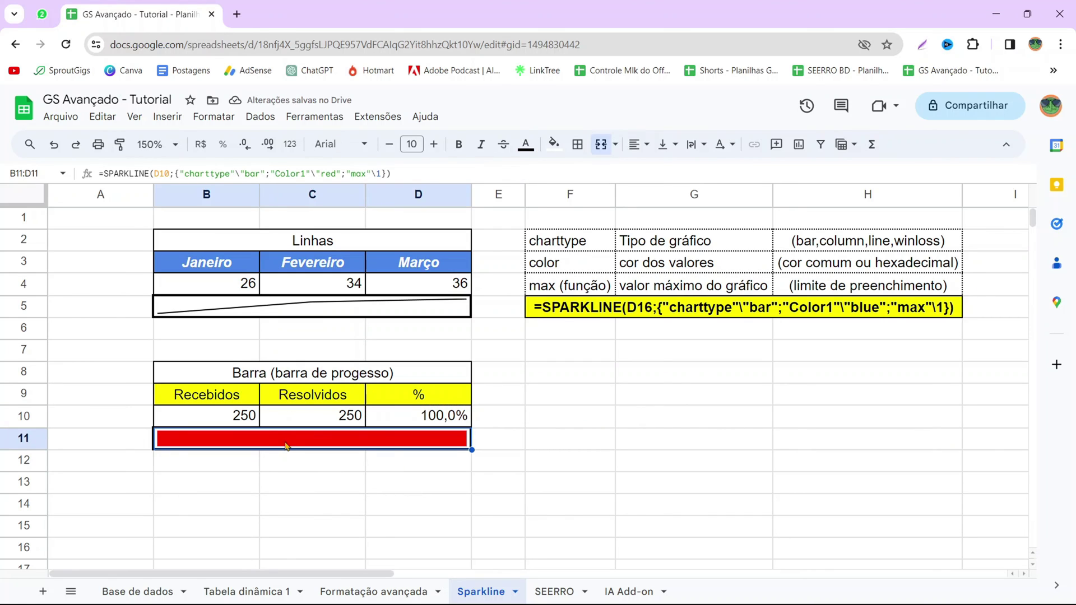
pyautogui.click(418, 421)
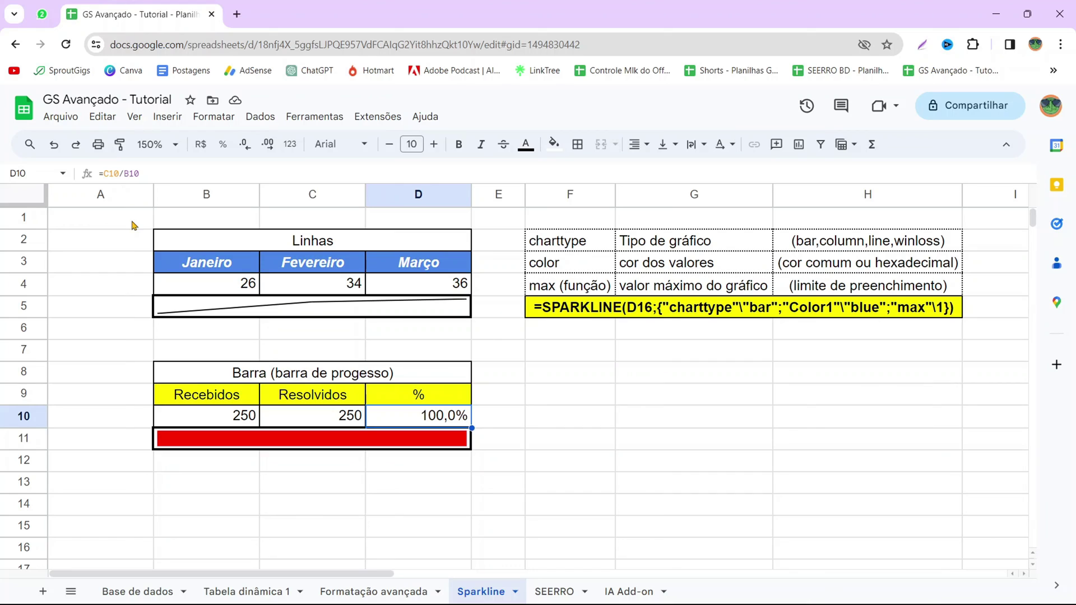
pyautogui.press('Left')
pyautogui.write('125')
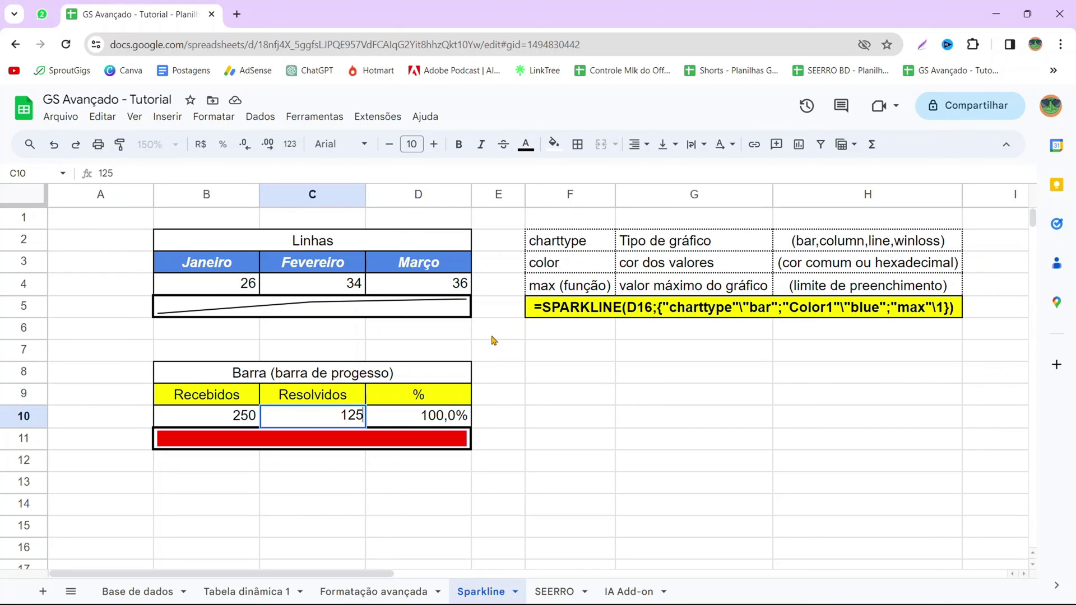
pyautogui.press('Return')
pyautogui.click(386, 507)
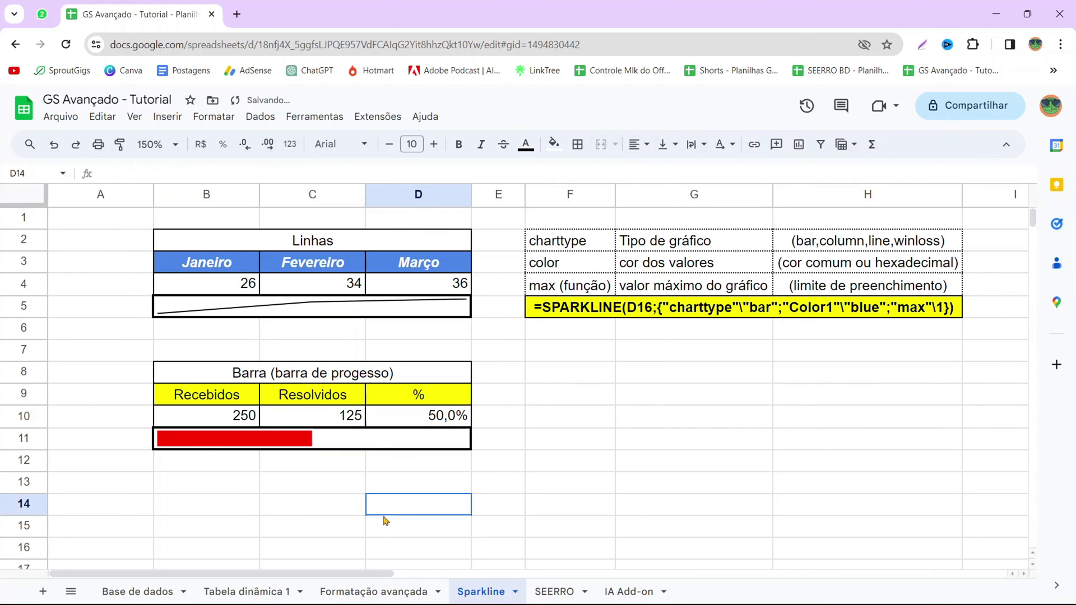
pyautogui.click(367, 448)
pyautogui.click(330, 502)
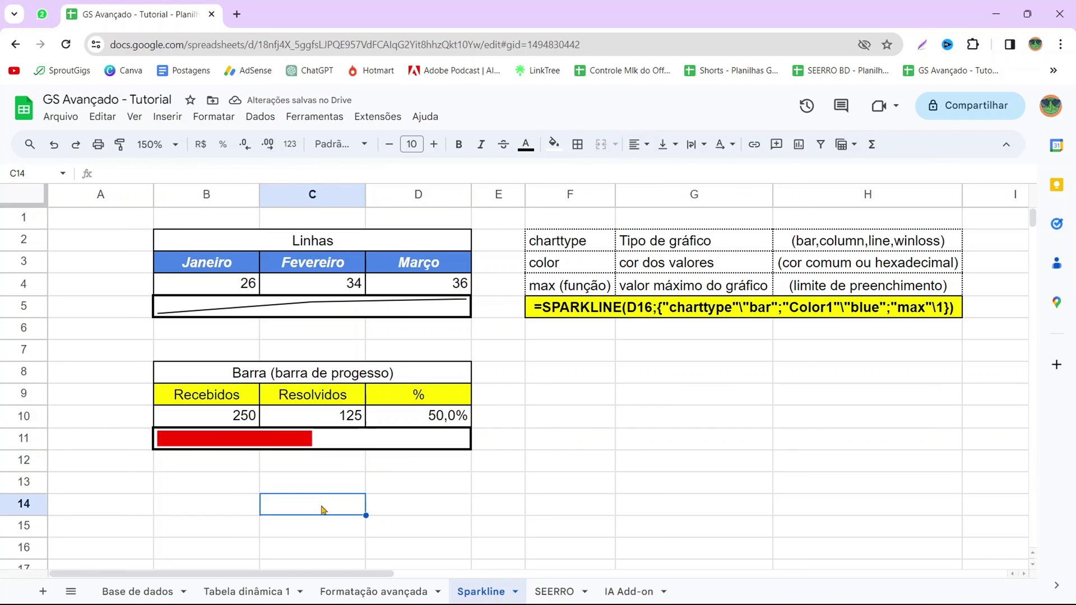
pyautogui.click(318, 448)
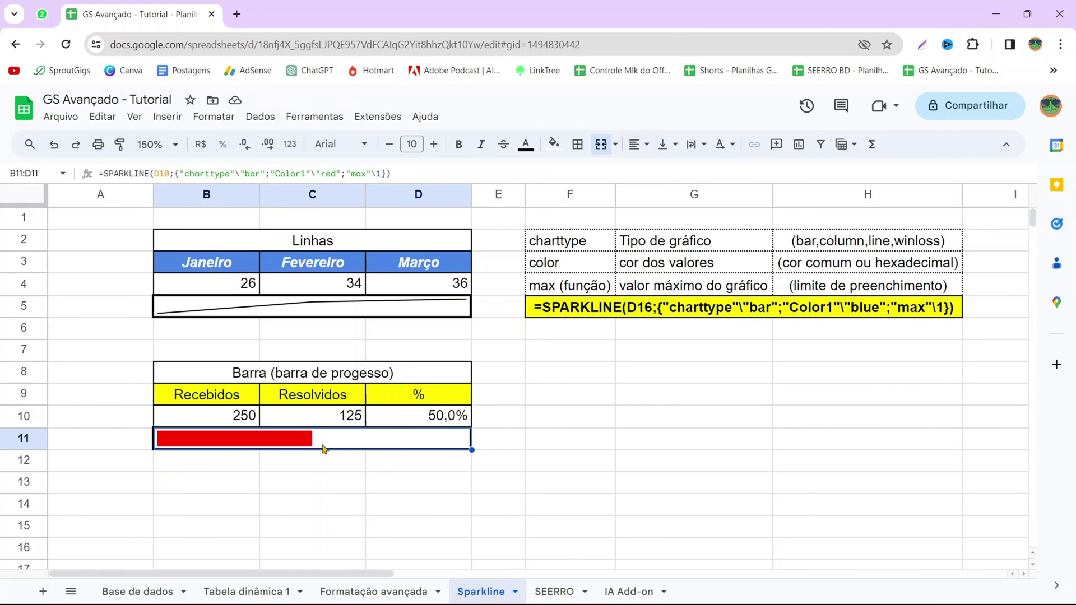
pyautogui.click(309, 507)
# Set the Resolvidos value in C10 to 80 to test the progress bar with a smaller share
pyautogui.click(323, 424)
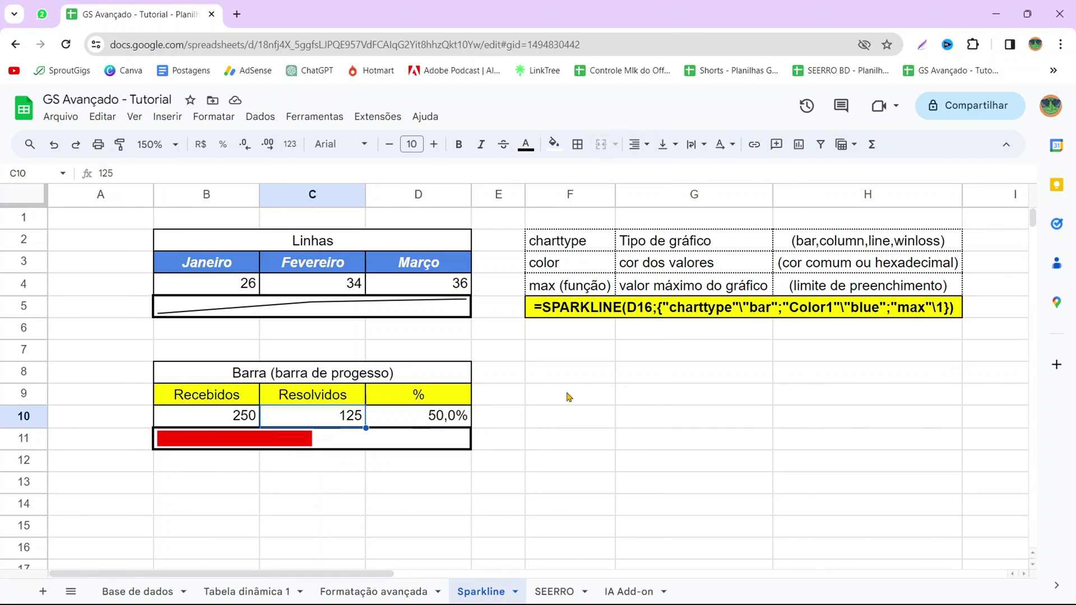
pyautogui.write('80')
pyautogui.press('Return')
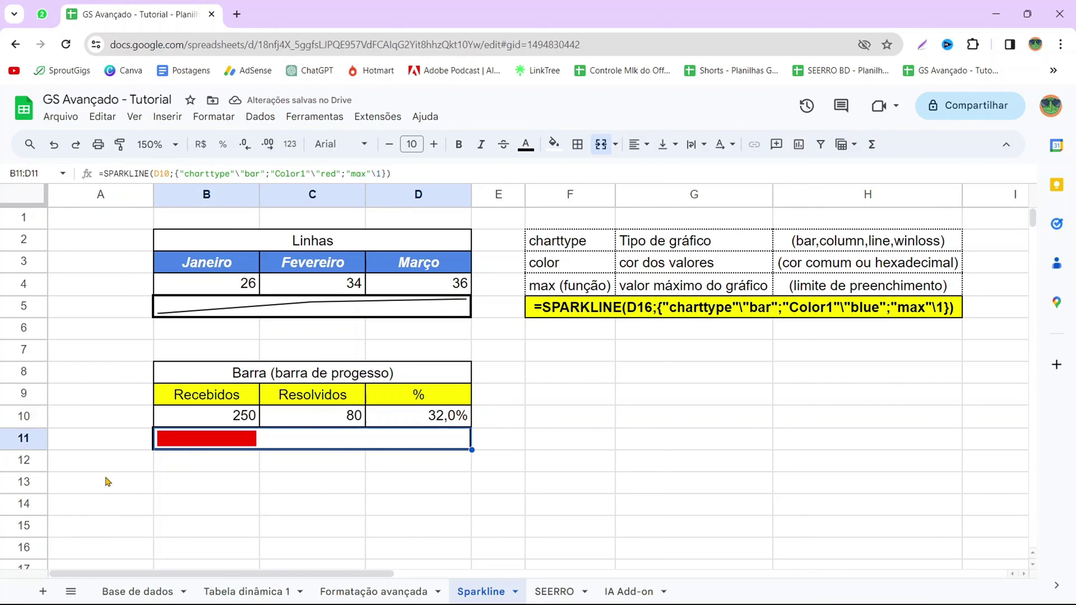
pyautogui.click(109, 452)
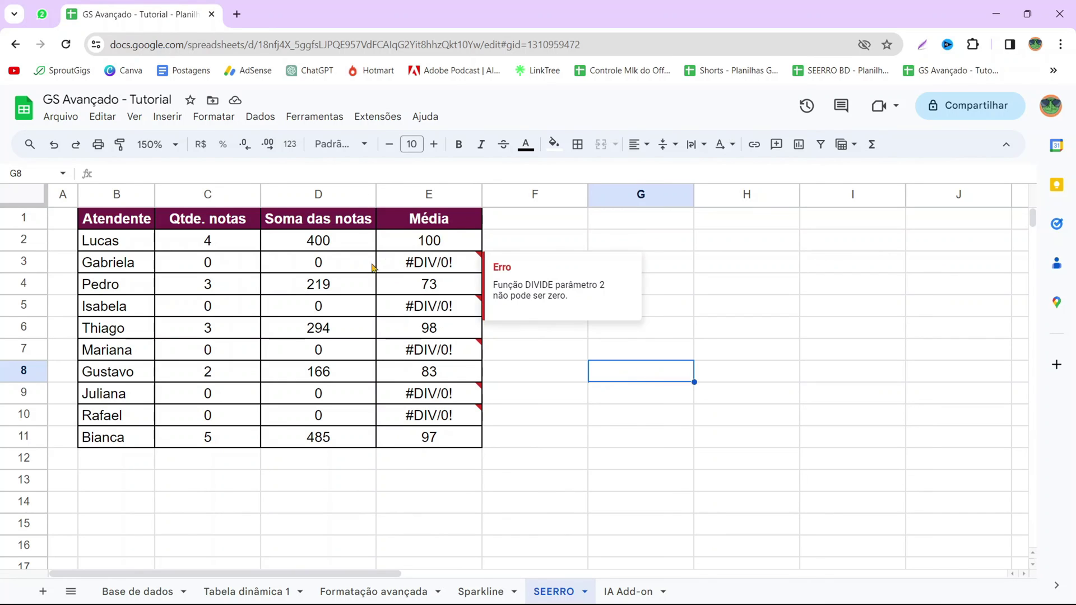
# Review the Atendente, Qtde. notas, Soma das notas and Média columns on the SEERRO sheet, and inspect the average formula in E2
pyautogui.moveTo(228, 247); pyautogui.dragTo(211, 451)
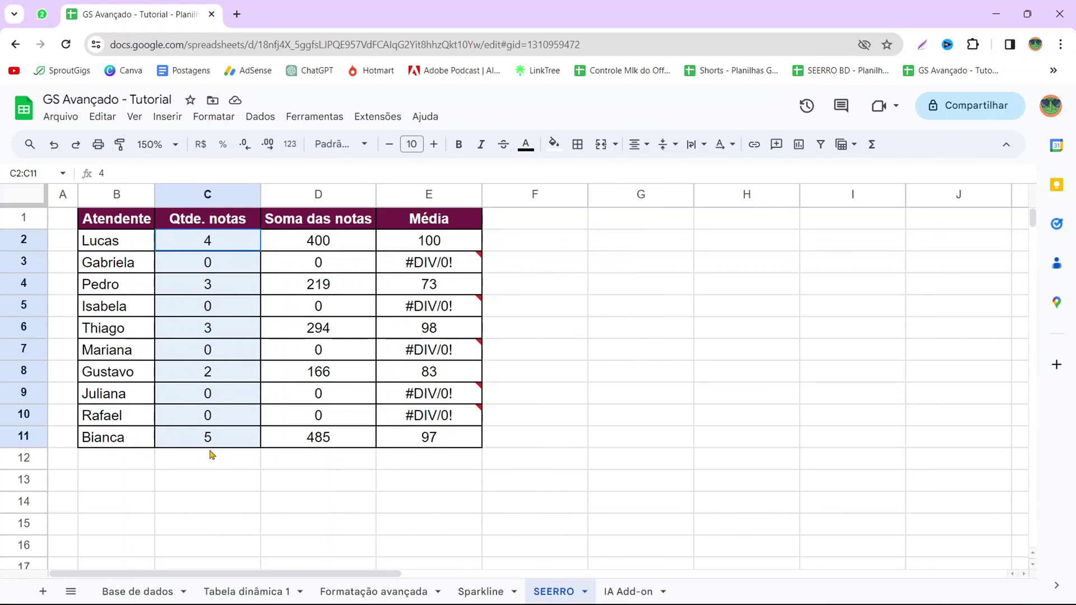
pyautogui.click(221, 479)
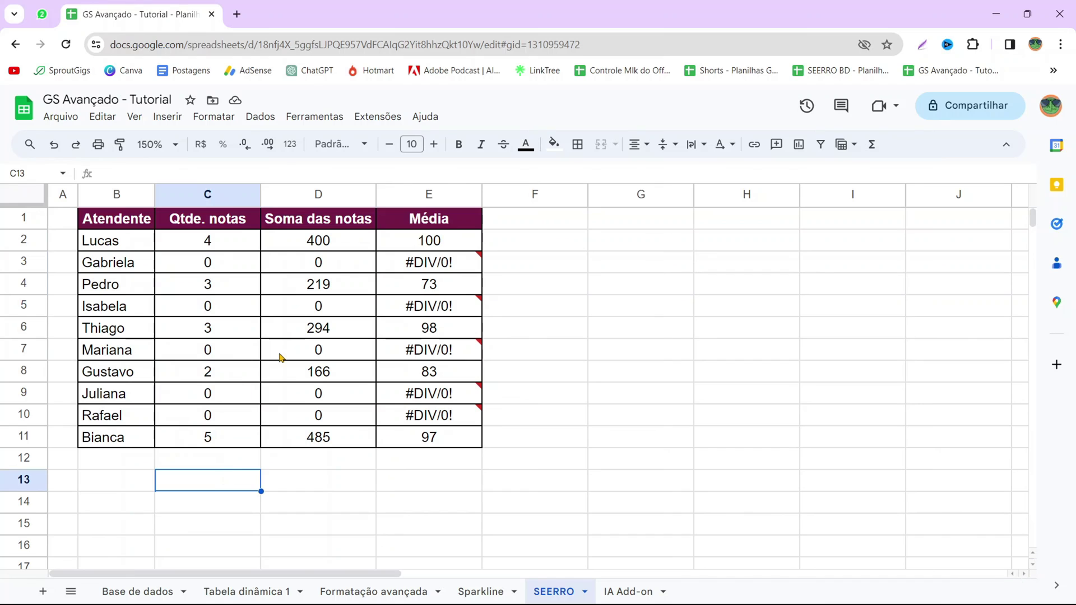
pyautogui.moveTo(142, 219); pyautogui.dragTo(144, 447)
pyautogui.moveTo(226, 221); pyautogui.dragTo(227, 446)
pyautogui.moveTo(319, 225); pyautogui.dragTo(319, 446)
pyautogui.moveTo(413, 224); pyautogui.dragTo(407, 463)
pyautogui.click(336, 507)
pyautogui.click(441, 242)
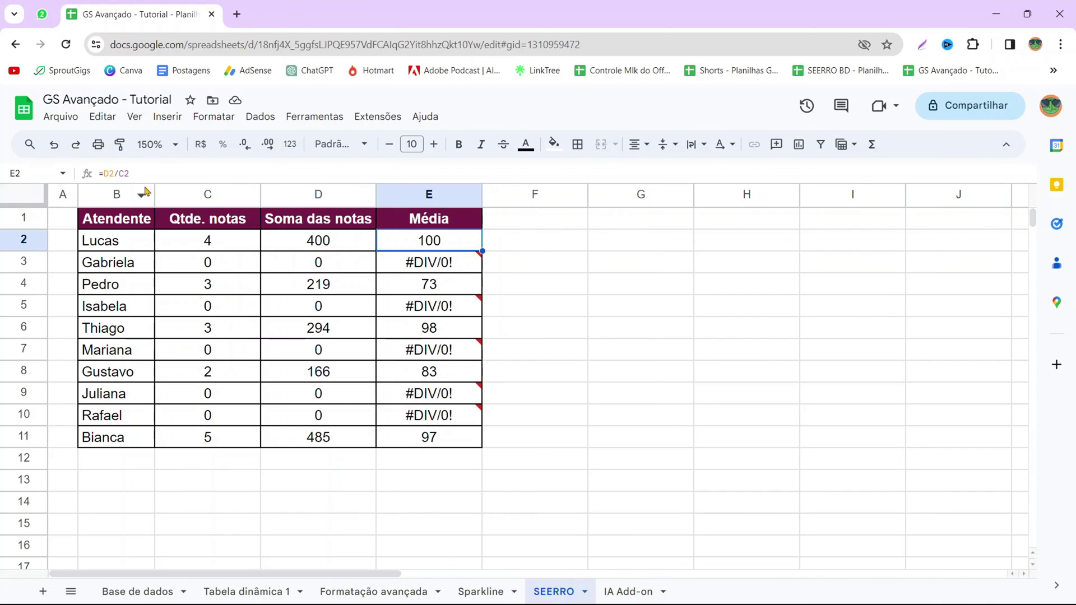
# Examine the Qtde. notas and Soma das notas values in rows 2 to 4 and the error details in Média cell E3
pyautogui.click(298, 271)
pyautogui.click(209, 274)
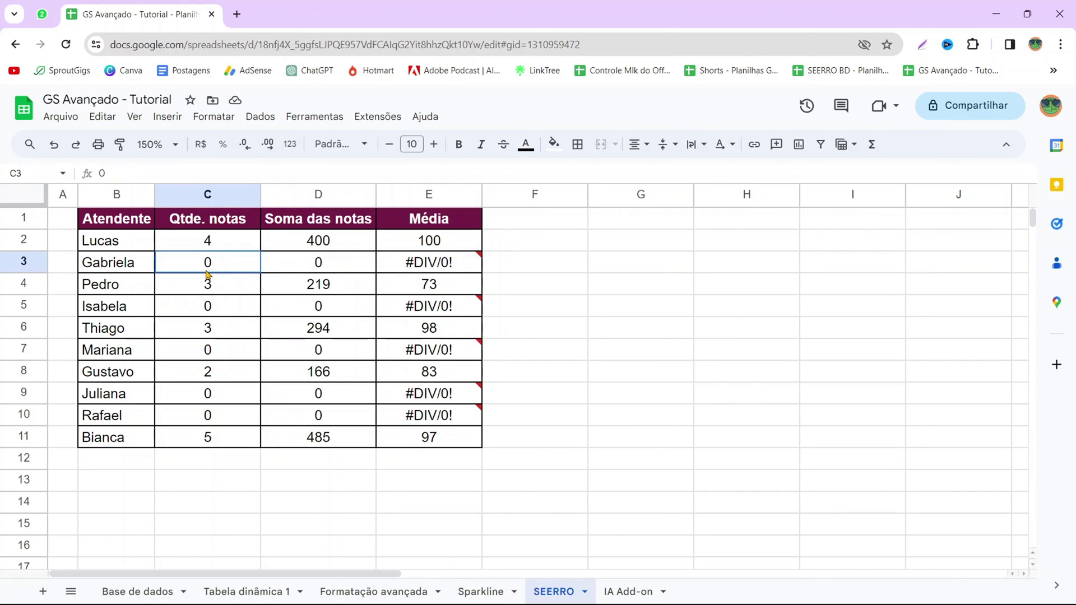
pyautogui.click(318, 244)
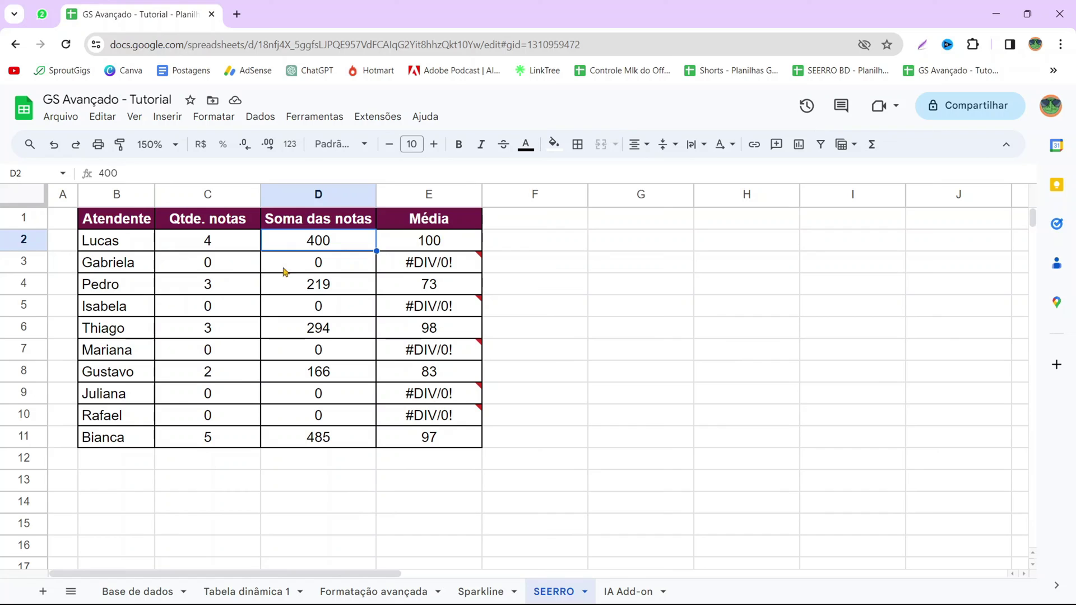
pyautogui.click(210, 284)
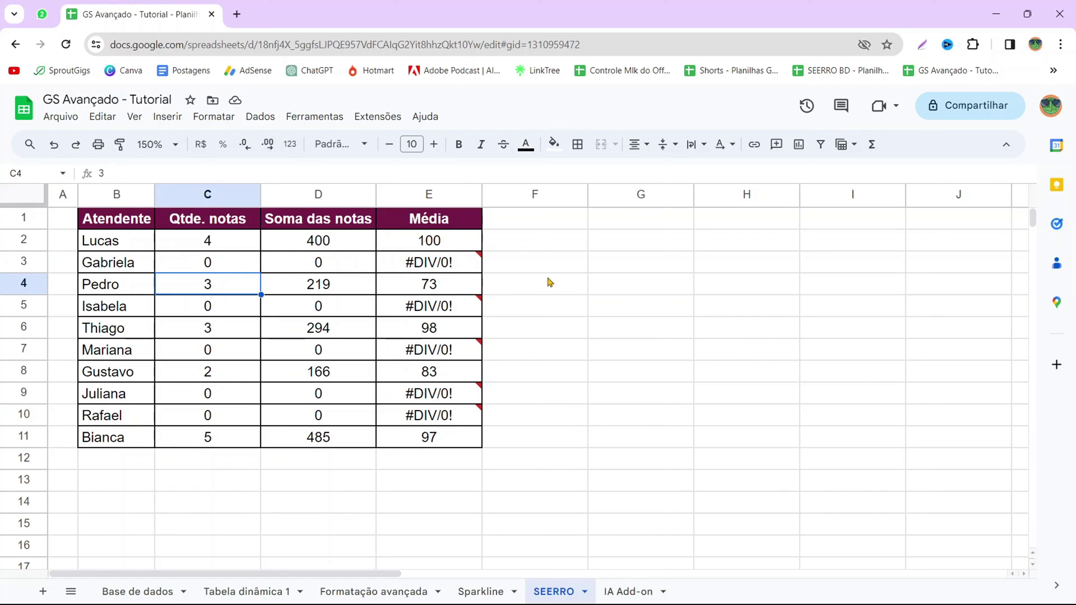
pyautogui.click(452, 242)
pyautogui.click(570, 264)
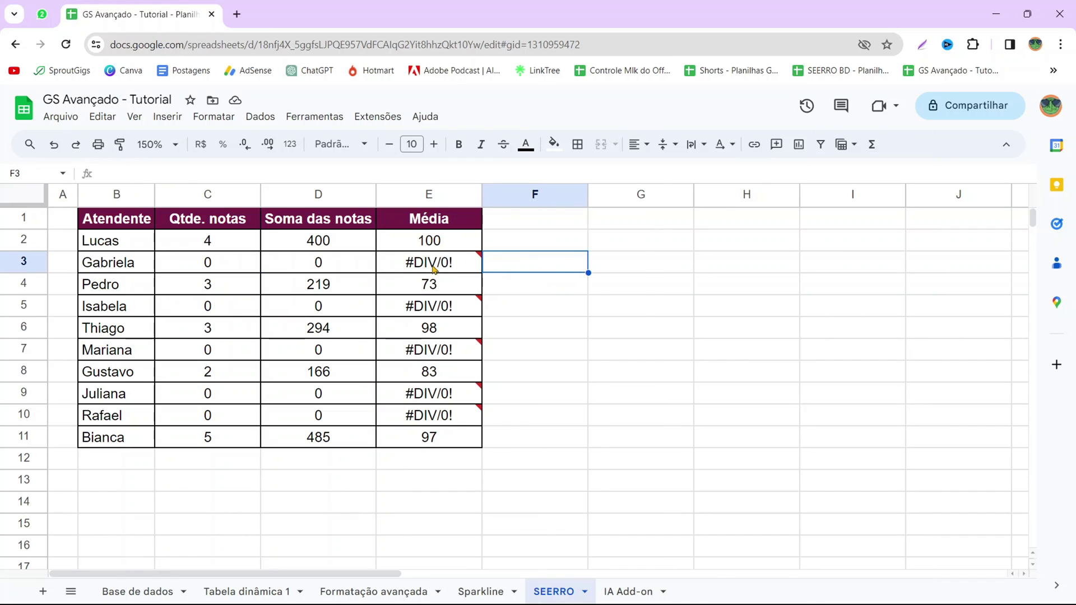
pyautogui.moveTo(437, 267)
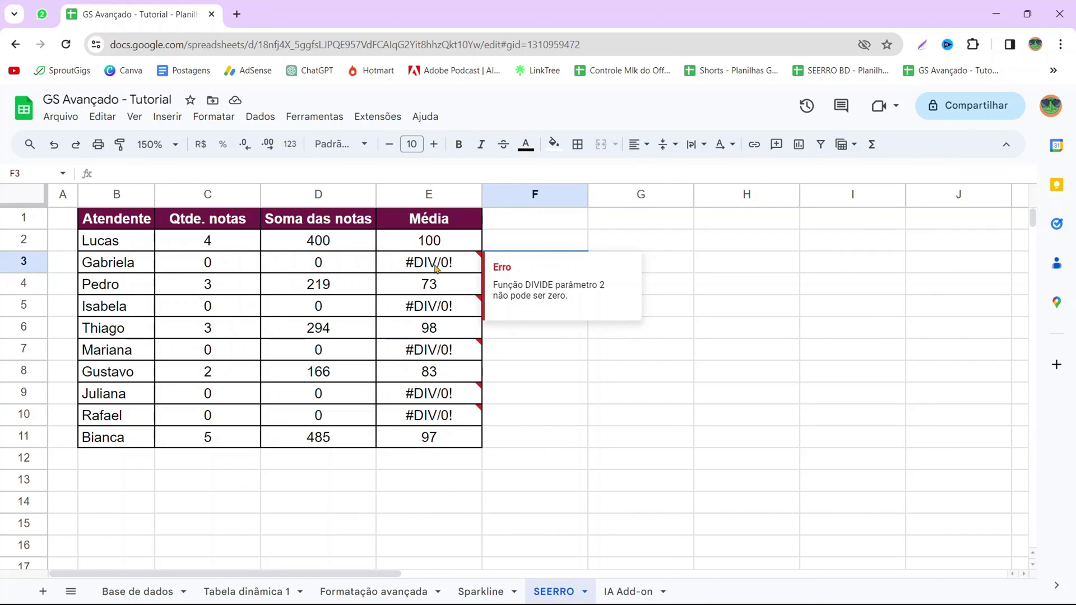
pyautogui.click(666, 366)
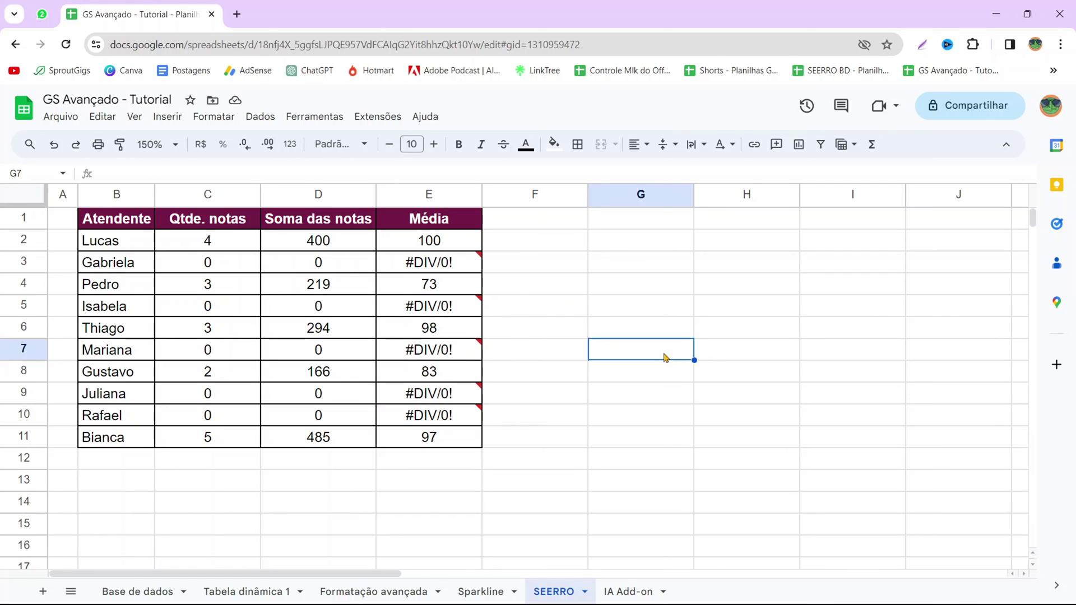
# Test the row 3 average by setting Soma das notas in D3 to 100 and Qtde. notas in C3 to 2
pyautogui.click(325, 270)
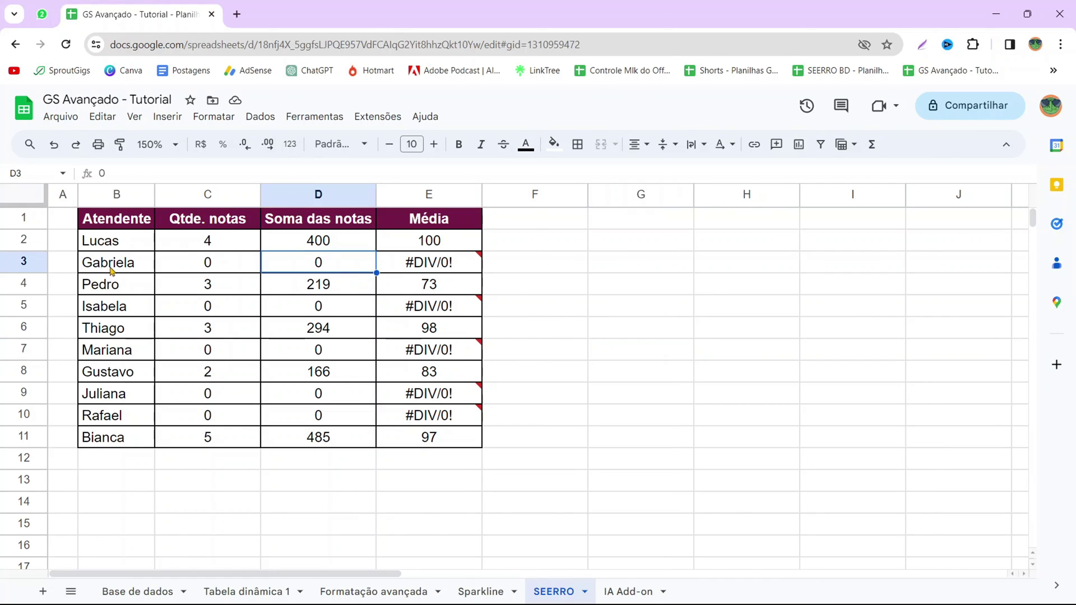
pyautogui.write('1')
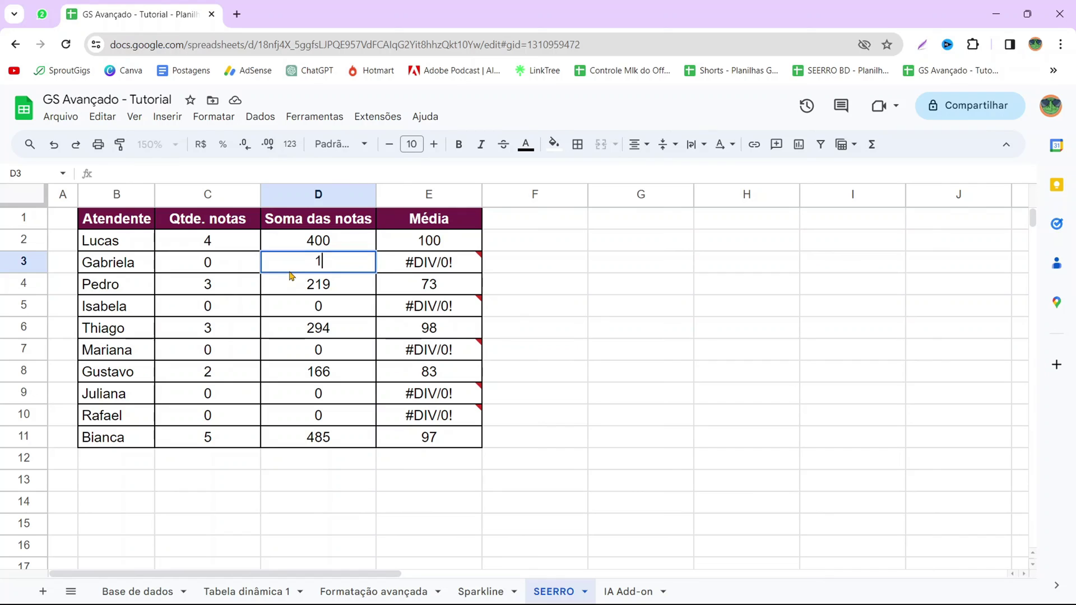
pyautogui.write('00')
pyautogui.press('Return')
pyautogui.click(209, 271)
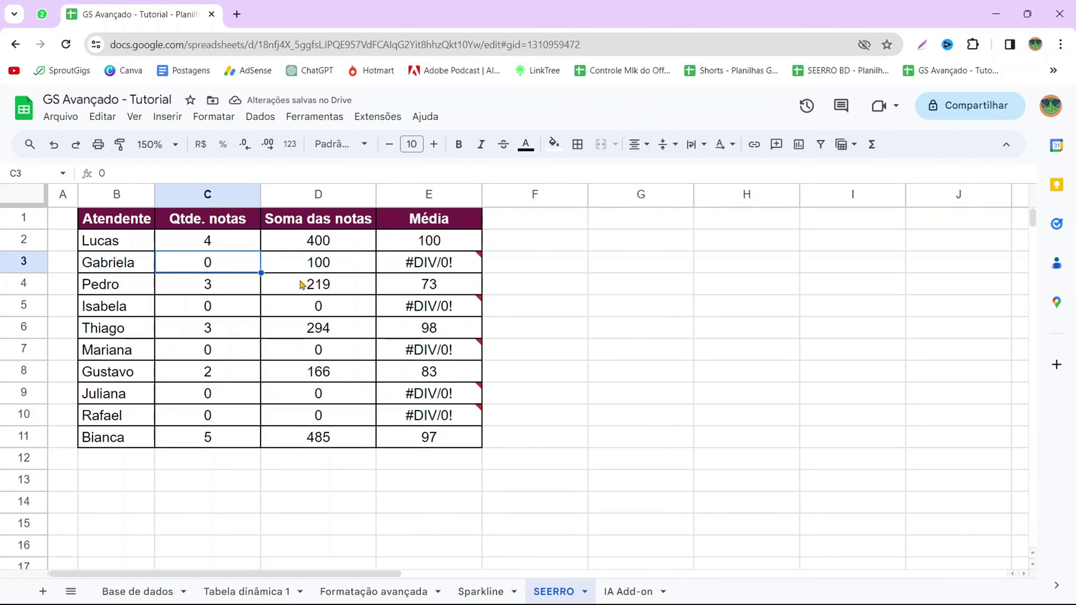
pyautogui.click(322, 271)
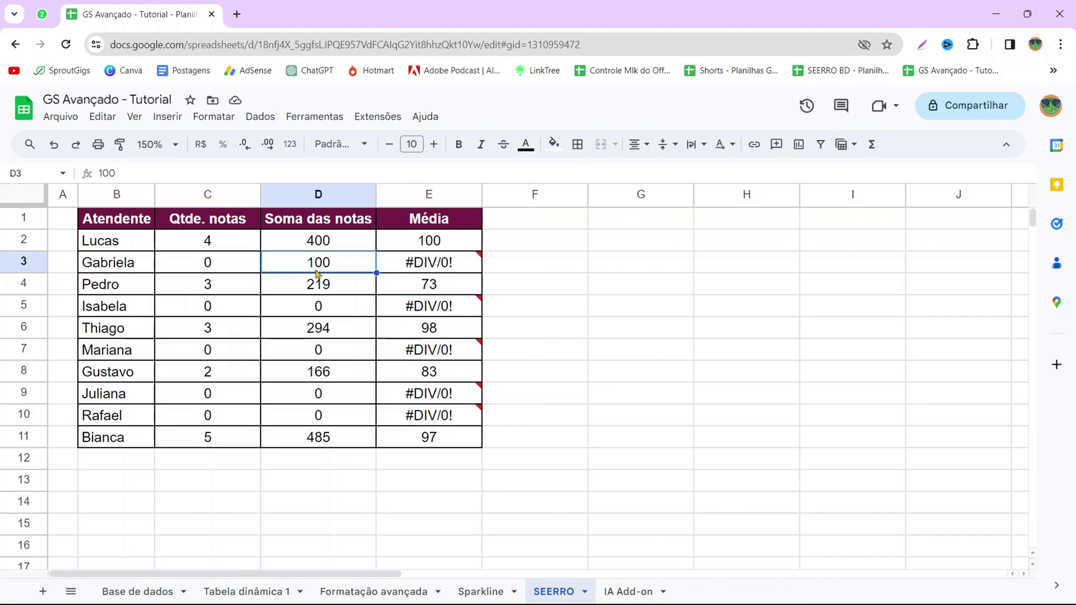
pyautogui.click(246, 268)
pyautogui.write('2')
pyautogui.press('Return')
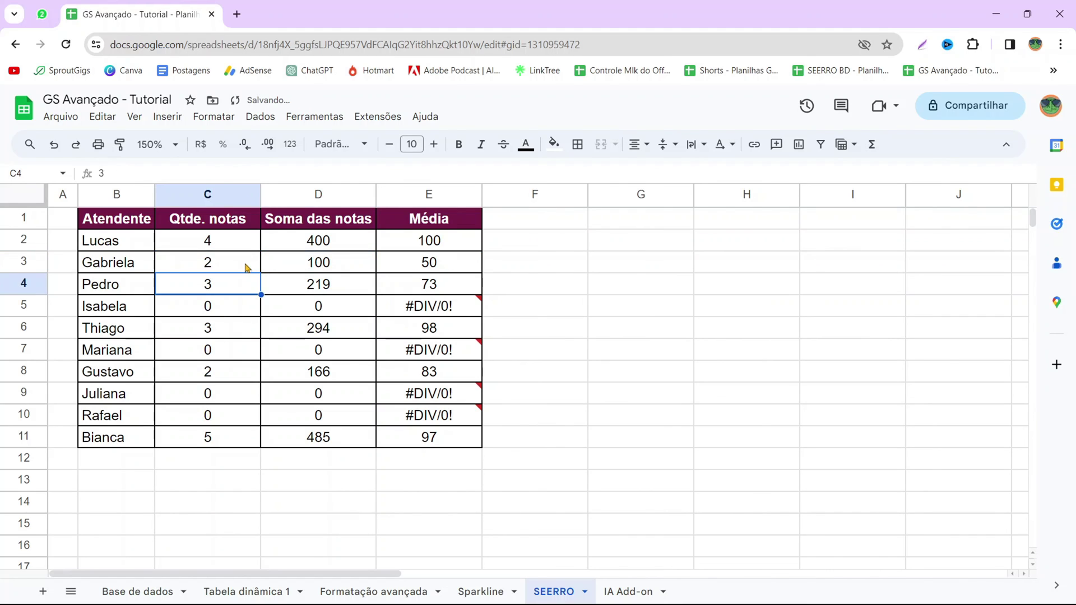
# Try Soma das notas 0 in D3, and undo the test values entered in row 3
pyautogui.click(321, 264)
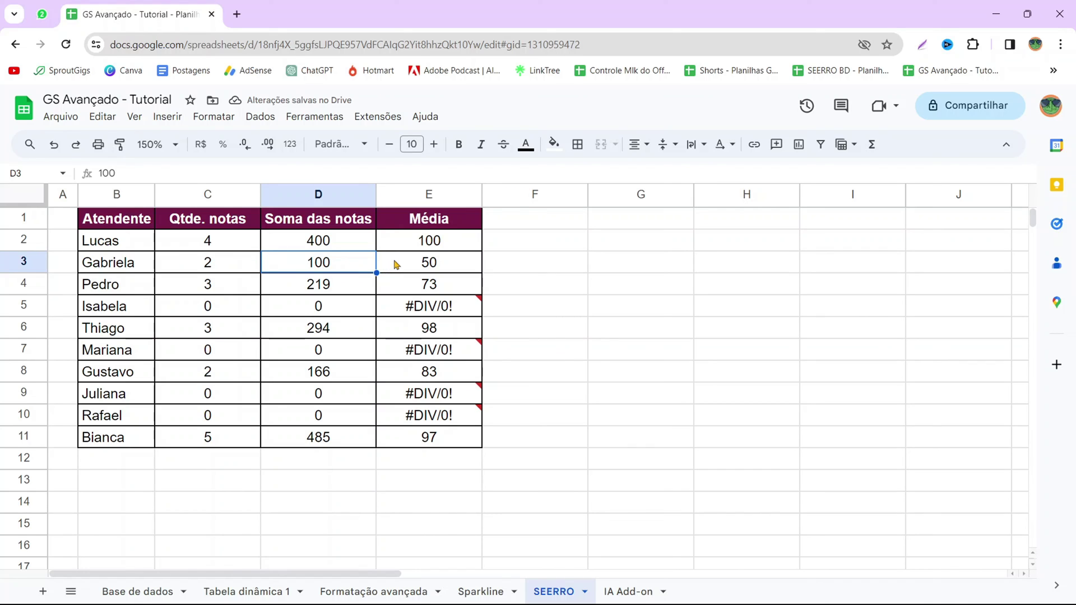
pyautogui.write('0')
pyautogui.press('Return')
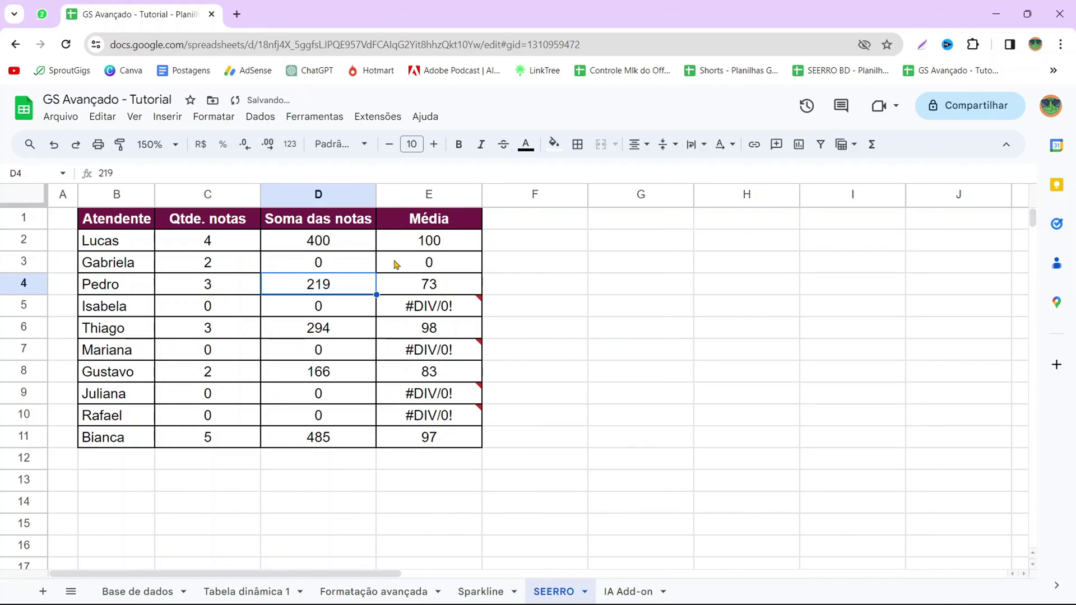
pyautogui.hotkey('ctrl', 'z')
pyautogui.hotkey('ctrl', 'z')
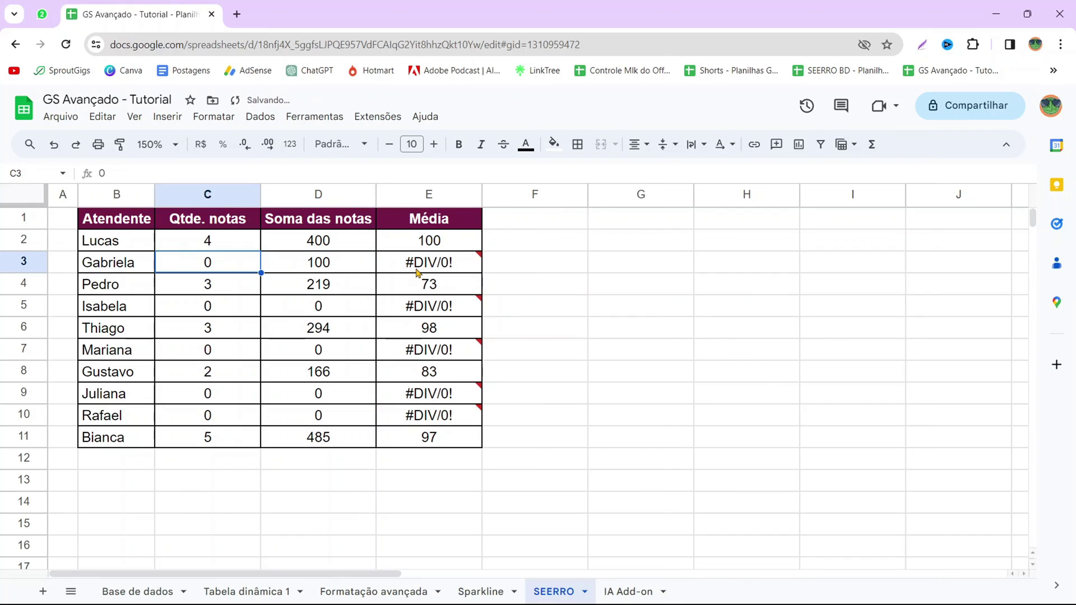
pyautogui.hotkey('ctrl', 'y')
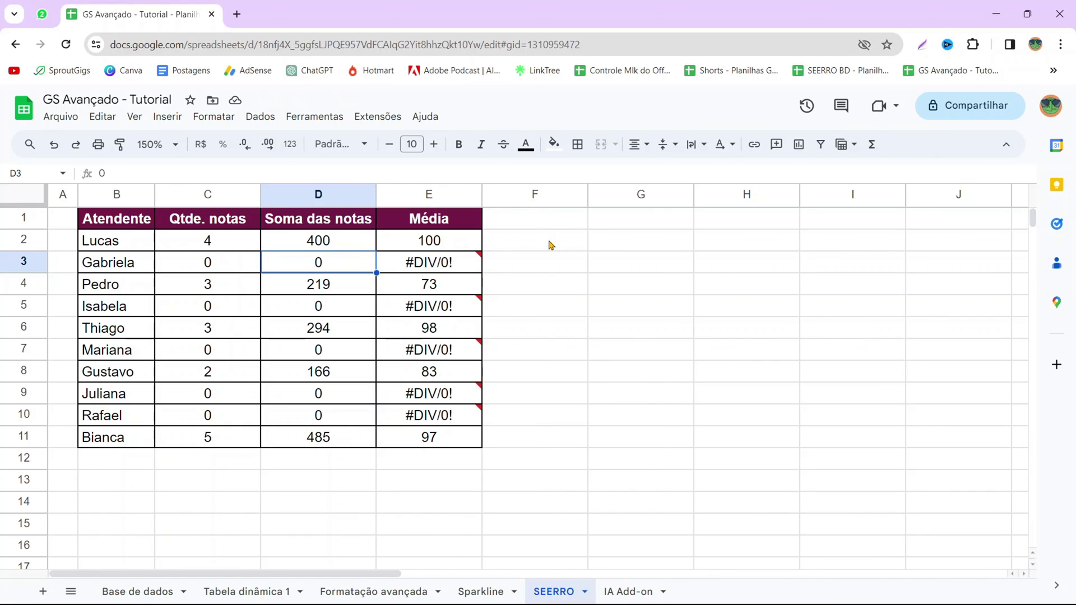
# Begin wrapping the D2/C2 average formula in E2 with the SEERRO function and read the function's help
pyautogui.click(441, 242)
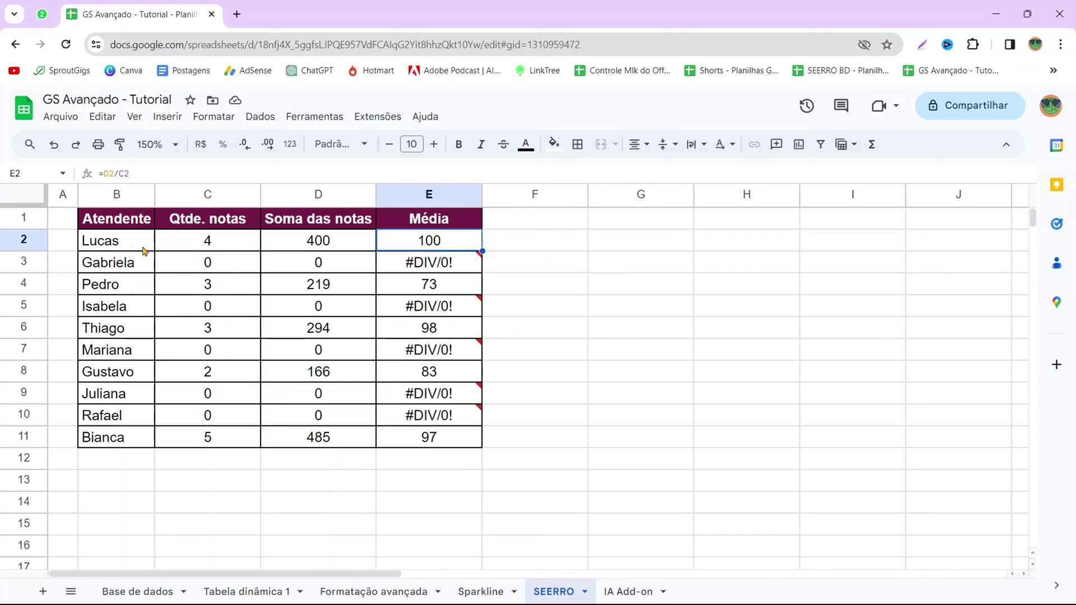
pyautogui.click(105, 174)
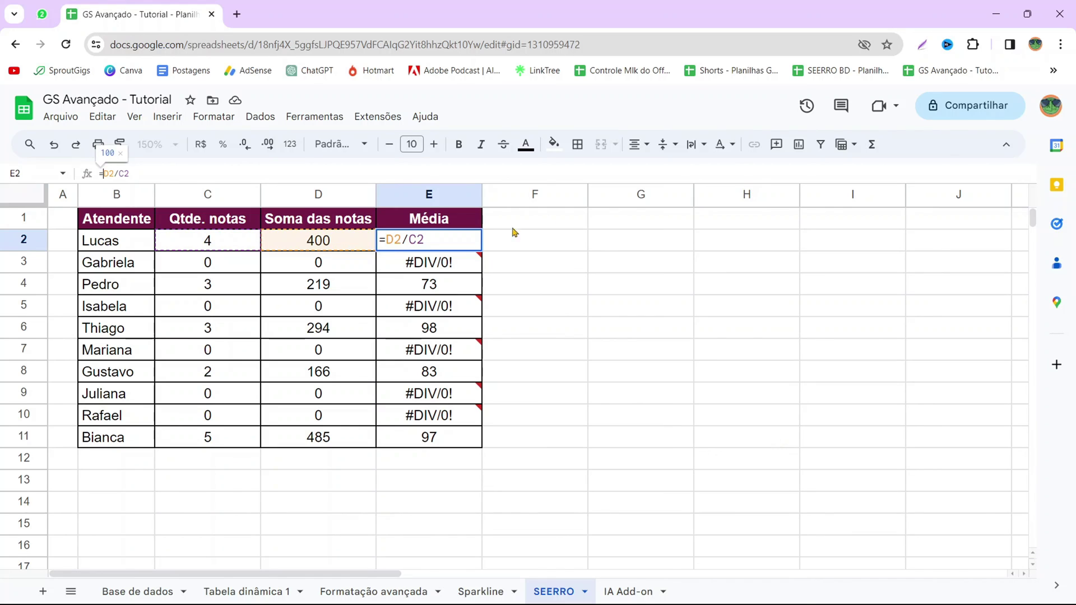
pyautogui.write('SEERRO')
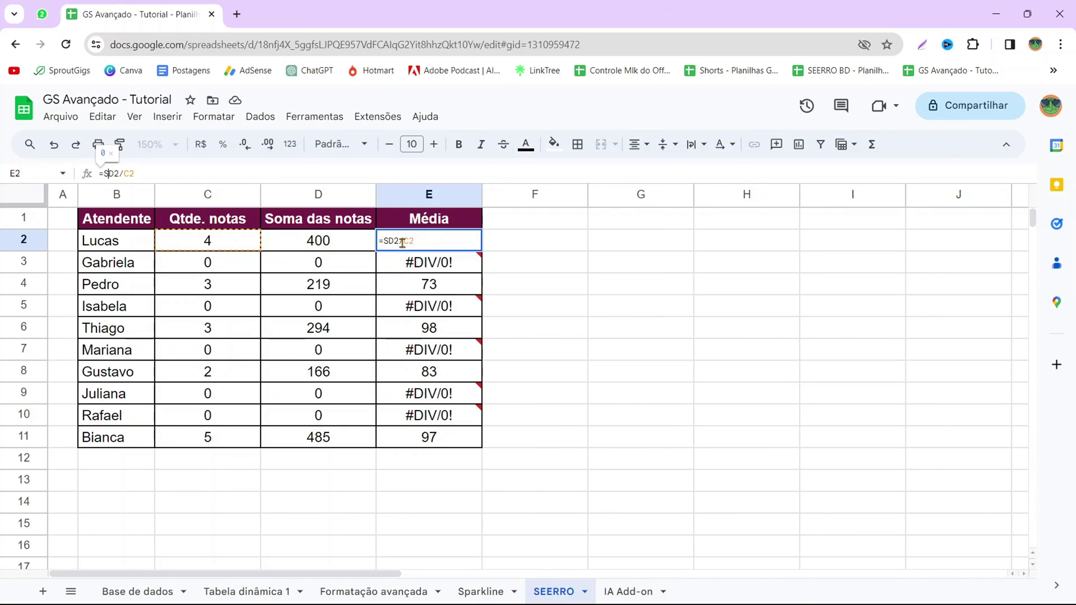
pyautogui.write('(')
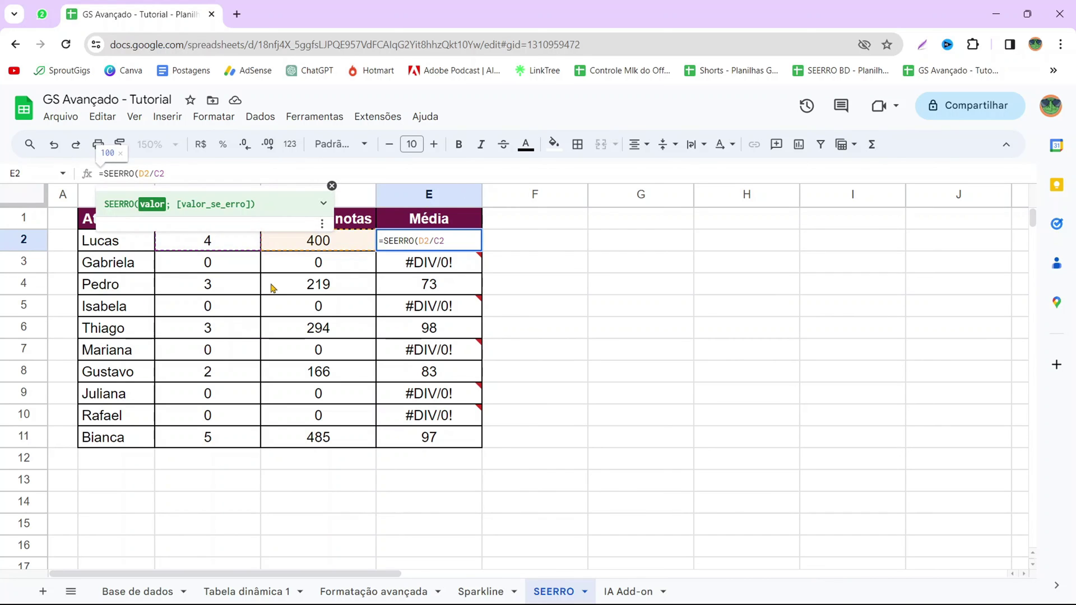
pyautogui.click(324, 205)
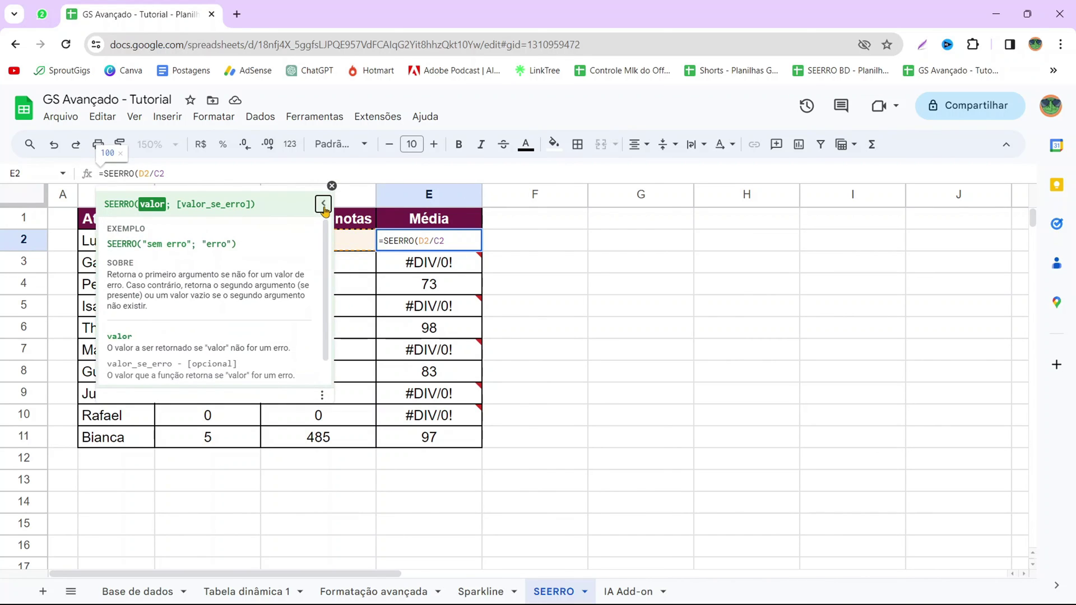
pyautogui.click(324, 205)
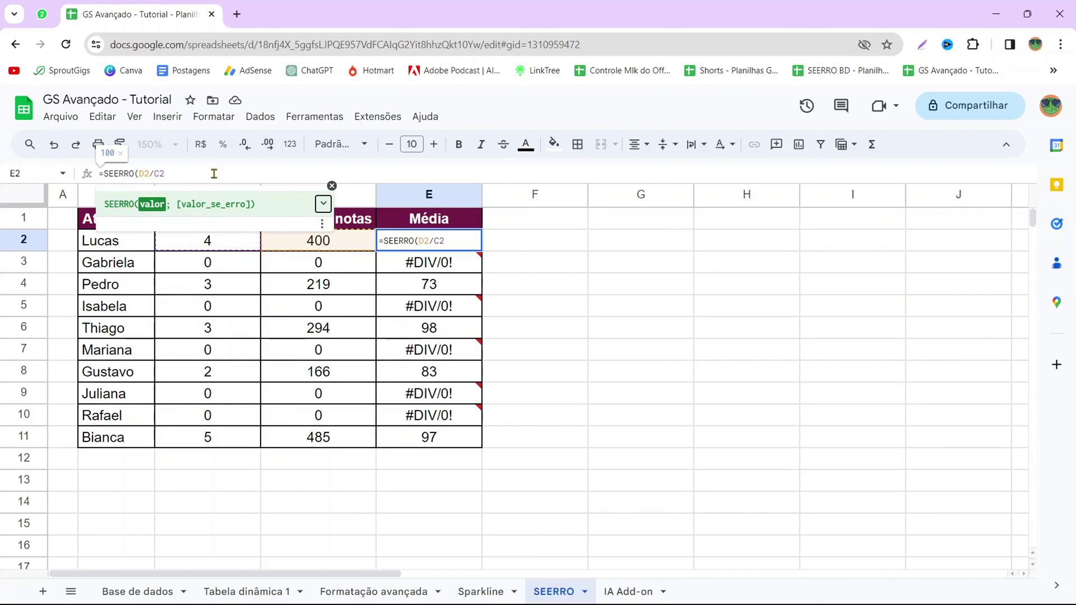
# Complete the SEERRO formula in E2 with the text "Não avaliado" as the error value and enter it
pyautogui.write(';')
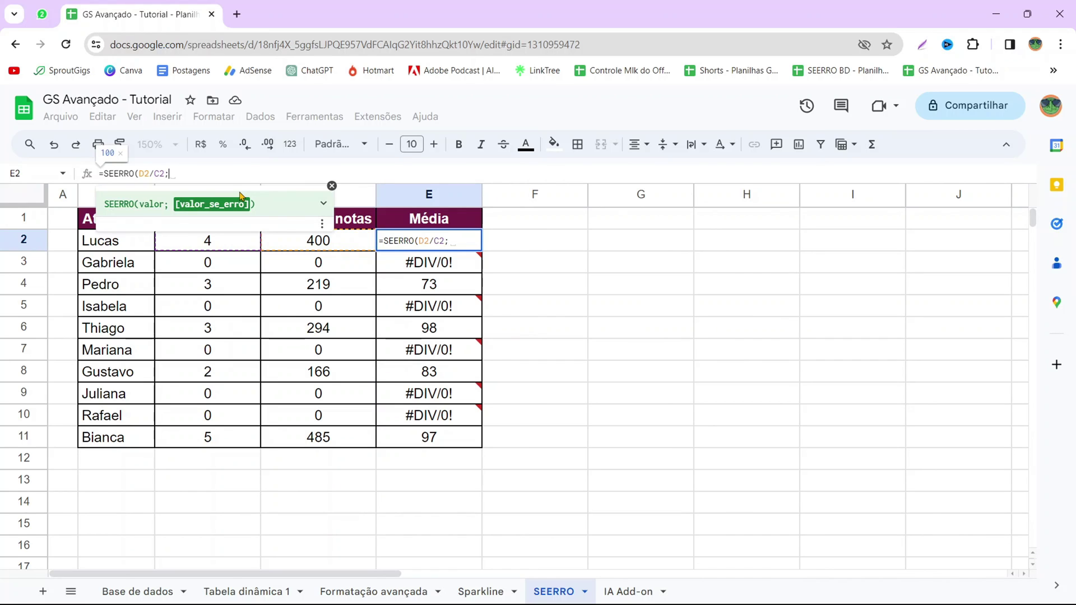
pyautogui.write('nÃO')
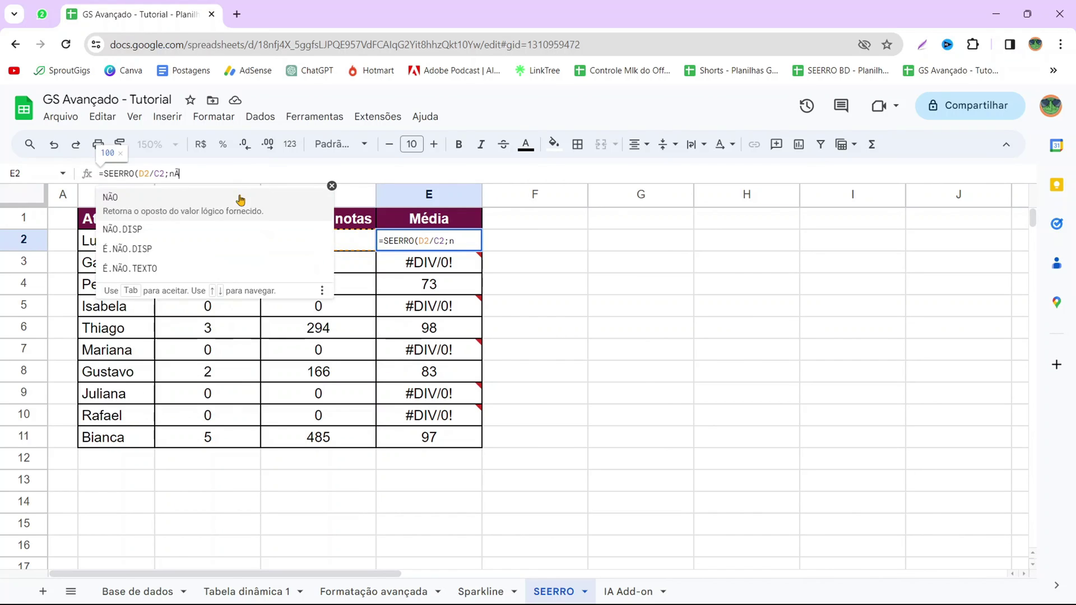
pyautogui.press('BackSpace')
pyautogui.press('BackSpace')
pyautogui.press('BackSpace')
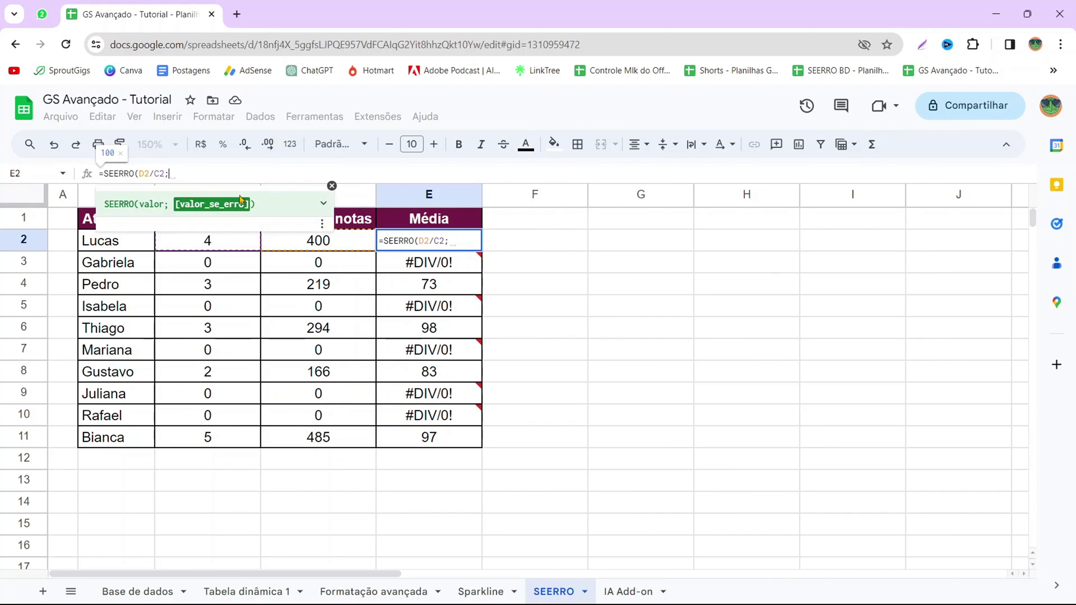
pyautogui.write('"')
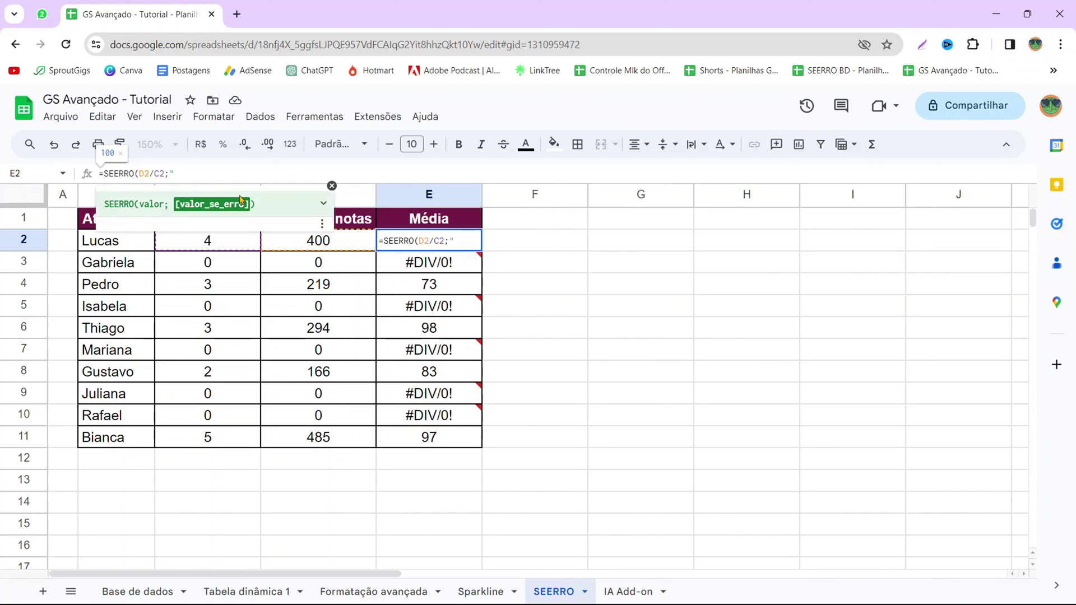
pyautogui.write('Não avaliado')
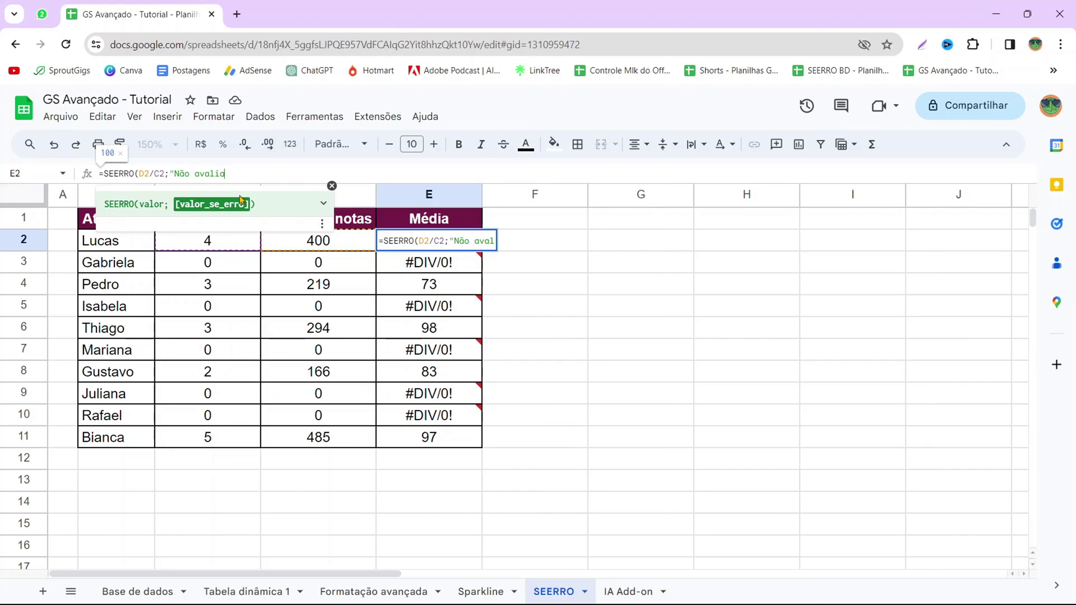
pyautogui.write('")')
pyautogui.press('Return')
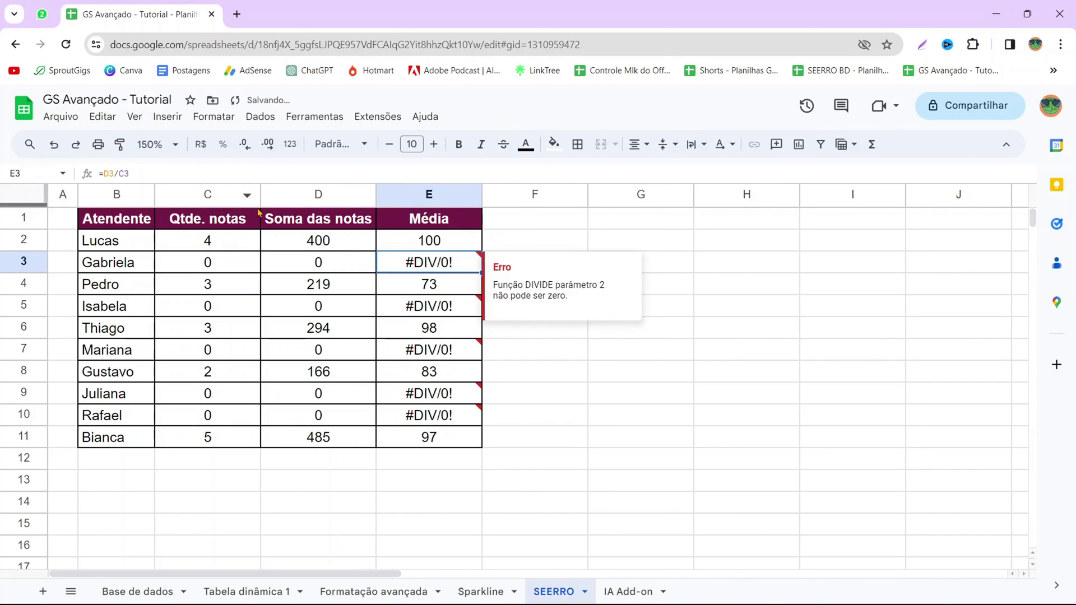
# Fill the SEERRO formula from E2 down the Média column through E12
pyautogui.click(466, 246)
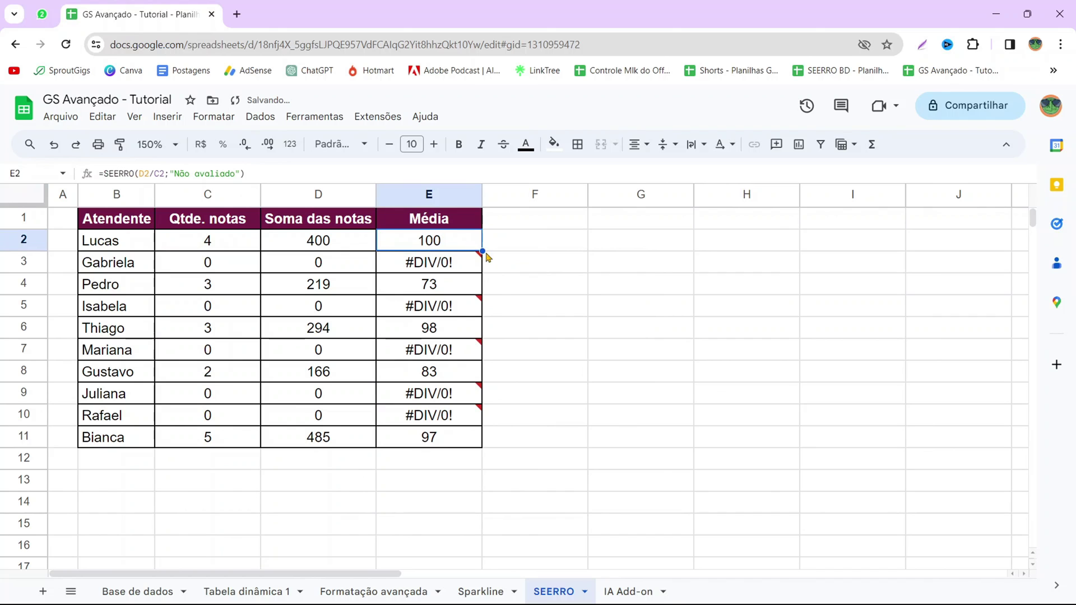
pyautogui.moveTo(482, 251); pyautogui.dragTo(461, 451)
pyautogui.click(458, 446)
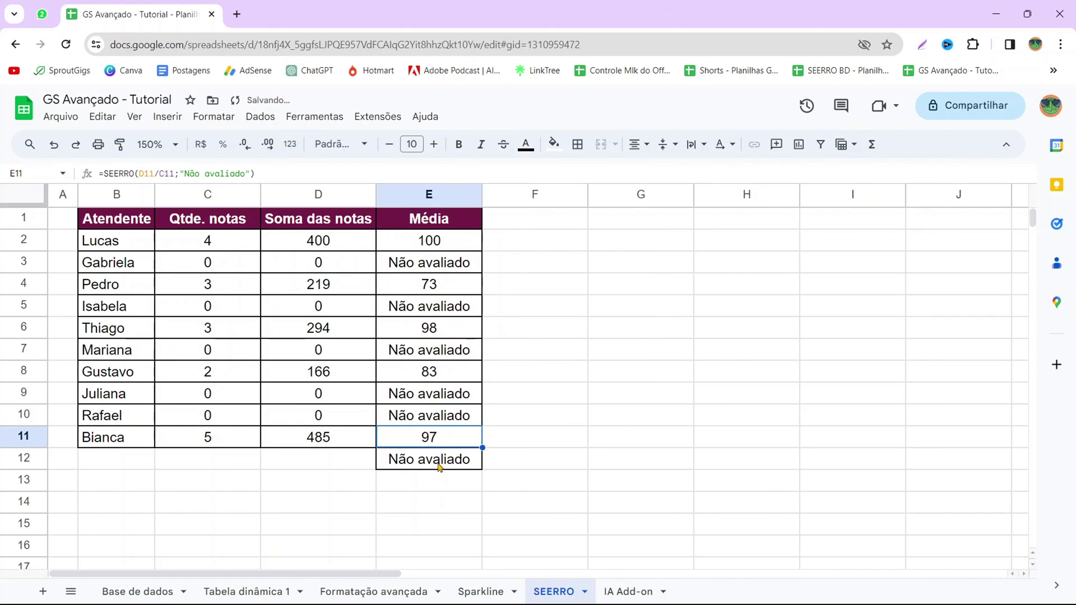
# Delete row 12, which holds the surplus formula below the table
pyautogui.click(14, 458)
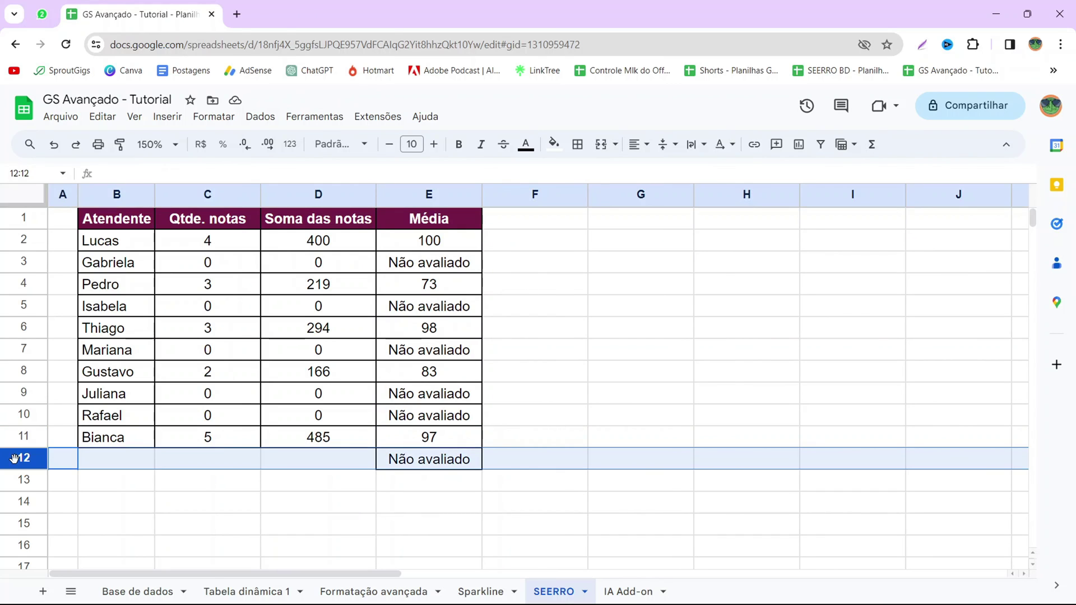
pyautogui.rightClick(14, 458)
pyautogui.click(106, 259)
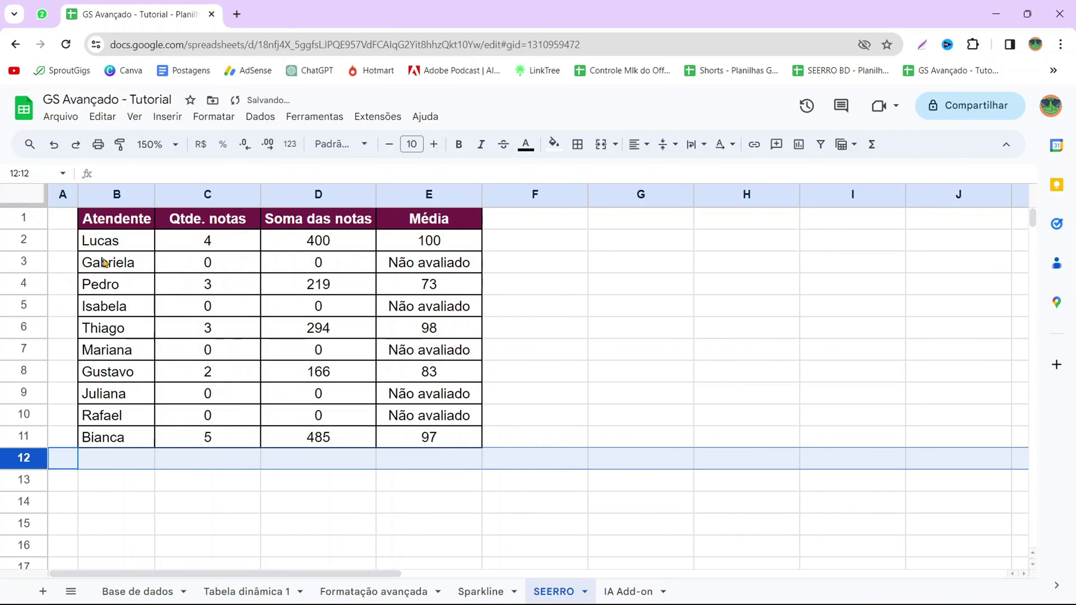
# Inspect the copied SEERRO formulas in Média cells E3, E5 and E7
pyautogui.click(589, 330)
pyautogui.click(399, 266)
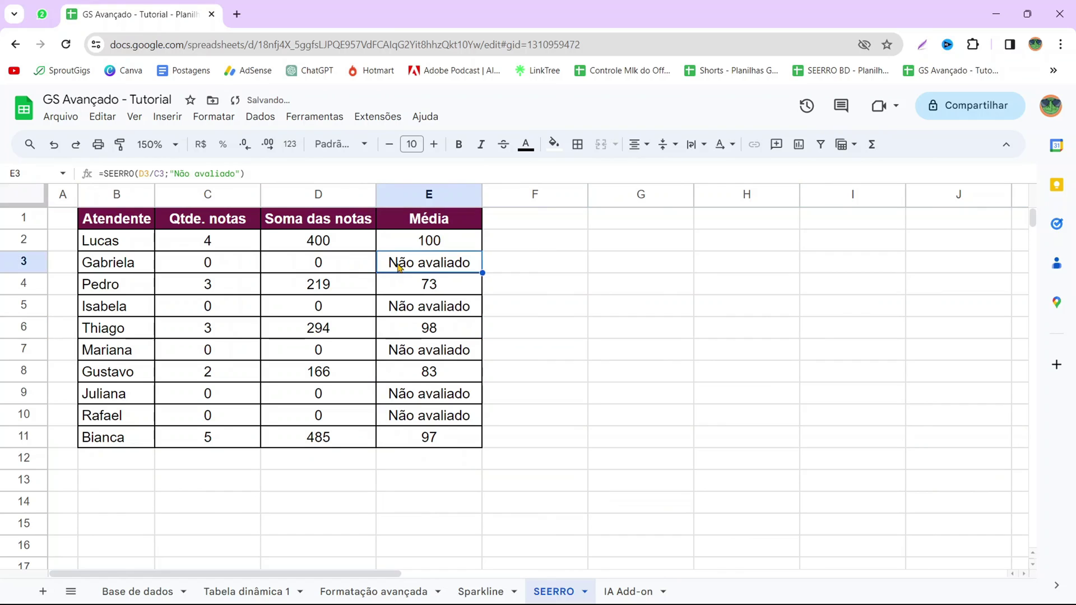
pyautogui.click(410, 306)
pyautogui.click(412, 348)
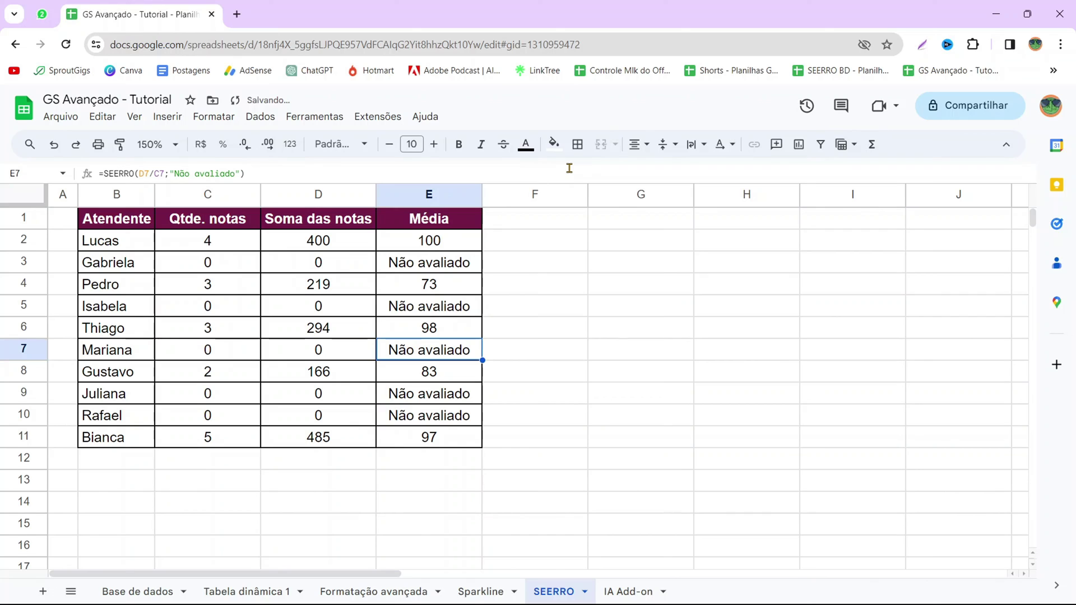
pyautogui.click(586, 484)
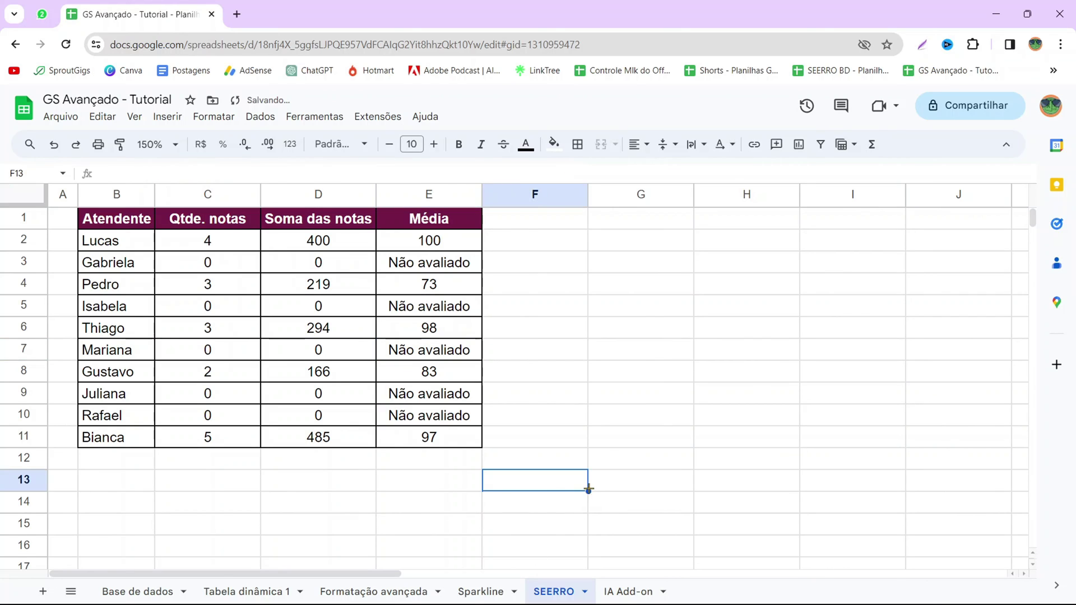
pyautogui.click(341, 506)
pyautogui.click(567, 436)
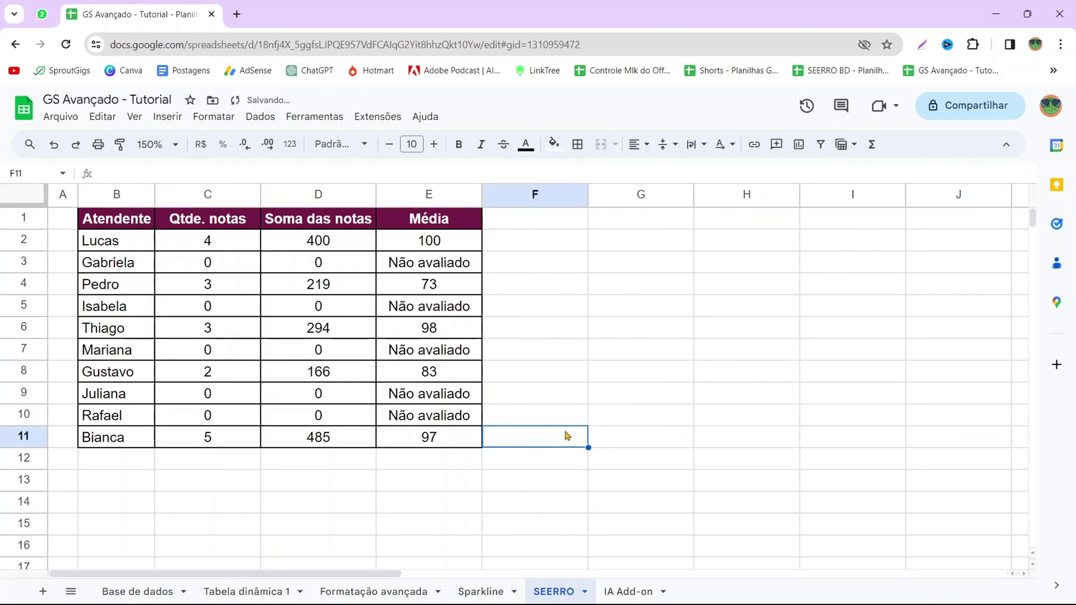
# Switch to the IA Add-on sheet
pyautogui.click(616, 358)
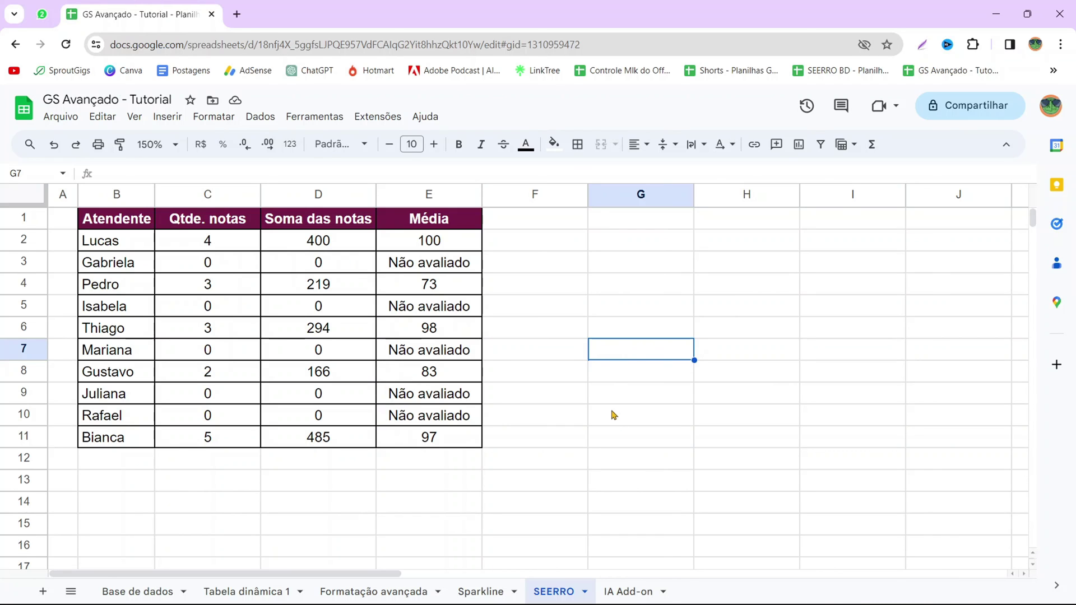
pyautogui.click(608, 592)
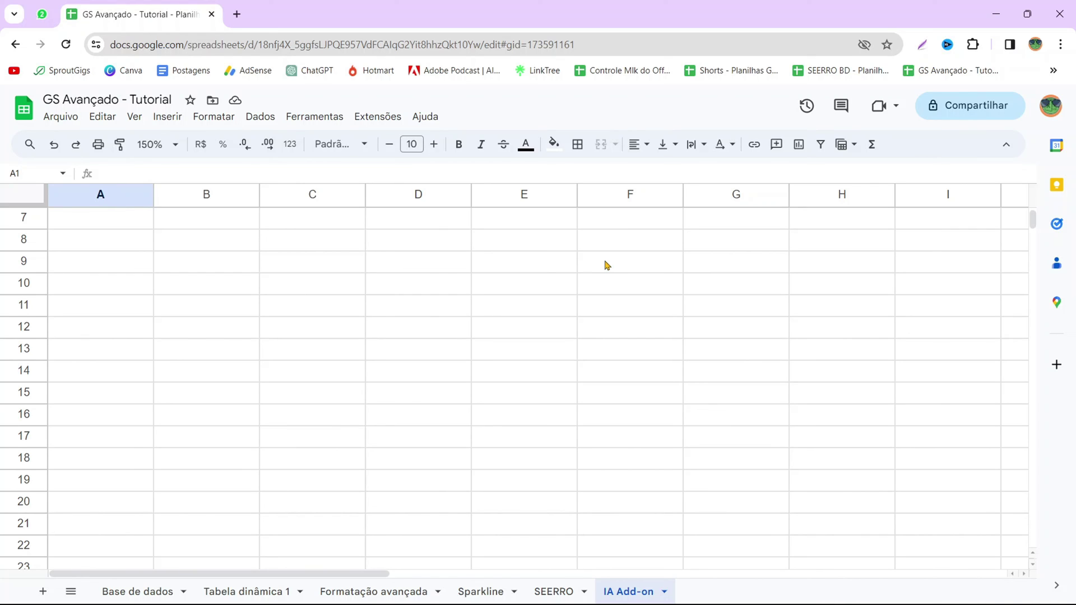
pyautogui.click(529, 302)
pyautogui.click(432, 411)
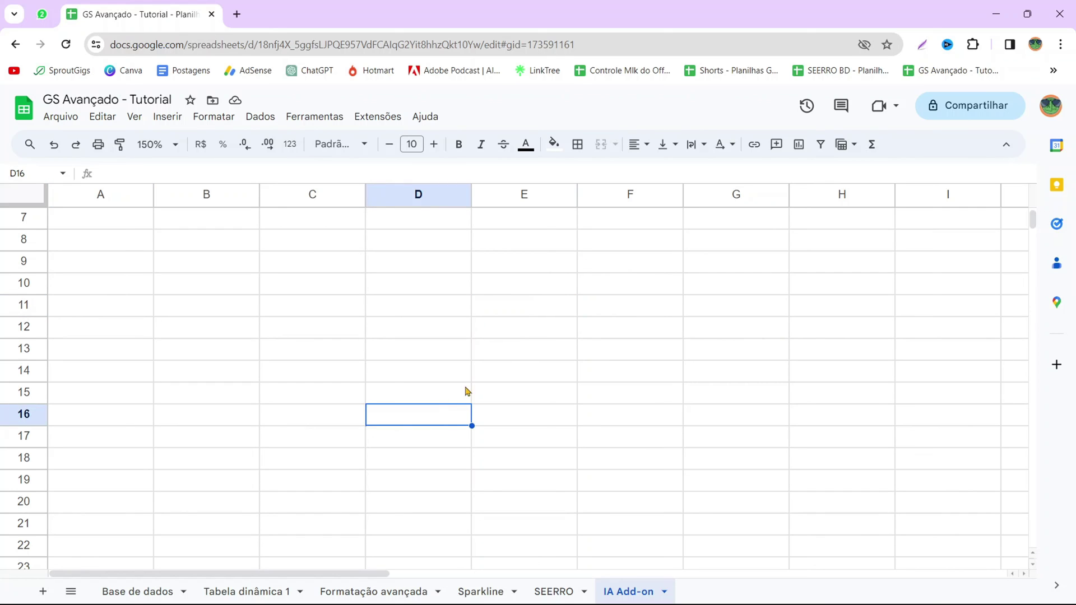
pyautogui.click(564, 367)
pyautogui.click(607, 466)
pyautogui.click(809, 447)
pyautogui.click(846, 360)
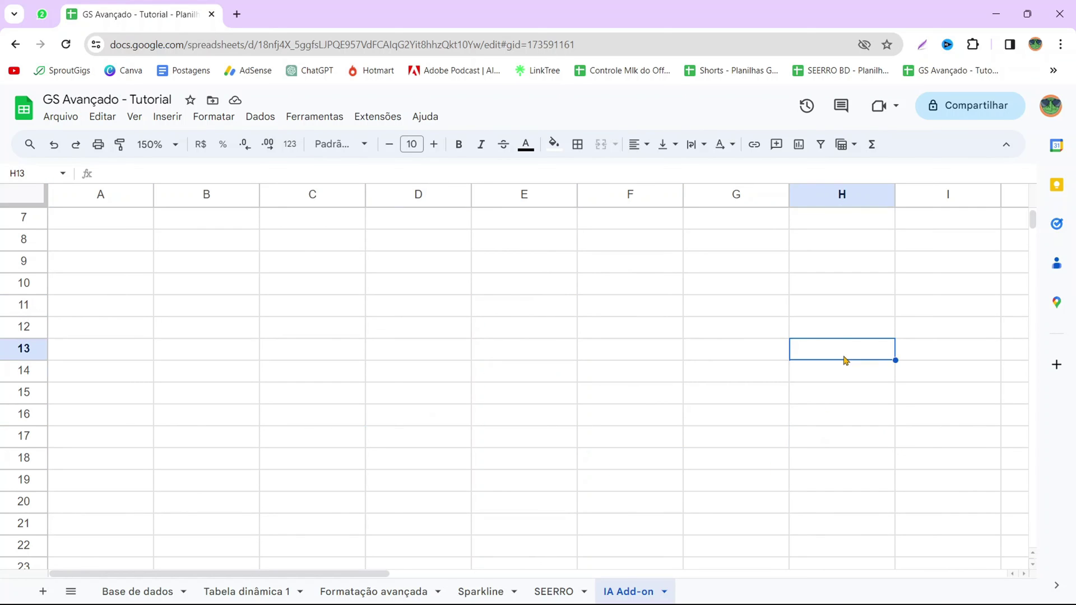
pyautogui.click(675, 313)
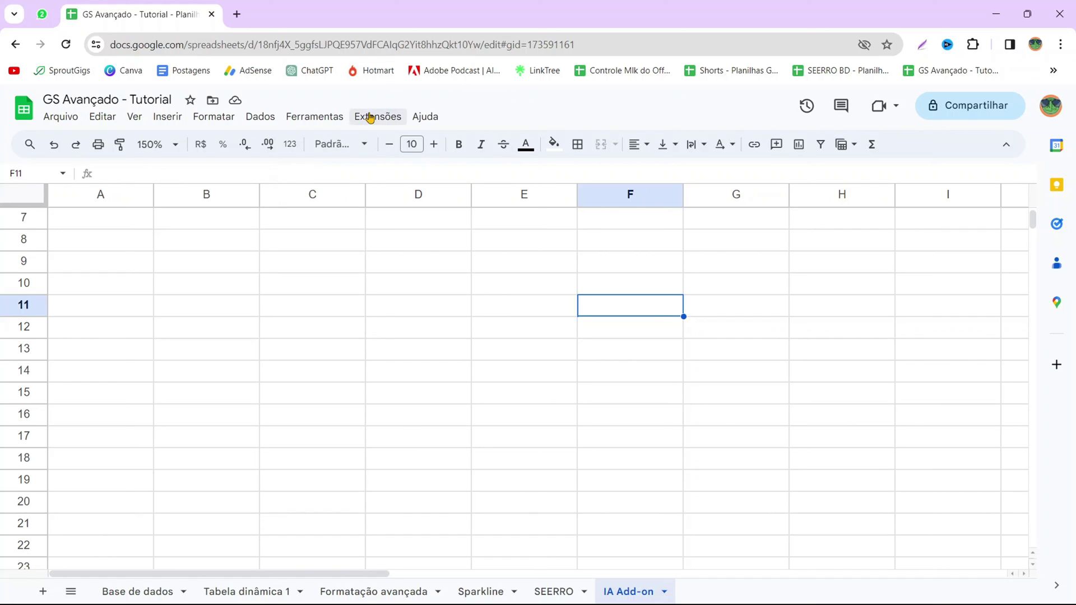
# Open the Google Workspace Marketplace for installing spreadsheet add-ons
pyautogui.click(370, 117)
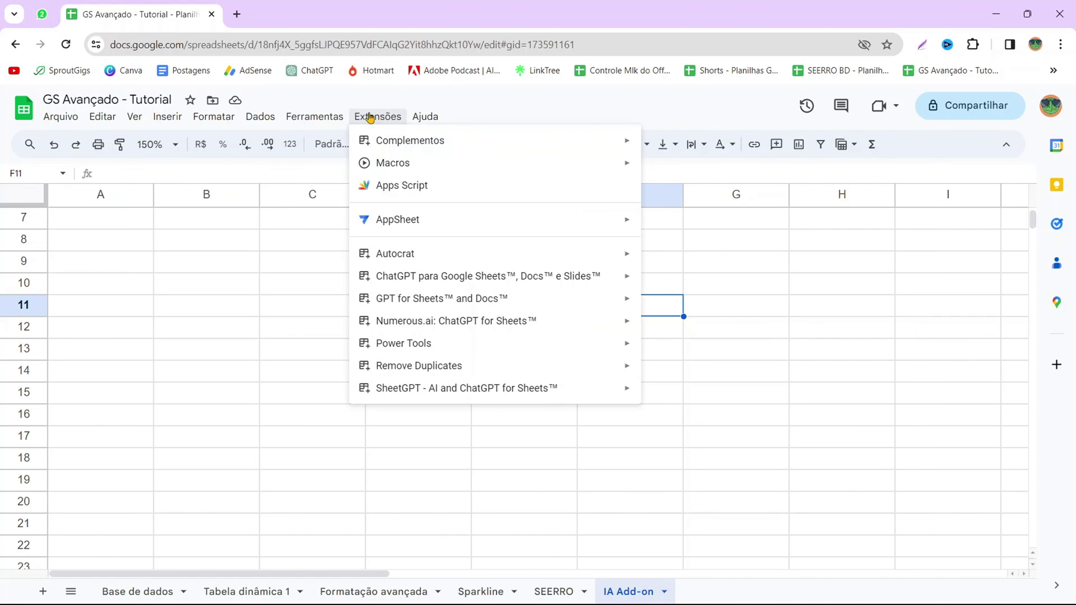
pyautogui.moveTo(427, 150)
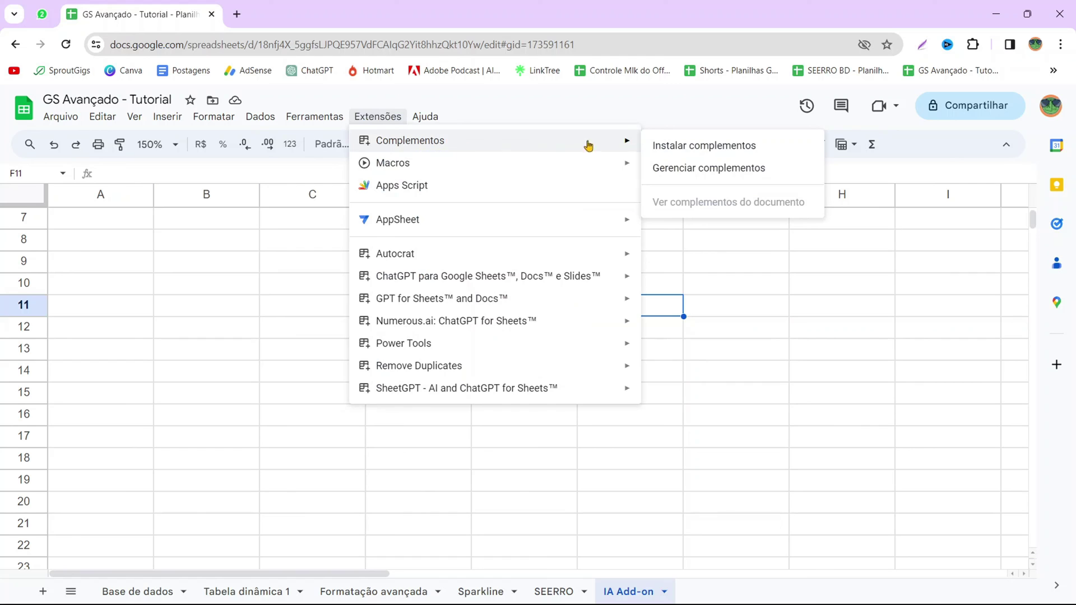
pyautogui.click(675, 145)
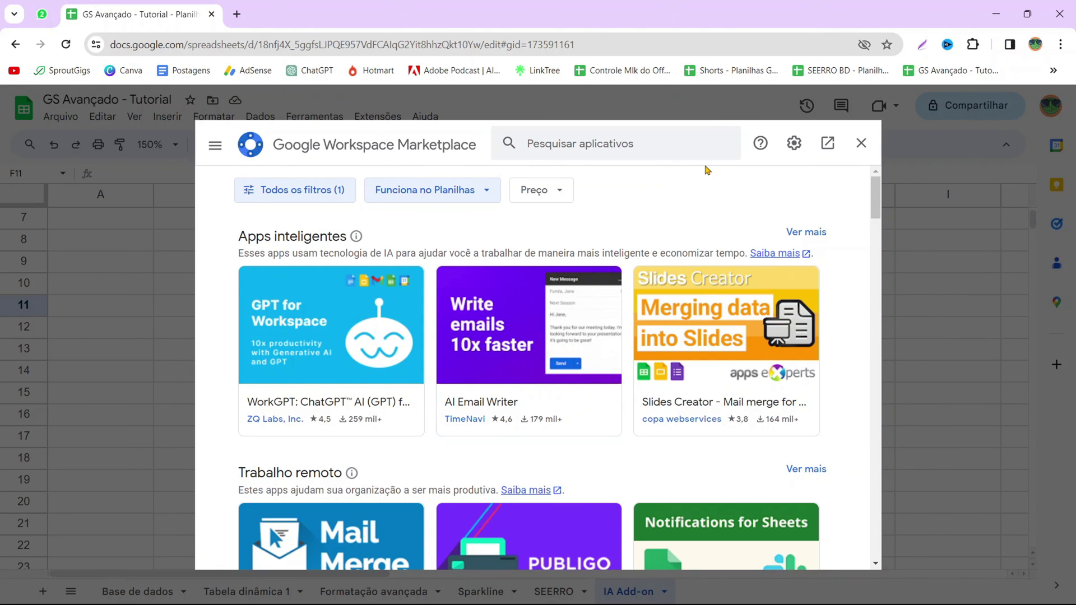
# Search the marketplace for "GPT for Docs Sheets Slides", view the ChatGPT add-on listing from Qualtir, and close the marketplace
pyautogui.click(630, 147)
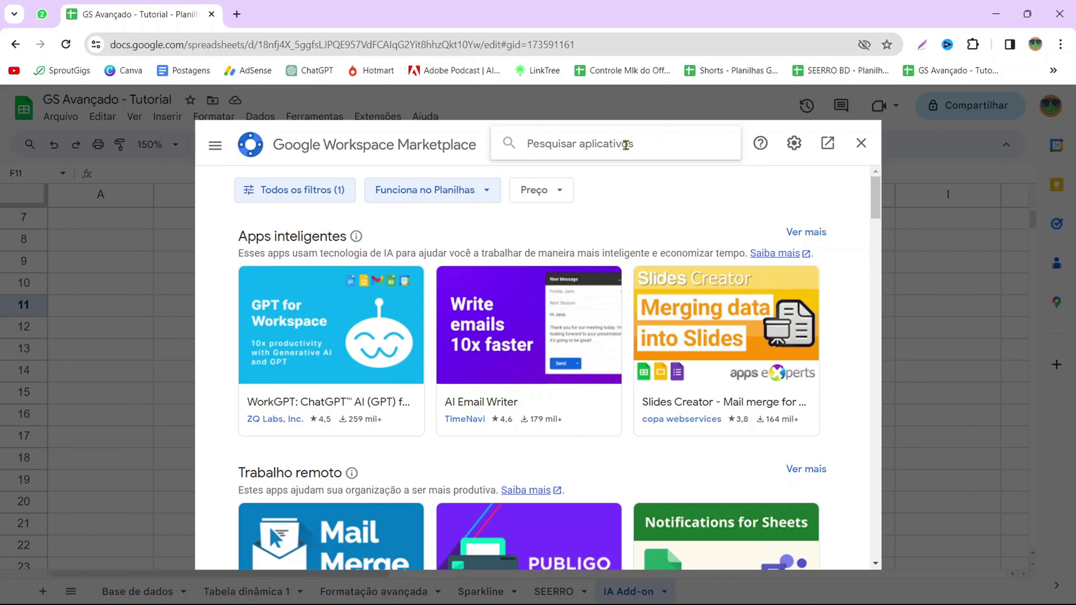
pyautogui.click(626, 145)
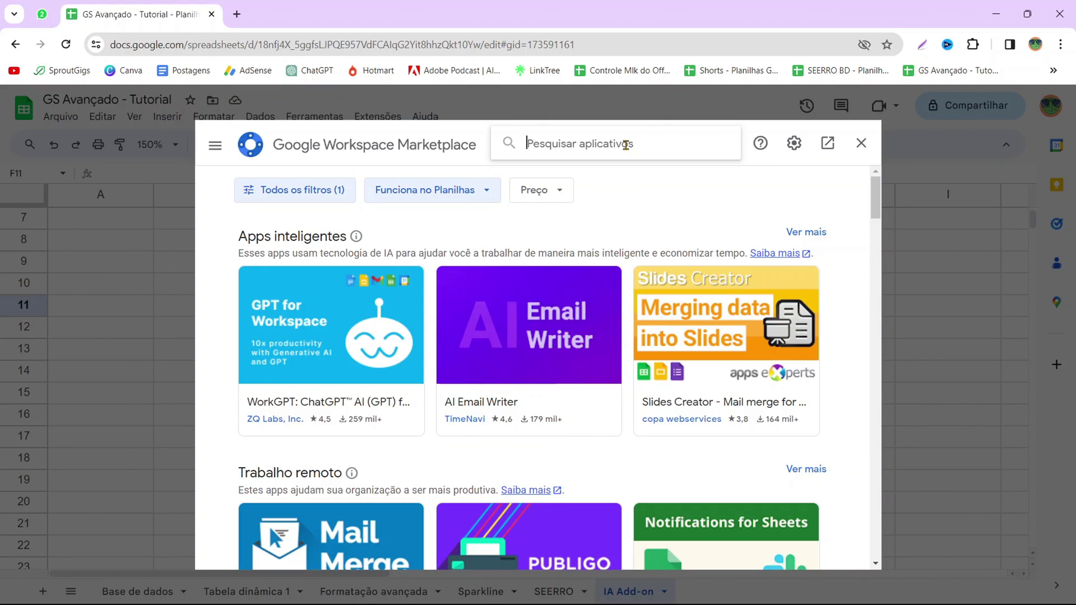
pyautogui.write('GPT')
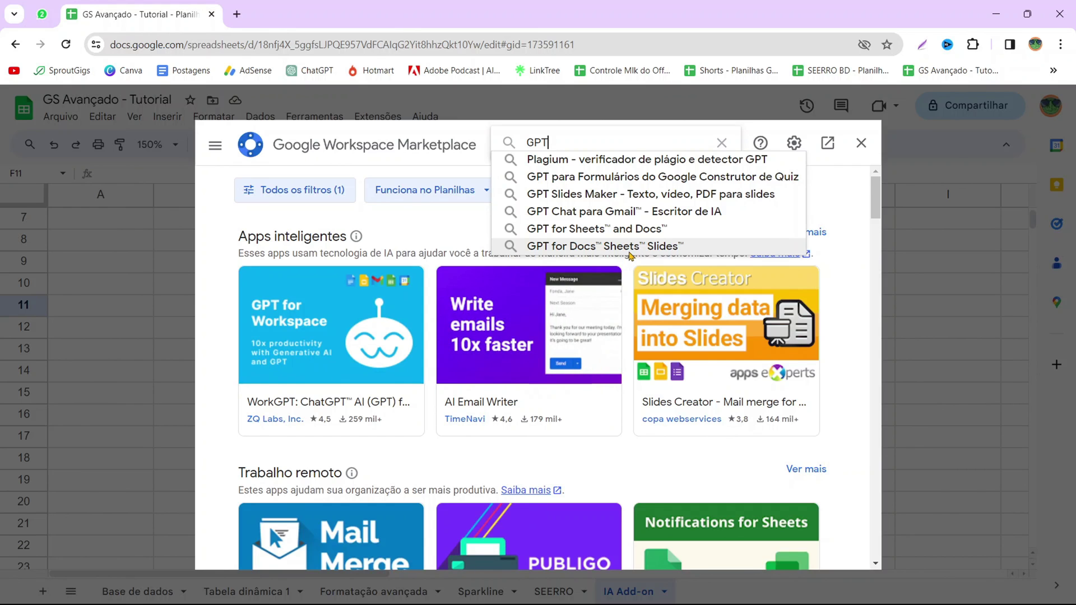
pyautogui.click(648, 247)
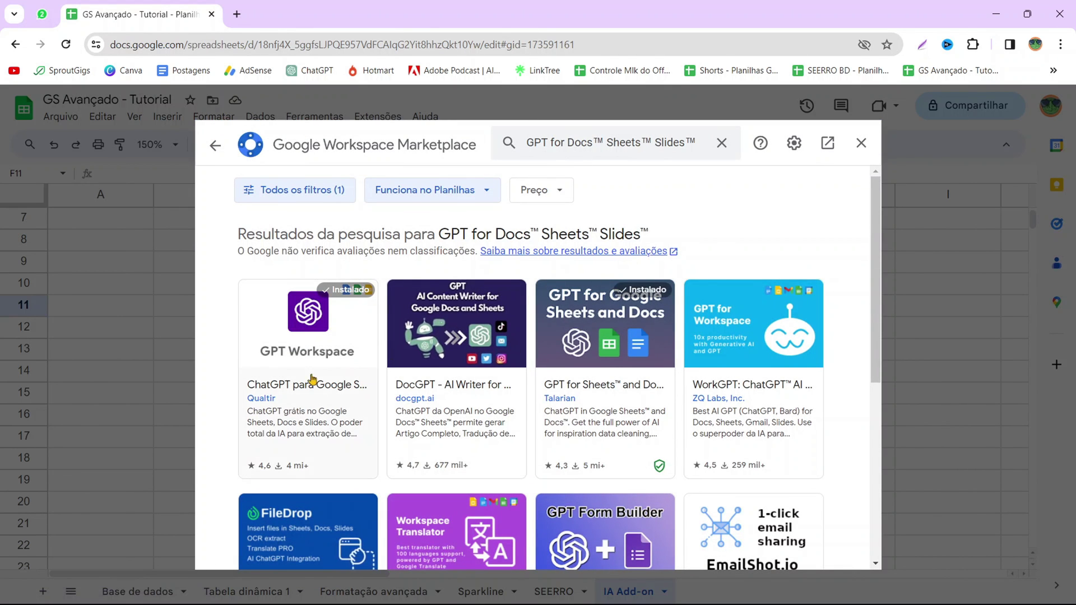
pyautogui.click(312, 346)
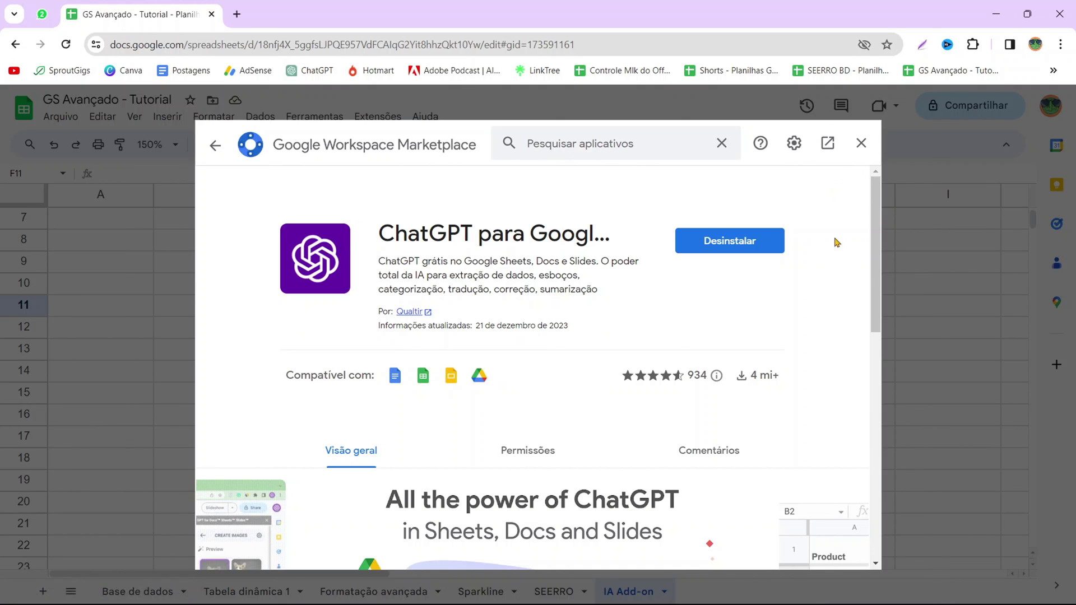
pyautogui.click(861, 142)
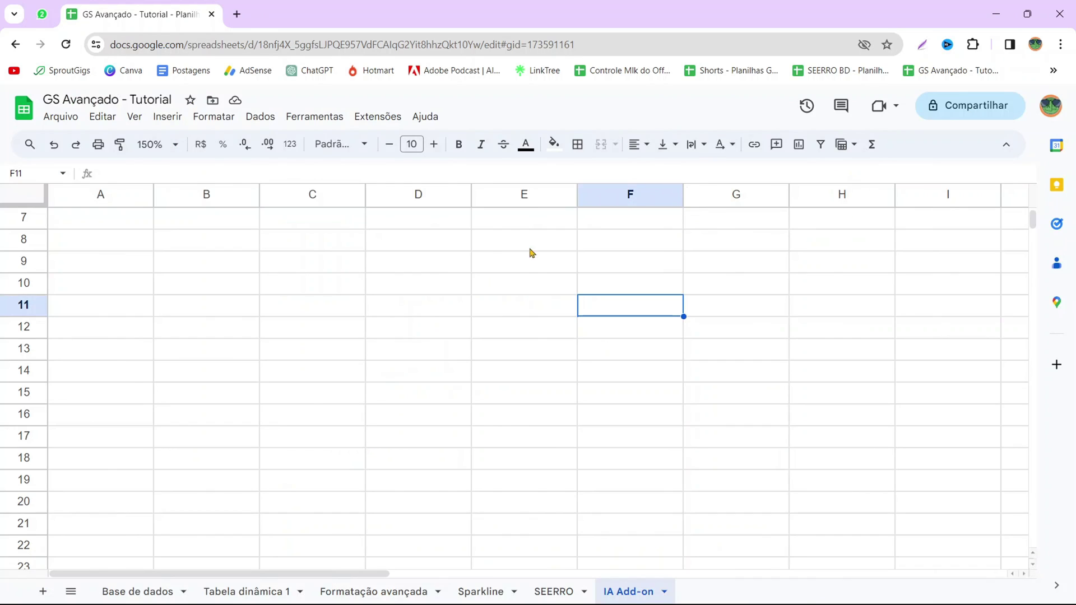
# Start the installed add-on "ChatGPT para Google Sheets, Docs e Slides" in the spreadsheet
pyautogui.click(378, 118)
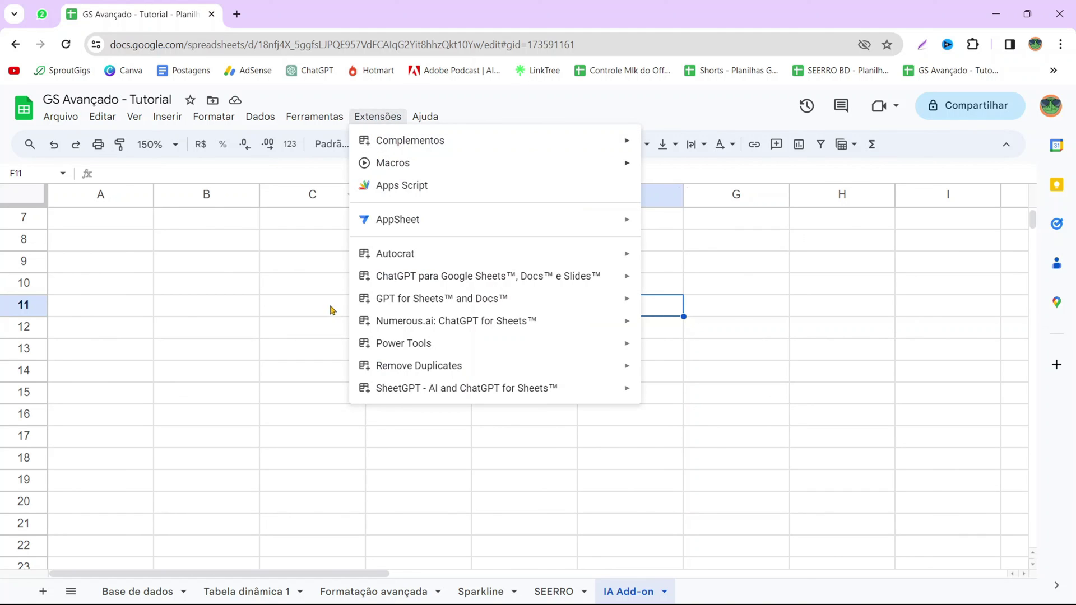
pyautogui.moveTo(481, 288)
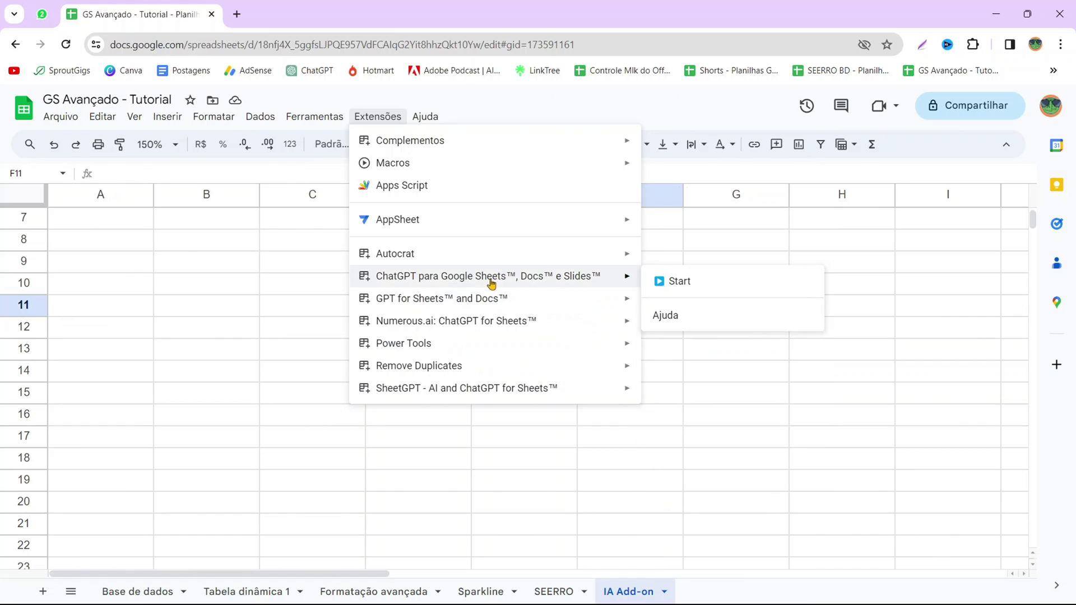
pyautogui.click(675, 282)
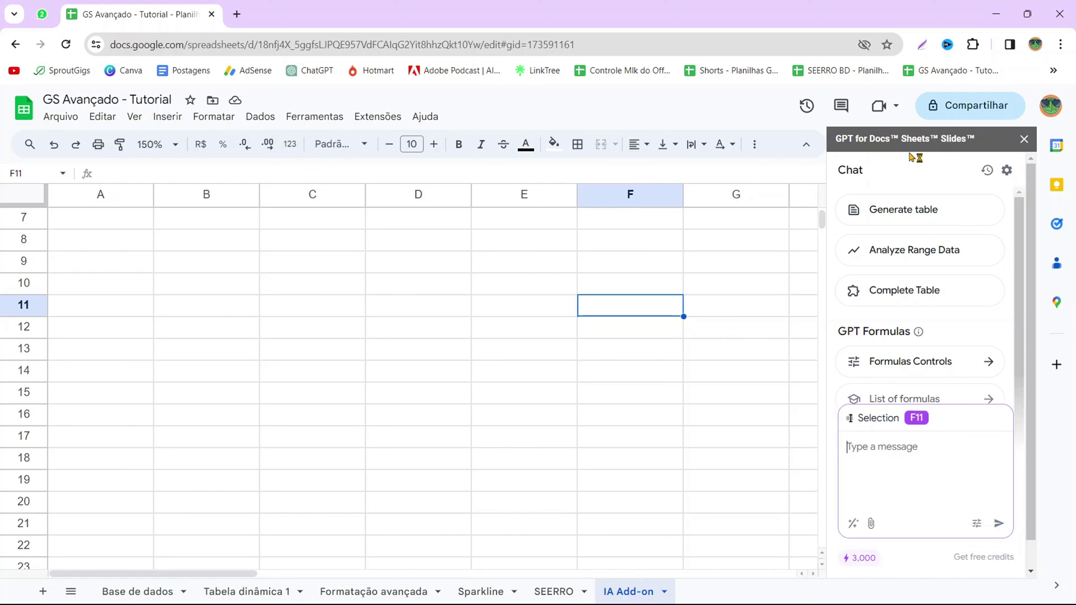
# Review the add-on's formula documentation for generating a cell with GPT and a list with GPT_LIST
pyautogui.scroll(-1, 922, 297)
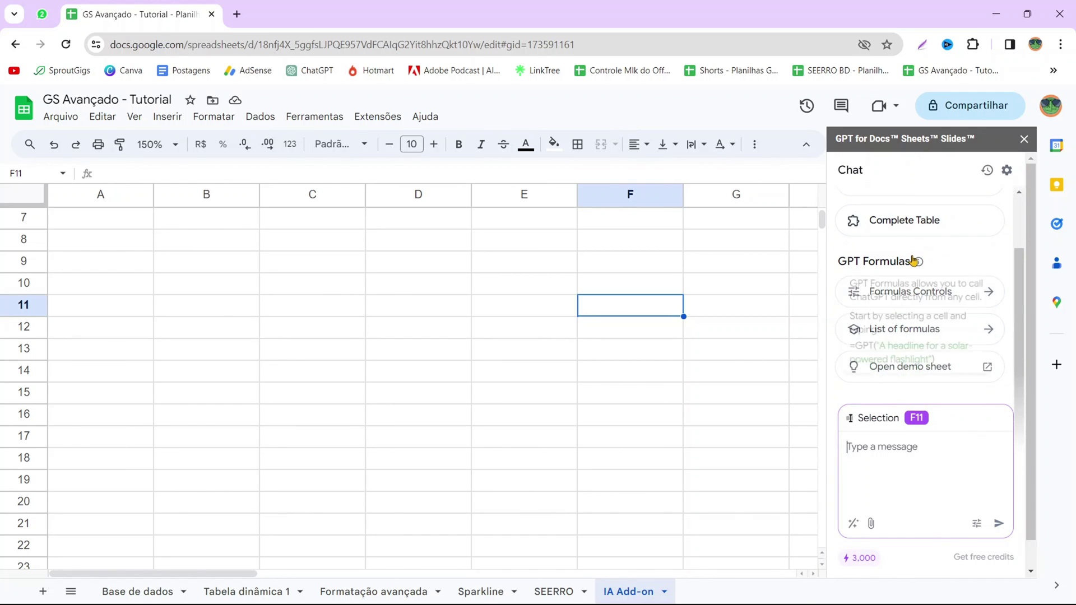
pyautogui.moveTo(916, 272)
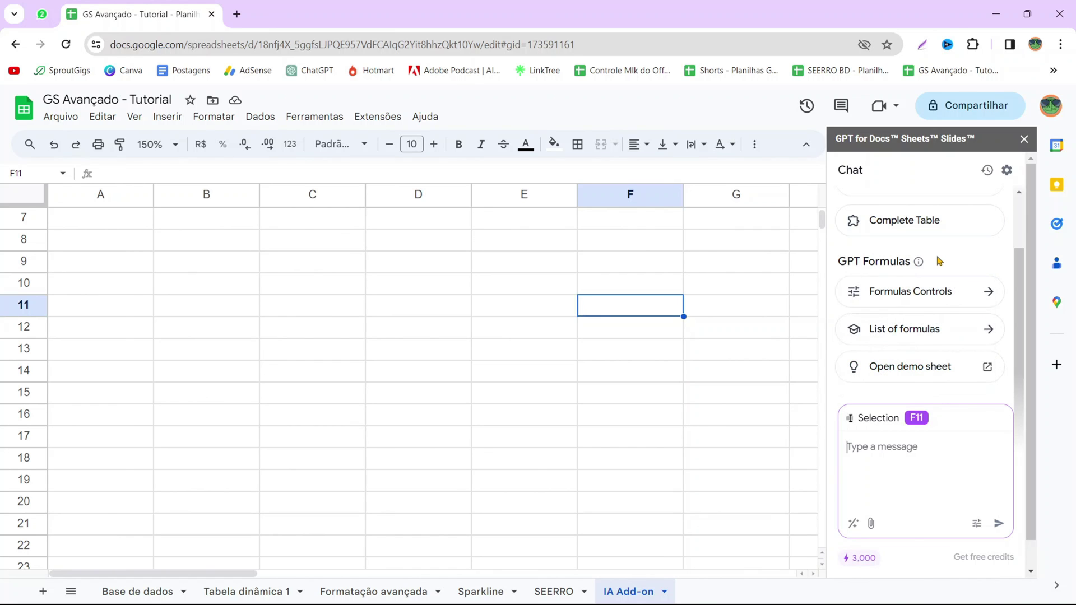
pyautogui.click(958, 331)
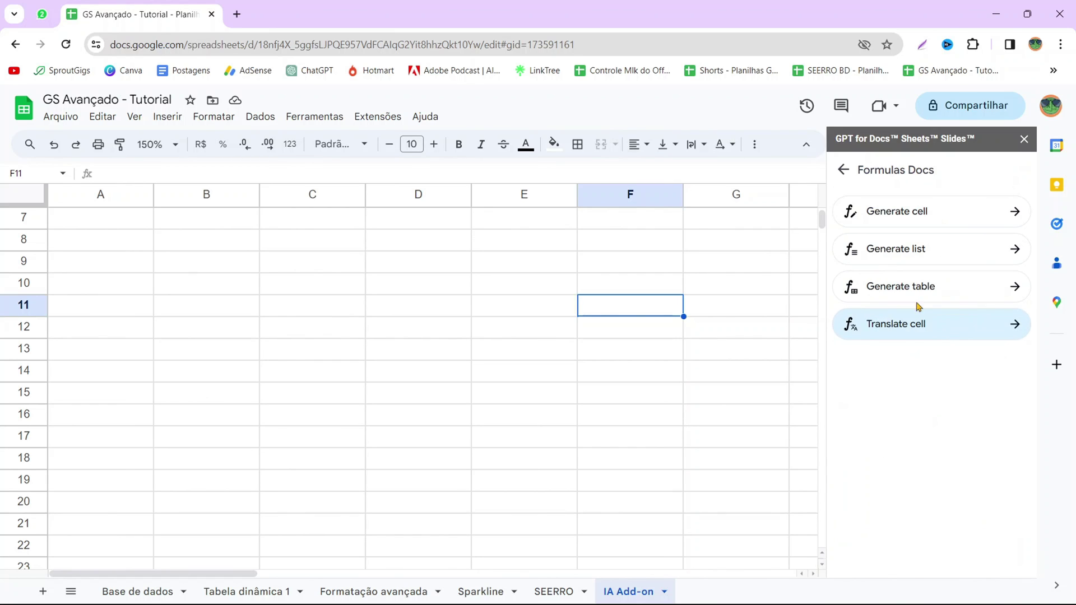
pyautogui.click(975, 220)
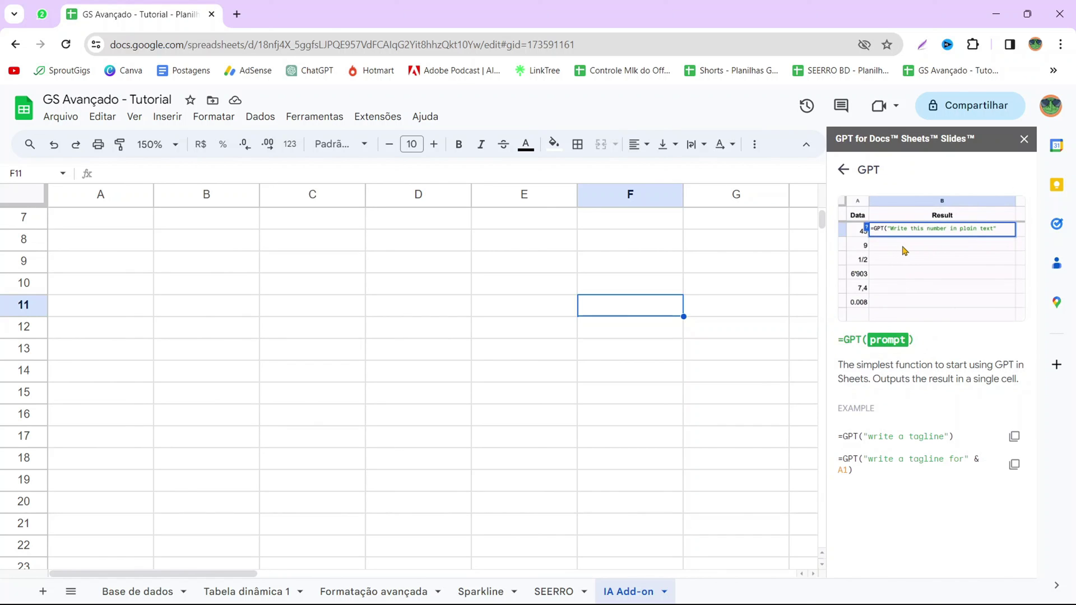
pyautogui.click(841, 174)
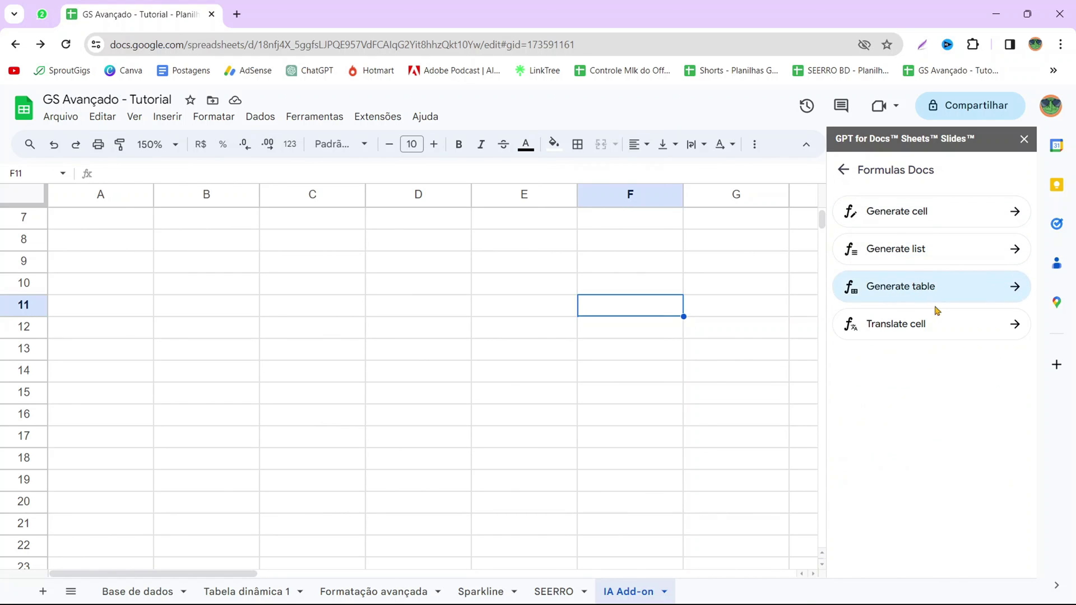
pyautogui.click(954, 251)
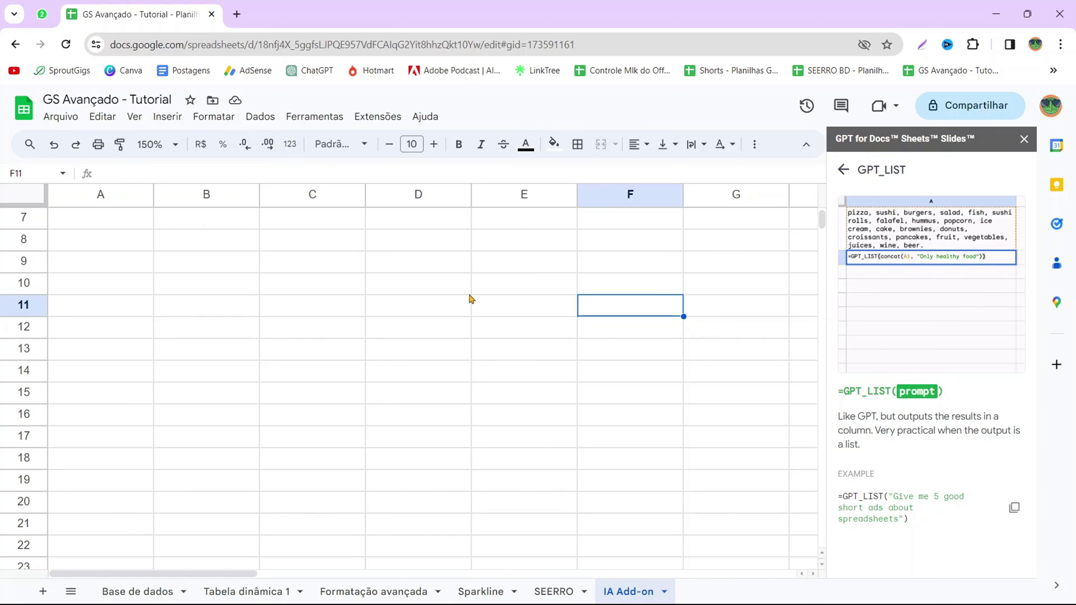
# Begin a GPT_LIST formula in cell A7, up to the opening quotation mark of its prompt
pyautogui.click(112, 220)
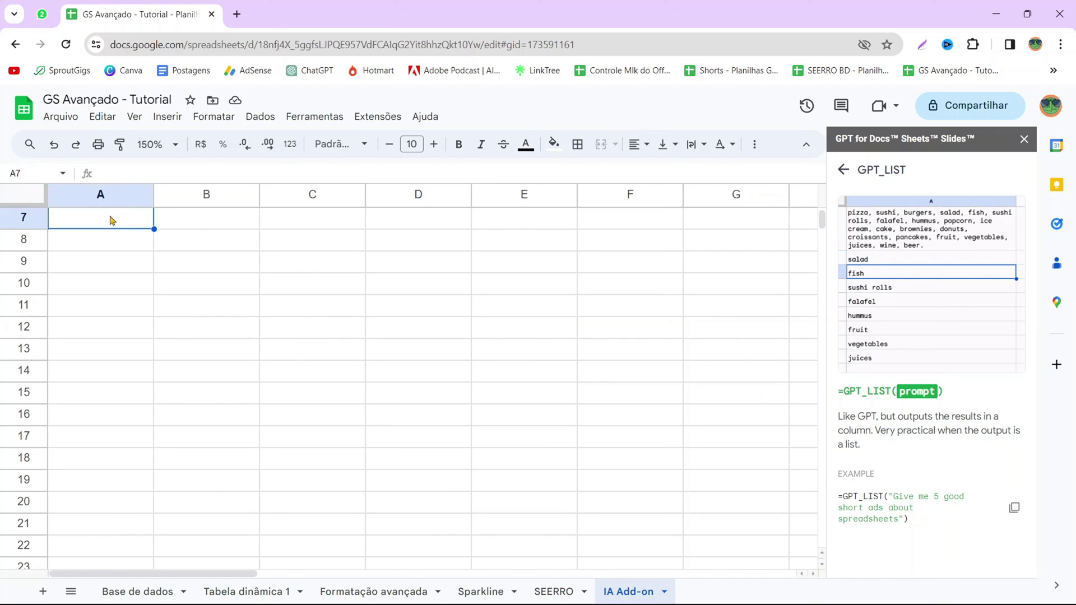
pyautogui.write('=GP')
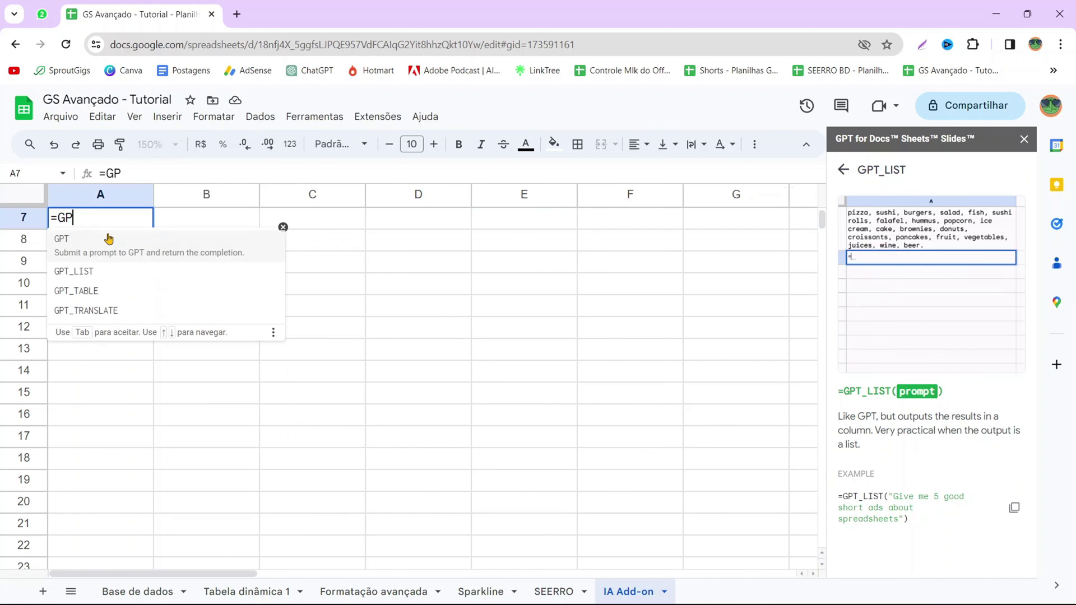
pyautogui.write('T_LIST(')
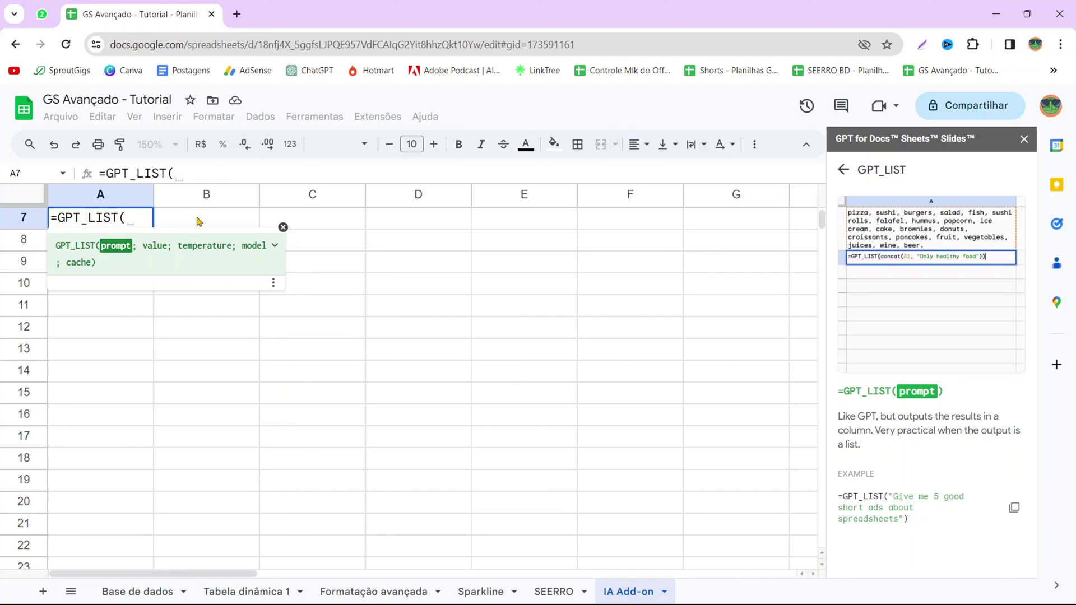
pyautogui.write('"')
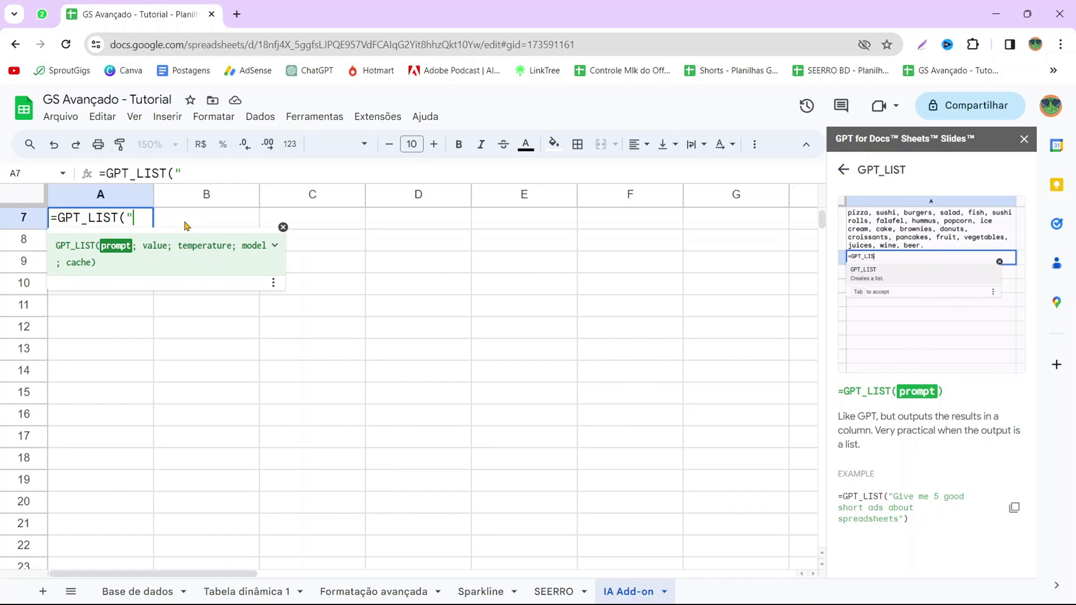
pyautogui.write('mE DIGA')
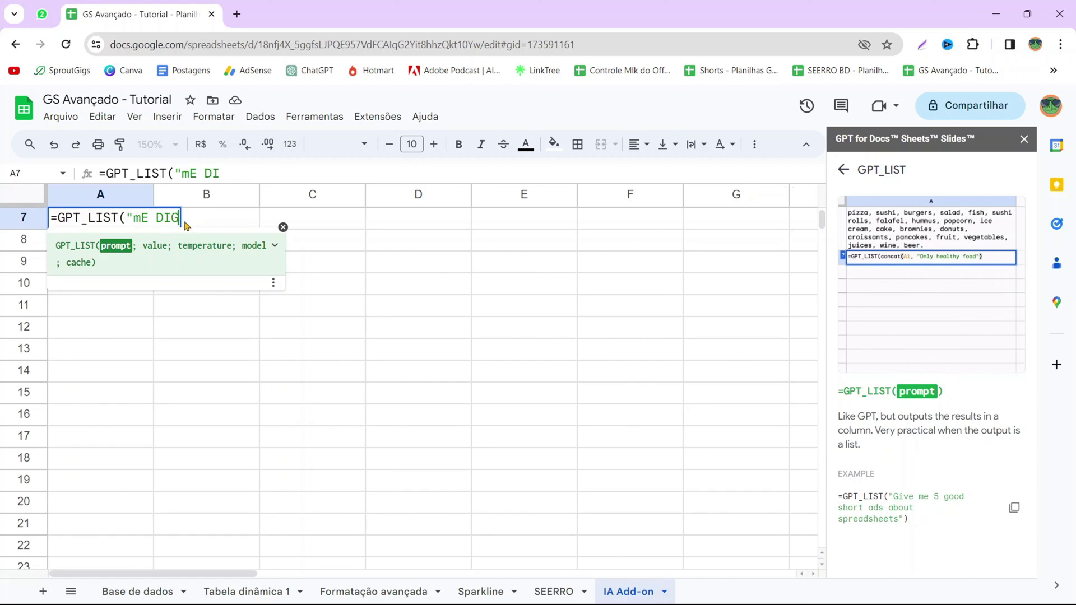
pyautogui.press('BackSpace')
pyautogui.press('BackSpace')
pyautogui.press('BackSpace')
pyautogui.press('BackSpace')
pyautogui.press('BackSpace')
pyautogui.press('BackSpace')
pyautogui.press('BackSpace')
pyautogui.press('BackSpace')
# Complete the GPT_LIST formula in A7 with the prompt "Me liste os 7 países mais populosos do mundo" and enter it
pyautogui.write('Me lsi')
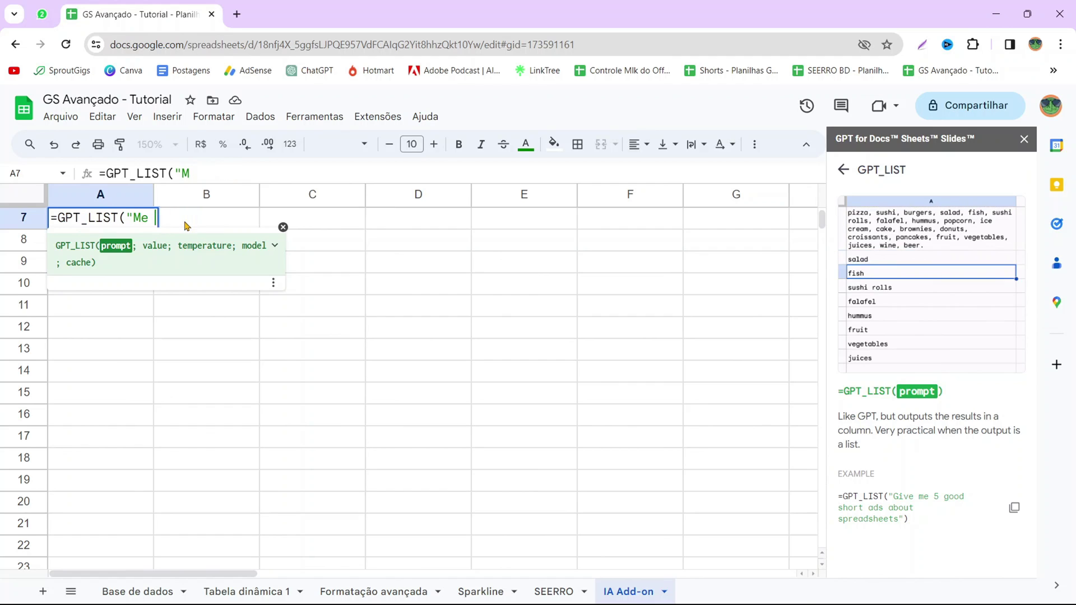
pyautogui.press('BackSpace')
pyautogui.press('BackSpace')
pyautogui.write('iste ')
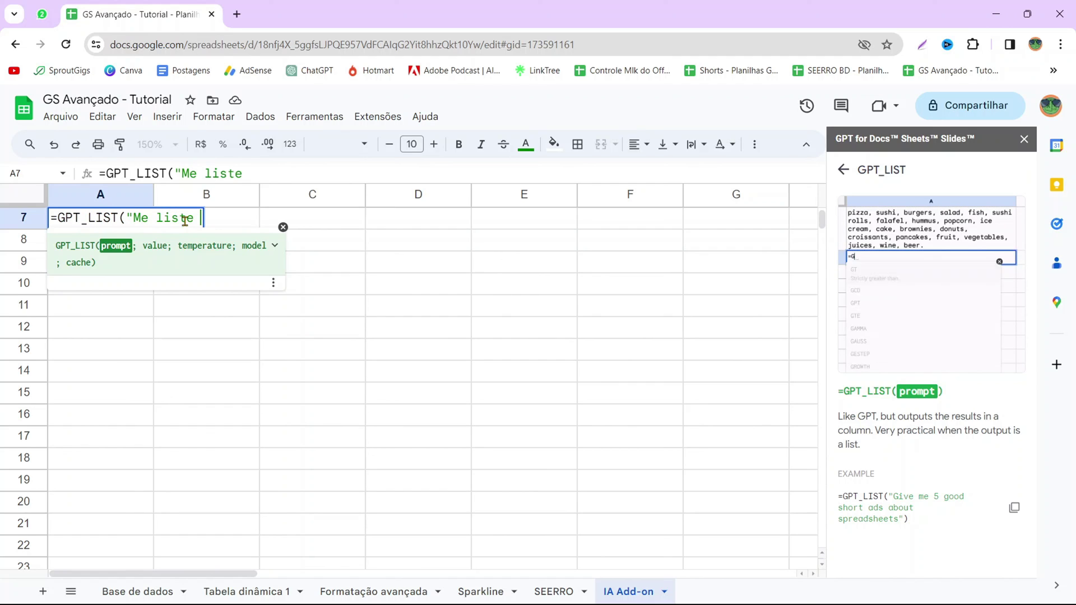
pyautogui.write('os 7')
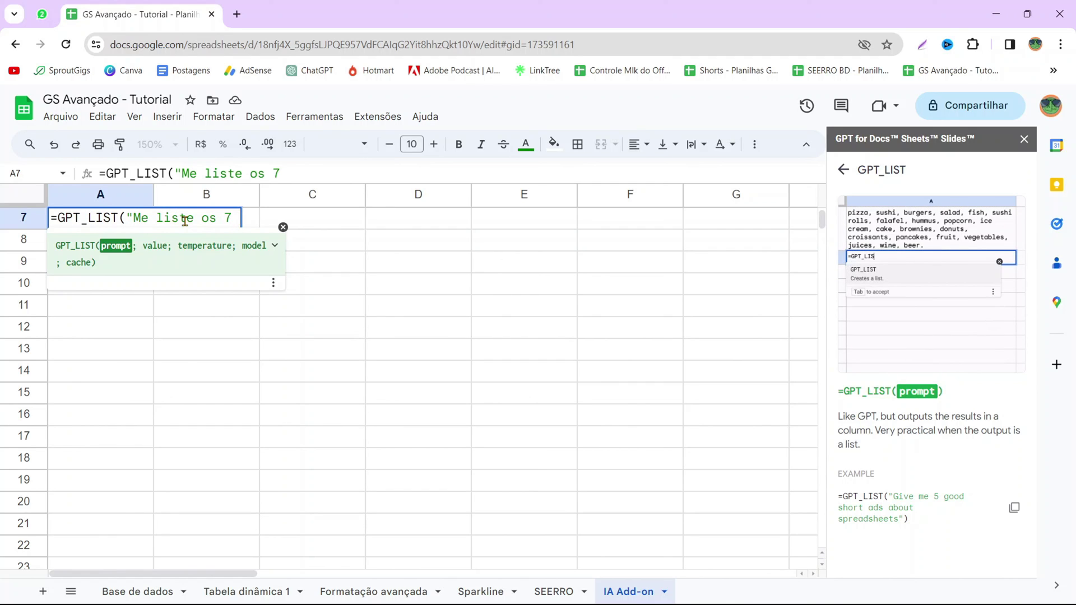
pyautogui.write(' paises mai')
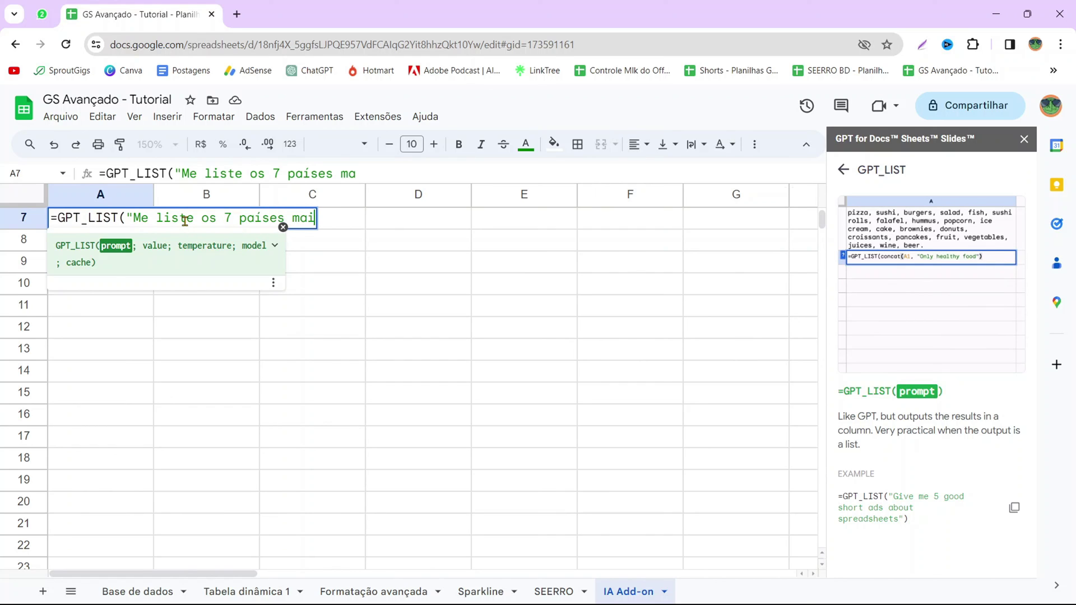
pyautogui.write('s populoso')
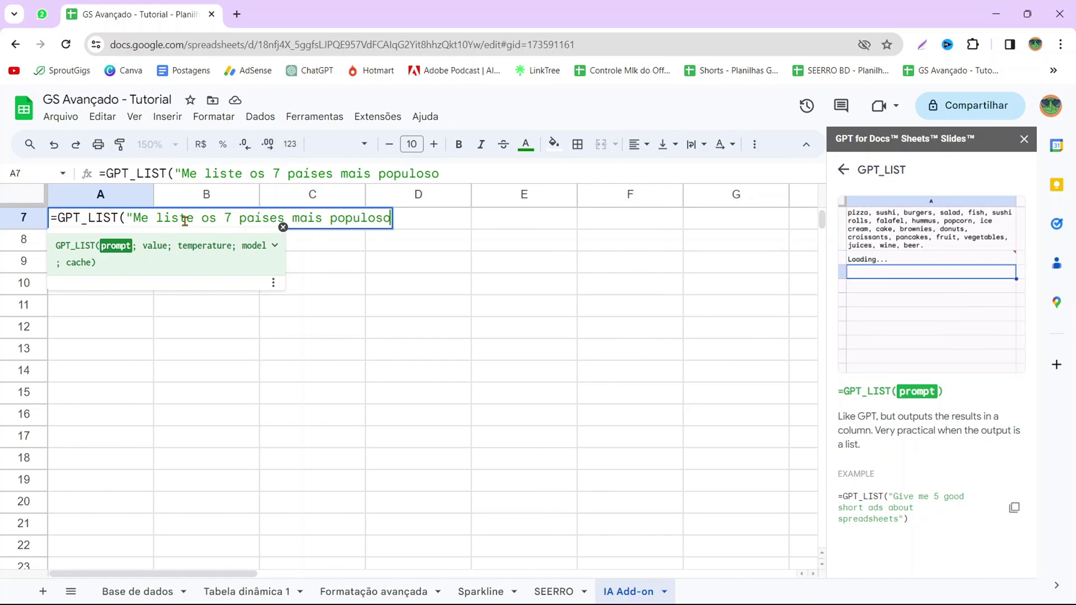
pyautogui.write('s do mundo"')
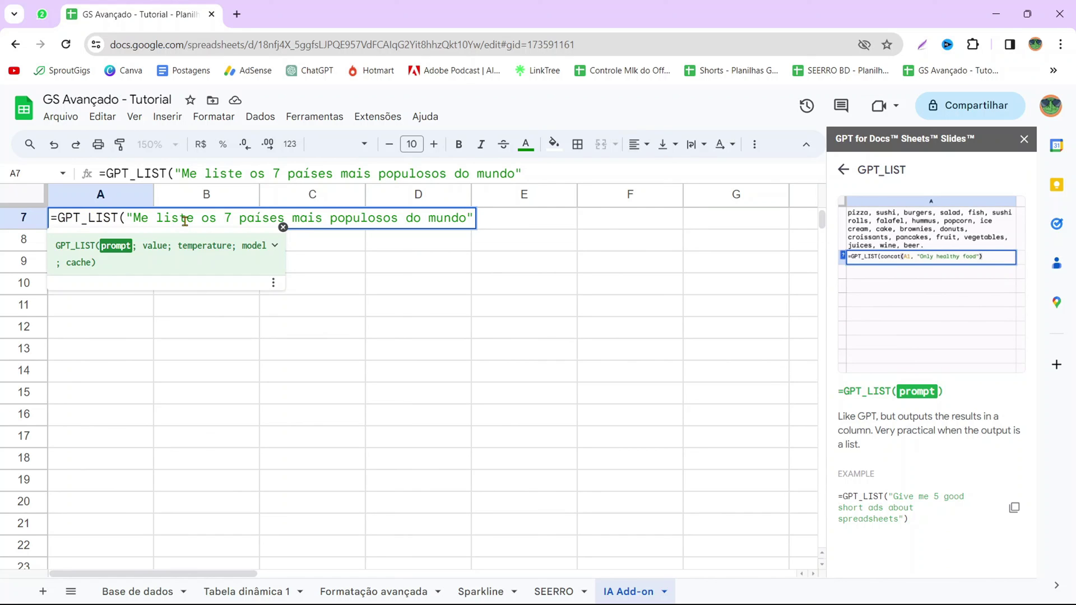
pyautogui.write(')')
pyautogui.press('Return')
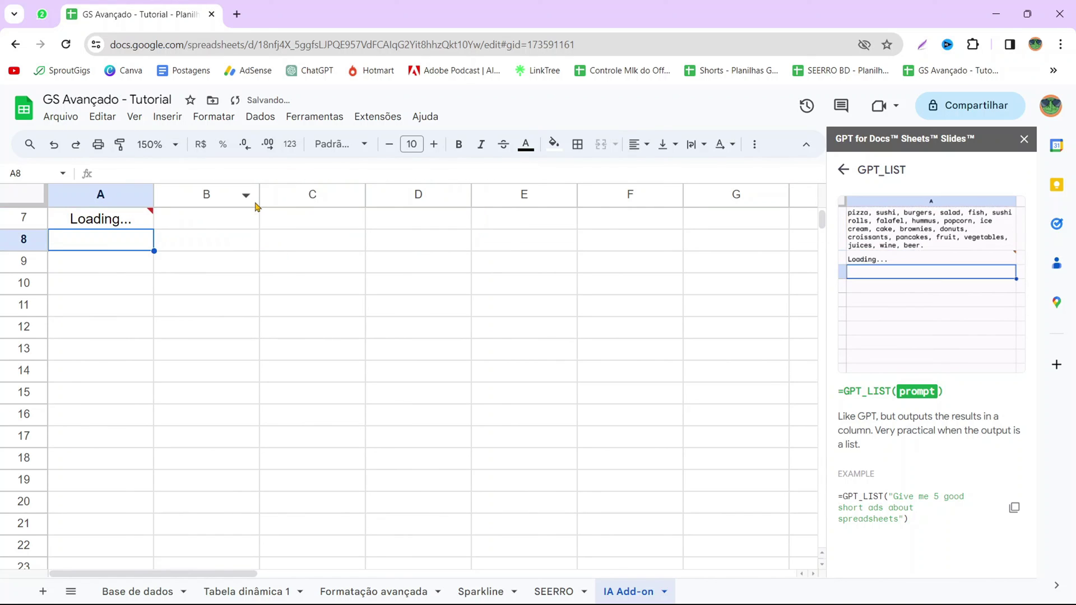
# Review the generated list of countries in A7:A13
pyautogui.click(242, 302)
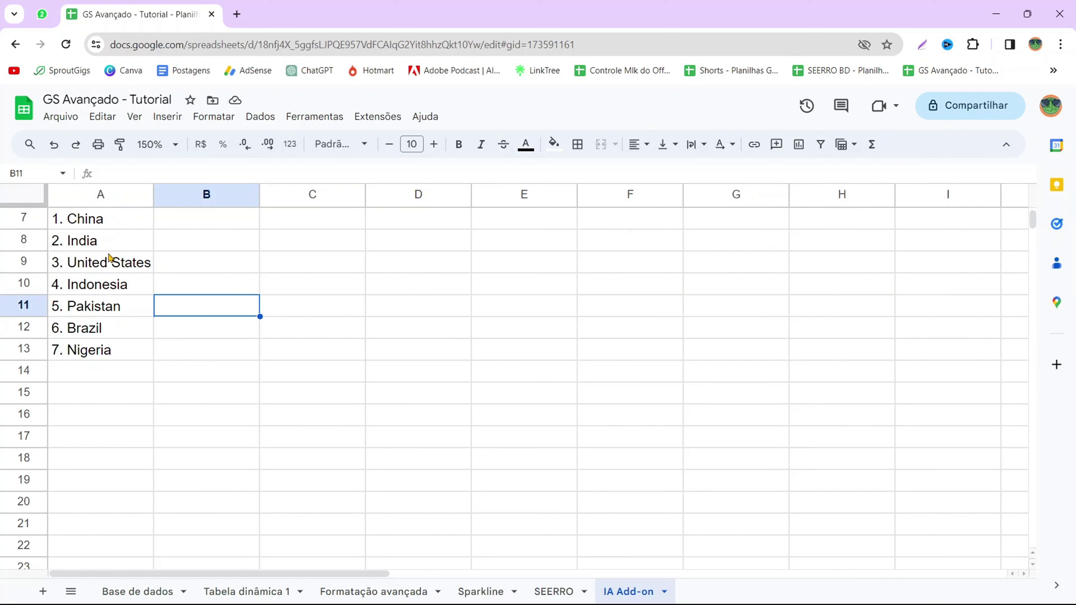
pyautogui.moveTo(101, 220); pyautogui.dragTo(106, 359)
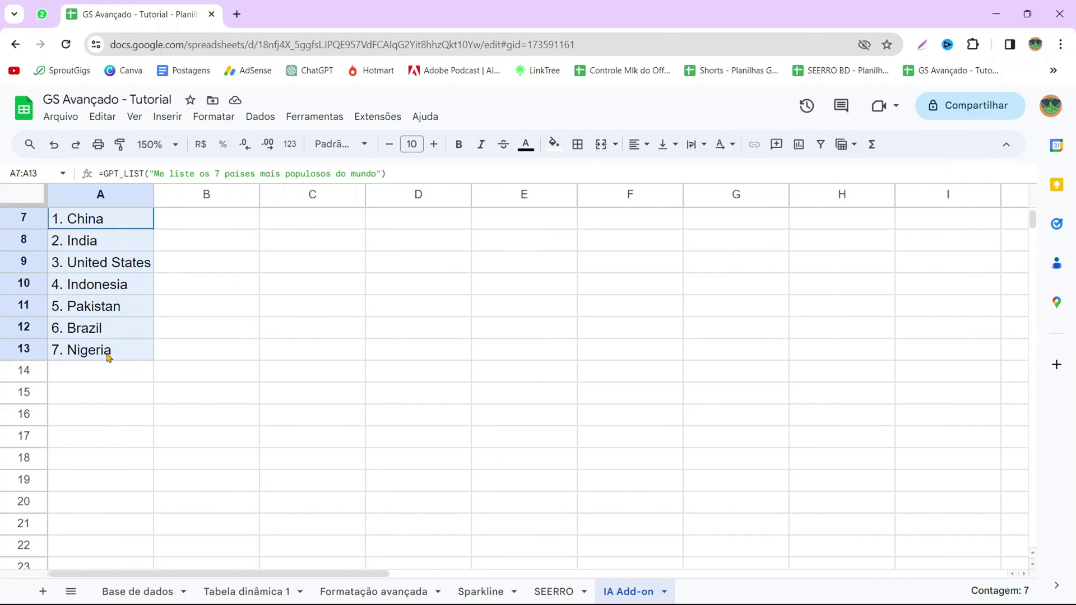
pyautogui.click(283, 339)
# Begin a GPT formula in cell B7 with the quoted prompt "Me diga o presidente do país"
pyautogui.click(225, 221)
pyautogui.write('=gpt')
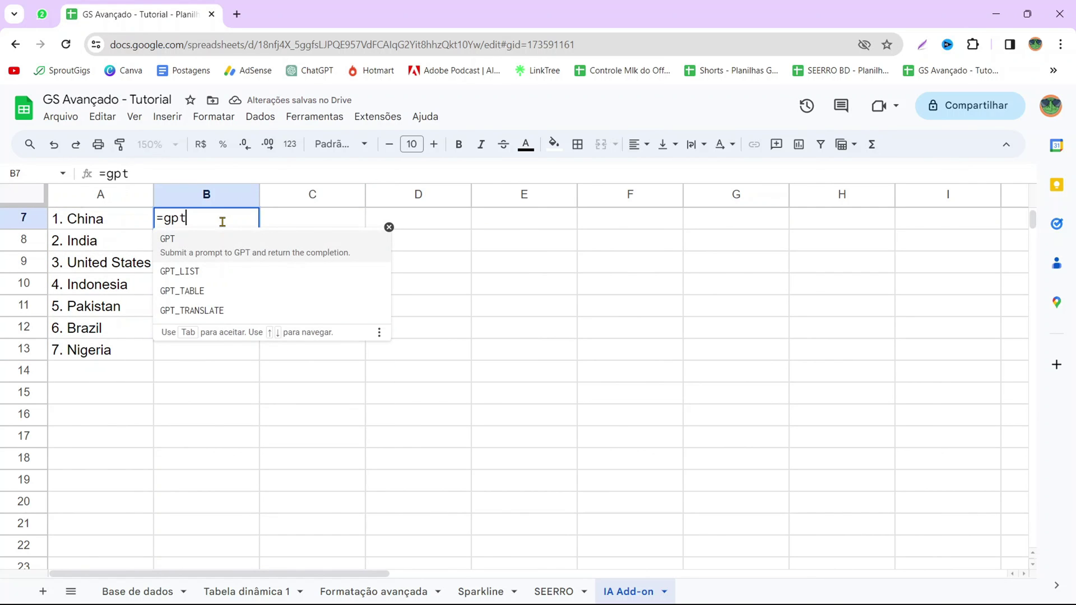
pyautogui.press('Tab')
pyautogui.write('(')
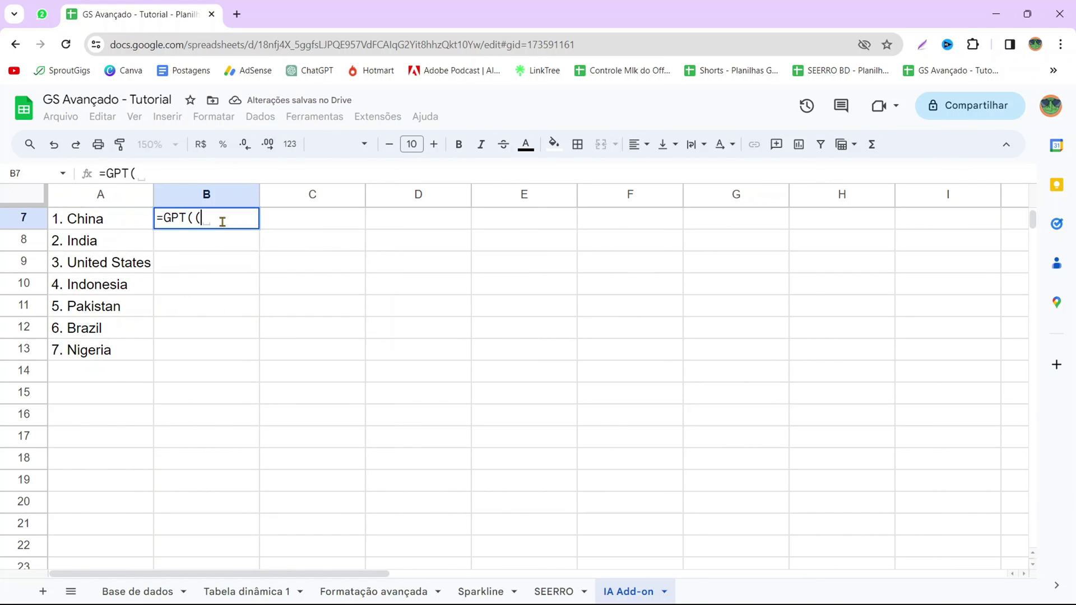
pyautogui.press('BackSpace')
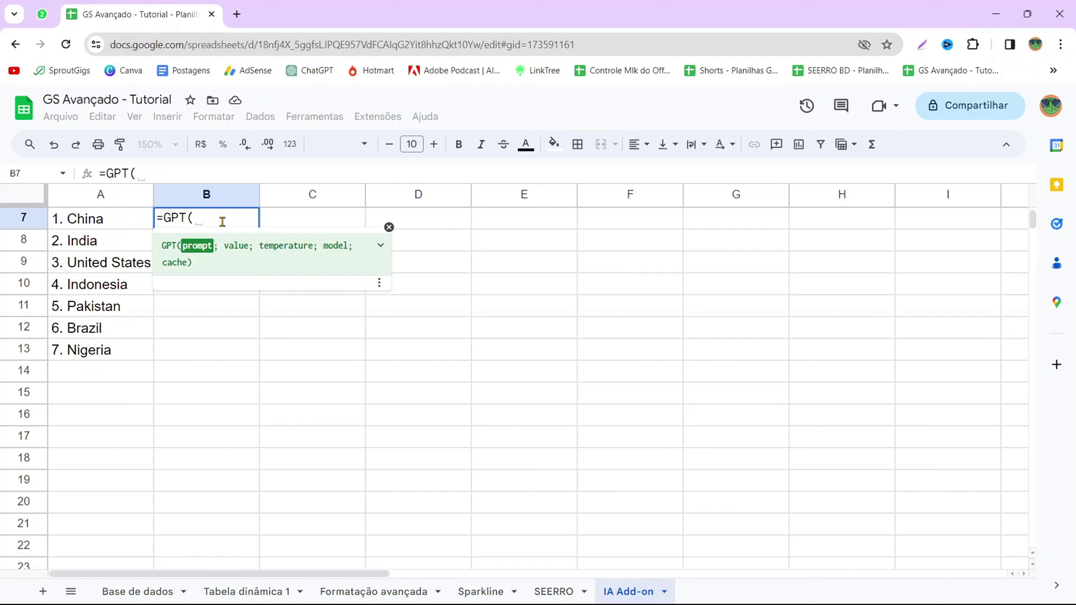
pyautogui.write('"Me di')
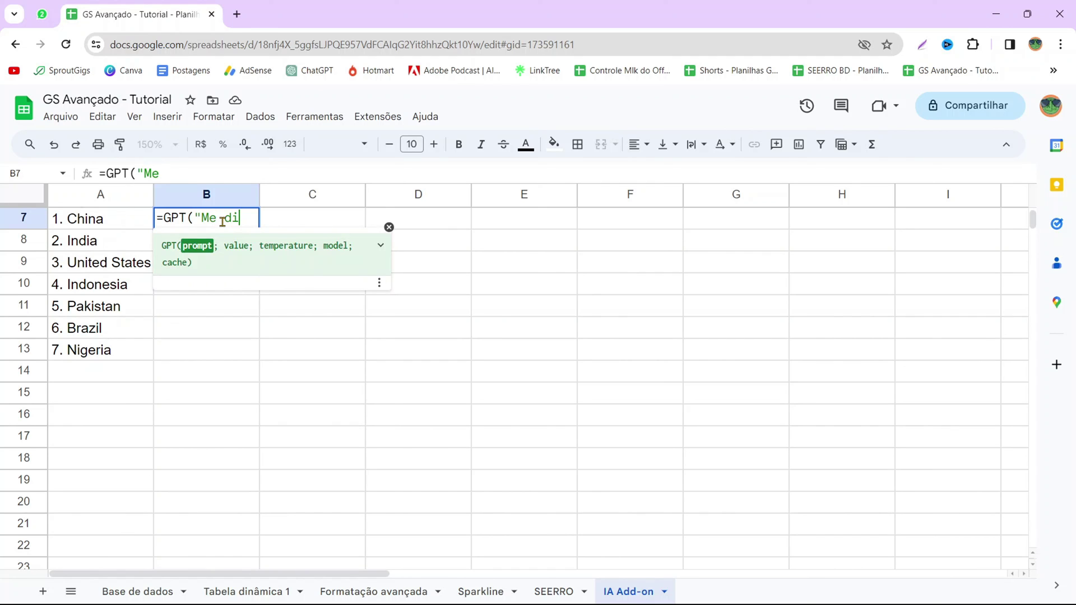
pyautogui.write('ga o pres')
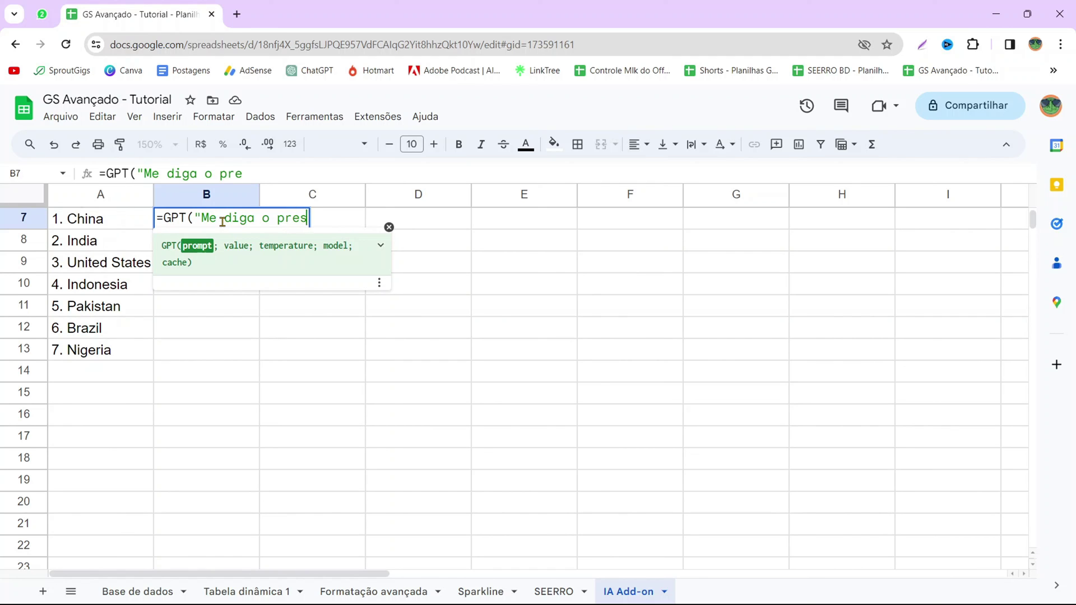
pyautogui.write('idente do ')
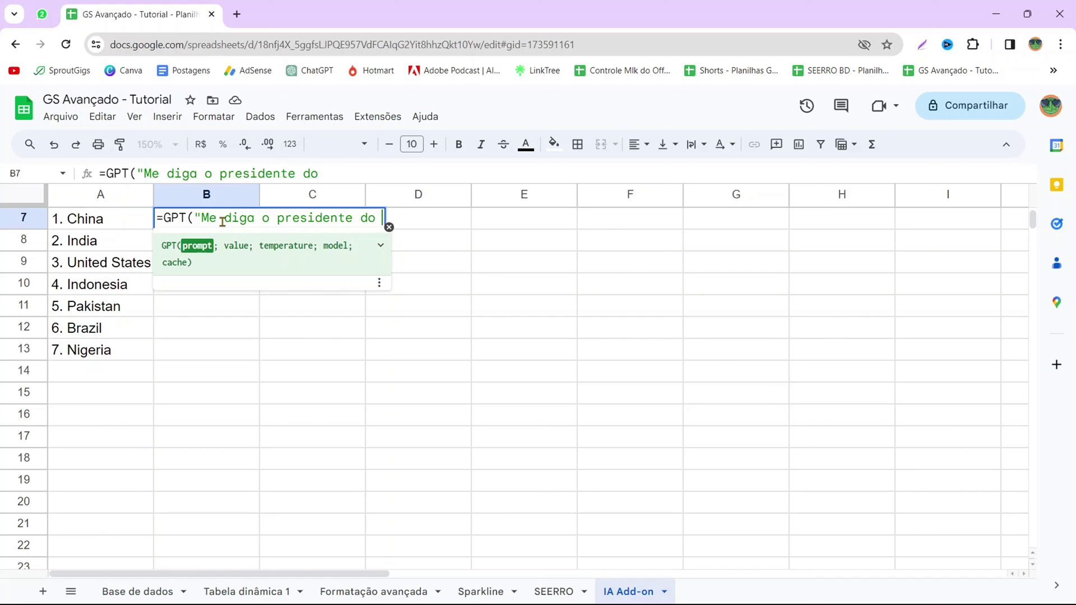
pyautogui.write('país')
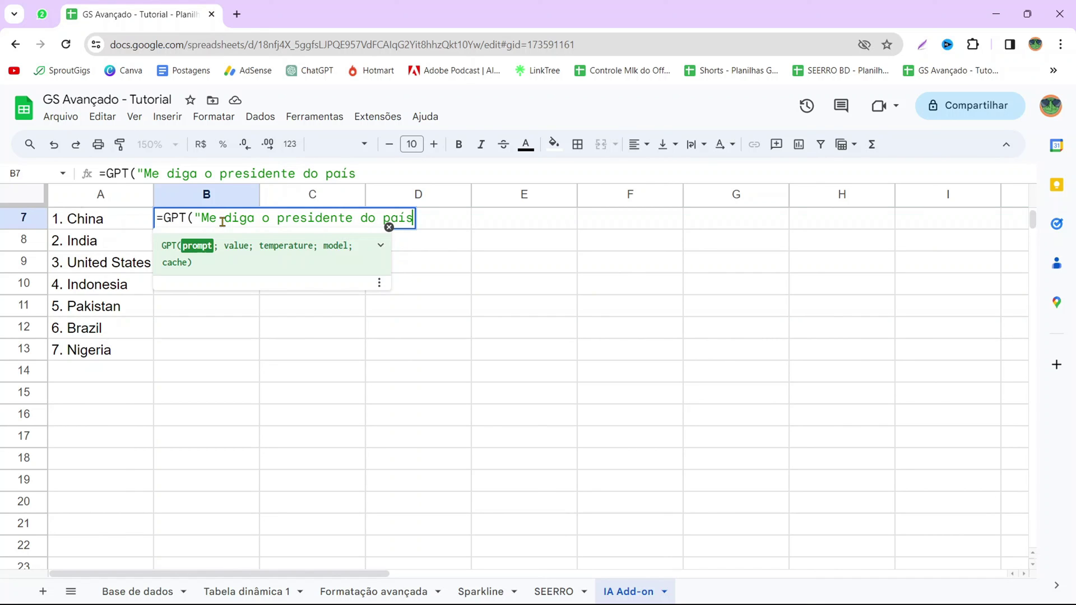
pyautogui.write('"')
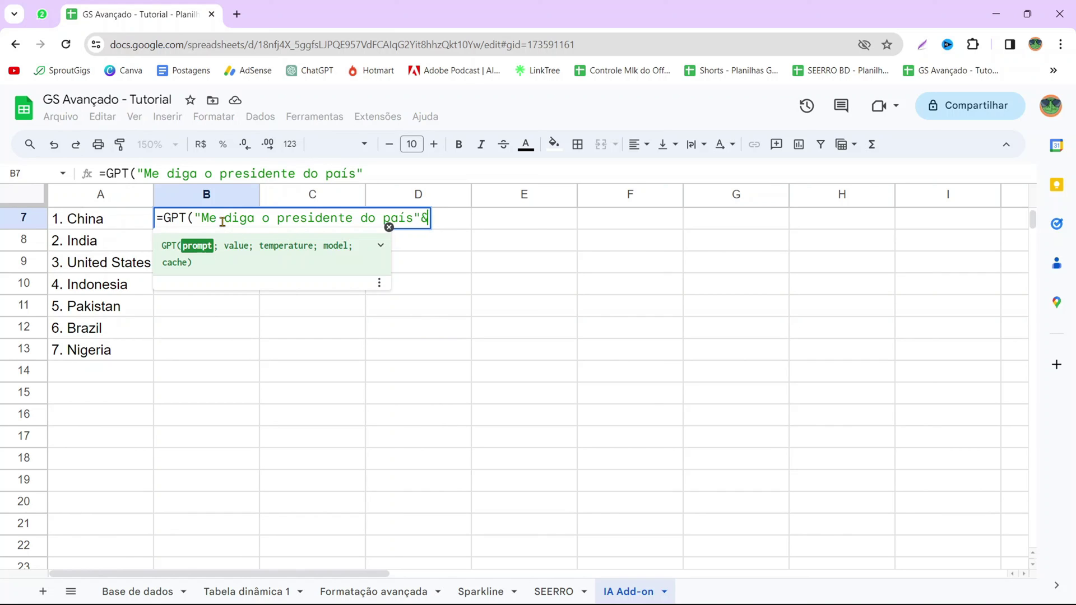
pyautogui.write('&')
pyautogui.press('BackSpace')
pyautogui.write(';')
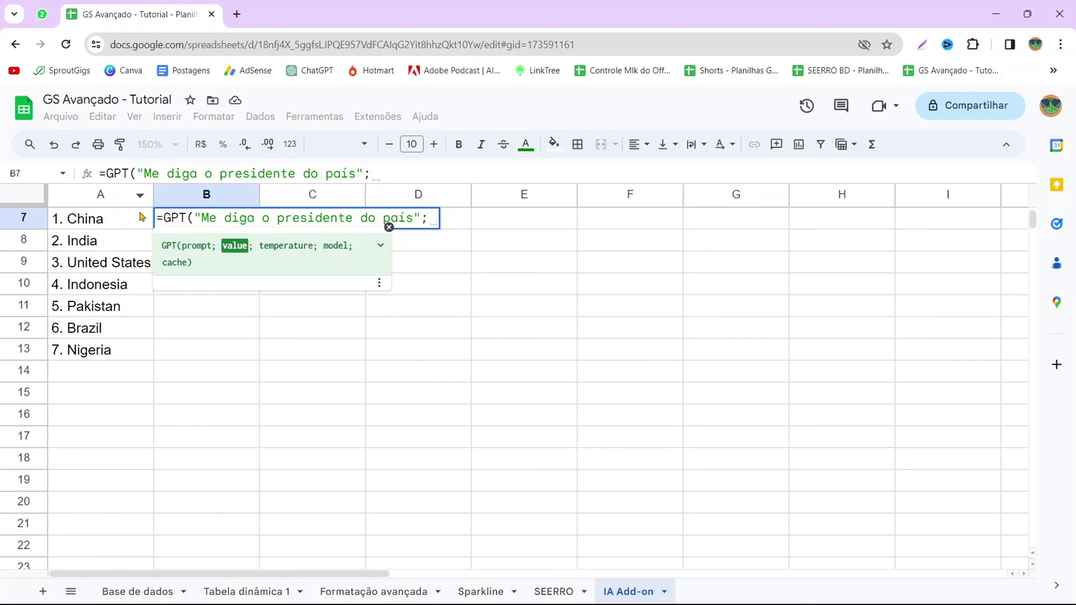
pyautogui.click(103, 226)
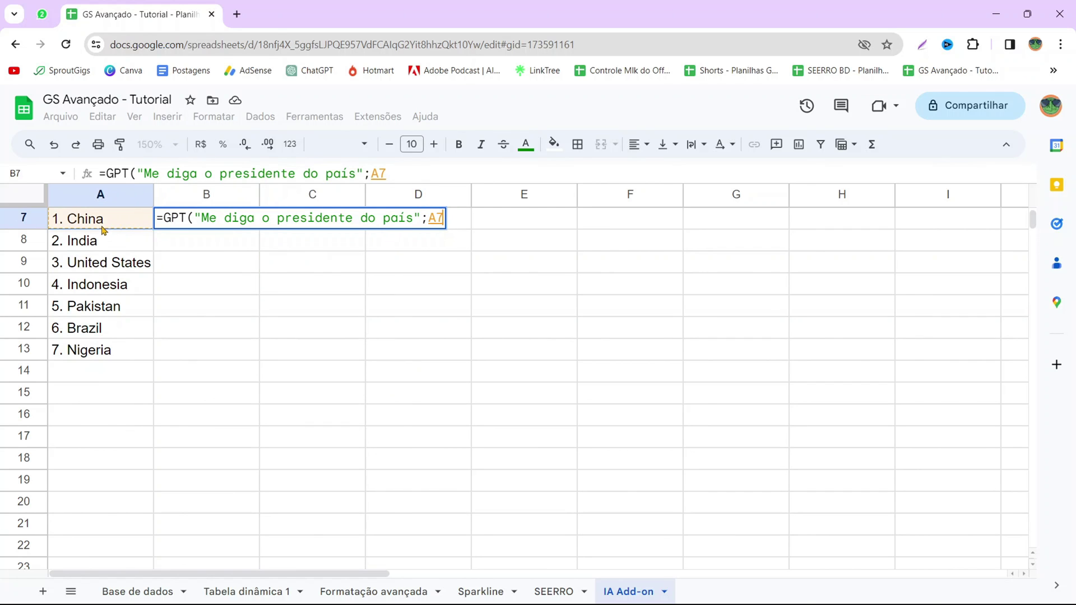
pyautogui.click(406, 173)
pyautogui.press('BackSpace')
pyautogui.press('BackSpace')
pyautogui.press('BackSpace')
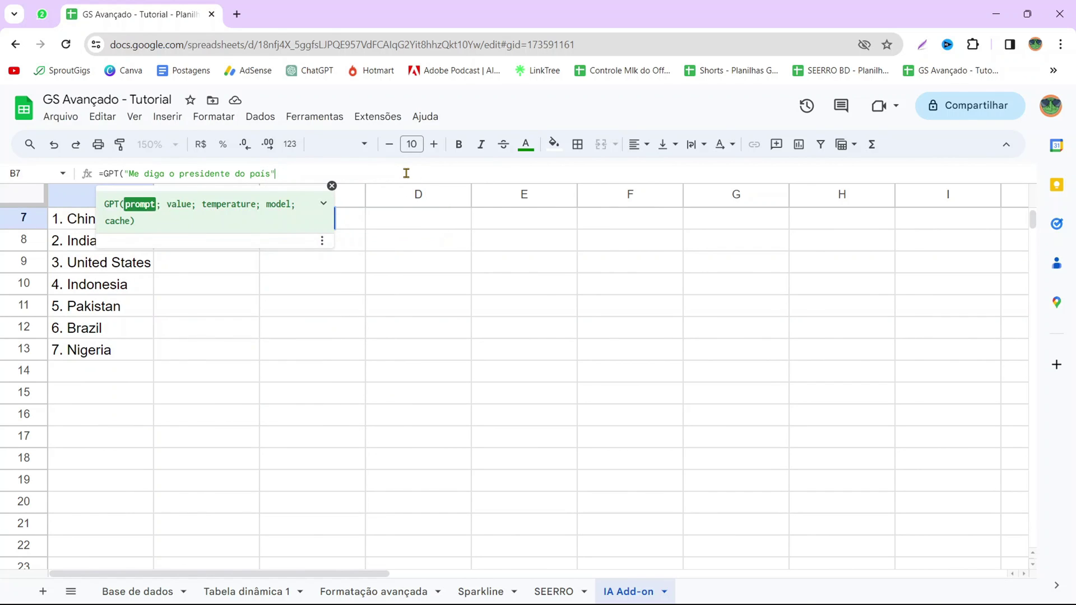
# Append the country cell A7 to the GPT prompt with the & operator, then close and enter the formula
pyautogui.write('&')
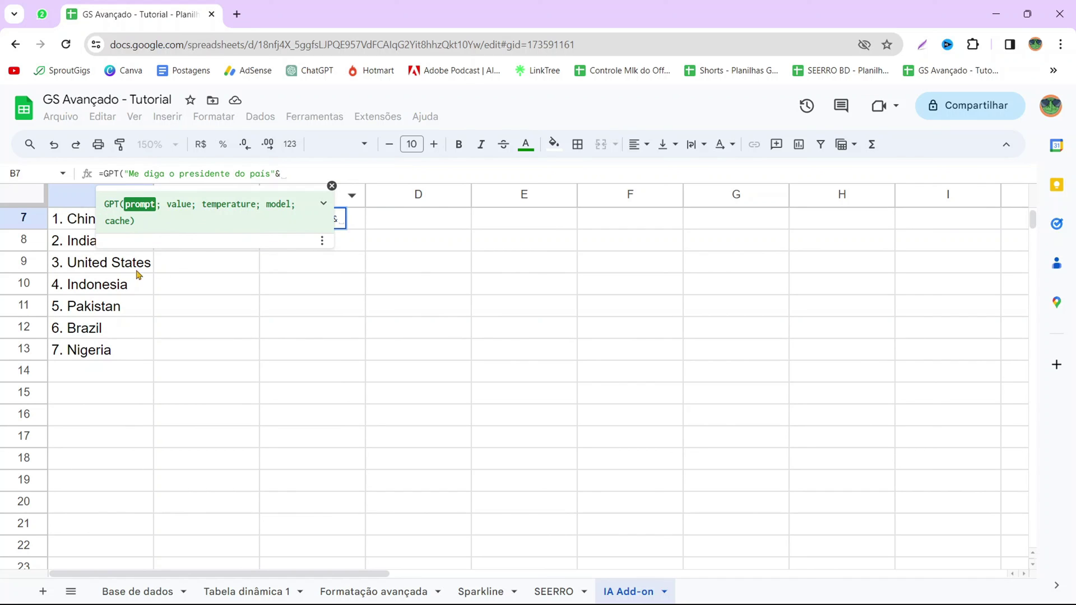
pyautogui.click(68, 219)
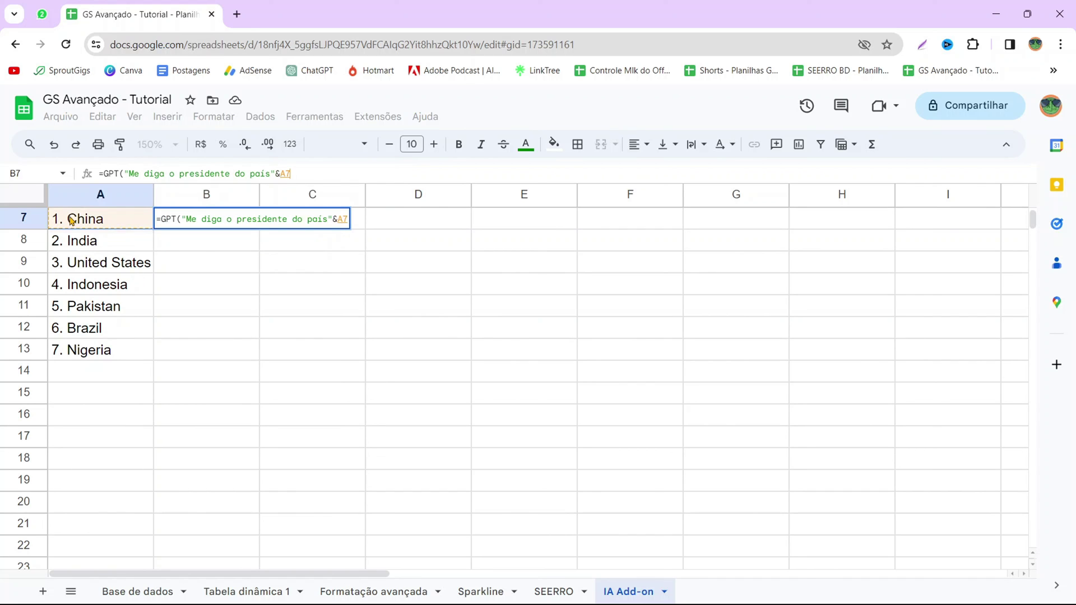
pyautogui.write(')')
pyautogui.press('Return')
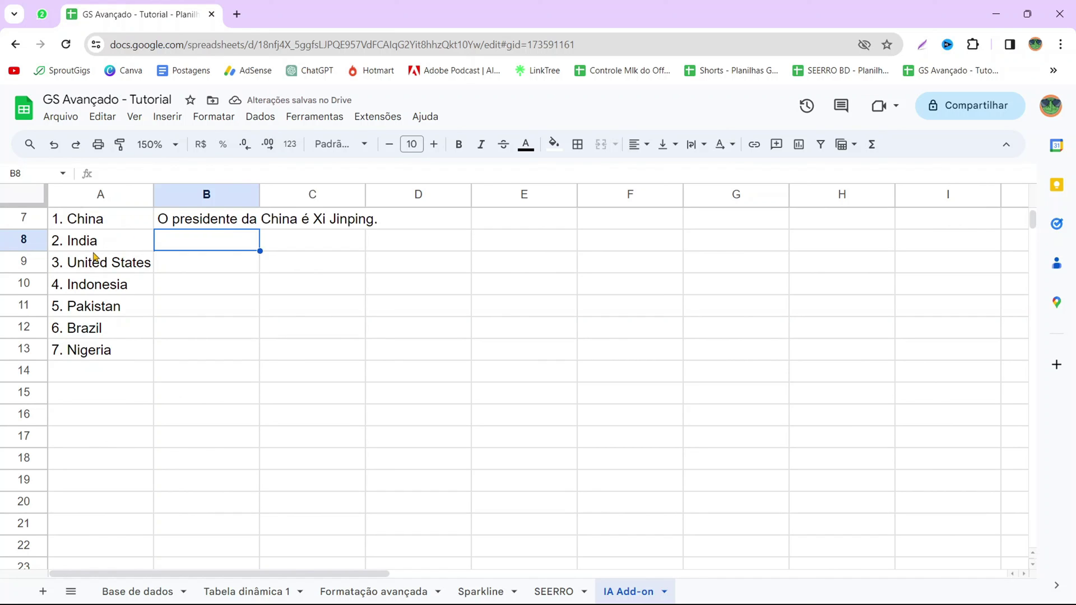
# Fill the B7 formula down through B13 and fit column B's width to its contents
pyautogui.click(222, 224)
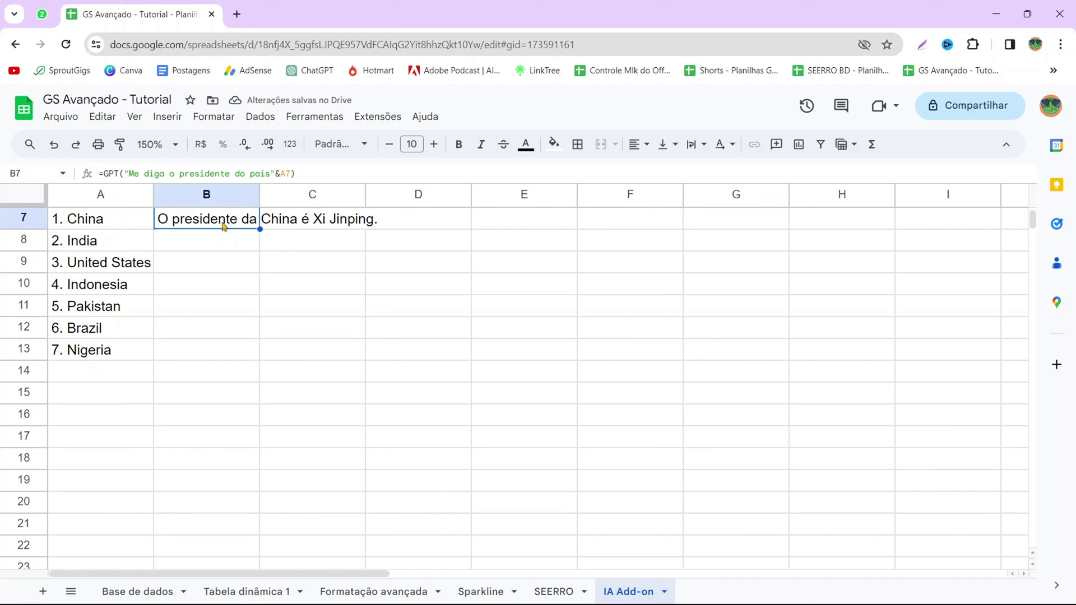
pyautogui.doubleClick(260, 194)
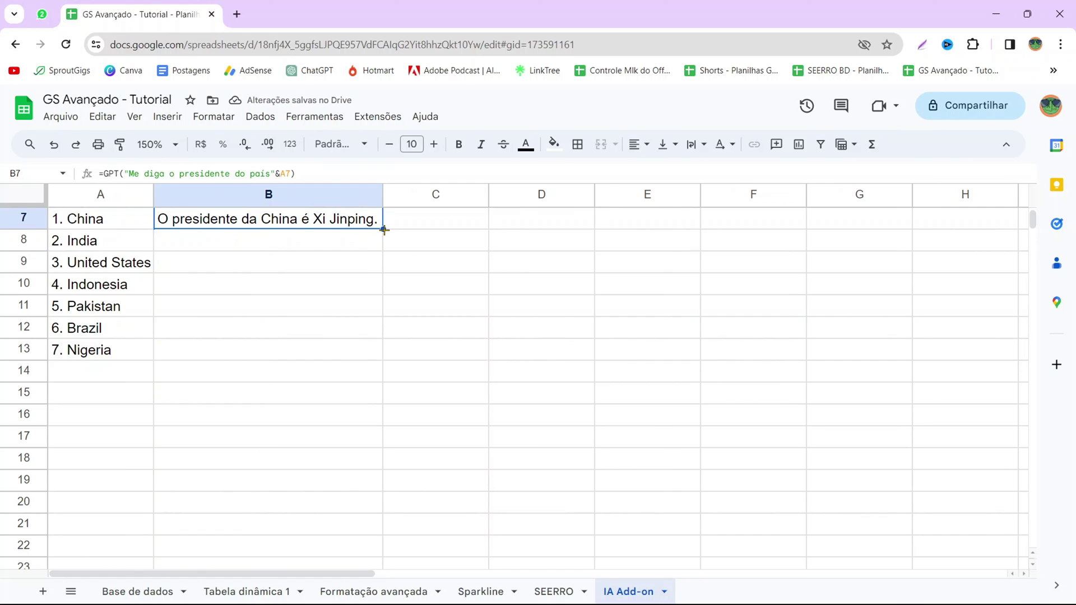
pyautogui.doubleClick(385, 229)
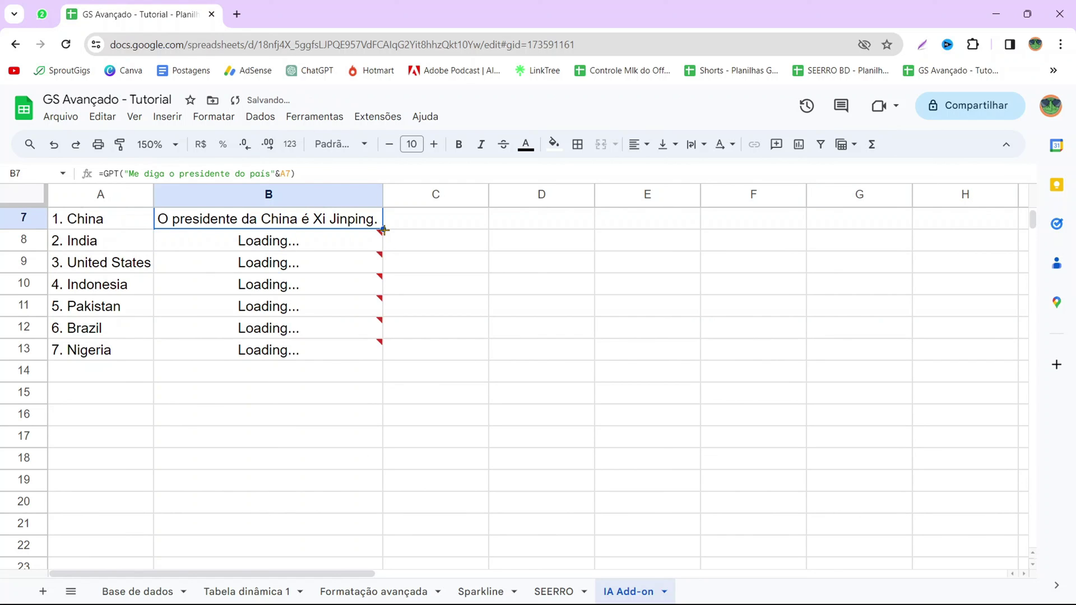
pyautogui.doubleClick(384, 195)
pyautogui.click(306, 370)
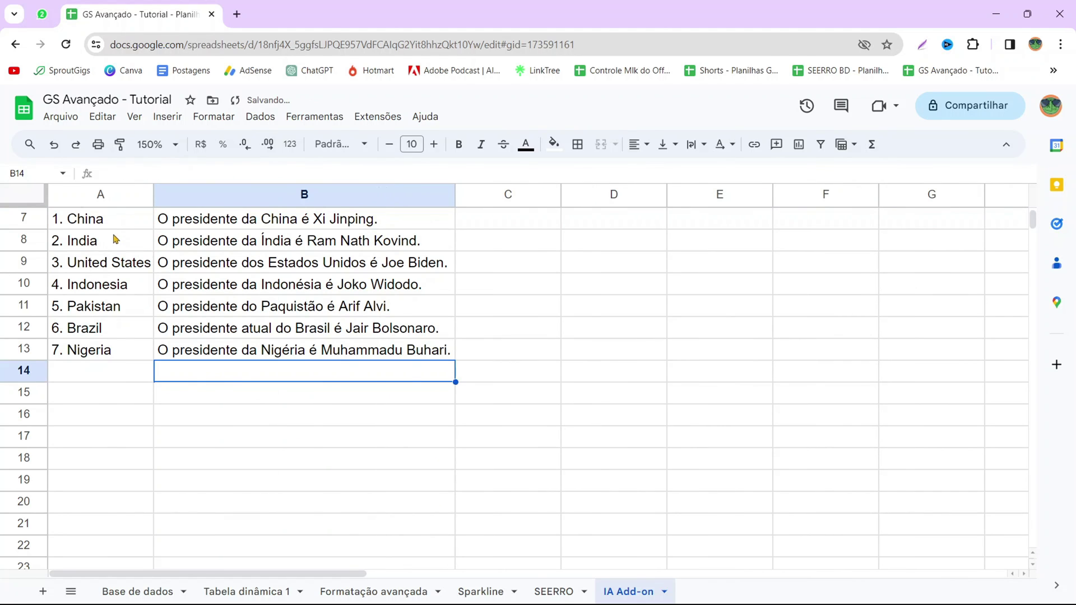
# Narrow column C to a thin spacer beside the country and president data and select cell D7
pyautogui.moveTo(98, 219); pyautogui.dragTo(293, 365)
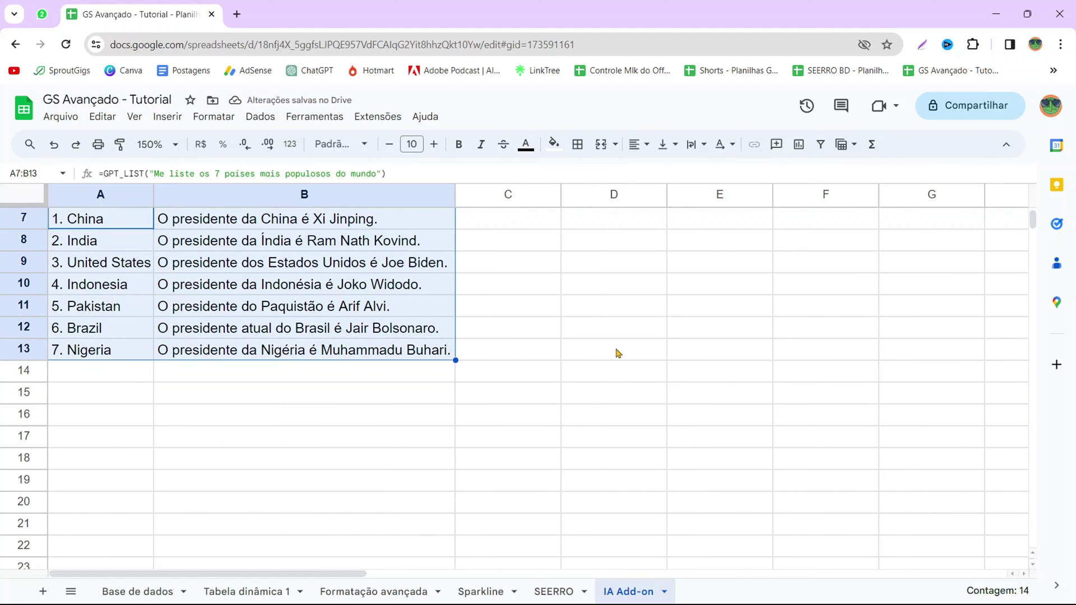
pyautogui.moveTo(560, 195); pyautogui.dragTo(464, 194)
pyautogui.click(530, 274)
pyautogui.click(527, 224)
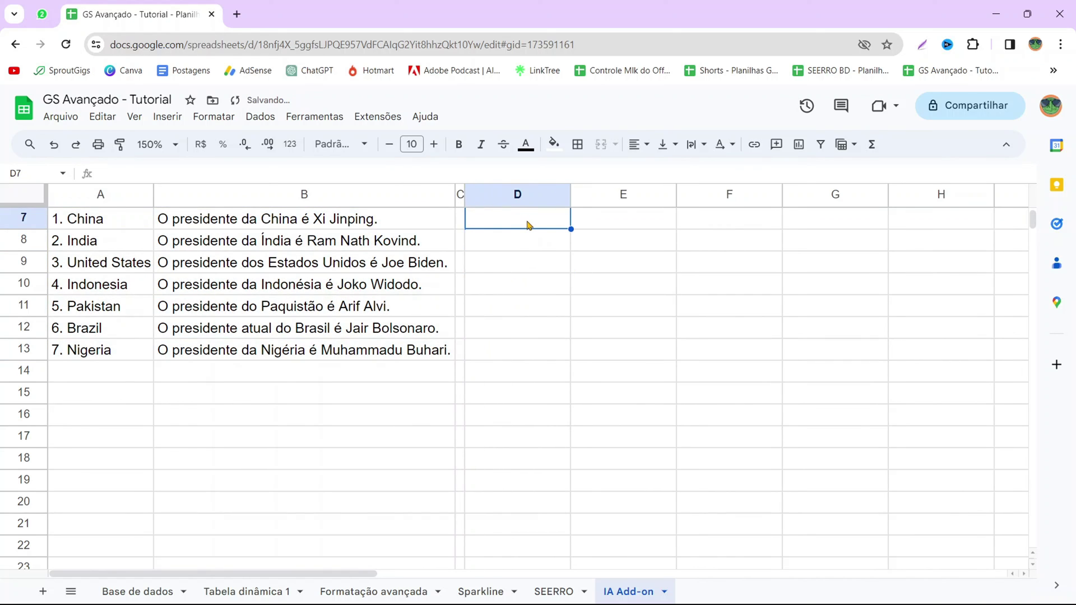
pyautogui.write('gpt_table')
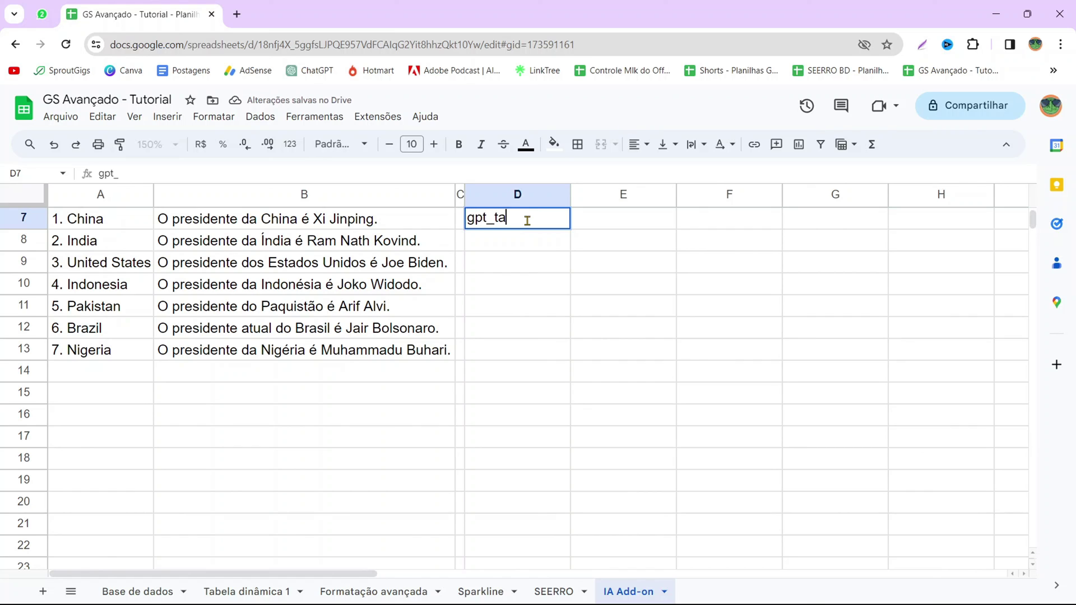
pyautogui.press('BackSpace')
pyautogui.press('BackSpace')
pyautogui.press('BackSpace')
pyautogui.press('BackSpace')
pyautogui.press('BackSpace')
pyautogui.press('BackSpace')
pyautogui.press('BackSpace')
pyautogui.press('BackSpace')
pyautogui.press('BackSpace')
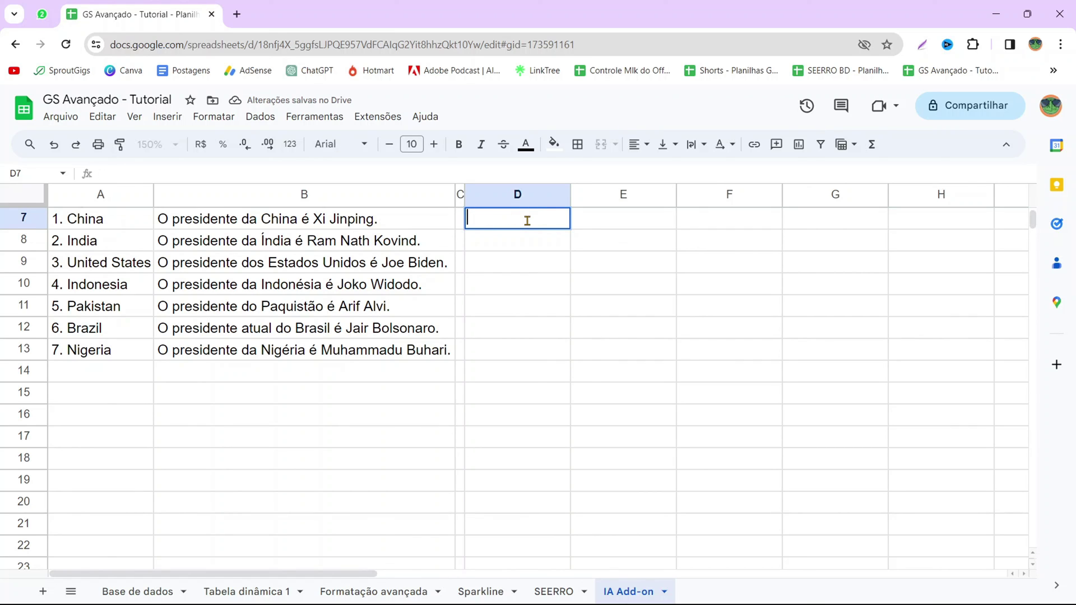
# Begin a GPT_TABLE formula in cell D7 with the quoted prompt text "As principais marcas de alimento no mundo"
pyautogui.write('=gpt')
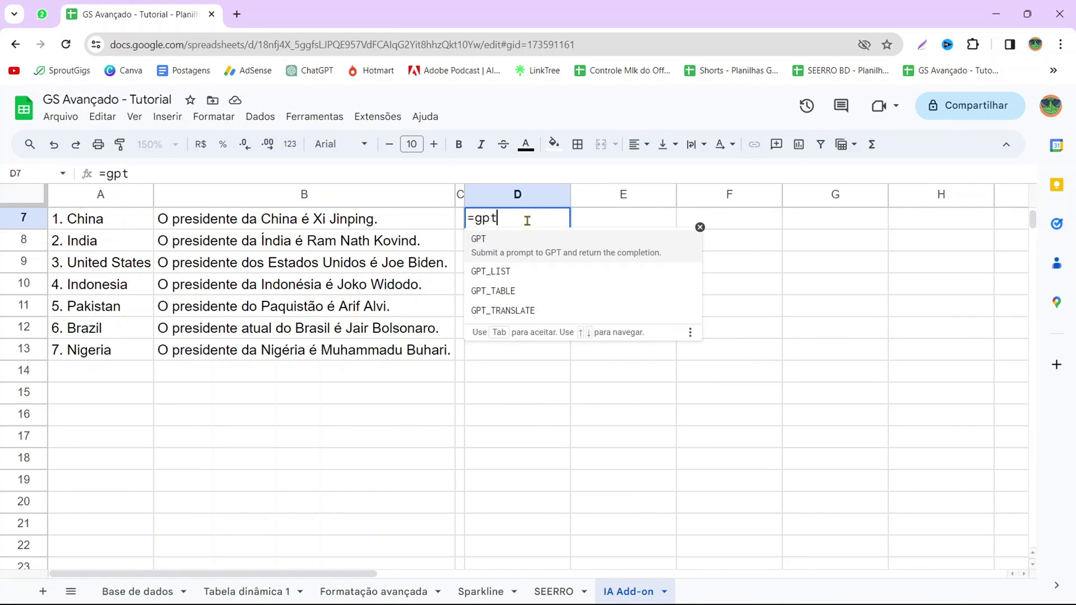
pyautogui.write('_')
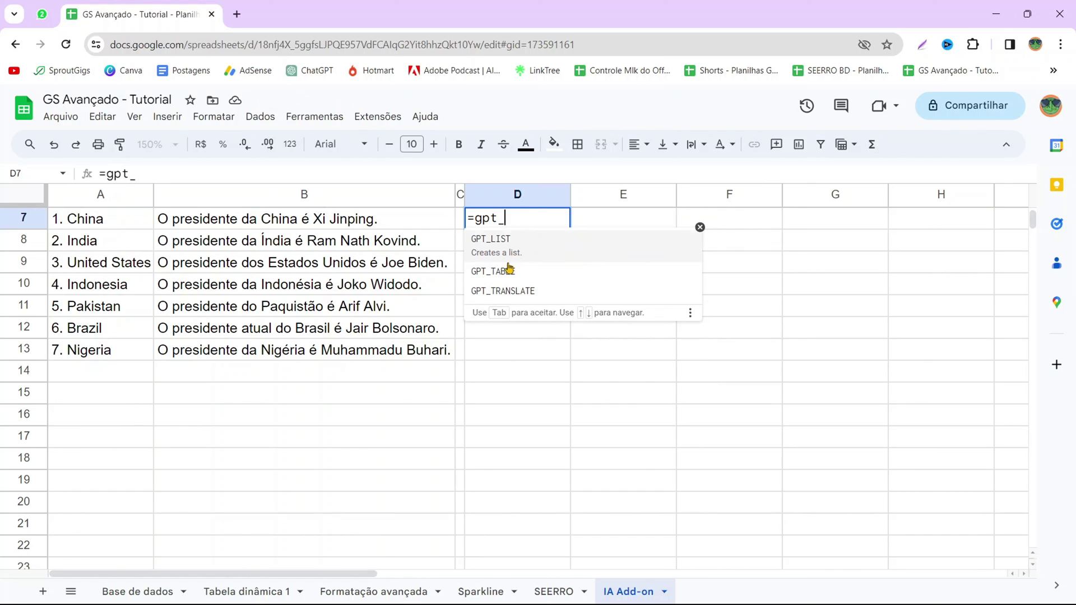
pyautogui.click(503, 272)
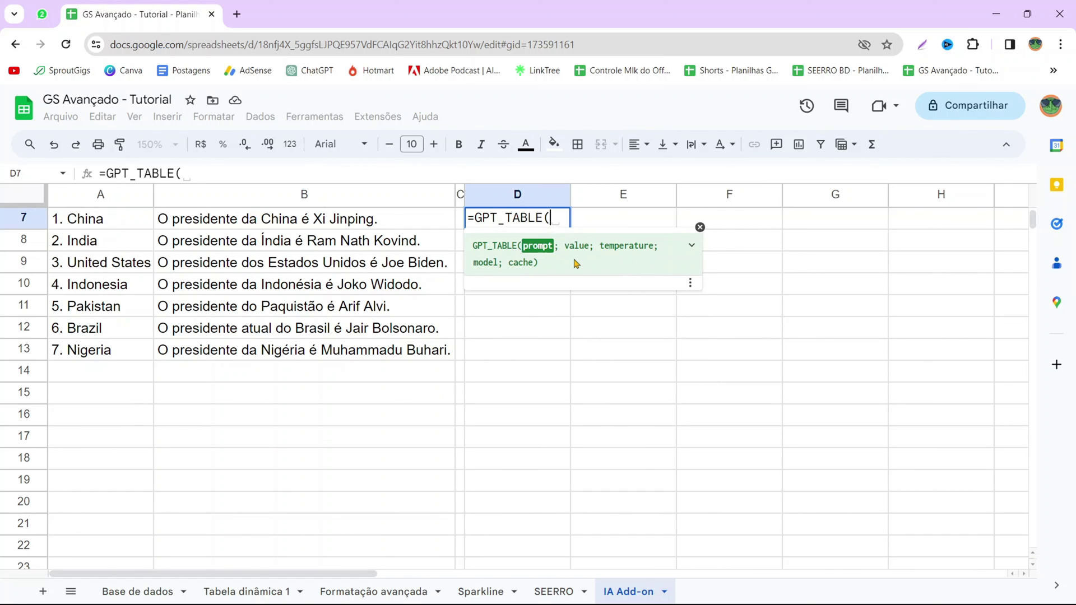
pyautogui.write('"')
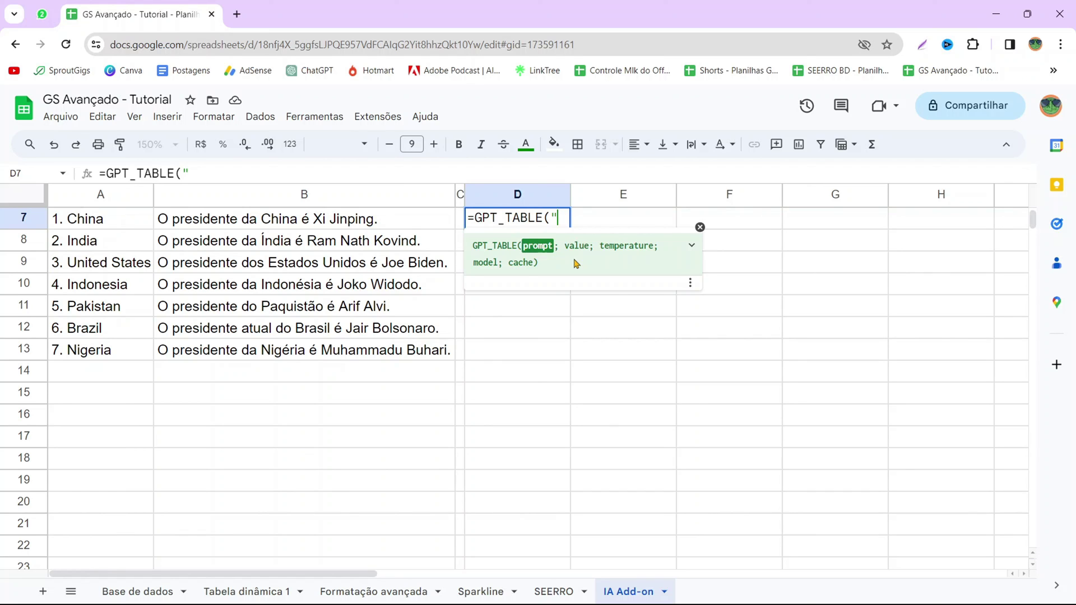
pyautogui.write('As principais ')
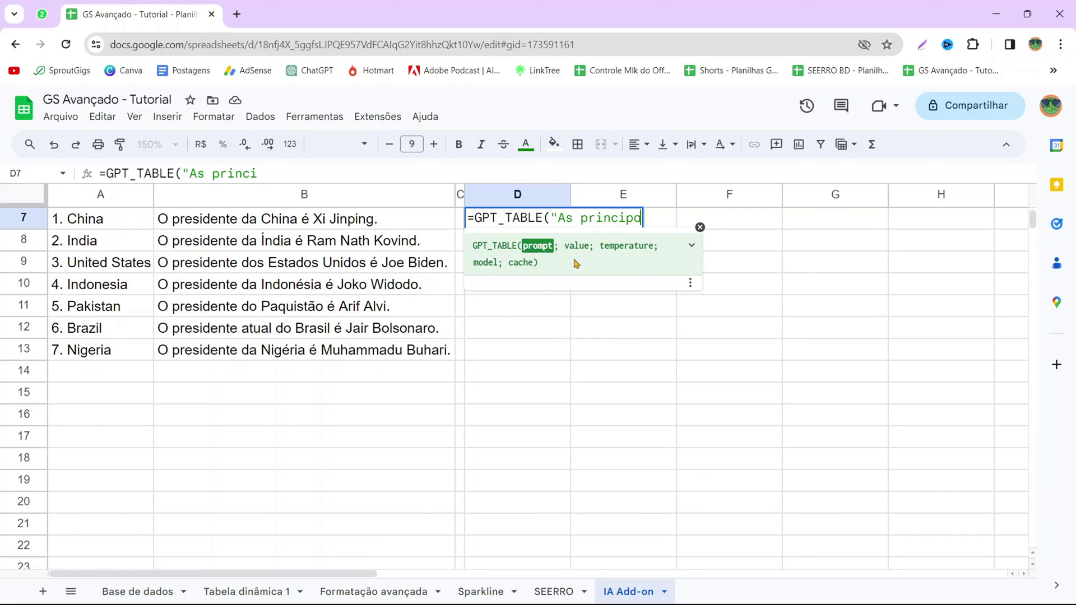
pyautogui.write('marcas des')
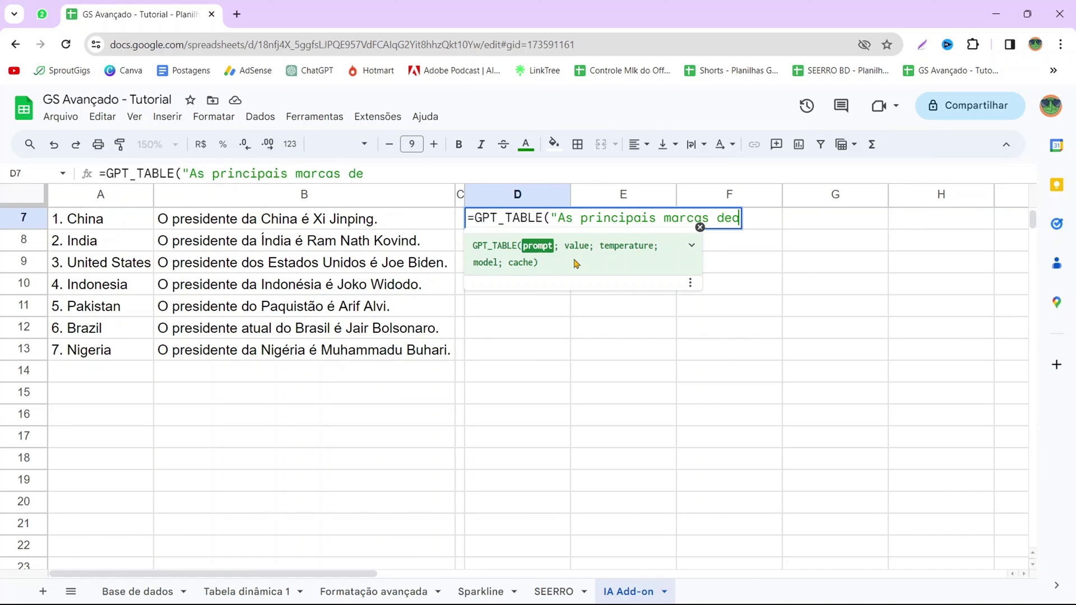
pyautogui.press('BackSpace')
pyautogui.write('alimen')
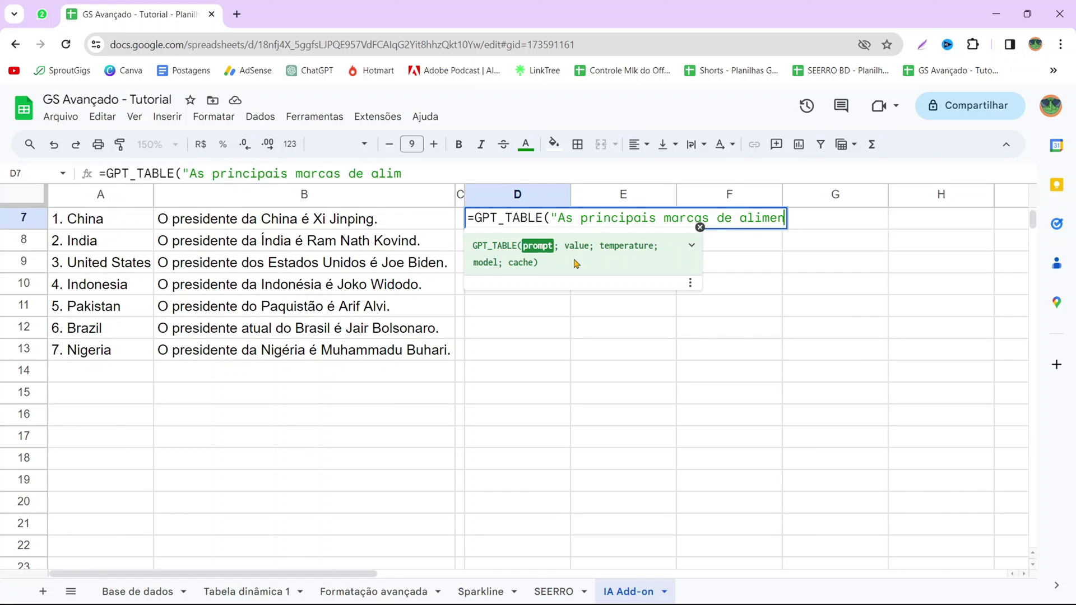
pyautogui.write('to no mundo')
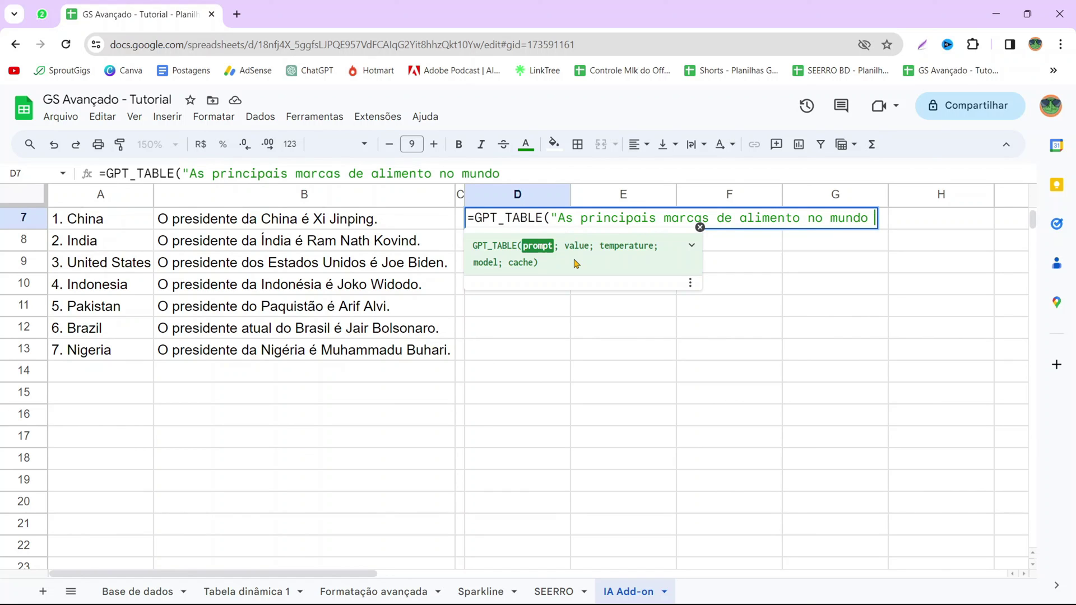
# Complete the GPT_TABLE prompt with ", seu ano de fundação e sua receita anual", close the quotation and enter the formula
pyautogui.write(', seu ano de fundação e su')
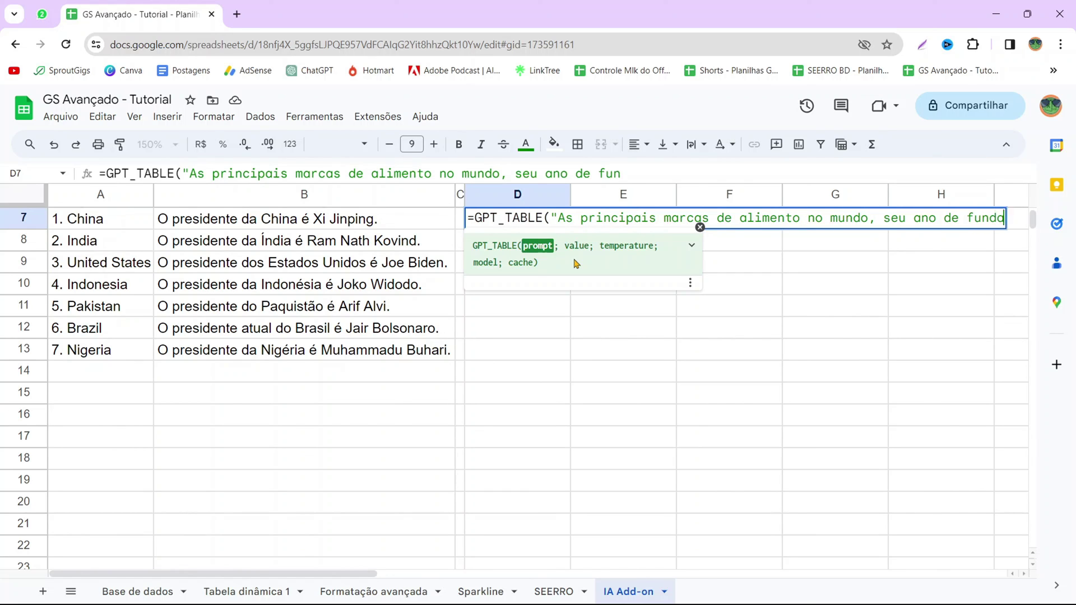
pyautogui.write('a receita anua')
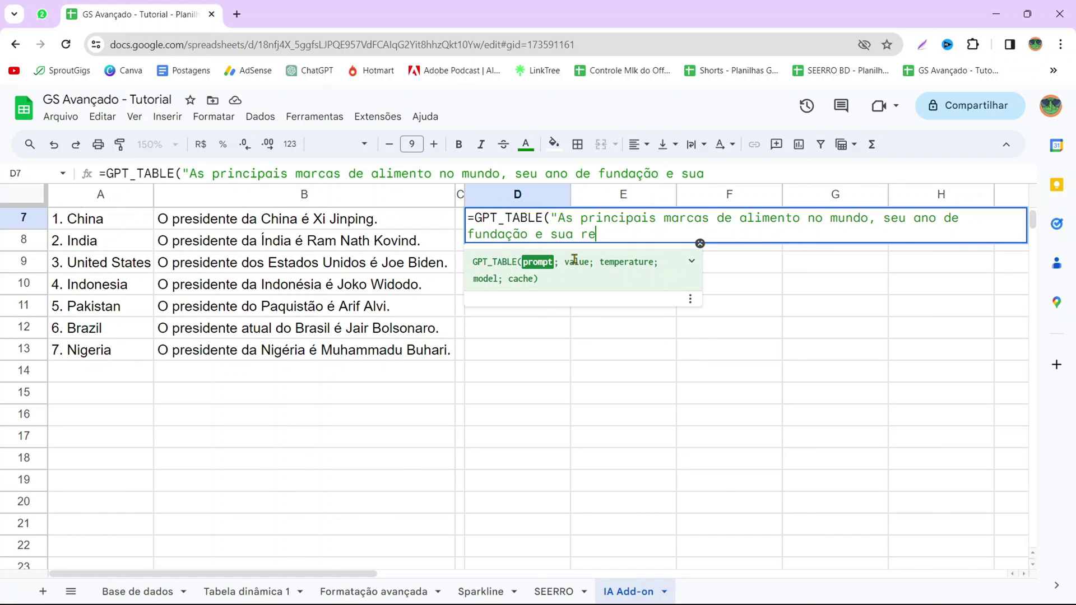
pyautogui.write('"')
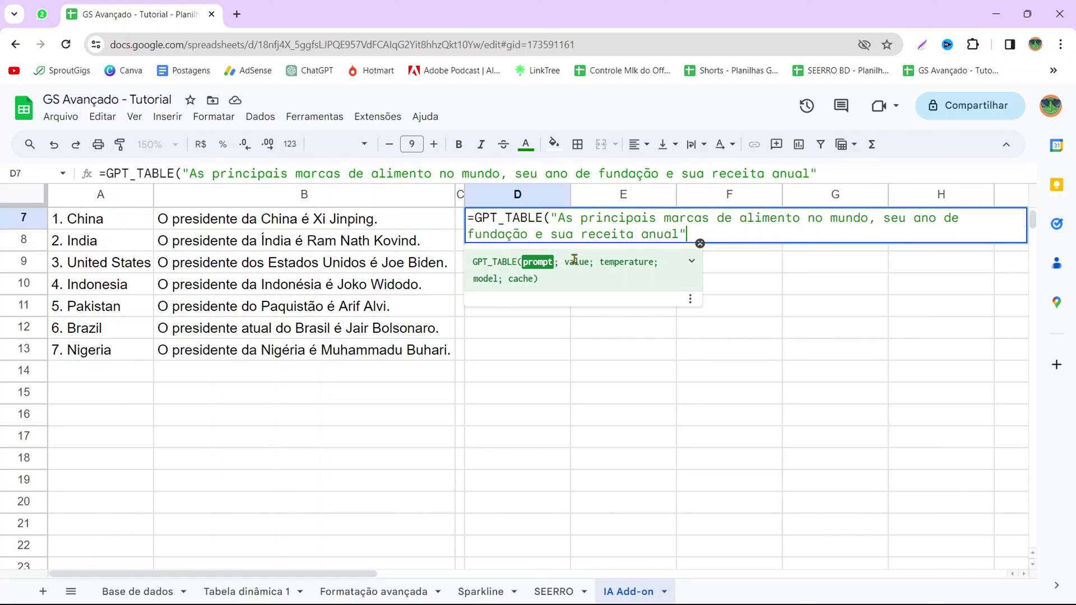
pyautogui.press('Return')
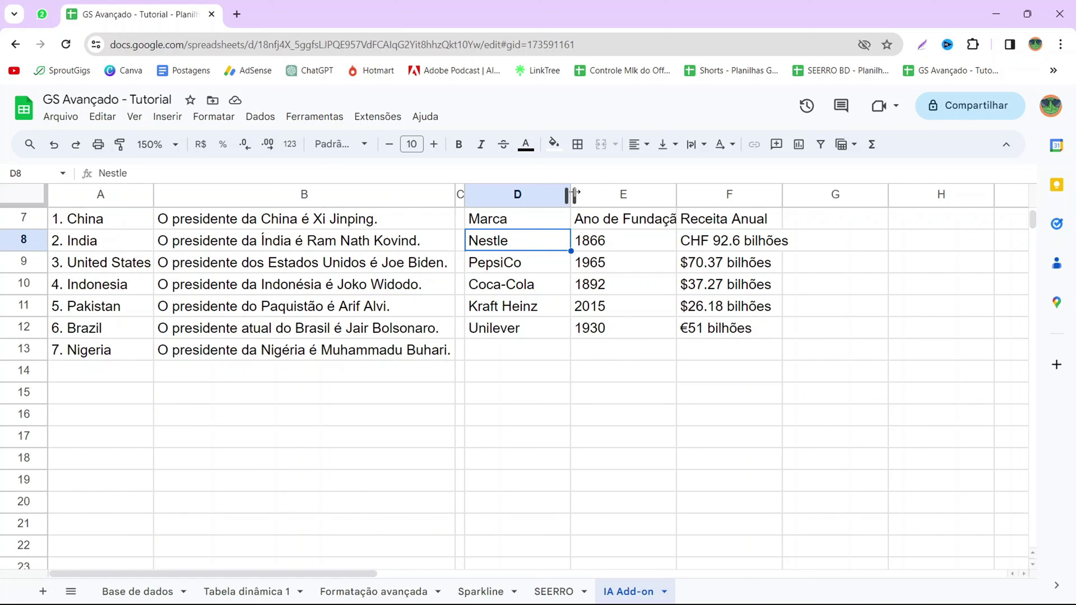
# Fit the widths of columns E and F to the contents of the generated brand table
pyautogui.doubleClick(676, 196)
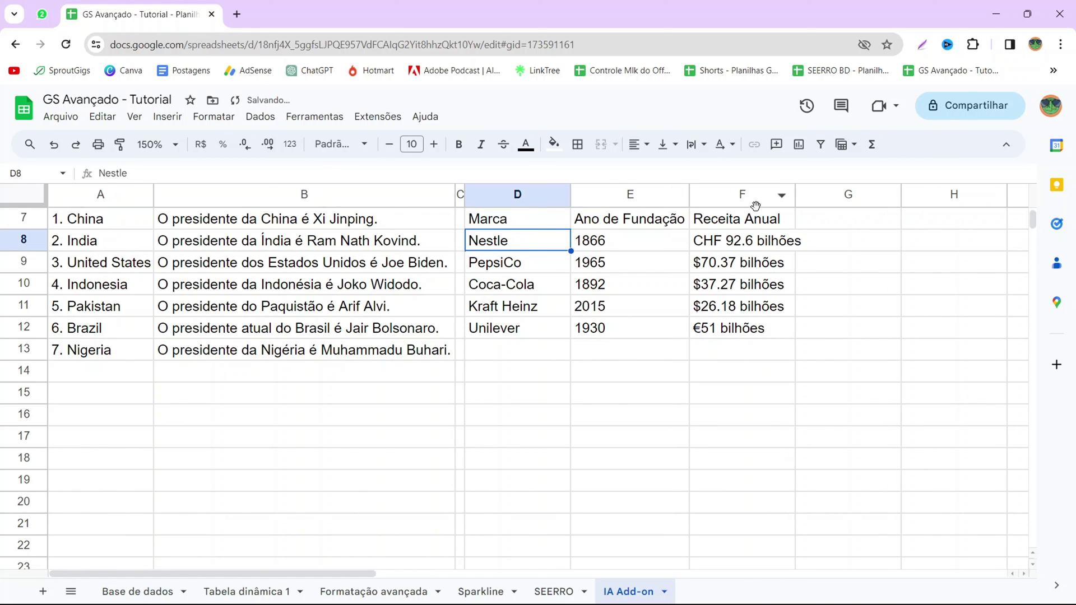
pyautogui.doubleClick(795, 196)
pyautogui.click(676, 460)
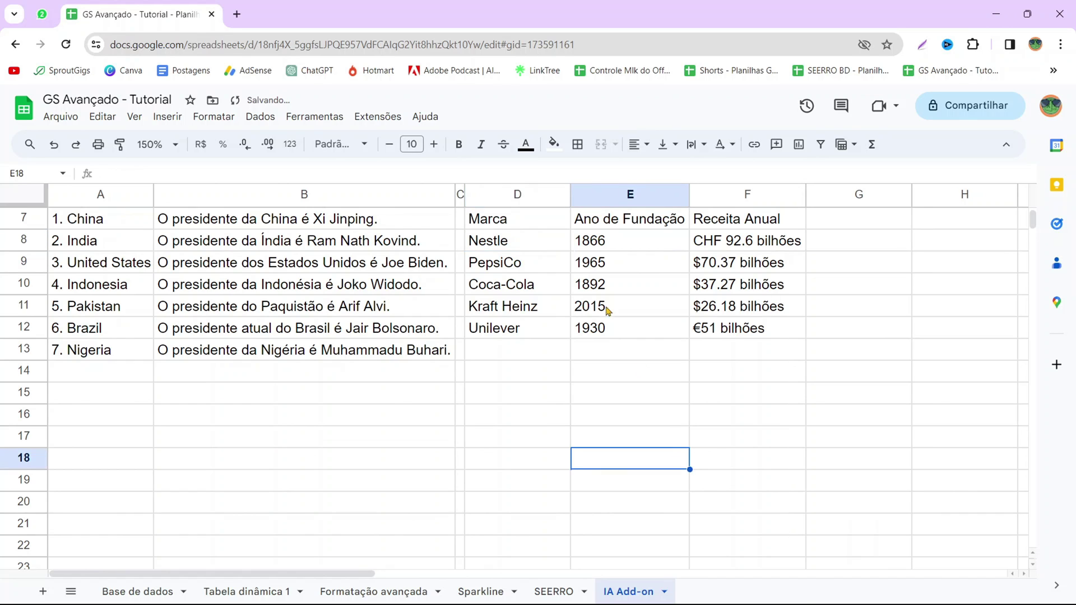
pyautogui.click(513, 224)
pyautogui.click(639, 227)
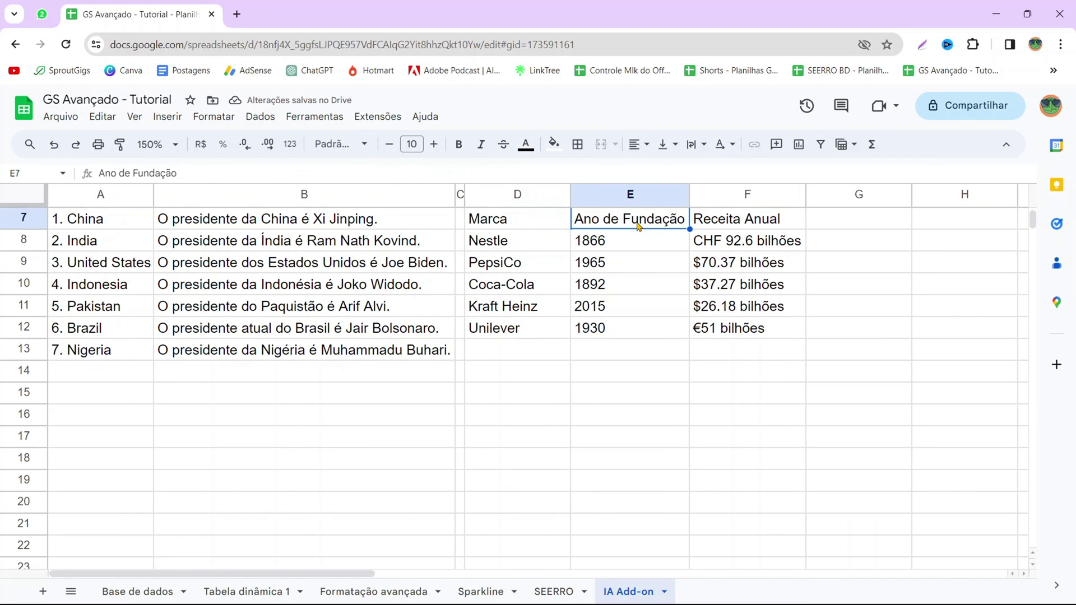
pyautogui.scroll(2, 763, 220)
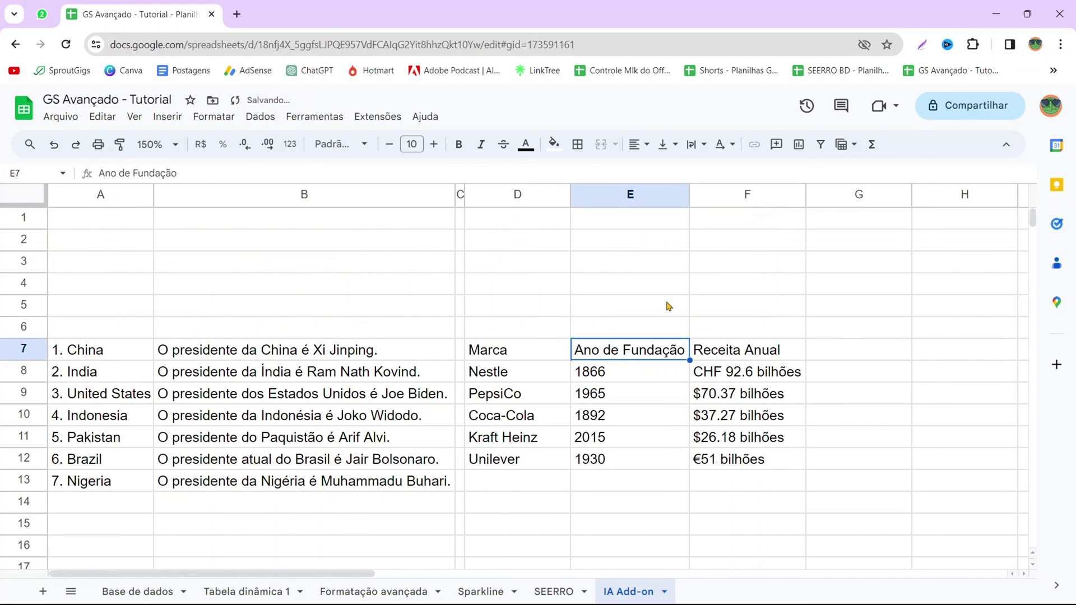
pyautogui.click(616, 291)
pyautogui.scroll(-1, 615, 293)
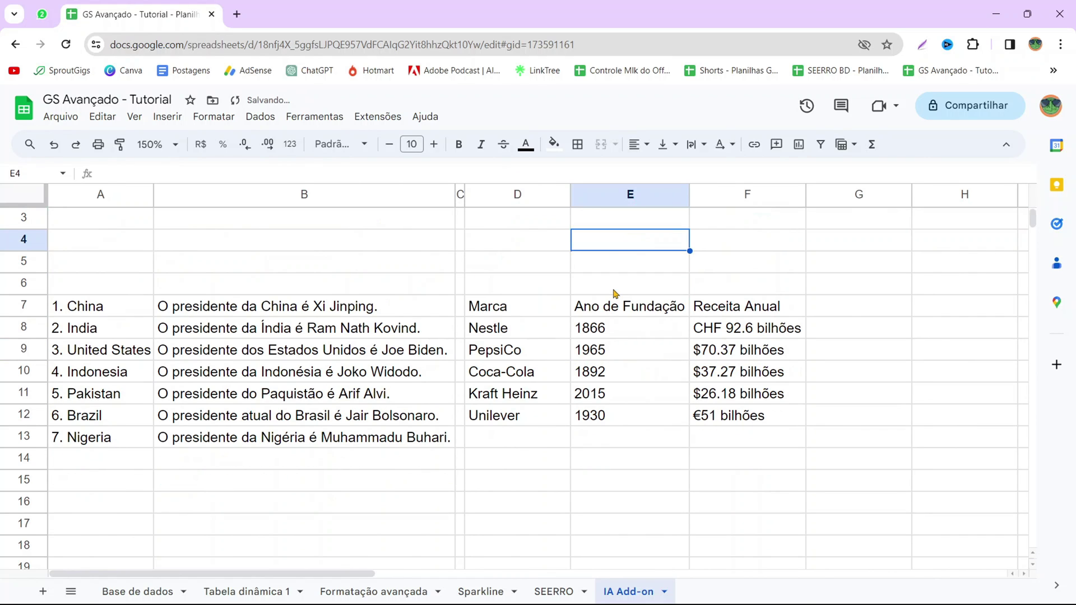